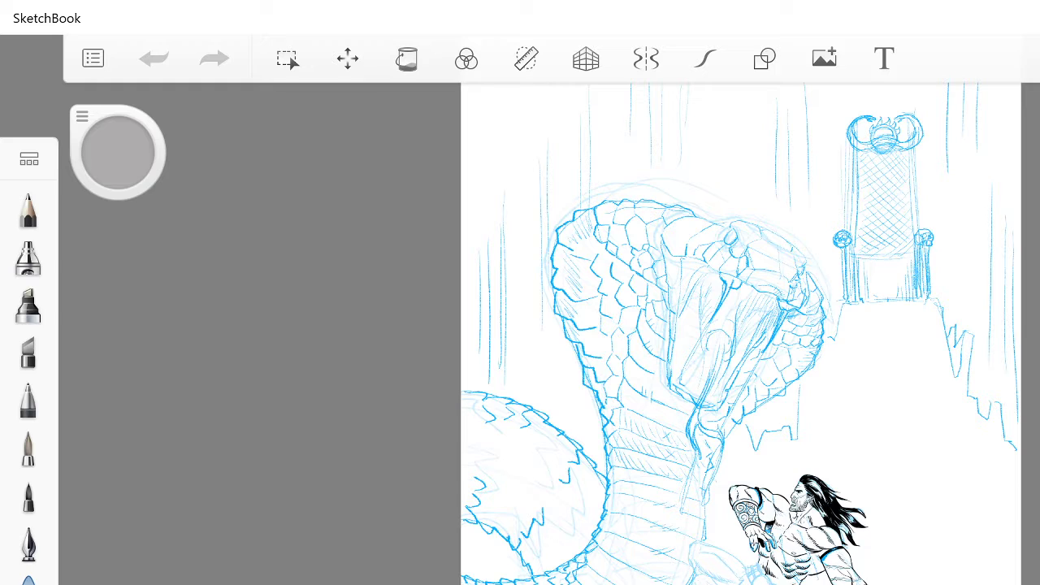
# Step: Choose the Traditional Pencil 1 brush for sketching on the long-haired warrior
pyautogui.scroll(4, 650, 333)
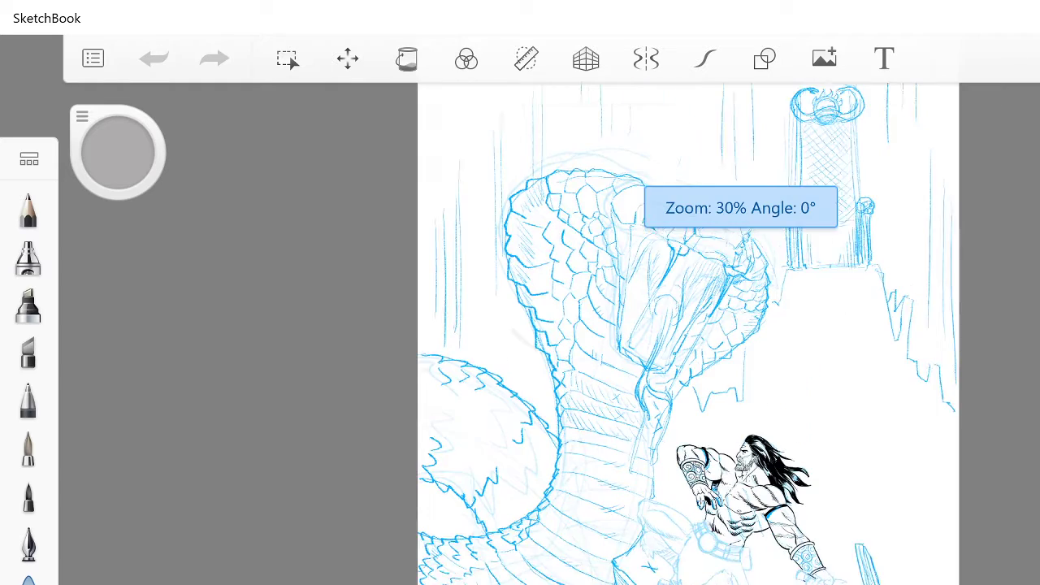
pyautogui.scroll(4, 650, 333)
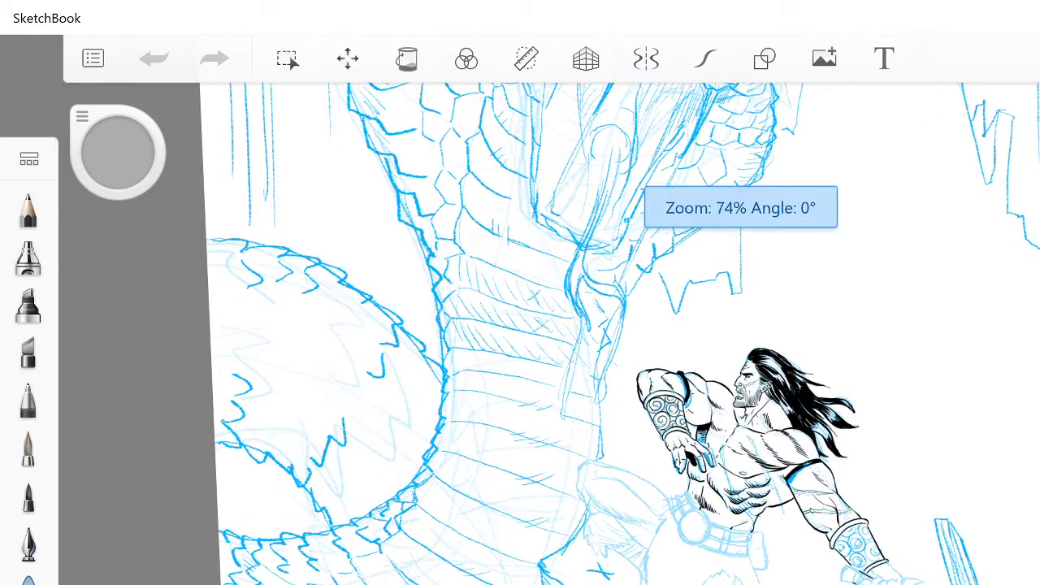
pyautogui.scroll(4, 617, 333)
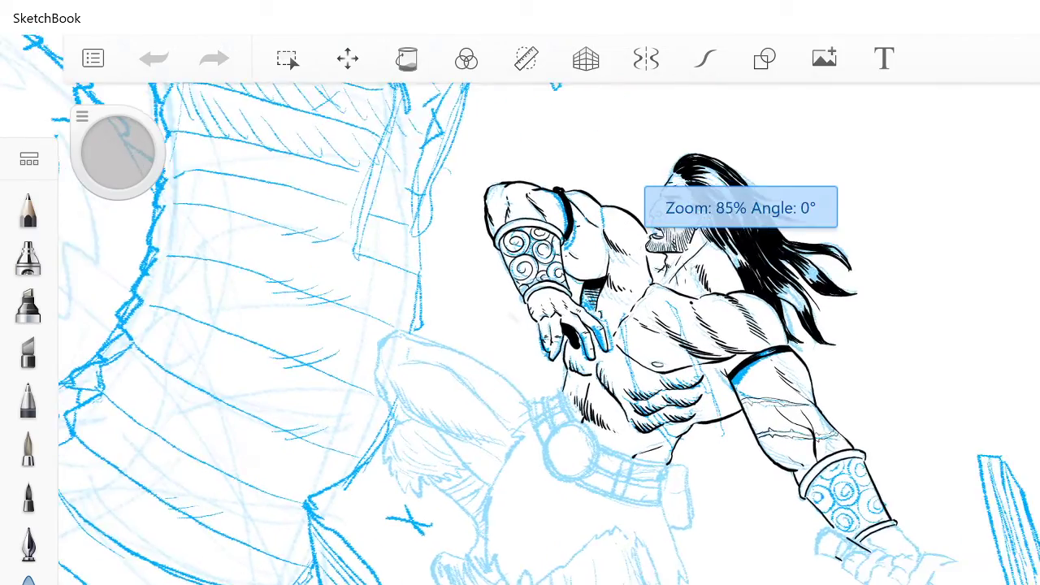
pyautogui.scroll(4, 650, 244)
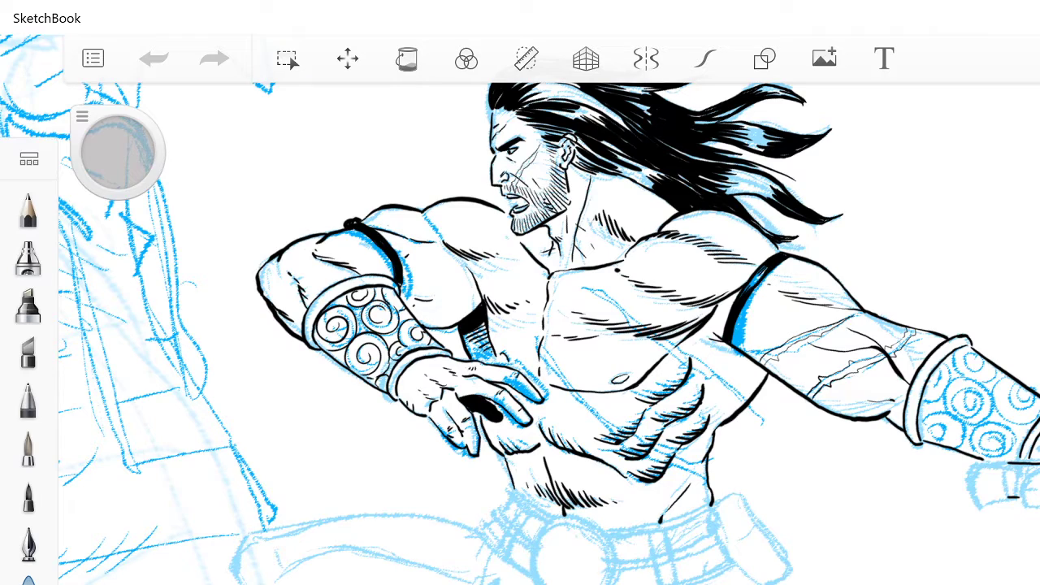
pyautogui.moveTo(117, 152); pyautogui.dragTo(740, 344)
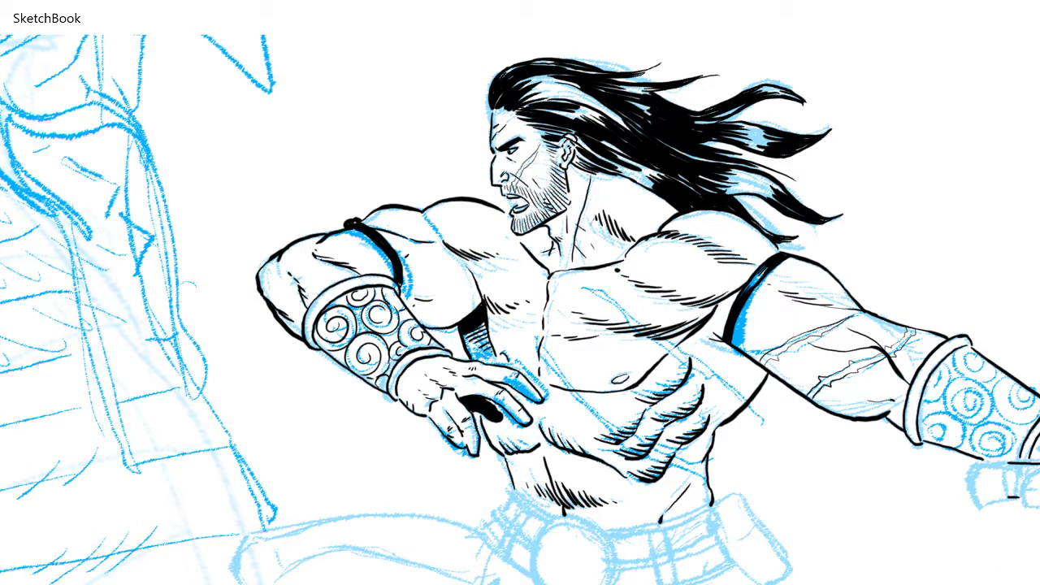
pyautogui.click(29, 158)
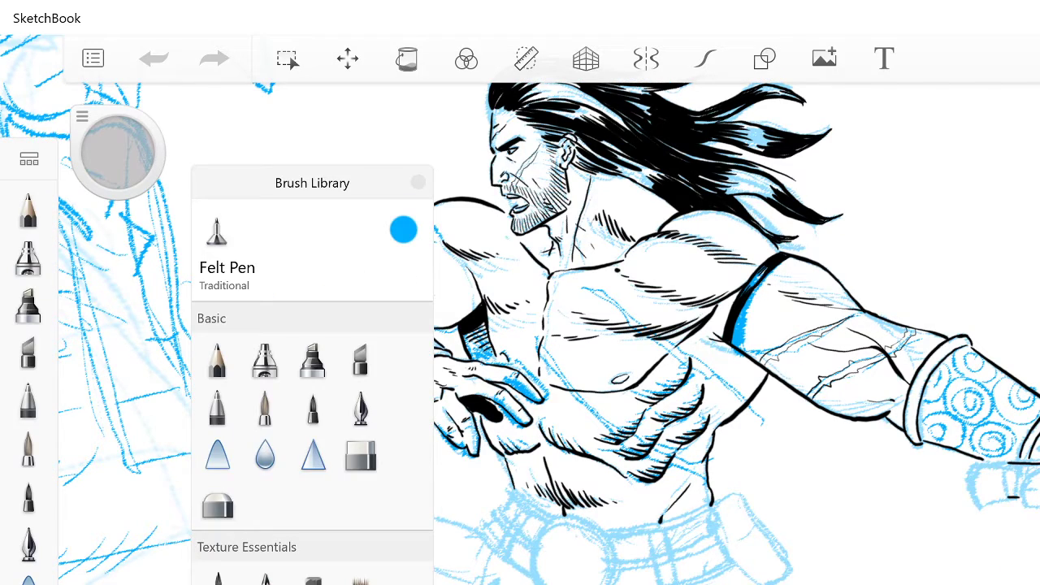
pyautogui.scroll(-10, 312, 443)
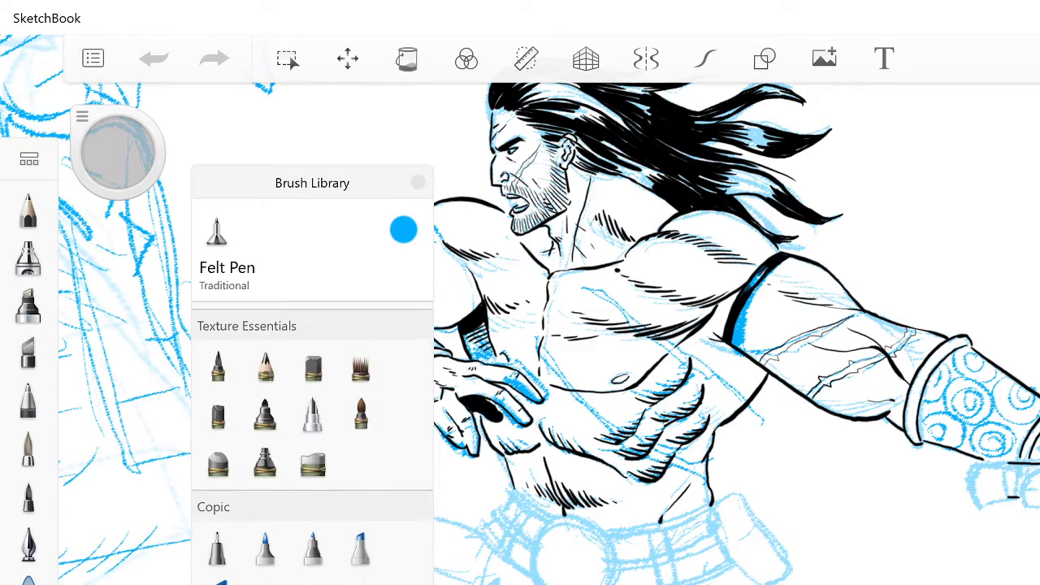
pyautogui.click(218, 584)
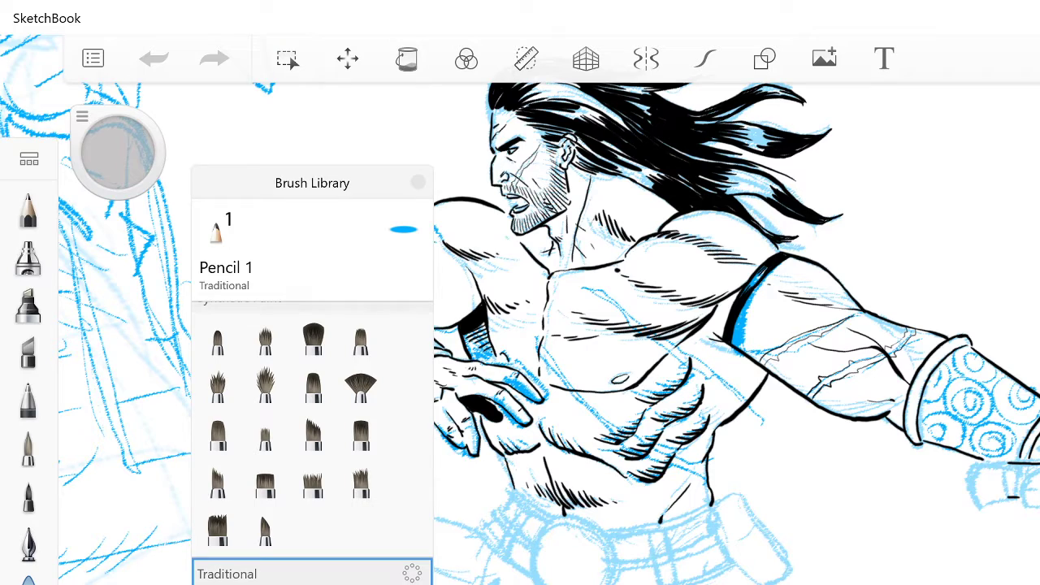
# Step: Sketch an extra inner ring in light blue inside the warrior's round belt buckle
pyautogui.moveTo(550, 545)
pyautogui.mouseDown()
pyautogui.moveTo(591, 575)
pyautogui.moveTo(558, 584)
pyautogui.moveTo(596, 542)
pyautogui.moveTo(599, 580)
pyautogui.moveTo(580, 584)
pyautogui.moveTo(549, 557)
pyautogui.moveTo(557, 531)
pyautogui.moveTo(580, 533)
pyautogui.mouseUp()
pyautogui.moveTo(561, 538)
pyautogui.mouseDown()
pyautogui.moveTo(543, 579)
pyautogui.moveTo(569, 584)
pyautogui.mouseUp()
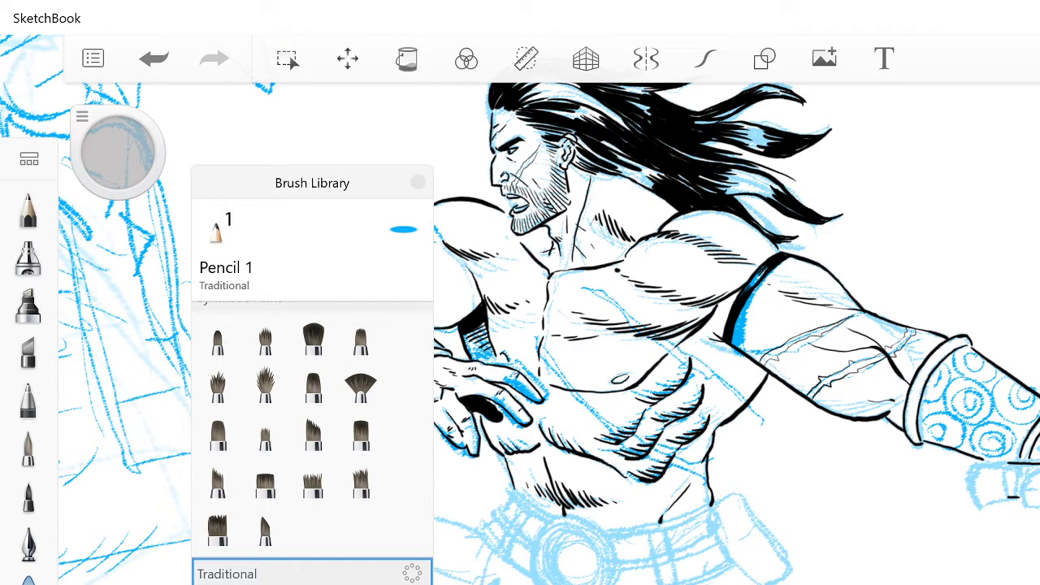
pyautogui.click(417, 182)
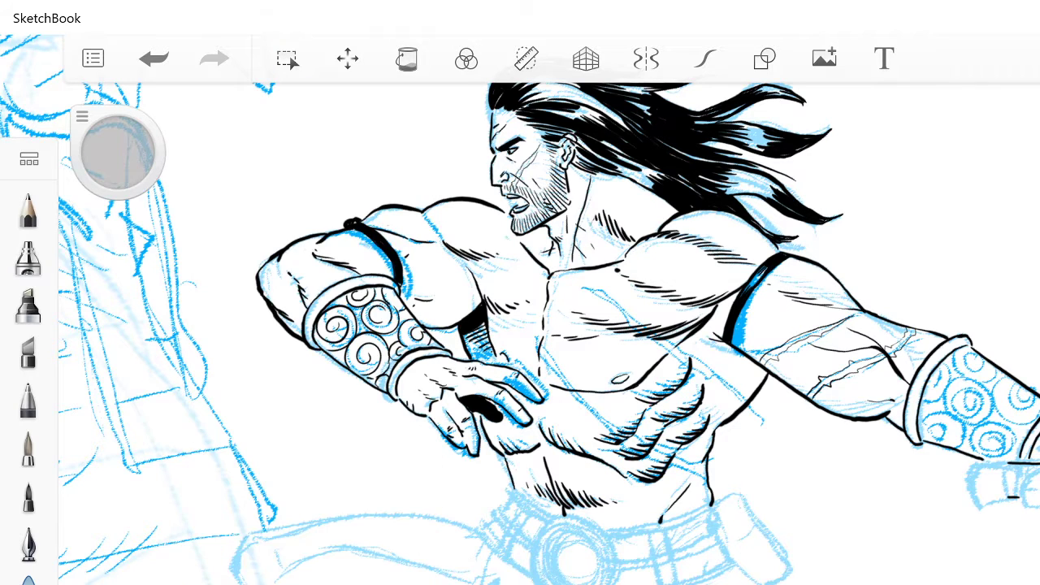
# Step: Sketch a rough rounded emblem with small dark details in the centre of the belt buckle in light blue
pyautogui.scroll(5, 549, 334)
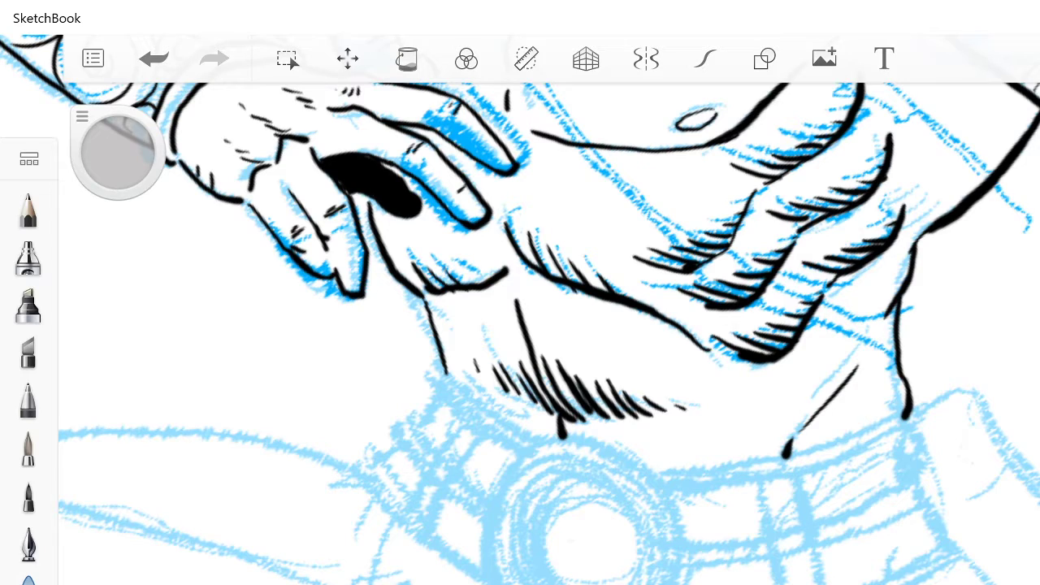
pyautogui.moveTo(567, 484); pyautogui.dragTo(552, 570)
pyautogui.moveTo(554, 526)
pyautogui.mouseDown()
pyautogui.moveTo(550, 549)
pyautogui.moveTo(630, 547)
pyautogui.moveTo(606, 560)
pyautogui.mouseUp()
pyautogui.moveTo(590, 522)
pyautogui.mouseDown()
pyautogui.moveTo(606, 557)
pyautogui.moveTo(632, 568)
pyautogui.moveTo(630, 538)
pyautogui.moveTo(605, 496)
pyautogui.moveTo(542, 526)
pyautogui.moveTo(537, 573)
pyautogui.mouseUp()
pyautogui.moveTo(564, 492); pyautogui.dragTo(539, 554)
pyautogui.moveTo(559, 510)
pyautogui.mouseDown()
pyautogui.moveTo(528, 582)
pyautogui.moveTo(582, 497)
pyautogui.moveTo(531, 525)
pyautogui.moveTo(523, 544)
pyautogui.moveTo(553, 541)
pyautogui.moveTo(541, 562)
pyautogui.moveTo(536, 555)
pyautogui.moveTo(554, 564)
pyautogui.moveTo(534, 559)
pyautogui.moveTo(545, 537)
pyautogui.mouseUp()
pyautogui.moveTo(537, 545)
pyautogui.mouseDown()
pyautogui.moveTo(620, 533)
pyautogui.moveTo(619, 554)
pyautogui.moveTo(603, 566)
pyautogui.moveTo(582, 536)
pyautogui.mouseUp()
pyautogui.moveTo(575, 561); pyautogui.dragTo(593, 554)
pyautogui.moveTo(529, 544)
pyautogui.mouseDown()
pyautogui.moveTo(539, 536)
pyautogui.moveTo(532, 582)
pyautogui.mouseUp()
pyautogui.moveTo(615, 584); pyautogui.dragTo(627, 580)
pyautogui.moveTo(630, 561); pyautogui.dragTo(635, 538)
pyautogui.moveTo(623, 582); pyautogui.dragTo(634, 573)
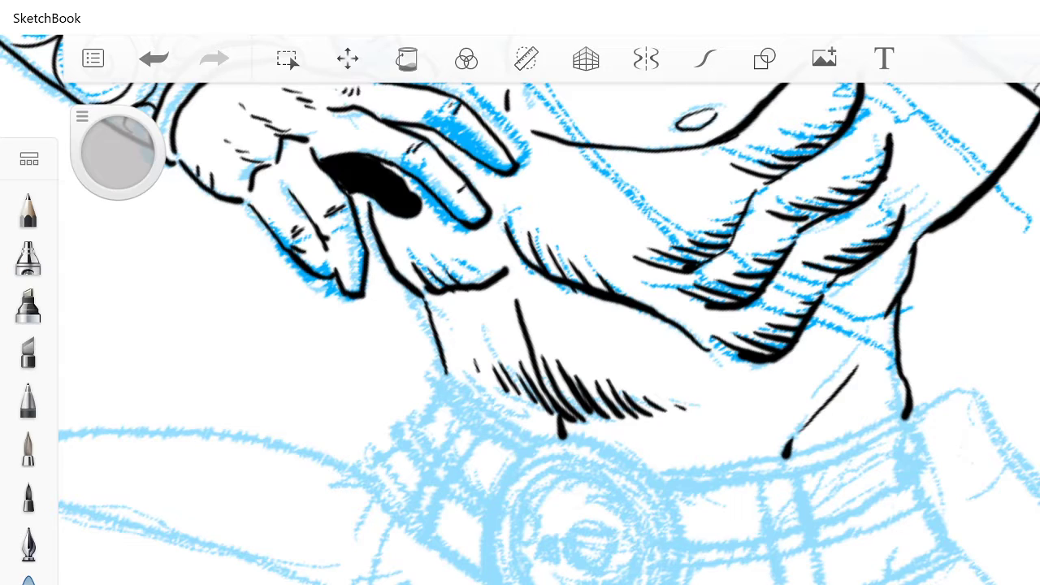
# Step: Set the drawing colour to black and choose the Traditional Felt Pen brush
pyautogui.scroll(-5, 549, 333)
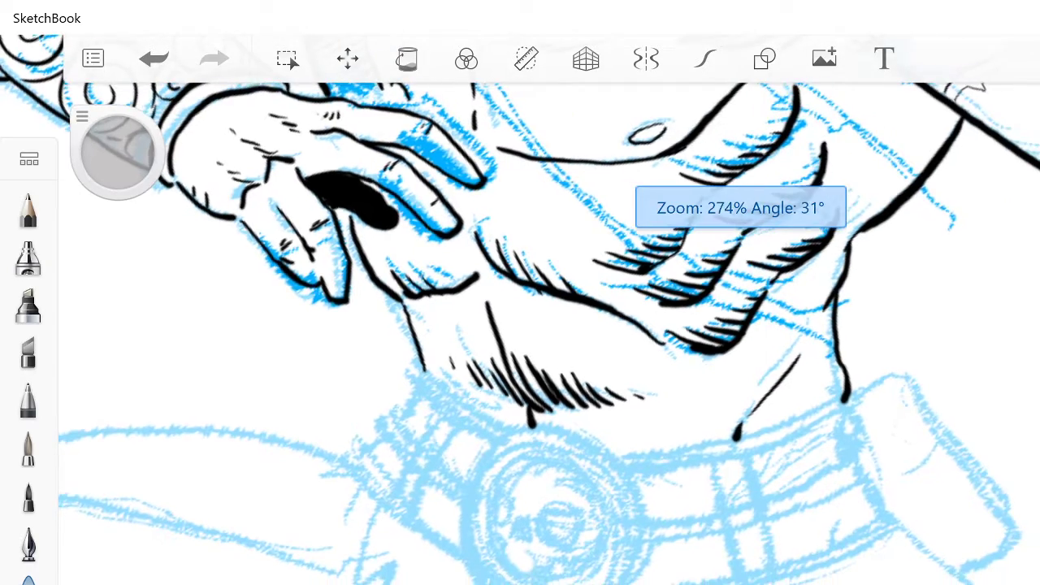
pyautogui.scroll(-5, 549, 333)
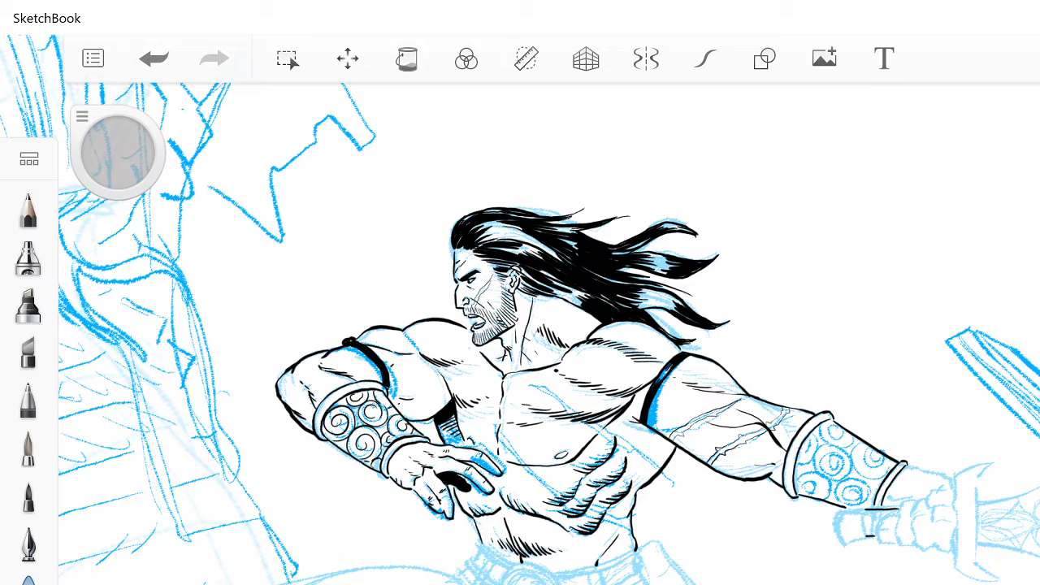
pyautogui.press('c')
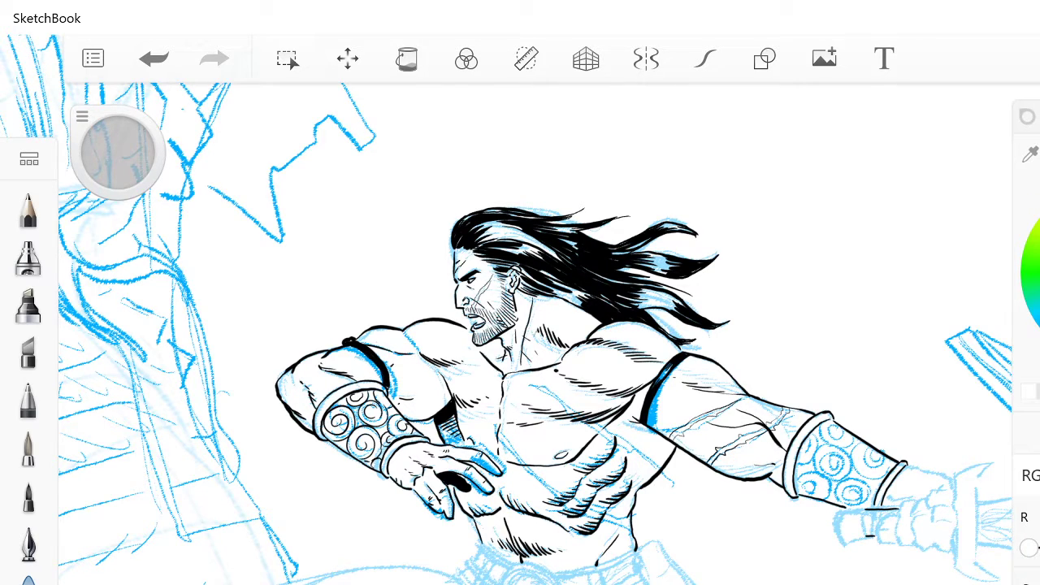
pyautogui.click(1027, 117)
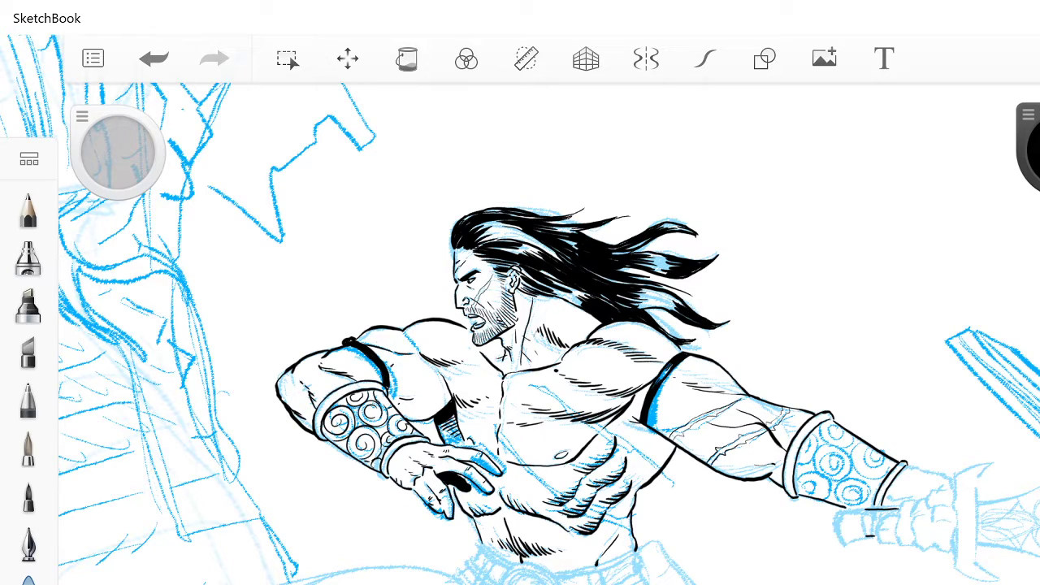
pyautogui.click(29, 159)
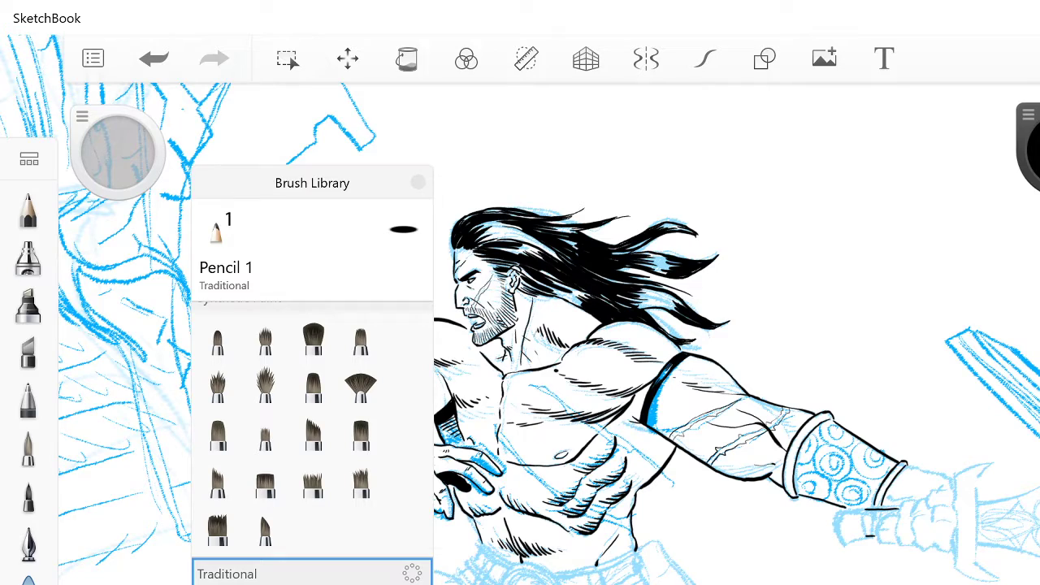
pyautogui.click(217, 341)
pyautogui.click(418, 182)
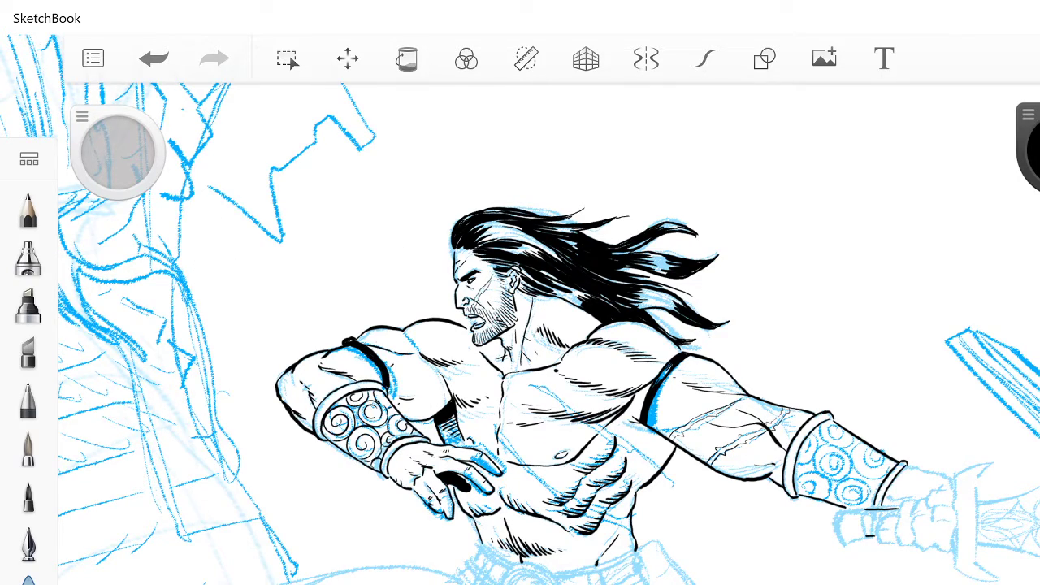
# Step: Turn on Predictive Stroke and ink the two inner curves of the swirl along the outer edge of the extended arm's bracer
pyautogui.scroll(10, 569, 325)
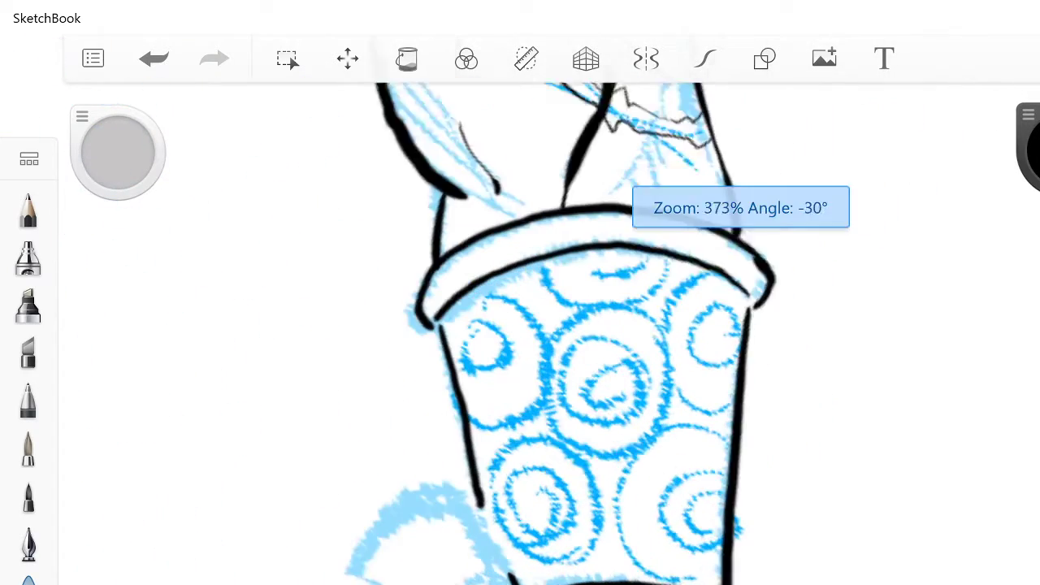
pyautogui.scroll(5, 520, 333)
pyautogui.click(705, 58)
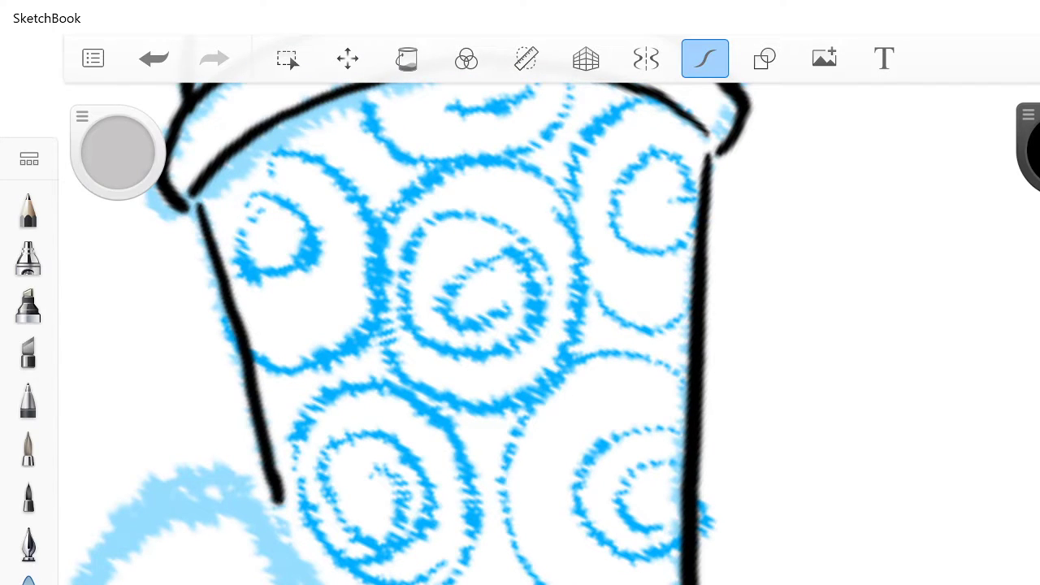
pyautogui.scroll(4, 557, 349)
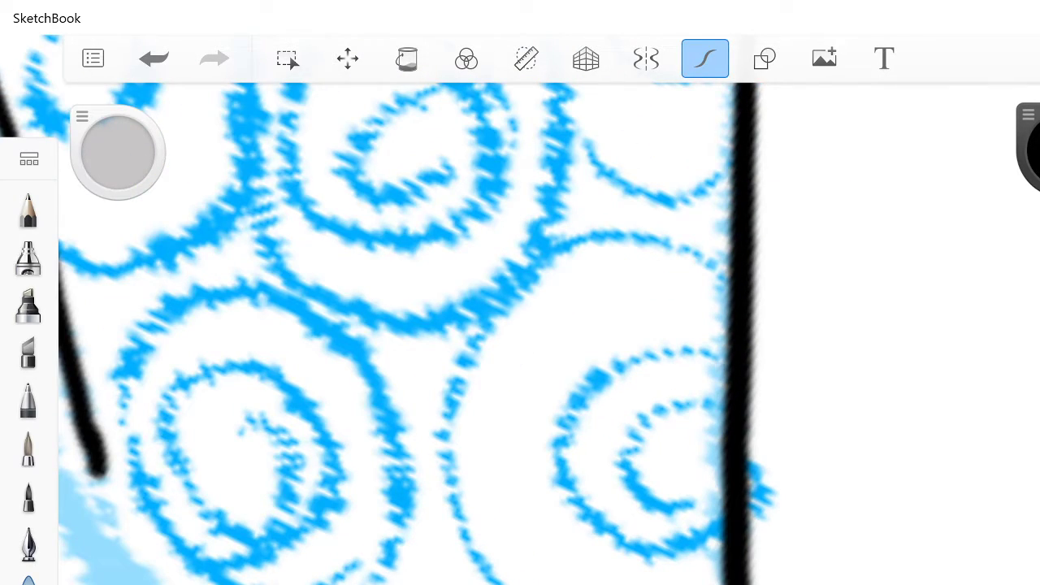
pyautogui.moveTo(725, 357)
pyautogui.mouseDown()
pyautogui.moveTo(660, 341)
pyautogui.moveTo(609, 363)
pyautogui.moveTo(566, 443)
pyautogui.moveTo(579, 502)
pyautogui.moveTo(633, 539)
pyautogui.moveTo(724, 495)
pyautogui.mouseUp()
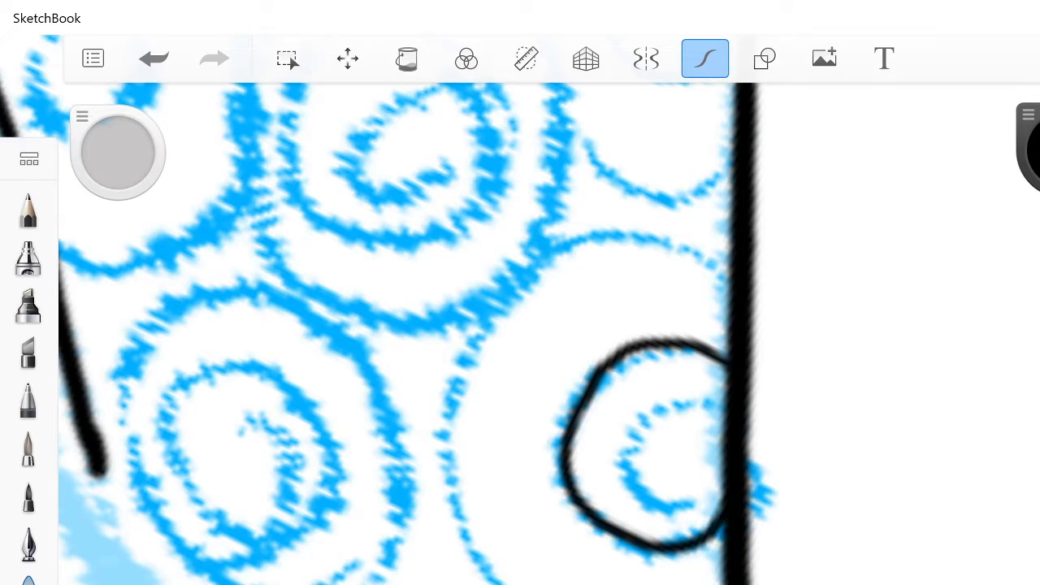
pyautogui.moveTo(724, 415)
pyautogui.mouseDown()
pyautogui.moveTo(618, 452)
pyautogui.moveTo(700, 491)
pyautogui.mouseUp()
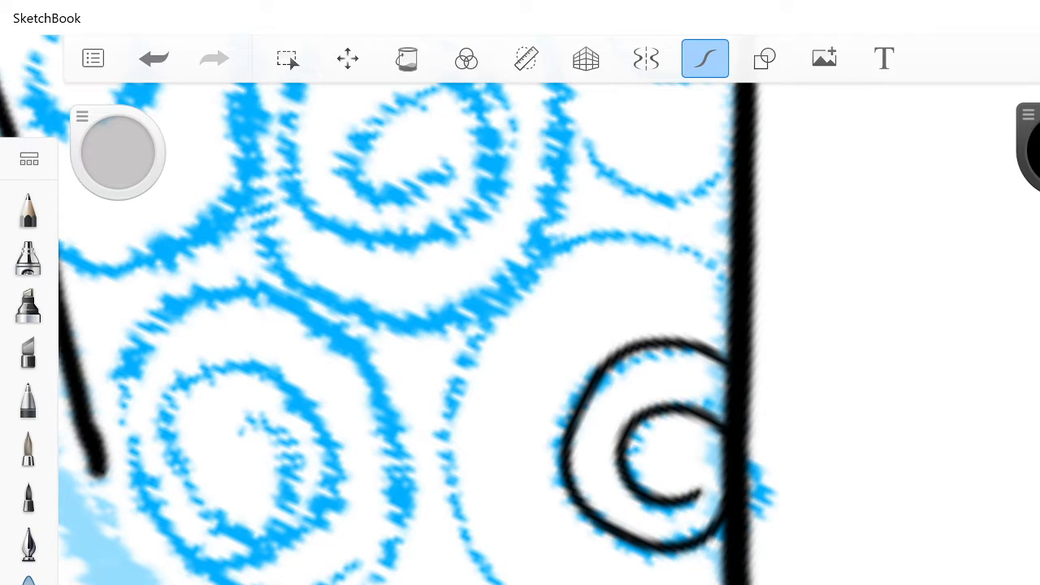
pyautogui.moveTo(723, 270)
pyautogui.mouseDown()
pyautogui.moveTo(597, 234)
pyautogui.moveTo(457, 380)
pyautogui.moveTo(495, 573)
pyautogui.moveTo(532, 584)
pyautogui.mouseUp()
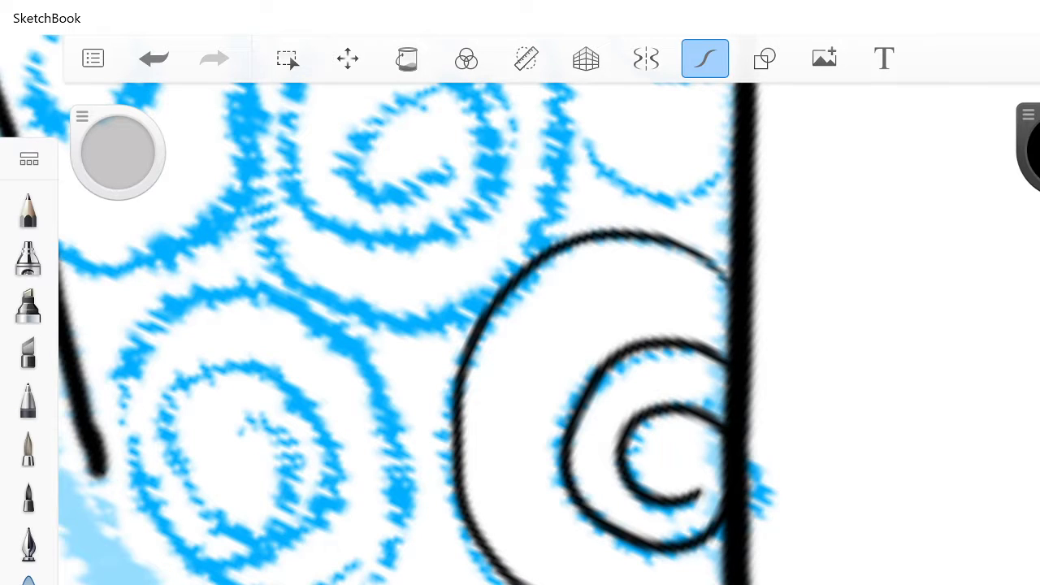
pyautogui.scroll(-10, 520, 325)
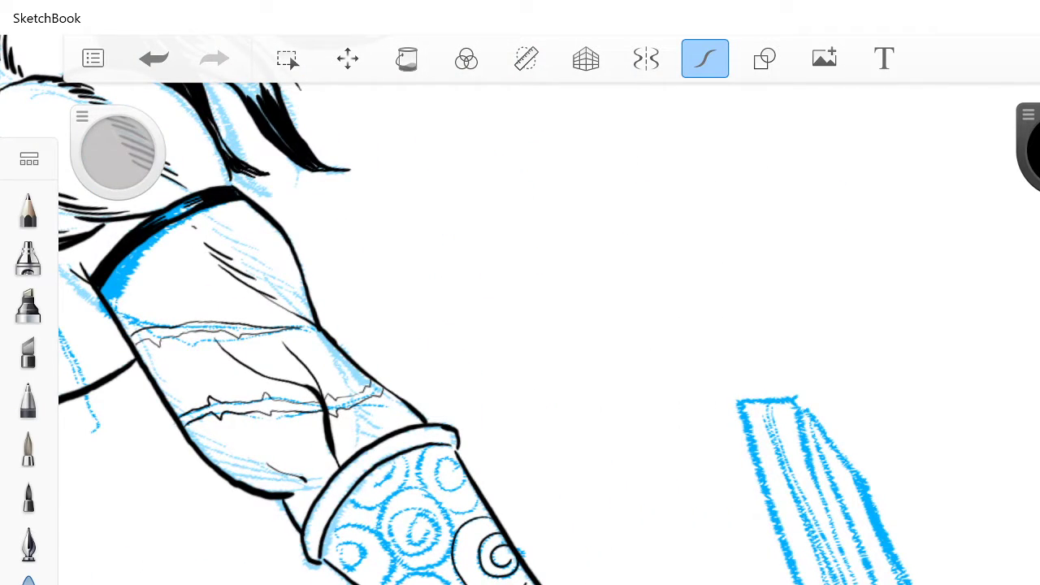
pyautogui.hotkey('ctrl', 'z')
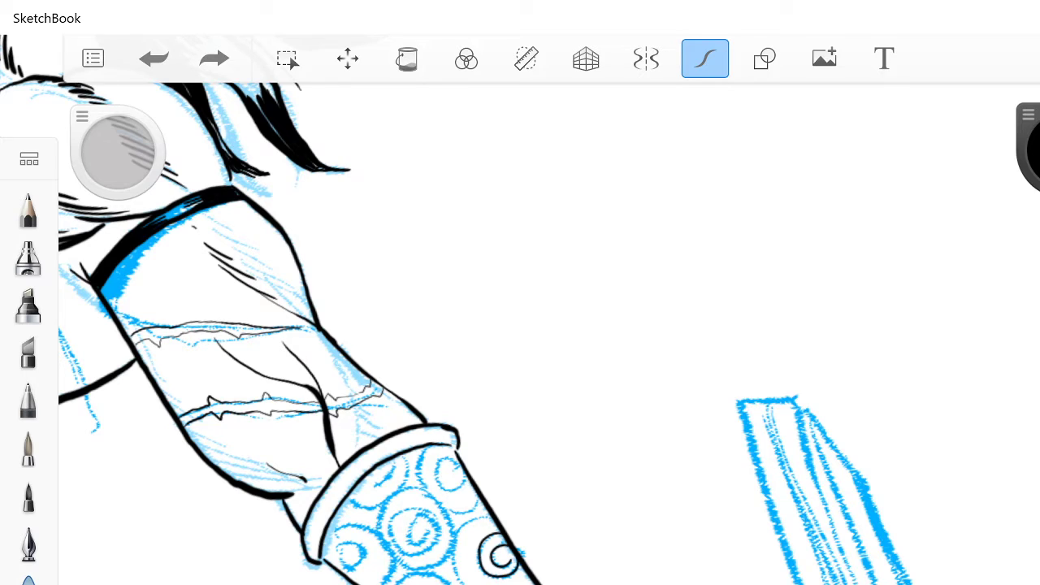
# Step: Ink the large outer ring around the bracer's inked swirl, starting and ending at the bracer's outer edge
pyautogui.scroll(5, 471, 406)
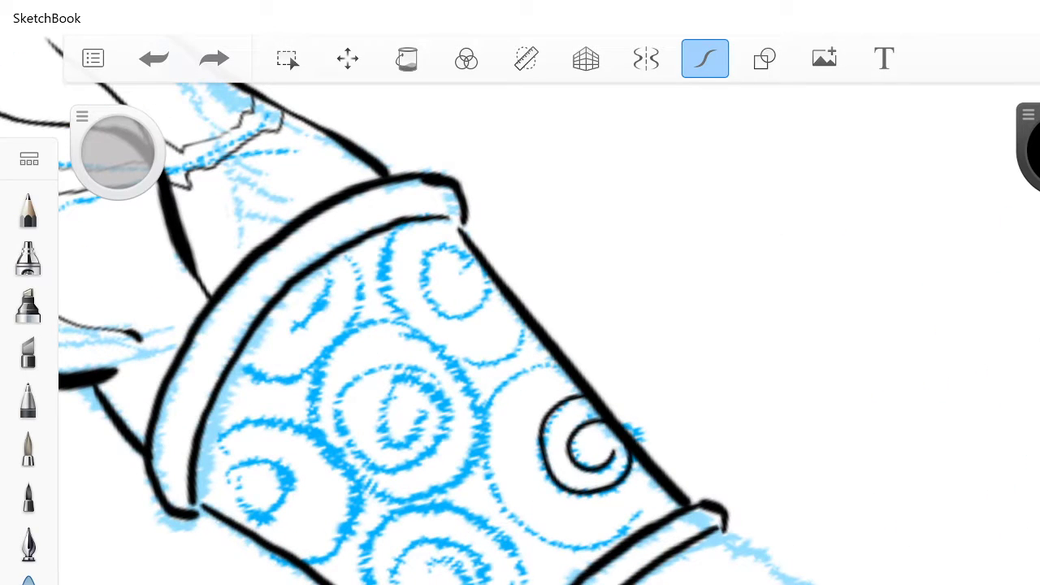
pyautogui.moveTo(557, 361)
pyautogui.mouseDown()
pyautogui.moveTo(498, 399)
pyautogui.moveTo(488, 438)
pyautogui.moveTo(487, 471)
pyautogui.moveTo(512, 507)
pyautogui.moveTo(585, 535)
pyautogui.moveTo(624, 526)
pyautogui.moveTo(654, 481)
pyautogui.mouseUp()
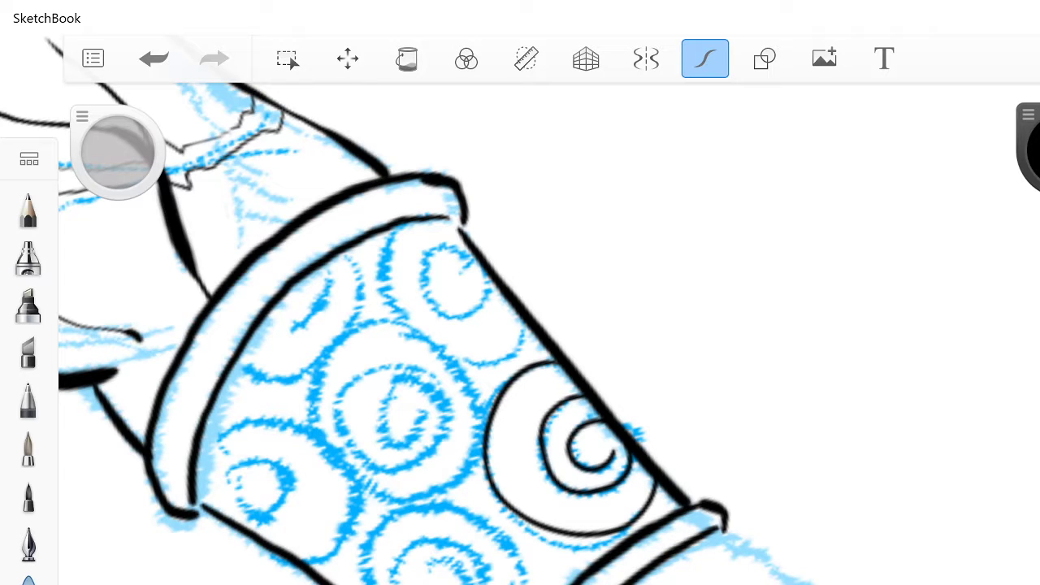
# Step: Choose the Traditional Medium Brush and ink a thick contour line down from the short line below the bracer's wrist rim
pyautogui.scroll(-2, 520, 349)
pyautogui.scroll(-1, 520, 350)
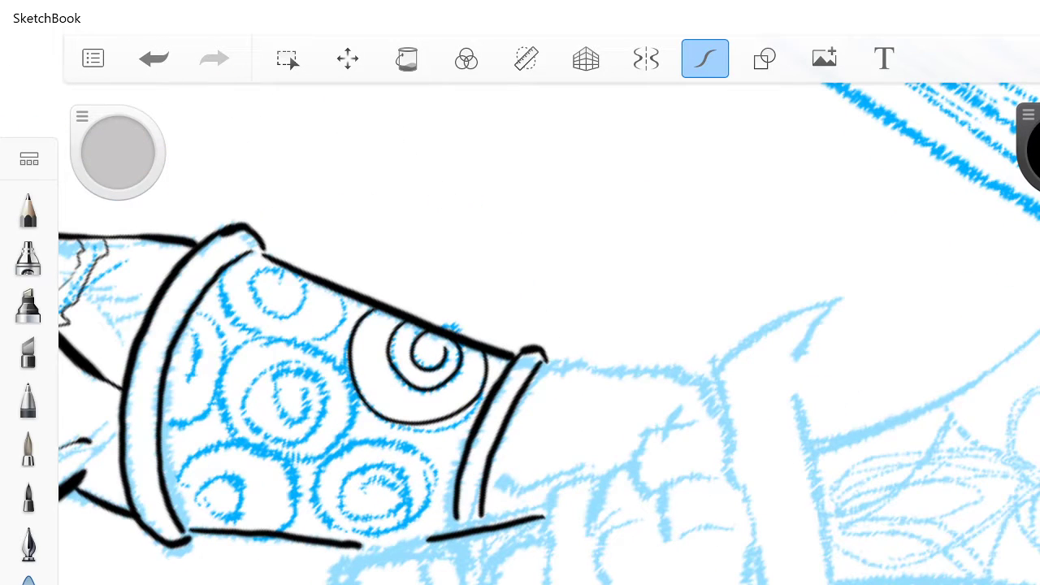
pyautogui.click(30, 158)
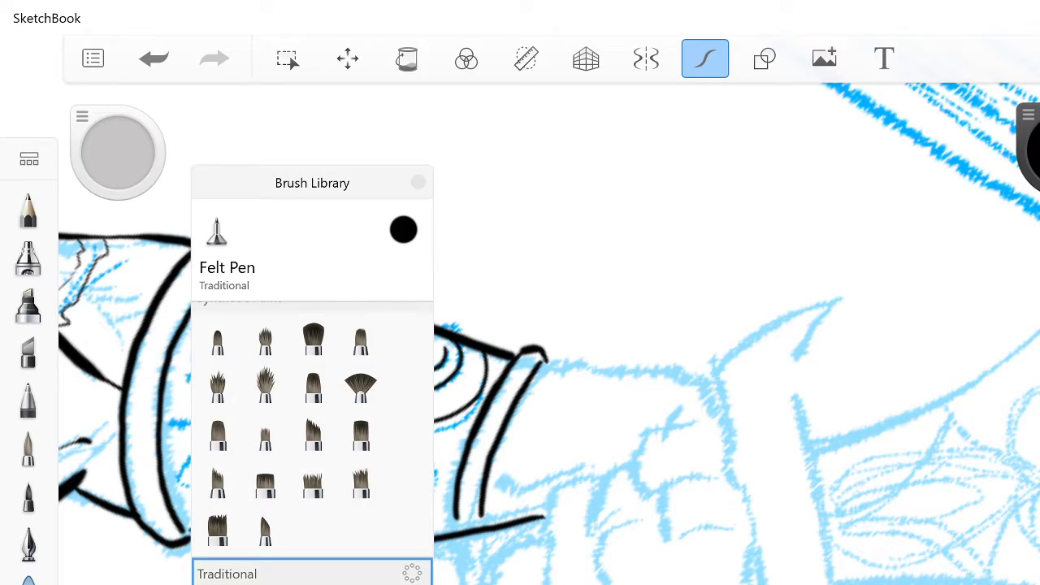
pyautogui.click(361, 341)
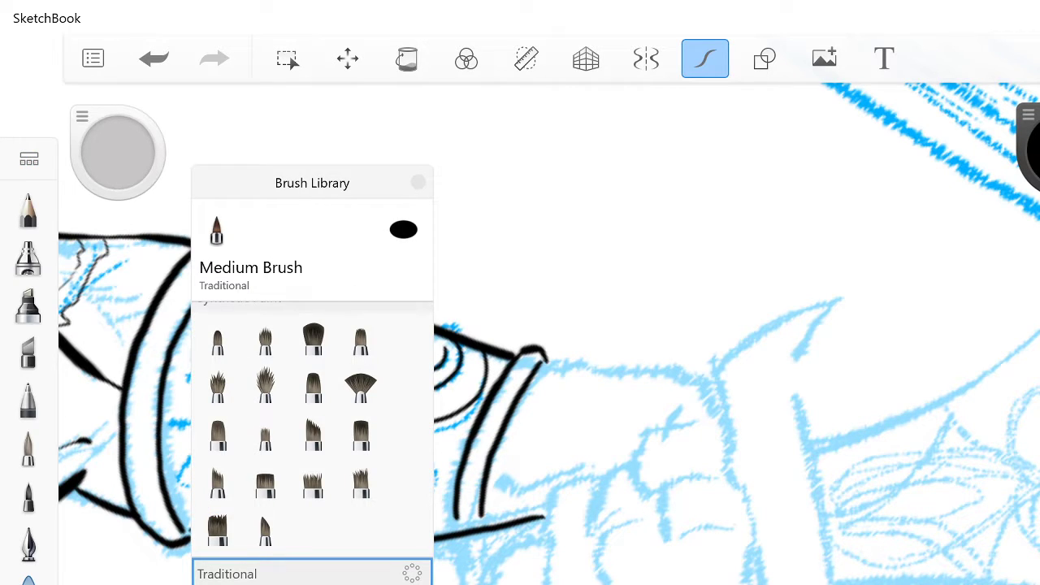
pyautogui.click(418, 182)
pyautogui.scroll(5, 520, 325)
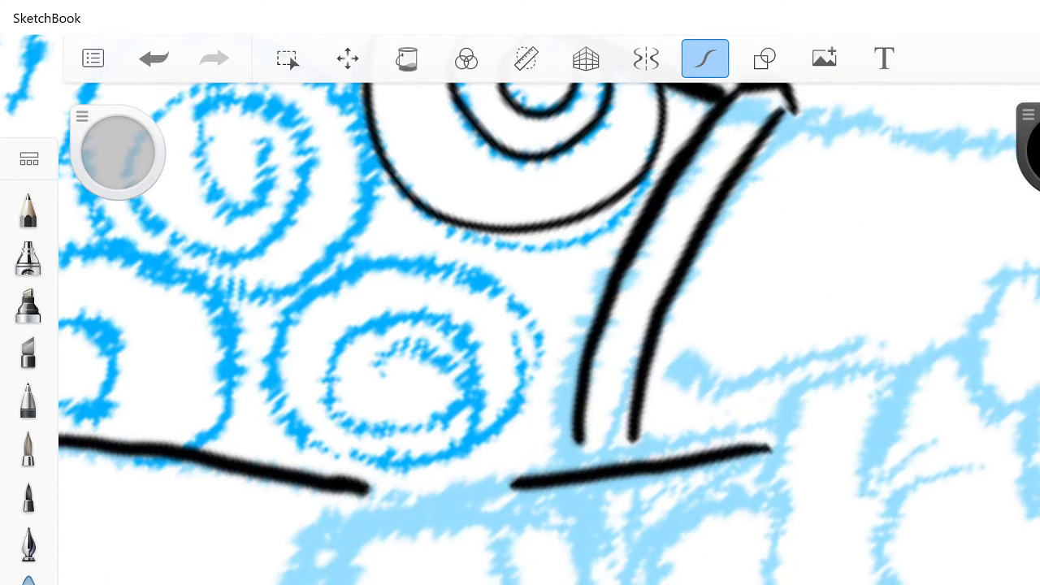
pyautogui.moveTo(515, 483); pyautogui.dragTo(490, 584)
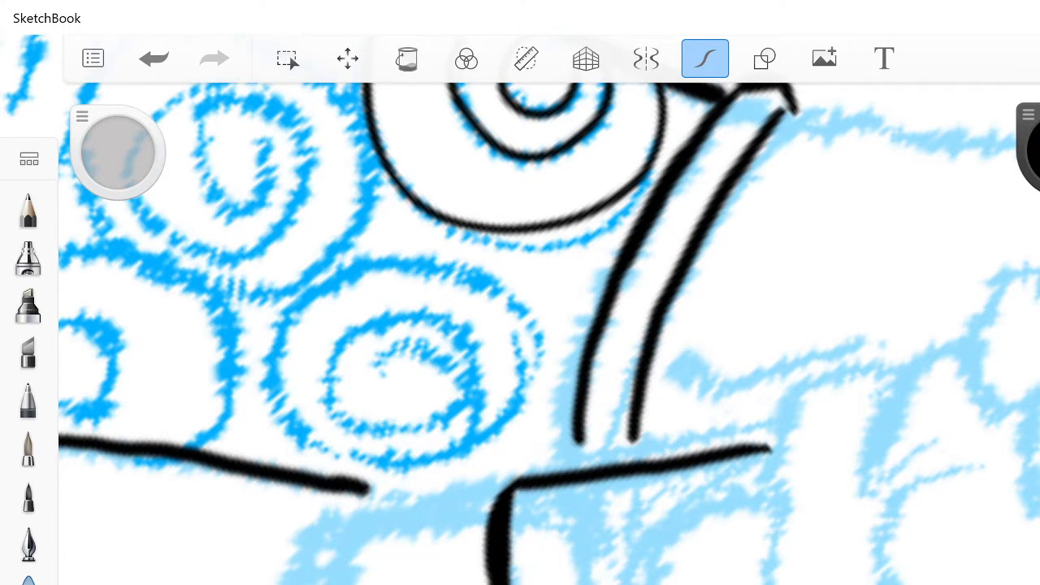
# Step: Ink the inner side of the sword hand's thumb from the knuckle down to its tip
pyautogui.scroll(-5, 520, 325)
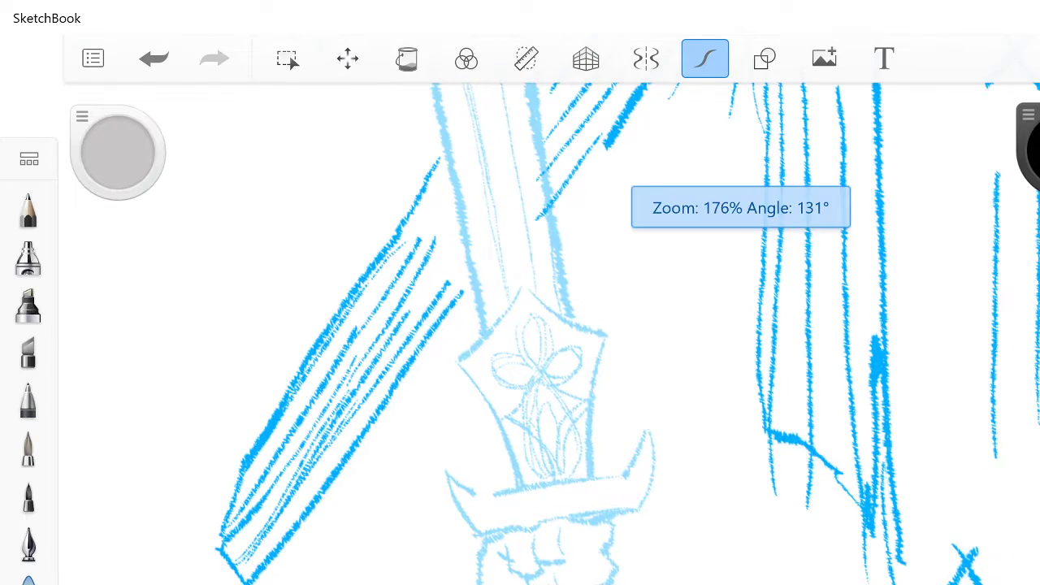
pyautogui.scroll(2, 520, 325)
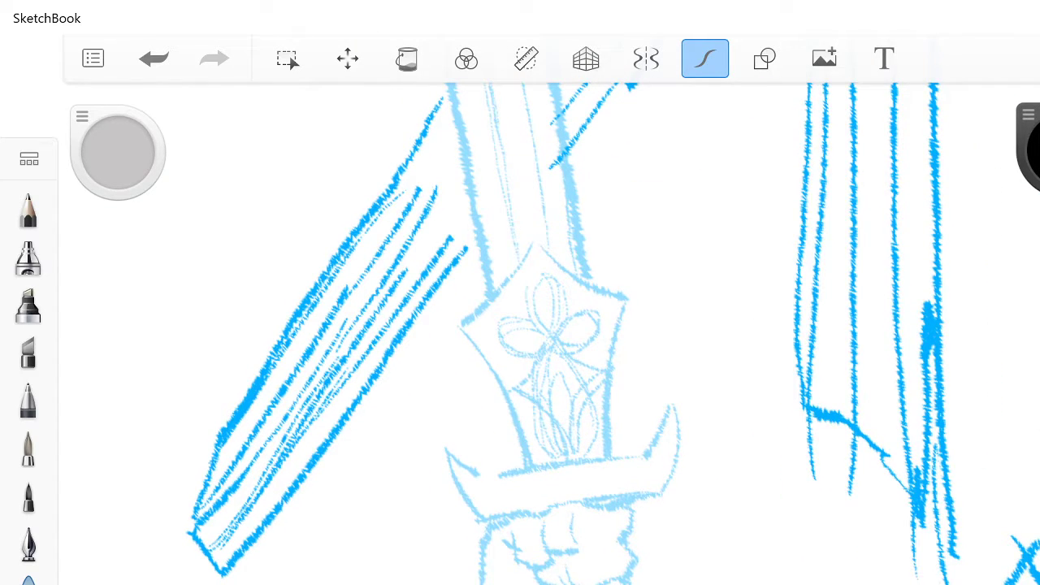
pyautogui.scroll(3, 520, 325)
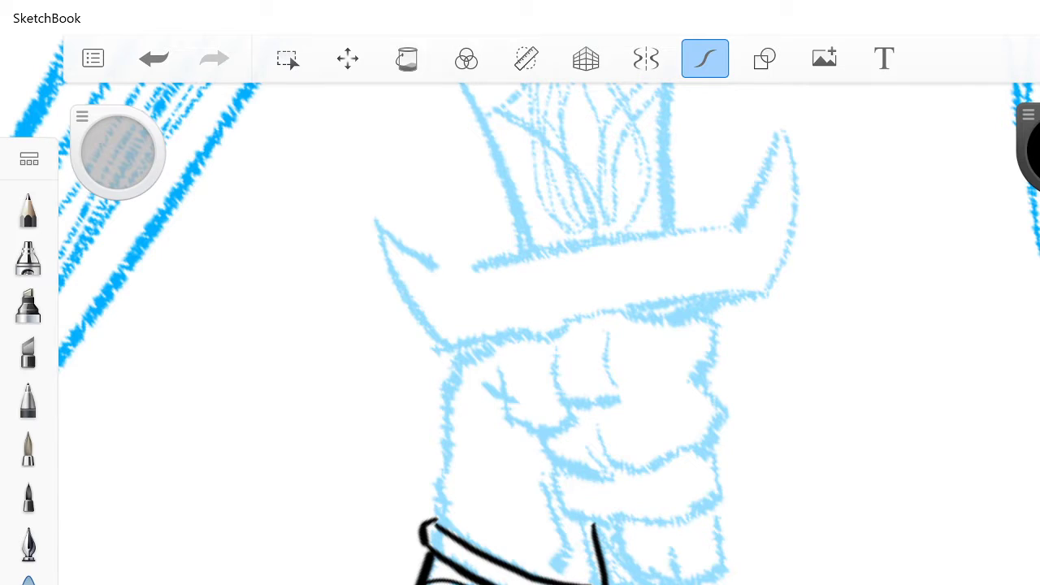
pyautogui.scroll(-3, 519, 325)
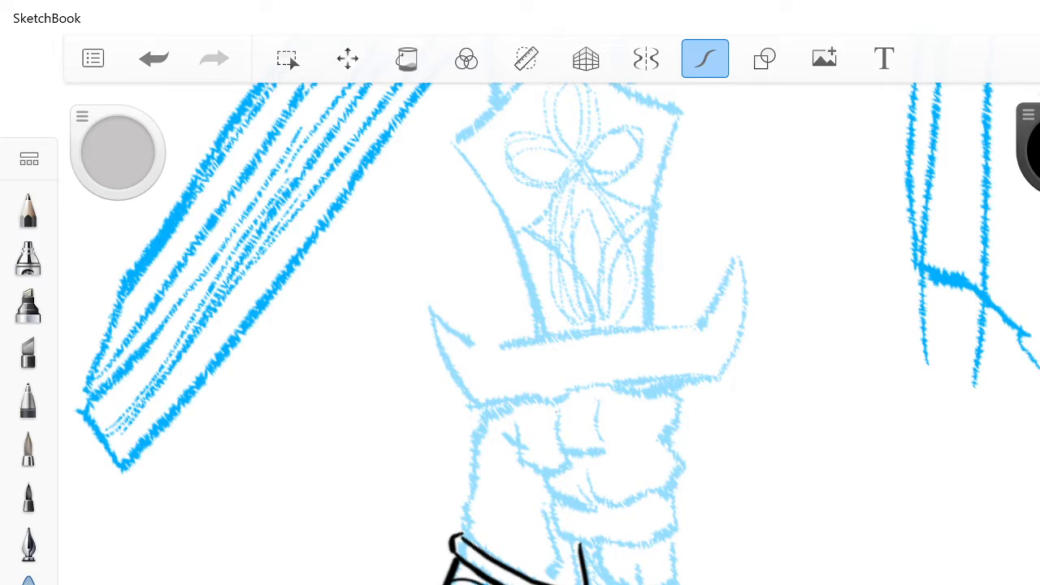
pyautogui.moveTo(556, 409)
pyautogui.mouseDown()
pyautogui.moveTo(572, 462)
pyautogui.moveTo(532, 481)
pyautogui.moveTo(520, 464)
pyautogui.mouseUp()
pyautogui.moveTo(517, 427); pyautogui.dragTo(526, 474)
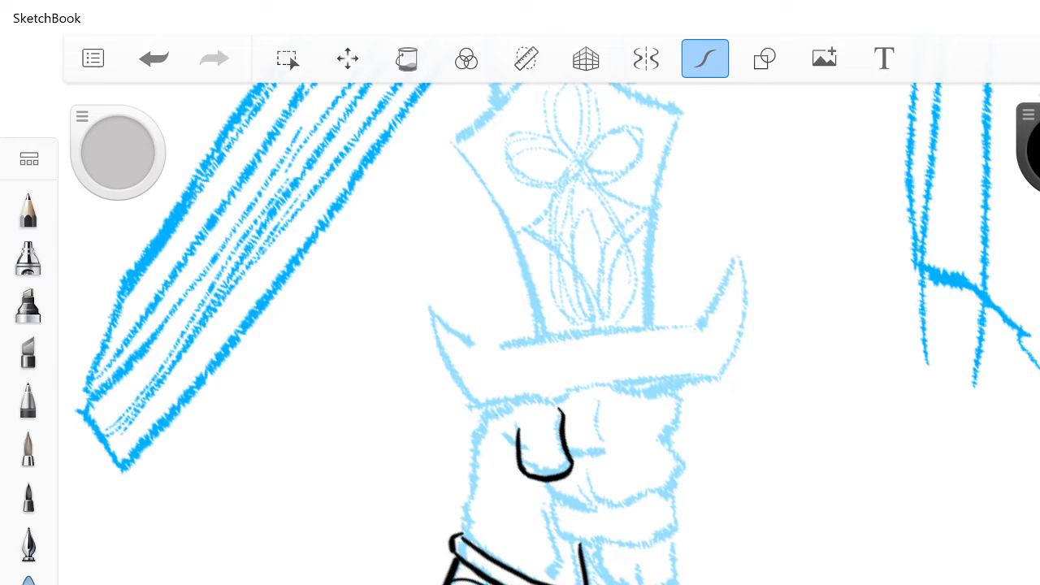
pyautogui.moveTo(515, 433); pyautogui.dragTo(512, 442)
pyautogui.click(151, 34)
pyautogui.click(151, 34)
pyautogui.click(151, 34)
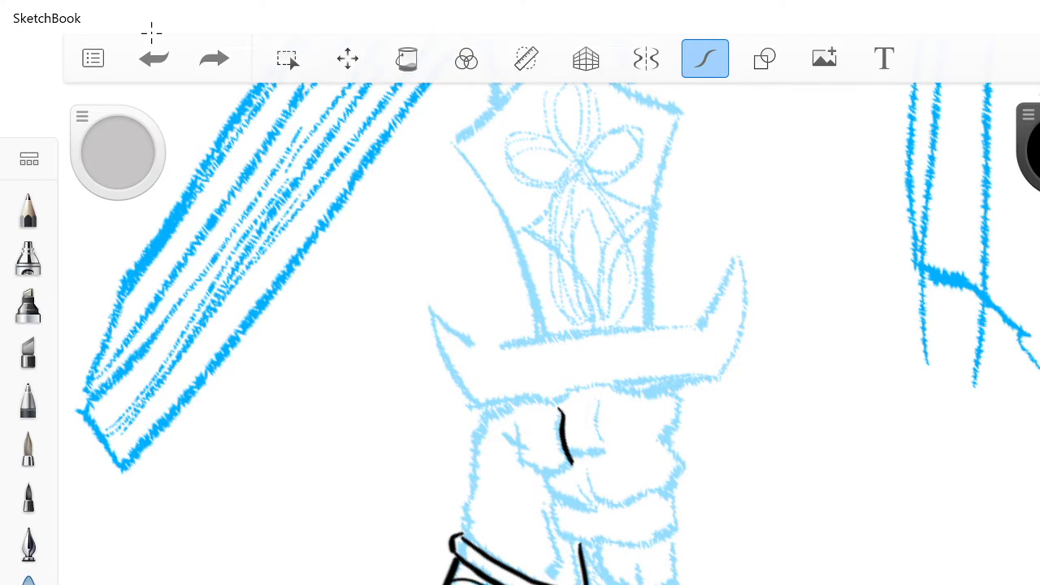
# Step: Ink the rounded thumb tip, turn off Predictive Stroke, and ink the hand's outer contour to the bracer plus the short palm crease
pyautogui.moveTo(515, 424)
pyautogui.mouseDown()
pyautogui.moveTo(531, 471)
pyautogui.moveTo(561, 477)
pyautogui.moveTo(571, 463)
pyautogui.mouseUp()
pyautogui.press('s')
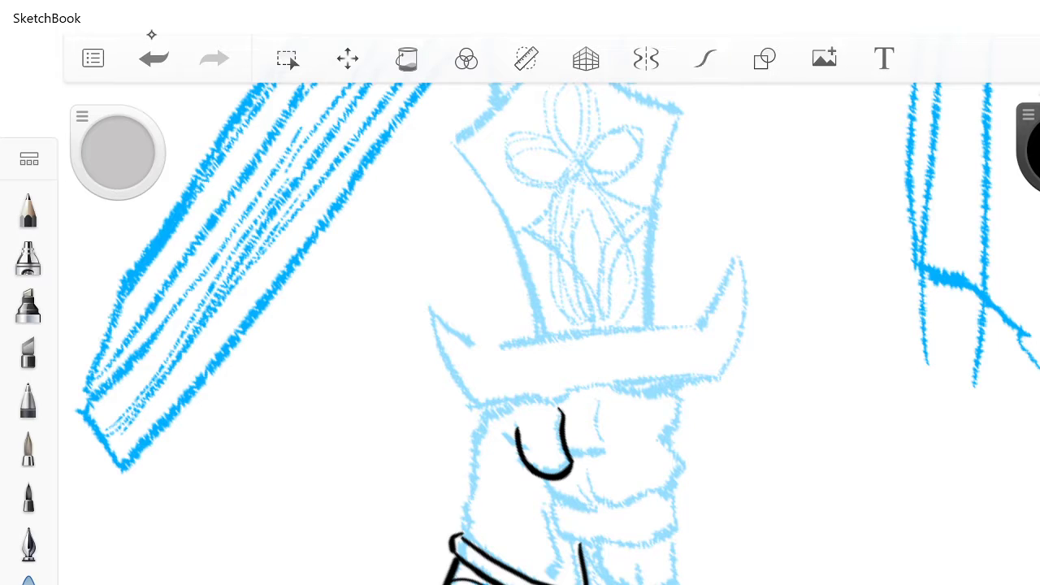
pyautogui.moveTo(561, 408)
pyautogui.mouseDown()
pyautogui.moveTo(524, 399)
pyautogui.moveTo(481, 416)
pyautogui.moveTo(465, 539)
pyautogui.mouseUp()
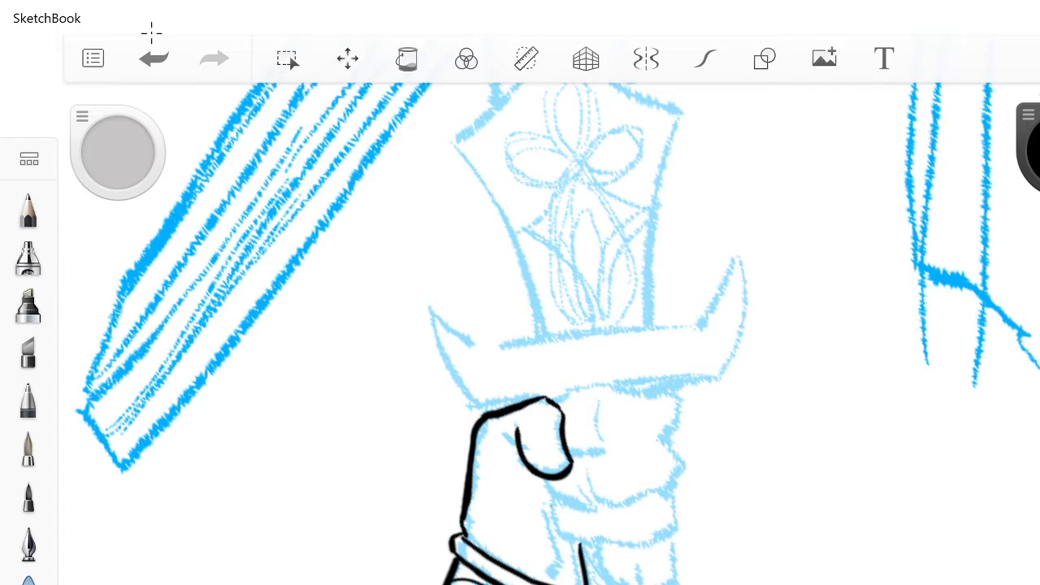
pyautogui.moveTo(562, 541)
pyautogui.mouseDown()
pyautogui.moveTo(568, 567)
pyautogui.moveTo(549, 580)
pyautogui.mouseUp()
# Step: Ink the curled index finger's outline from below the guard around the knuckle and back to the thumb tip
pyautogui.scroll(4, 560, 366)
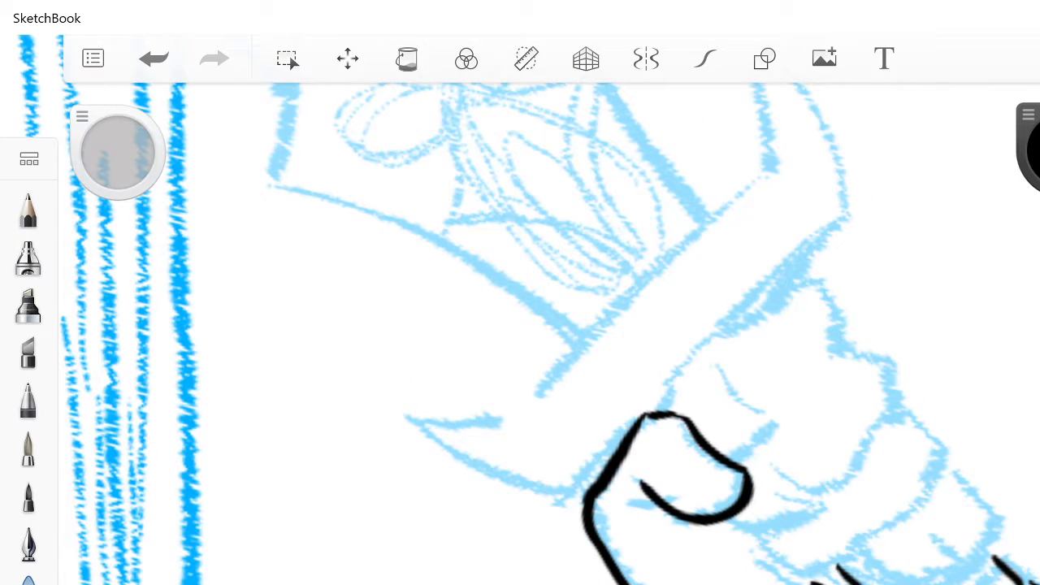
pyautogui.moveTo(847, 345)
pyautogui.mouseDown()
pyautogui.moveTo(805, 289)
pyautogui.moveTo(724, 327)
pyautogui.moveTo(686, 369)
pyautogui.moveTo(672, 406)
pyautogui.mouseUp()
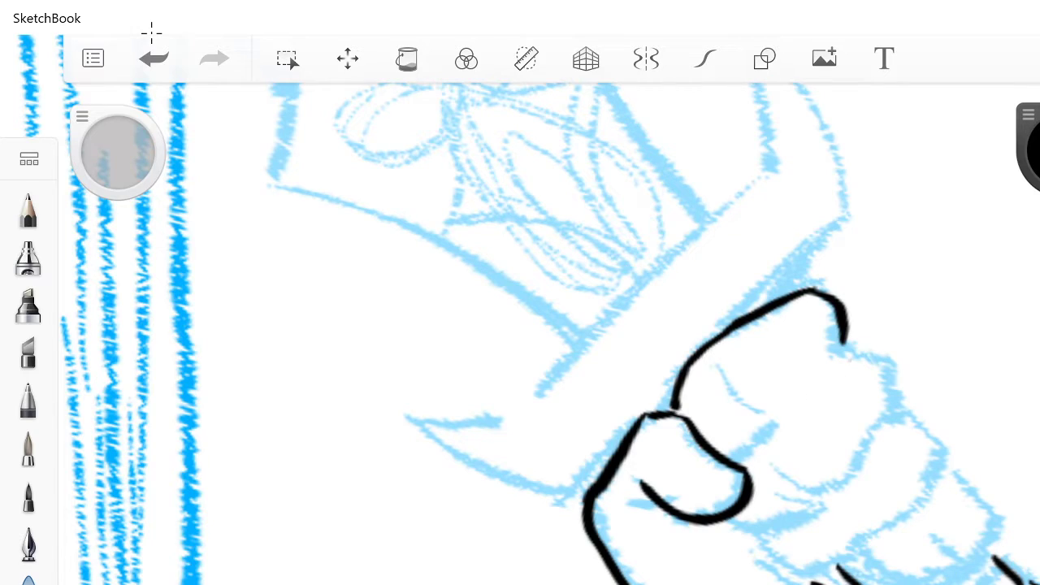
pyautogui.moveTo(847, 344)
pyautogui.mouseDown()
pyautogui.moveTo(896, 374)
pyautogui.moveTo(849, 484)
pyautogui.moveTo(811, 497)
pyautogui.moveTo(780, 481)
pyautogui.mouseUp()
pyautogui.moveTo(837, 497)
pyautogui.mouseDown()
pyautogui.moveTo(798, 517)
pyautogui.moveTo(736, 512)
pyautogui.mouseUp()
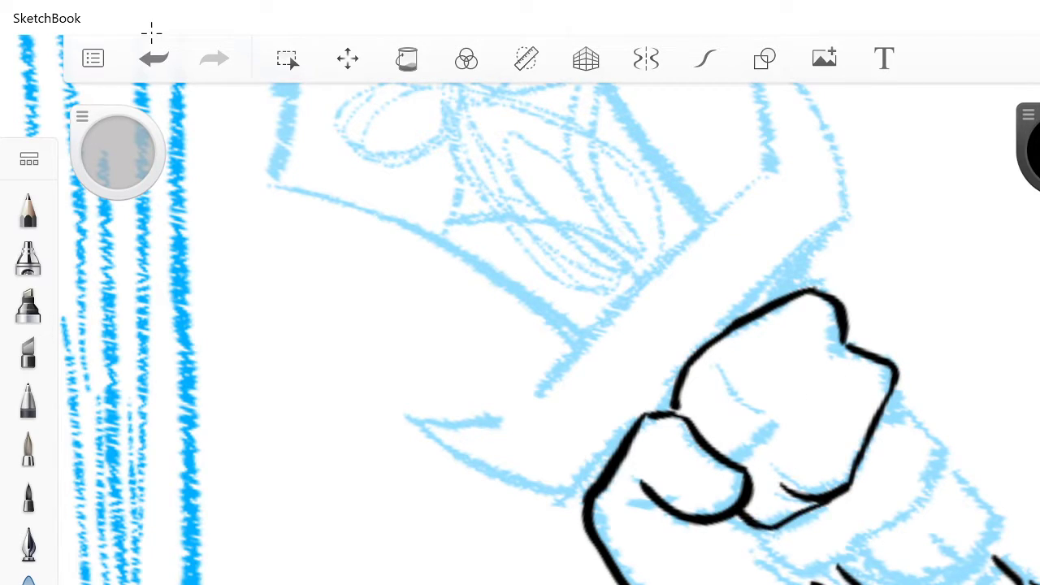
pyautogui.moveTo(727, 426); pyautogui.dragTo(765, 436)
pyautogui.moveTo(781, 388)
pyautogui.mouseDown()
pyautogui.moveTo(766, 435)
pyautogui.moveTo(736, 455)
pyautogui.mouseUp()
pyautogui.moveTo(812, 380); pyautogui.dragTo(754, 447)
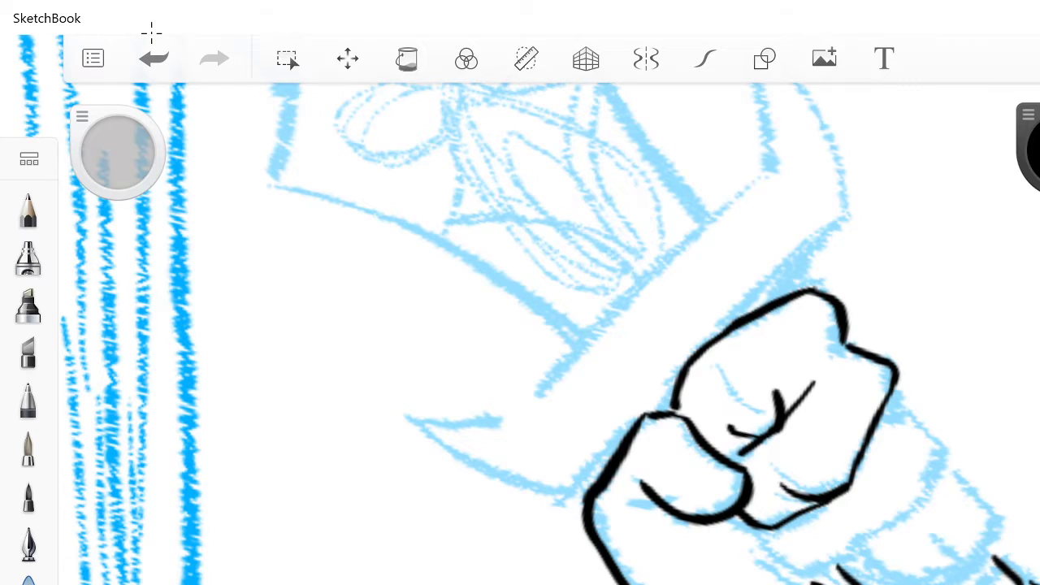
pyautogui.scroll(-4, 552, 333)
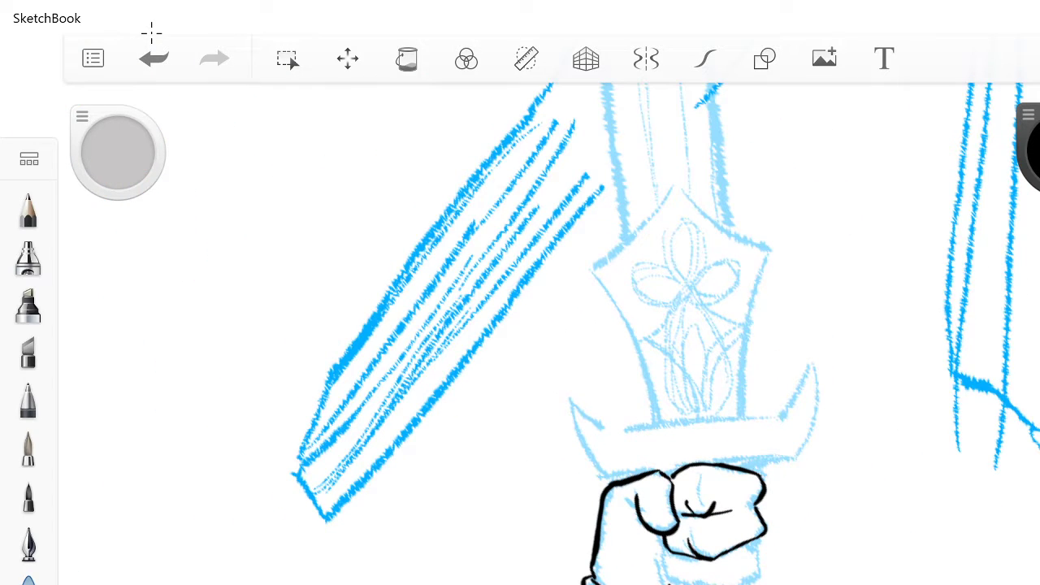
pyautogui.hotkey('ctrl', 'z')
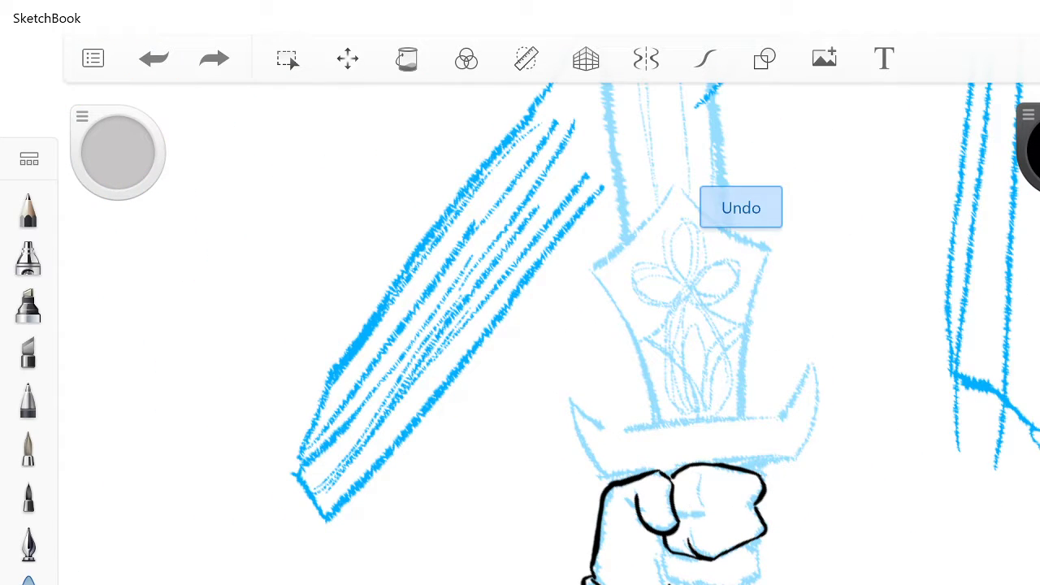
pyautogui.hotkey('ctrl', 'z')
pyautogui.hotkey('ctrl', 'y')
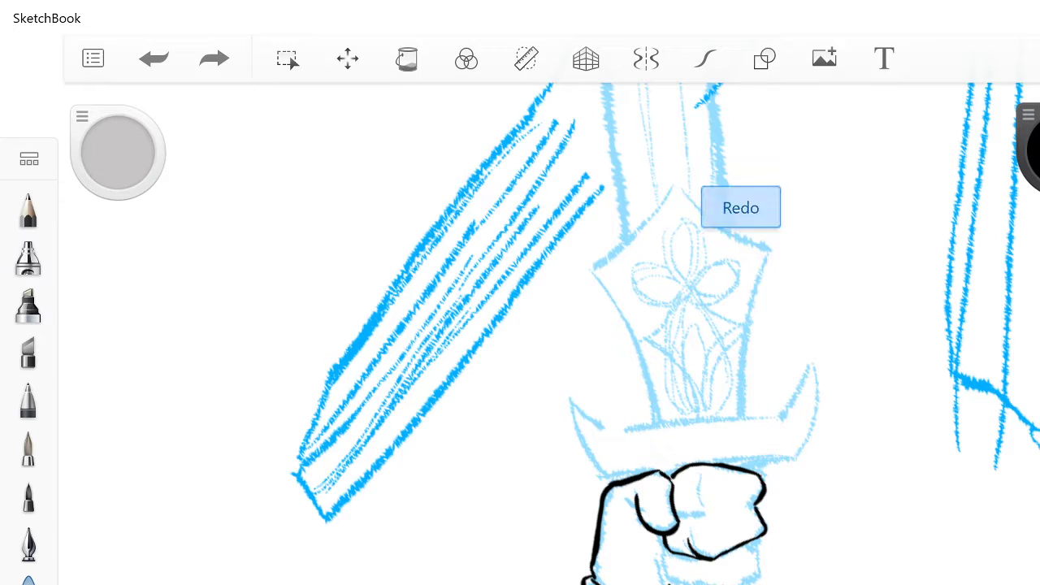
# Step: Ink the crease running from the thumb's edge and the short fold line meeting it on the index finger
pyautogui.scroll(4, 702, 569)
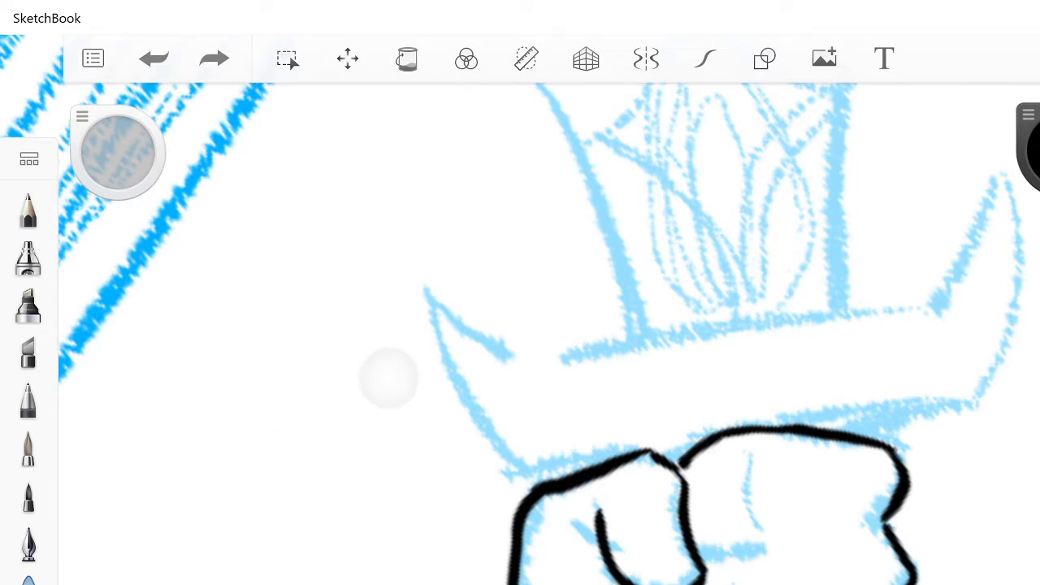
pyautogui.moveTo(734, 554); pyautogui.dragTo(765, 556)
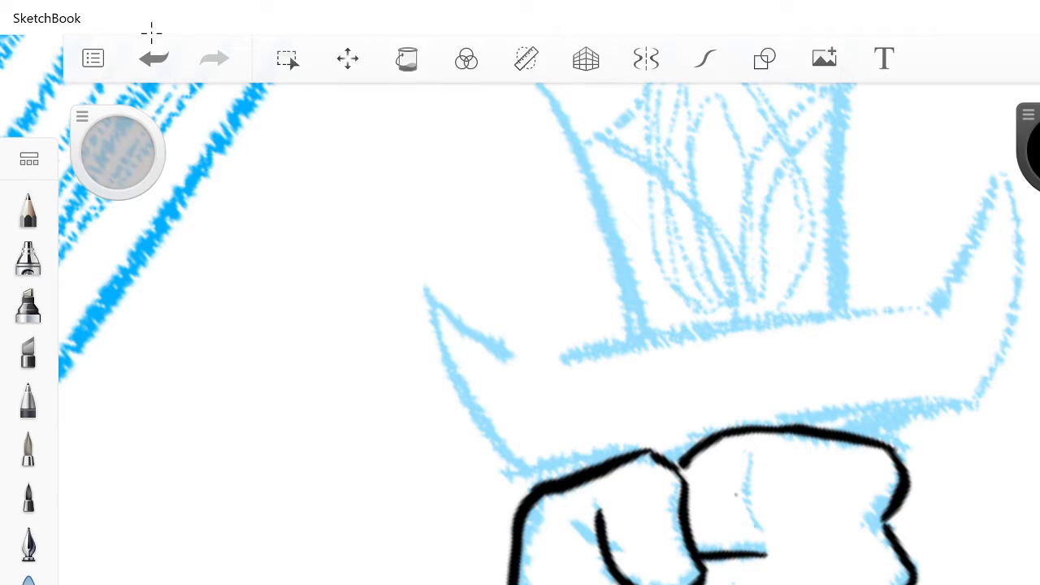
pyautogui.moveTo(733, 480)
pyautogui.mouseDown()
pyautogui.moveTo(738, 539)
pyautogui.moveTo(765, 556)
pyautogui.mouseUp()
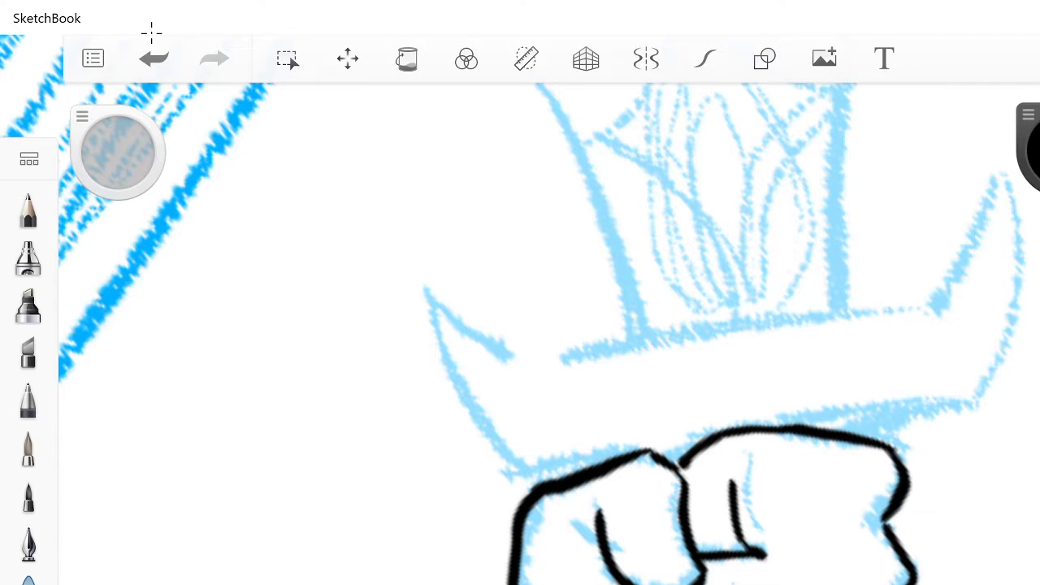
# Step: Ink the middle finger's outline curling beneath the index finger and add its short crease
pyautogui.scroll(2, 549, 333)
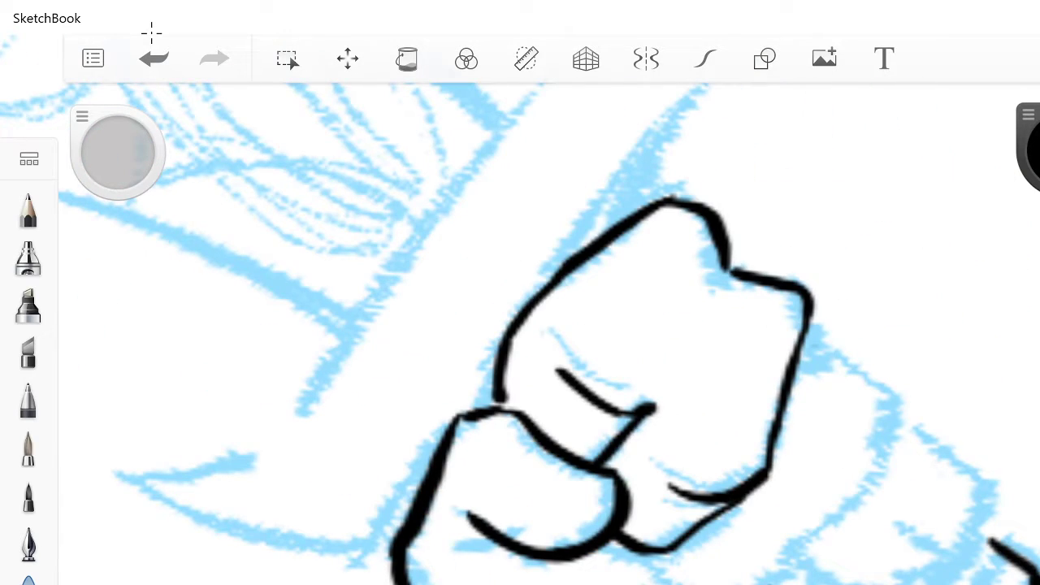
pyautogui.moveTo(806, 324)
pyautogui.mouseDown()
pyautogui.moveTo(874, 382)
pyautogui.moveTo(857, 508)
pyautogui.moveTo(746, 583)
pyautogui.moveTo(675, 548)
pyautogui.mouseUp()
pyautogui.moveTo(812, 546); pyautogui.dragTo(778, 540)
pyautogui.scroll(-5, 549, 333)
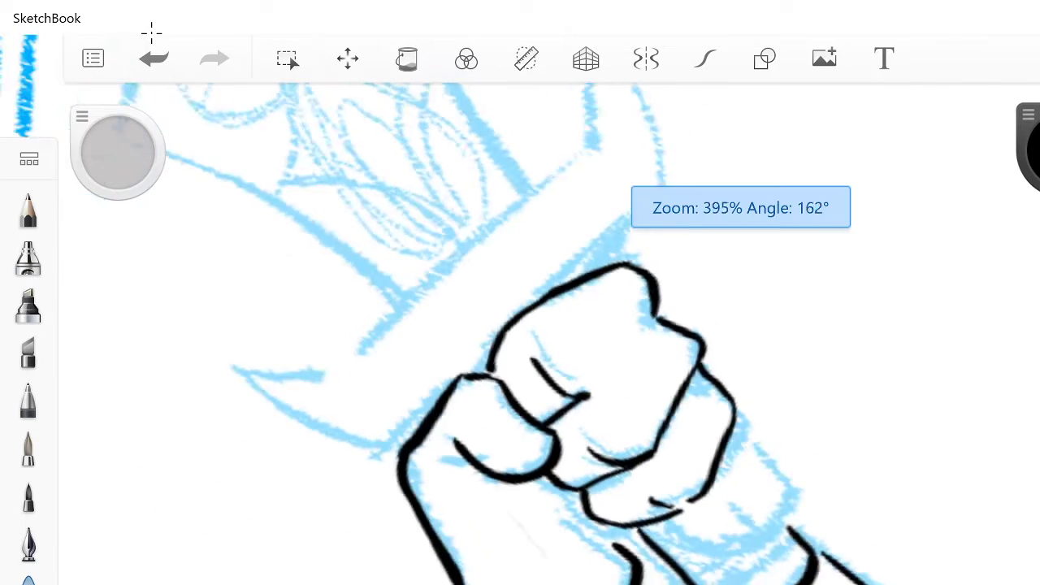
# Step: Ink the next curled finger beneath the middle finger, with small crease marks at its end
pyautogui.scroll(-5, 549, 333)
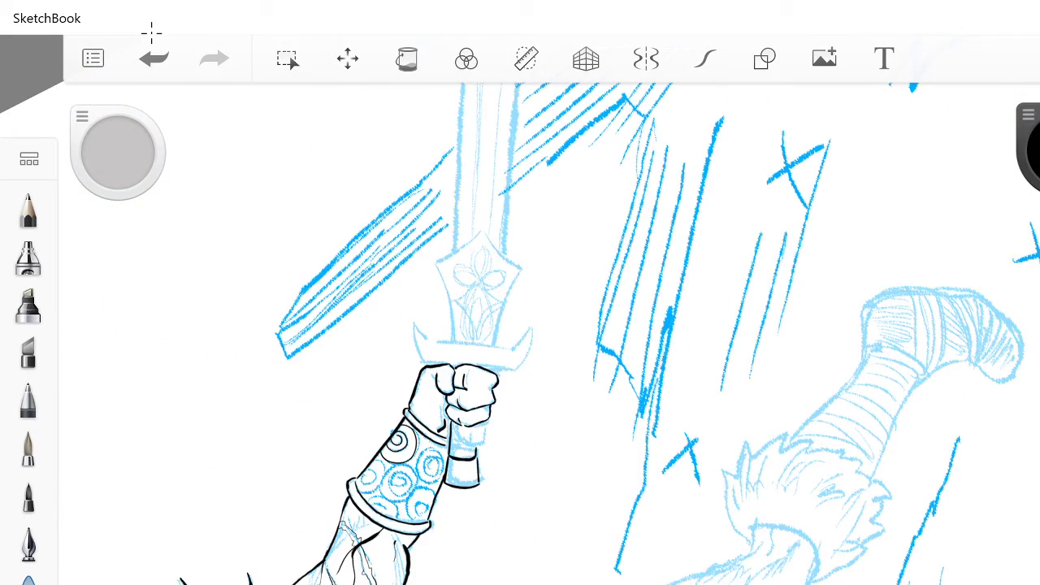
pyautogui.scroll(-1, 549, 333)
pyautogui.scroll(6, 549, 333)
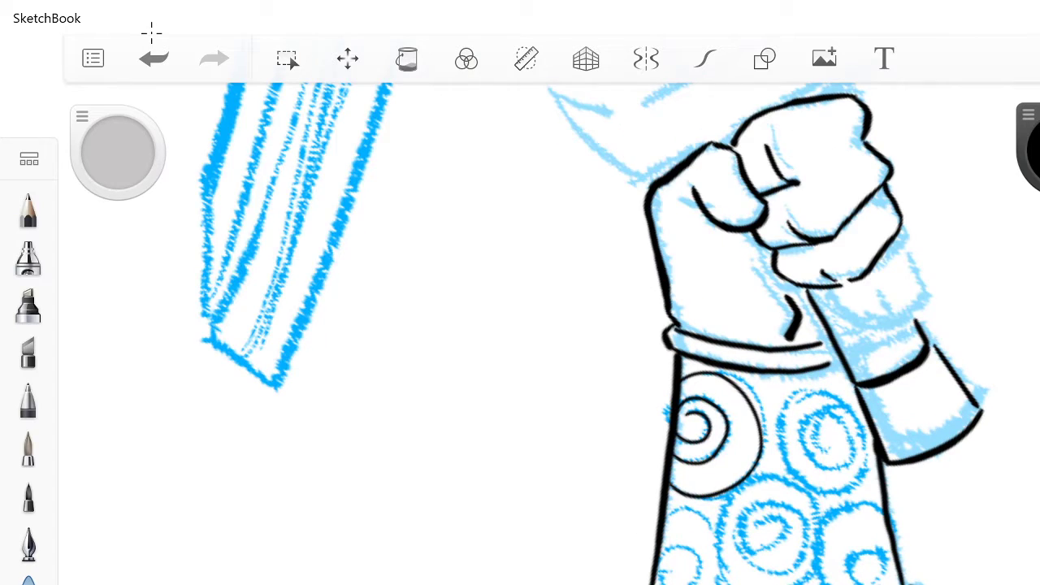
pyautogui.moveTo(900, 230)
pyautogui.mouseDown()
pyautogui.moveTo(916, 257)
pyautogui.moveTo(881, 307)
pyautogui.moveTo(854, 310)
pyautogui.moveTo(827, 277)
pyautogui.moveTo(846, 315)
pyautogui.mouseUp()
pyautogui.moveTo(893, 278); pyautogui.dragTo(869, 309)
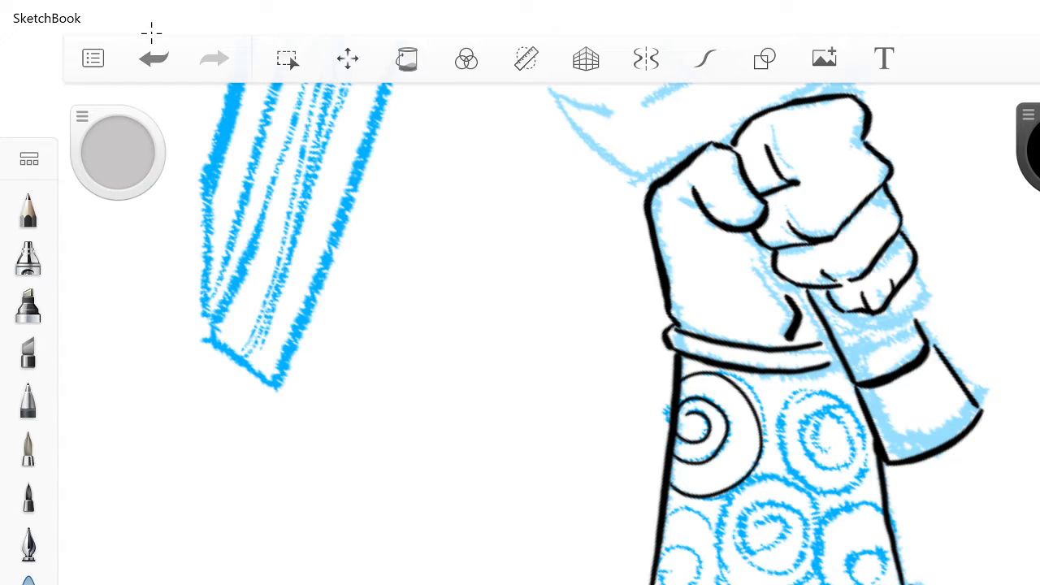
# Step: Undo the inked finger strokes, keeping the thumb and the outer contour of the hand
pyautogui.scroll(-8, 741, 325)
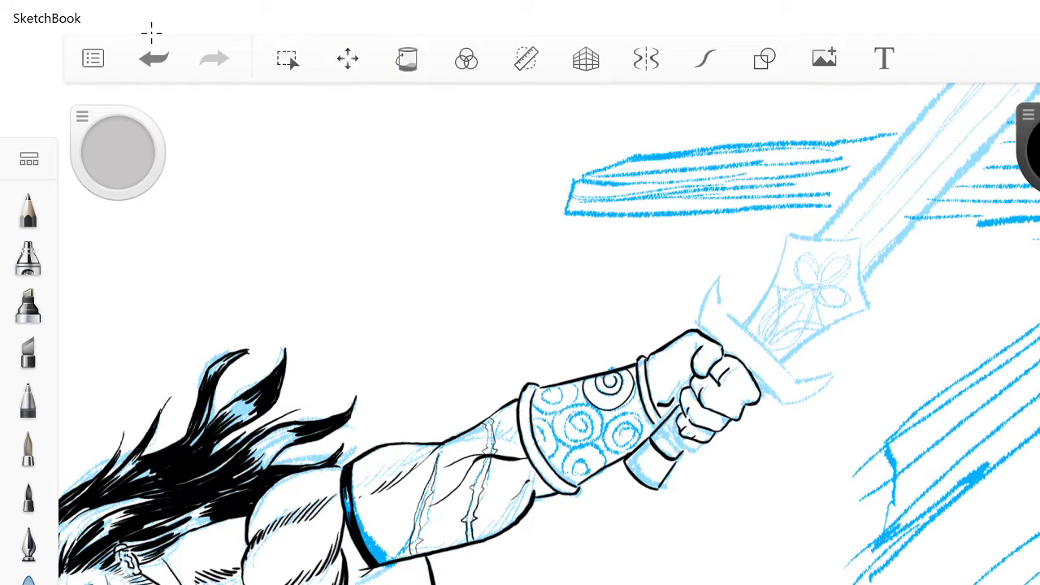
pyautogui.scroll(-4, 550, 333)
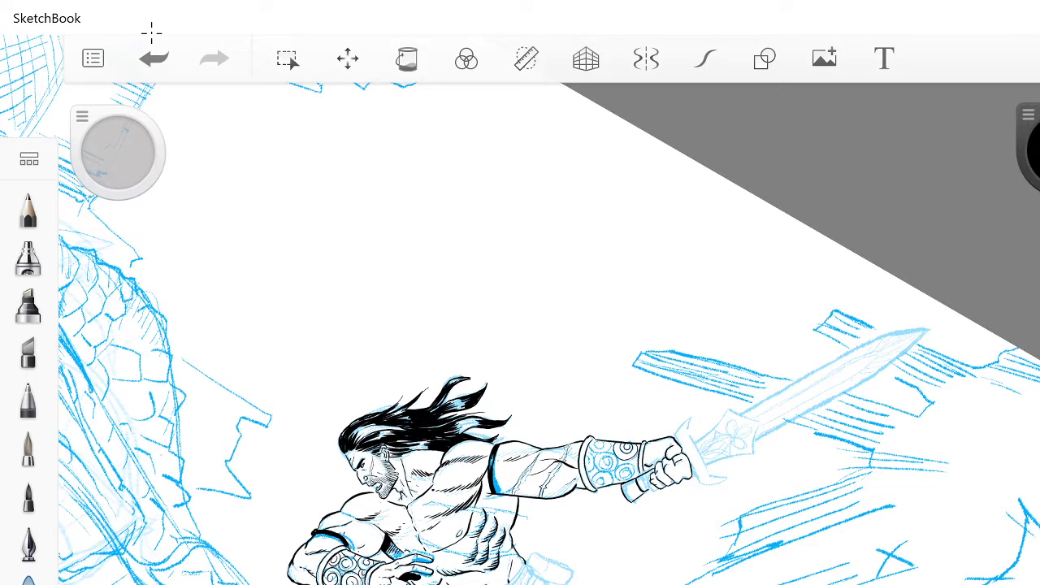
pyautogui.scroll(4, 549, 333)
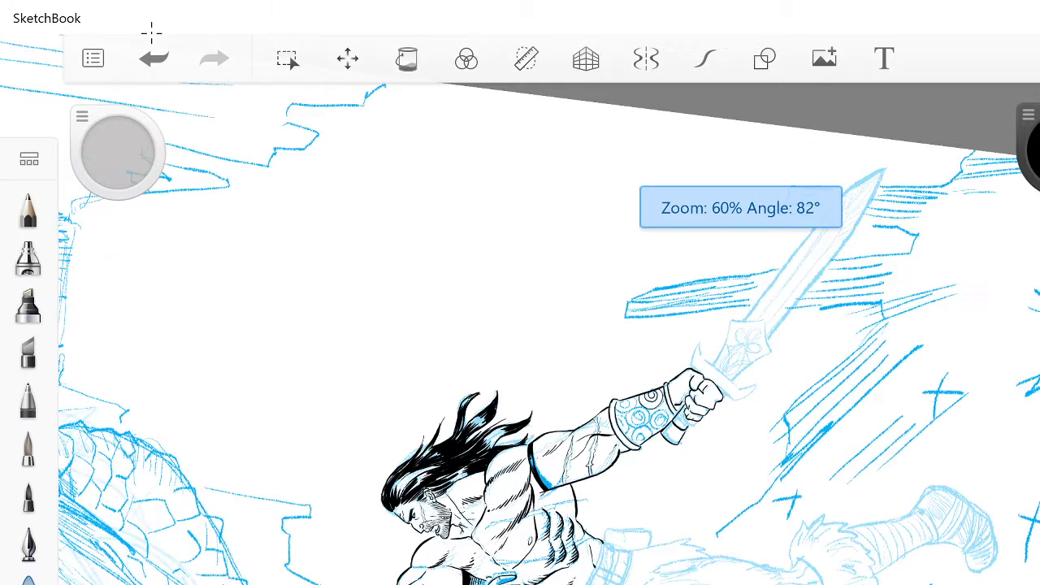
pyautogui.scroll(1, 549, 333)
pyautogui.scroll(8, 550, 333)
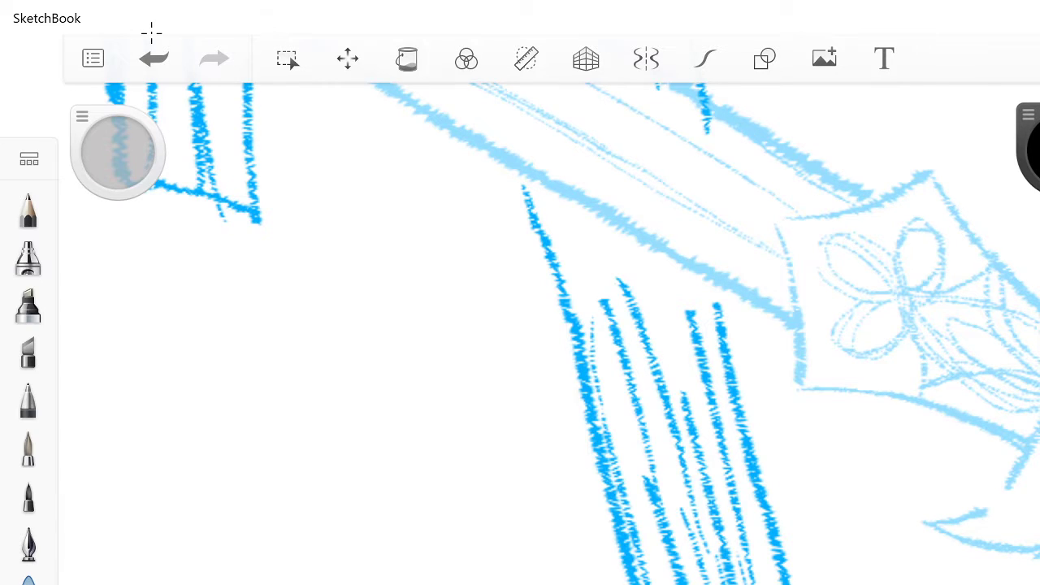
pyautogui.scroll(-2, 550, 333)
pyautogui.hotkey('ctrl', 'z')
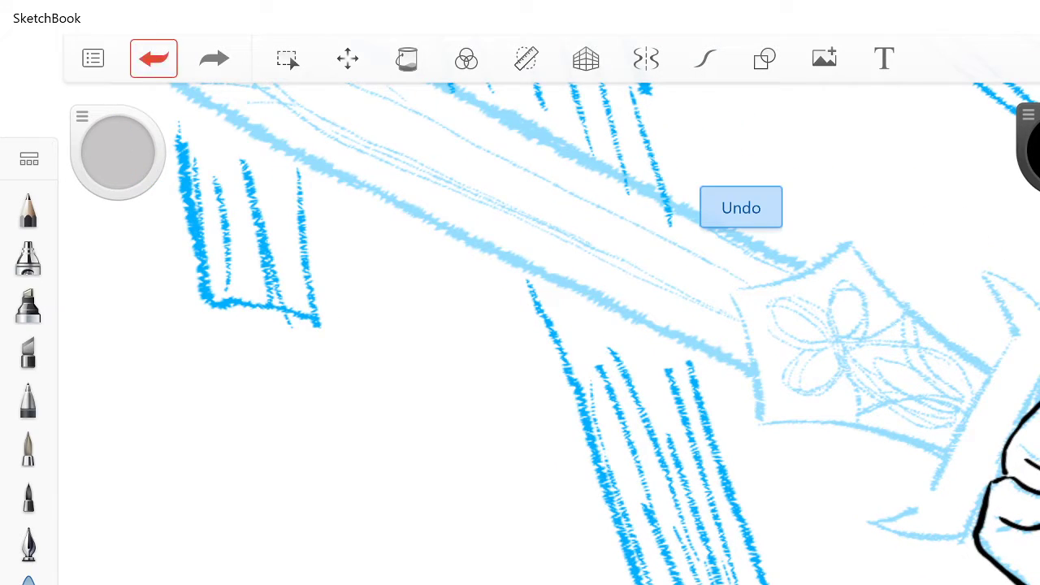
pyautogui.hotkey('ctrl', 'z')
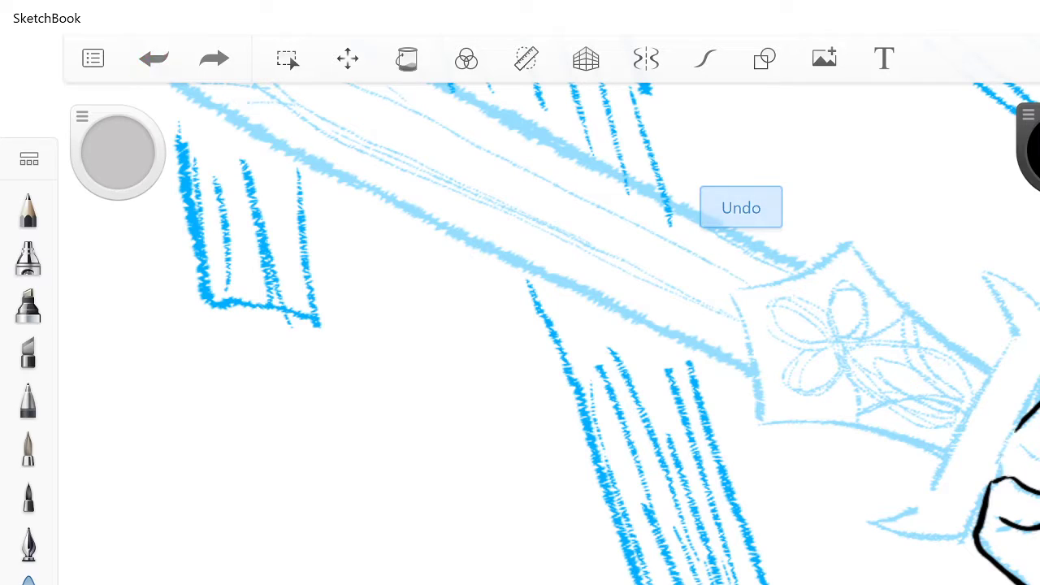
pyautogui.hotkey('ctrl', 'z')
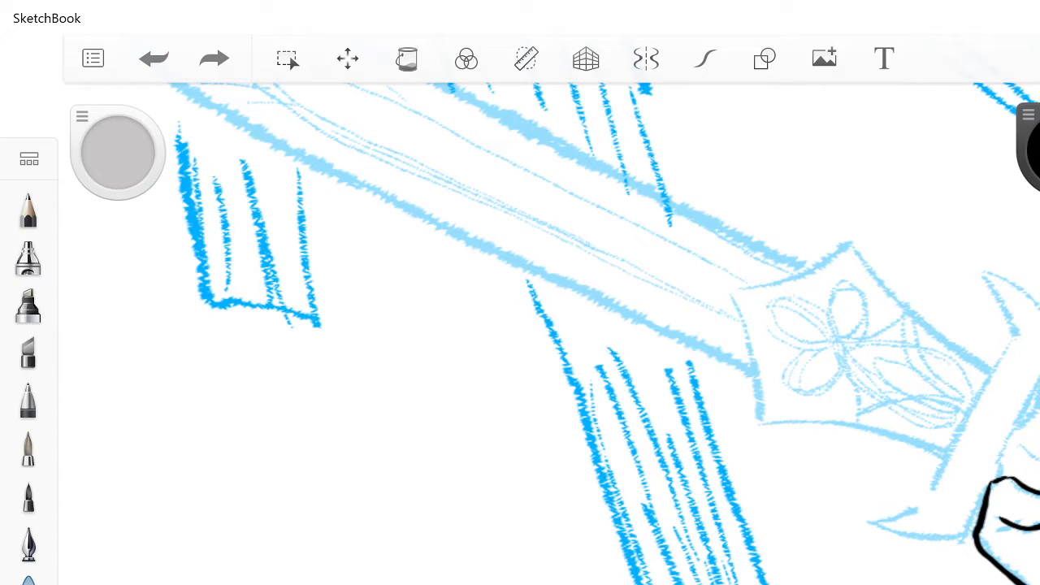
pyautogui.click(152, 33)
# Step: Ink the curled fingers around the sword grip again, with a short fold line across the fingers
pyautogui.scroll(3, 934, 398)
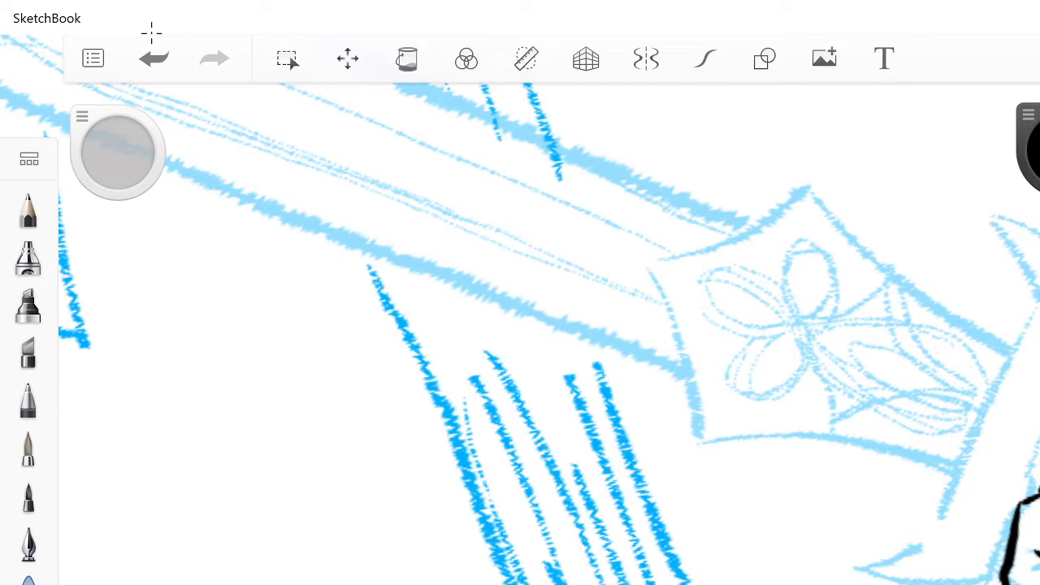
pyautogui.scroll(-3, 549, 325)
pyautogui.scroll(3, 549, 333)
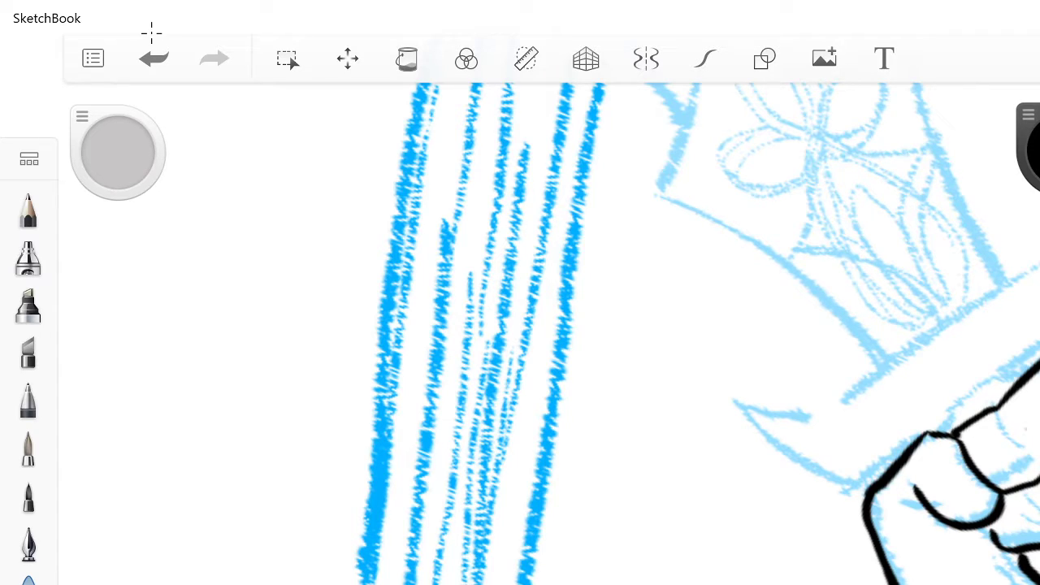
pyautogui.moveTo(1020, 422); pyautogui.dragTo(1038, 457)
pyautogui.scroll(-5, 650, 325)
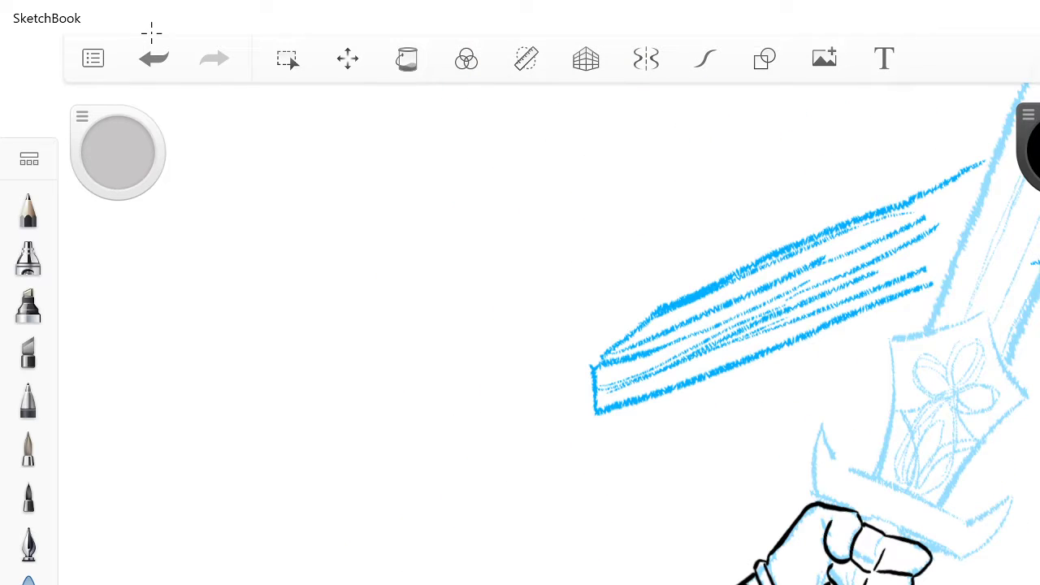
pyautogui.scroll(3, 649, 325)
pyautogui.scroll(5, 650, 325)
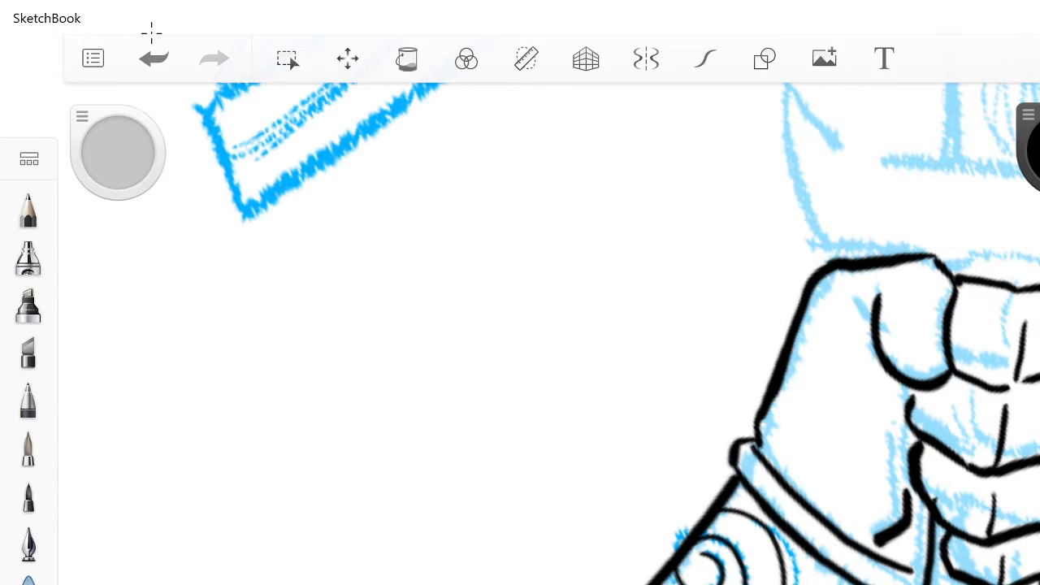
pyautogui.scroll(-2, 548, 333)
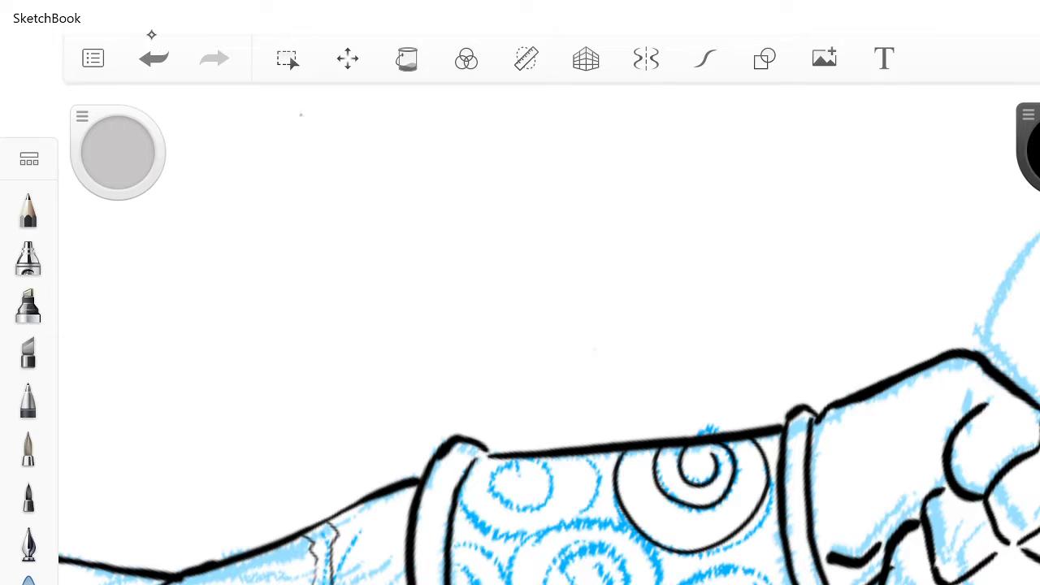
# Step: Erase the stray diagonal ink line crossing the sword grip's wrapping just below the little finger
pyautogui.click(152, 32)
pyautogui.click(151, 32)
pyautogui.scroll(2, 549, 333)
pyautogui.scroll(5, 549, 333)
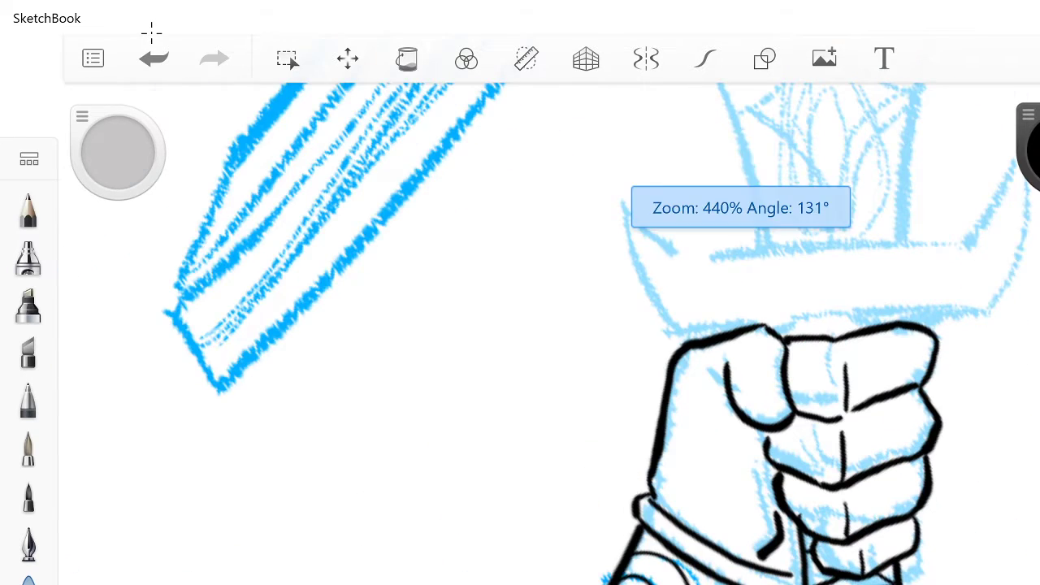
pyautogui.scroll(1, 549, 333)
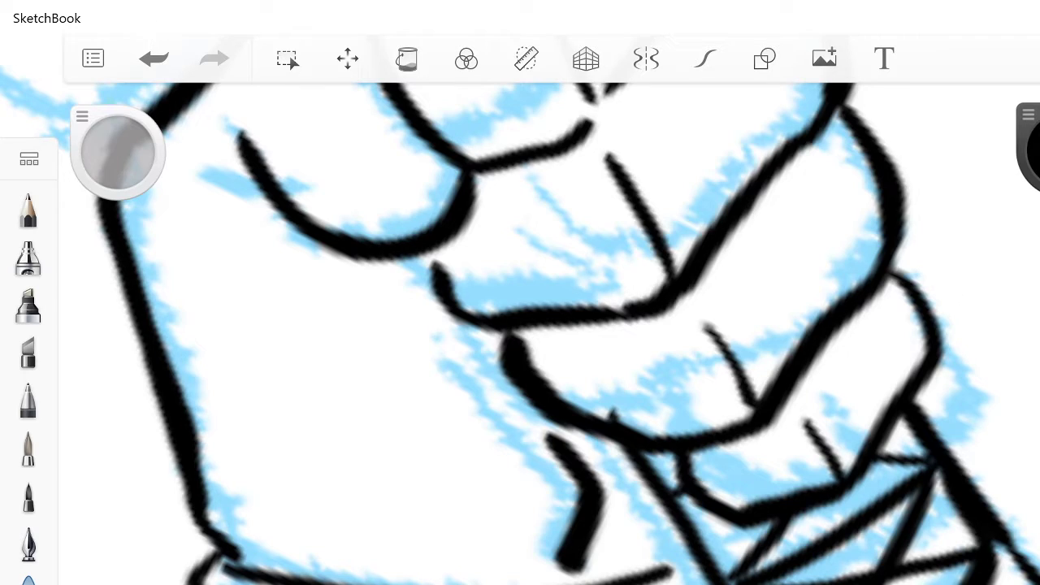
pyautogui.click(1028, 115)
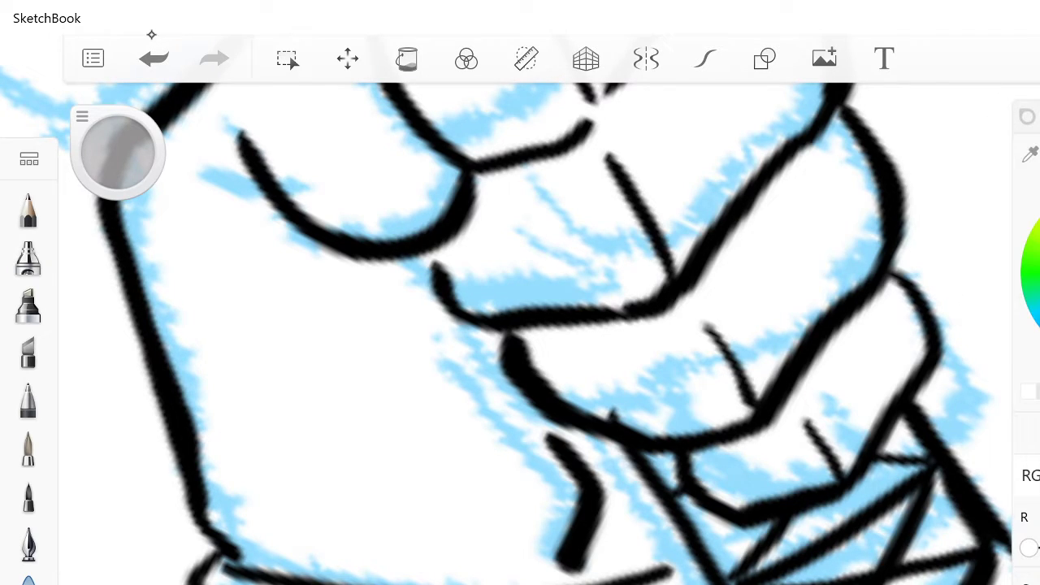
pyautogui.moveTo(876, 507)
pyautogui.mouseDown()
pyautogui.moveTo(871, 517)
pyautogui.moveTo(905, 489)
pyautogui.moveTo(908, 497)
pyautogui.mouseUp()
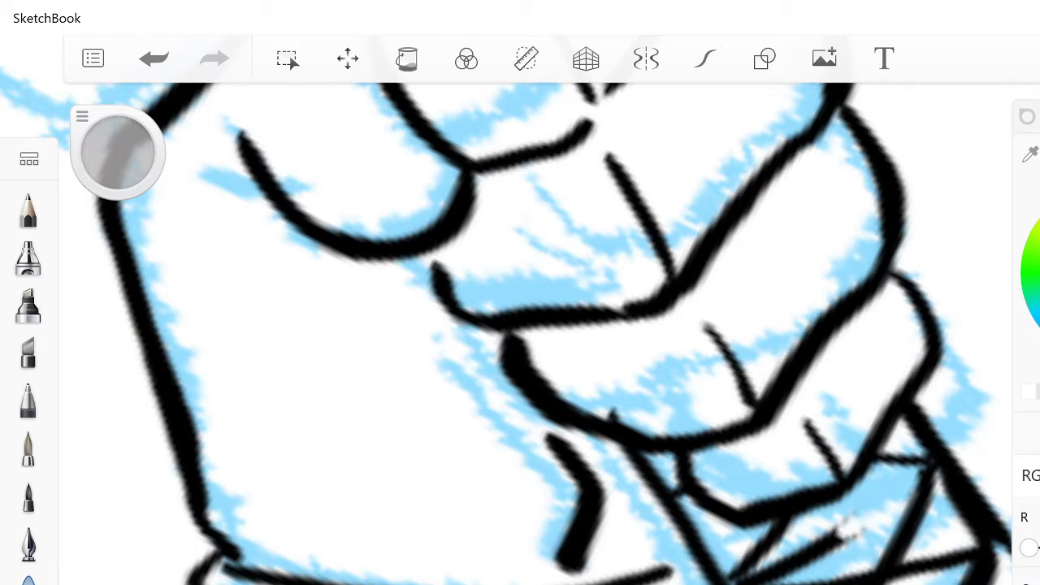
pyautogui.moveTo(861, 530)
pyautogui.mouseDown()
pyautogui.moveTo(763, 580)
pyautogui.moveTo(748, 573)
pyautogui.mouseUp()
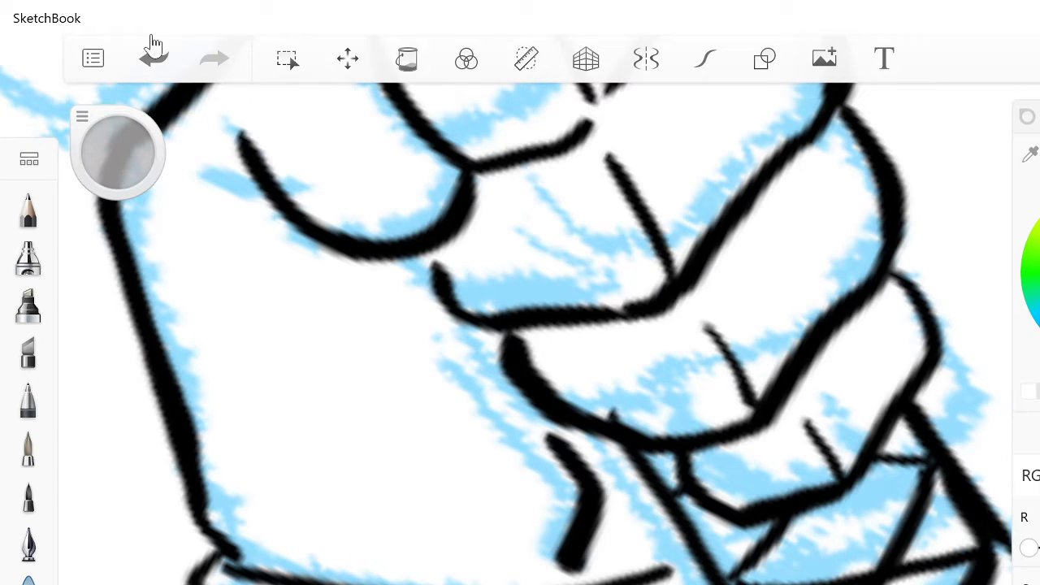
pyautogui.click(1027, 116)
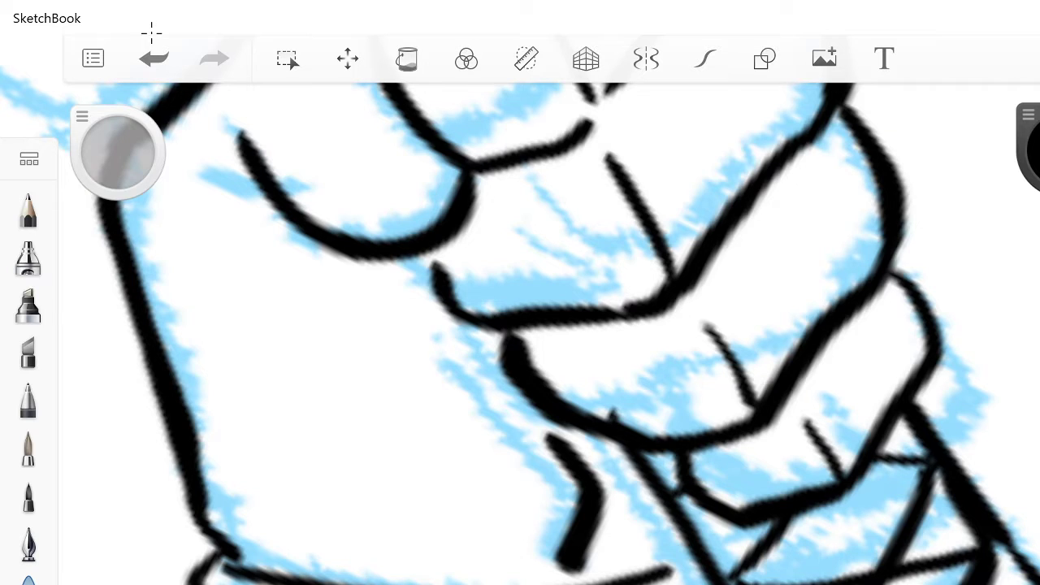
# Step: Ink short handle-edge marks between the fingers and the guard, and a straight line along the crossguard's underside using predictive stroke
pyautogui.scroll(-5, 549, 333)
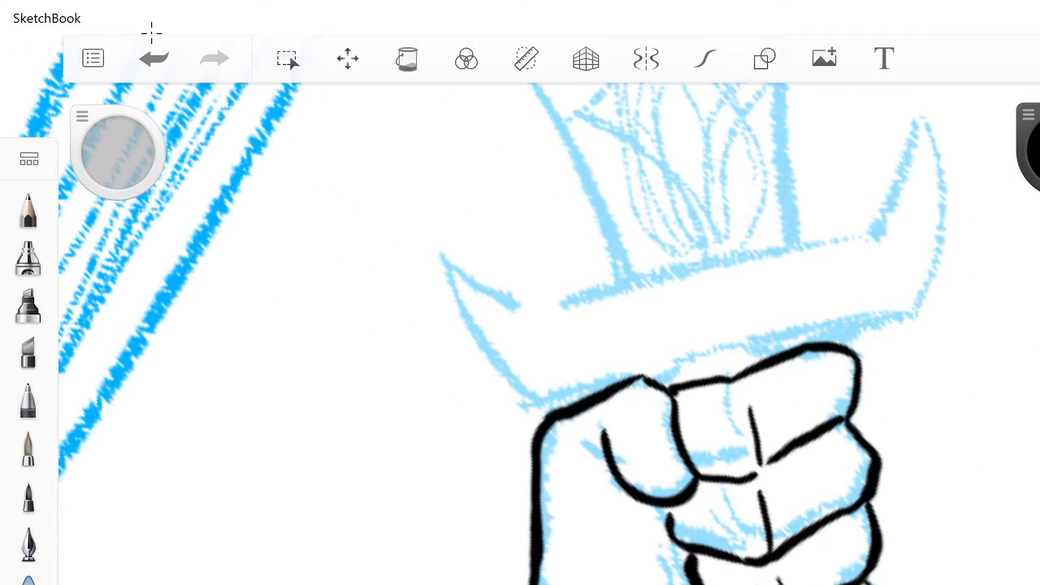
pyautogui.scroll(2, 549, 333)
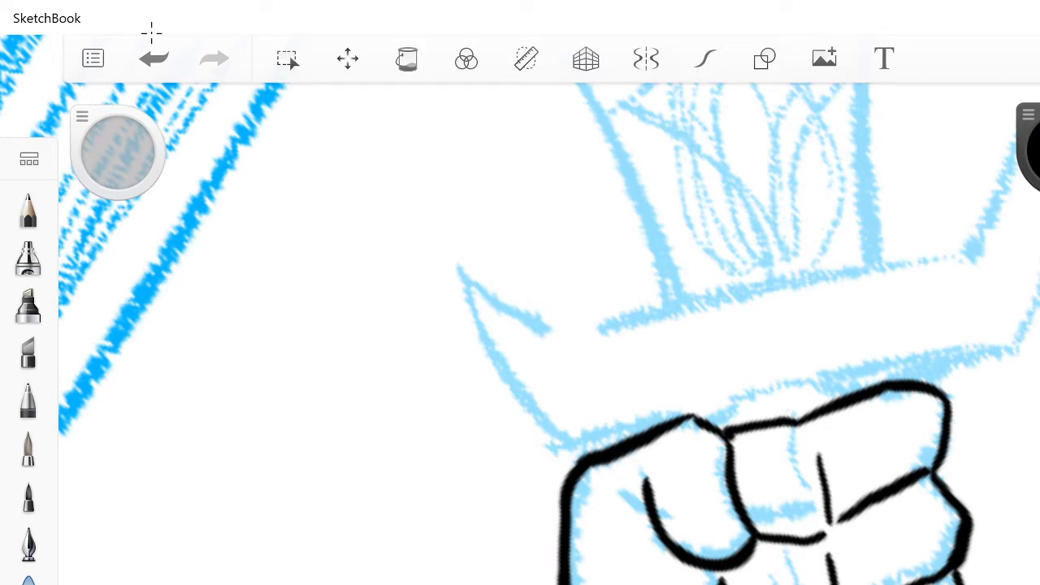
pyautogui.moveTo(869, 374); pyautogui.dragTo(873, 386)
pyautogui.moveTo(726, 428); pyautogui.dragTo(725, 413)
pyautogui.scroll(-1, 757, 311)
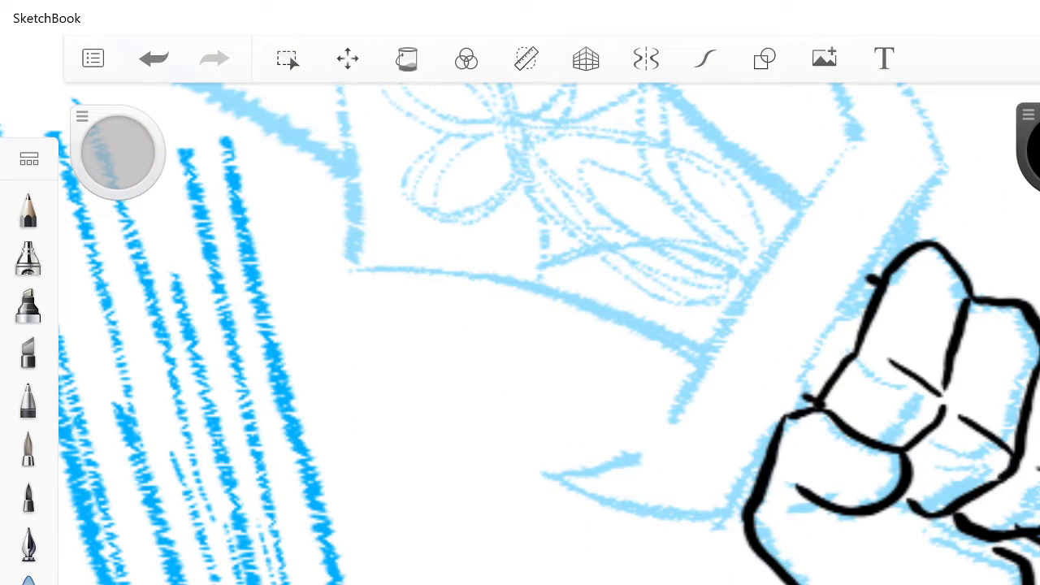
pyautogui.click(705, 58)
pyautogui.moveTo(940, 163); pyautogui.dragTo(715, 520)
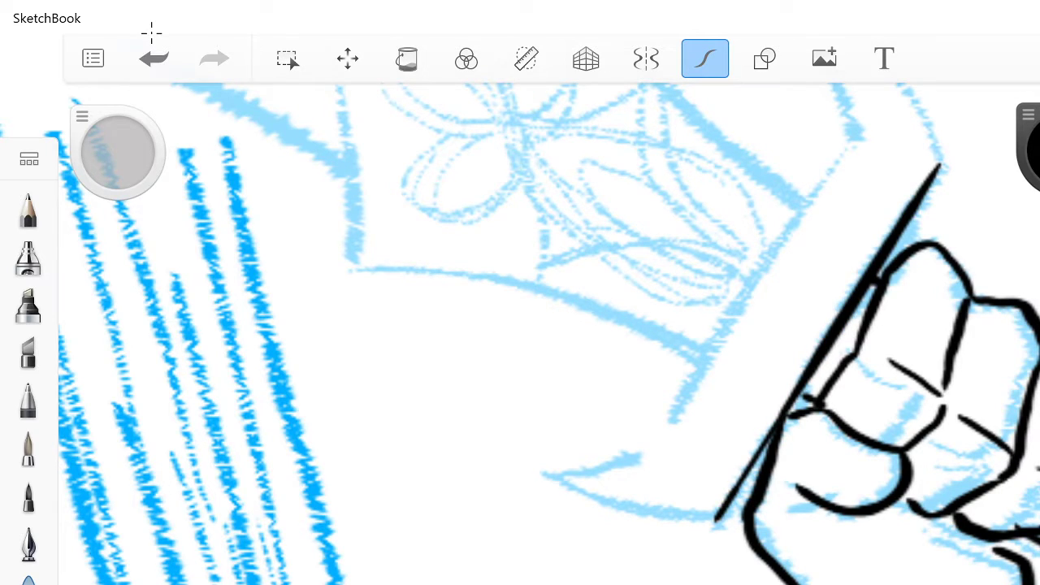
# Step: Fill the narrow gap between the crossguard's underside and the top of the fingers with solid black
pyautogui.scroll(-2, 652, 352)
pyautogui.scroll(2, 575, 228)
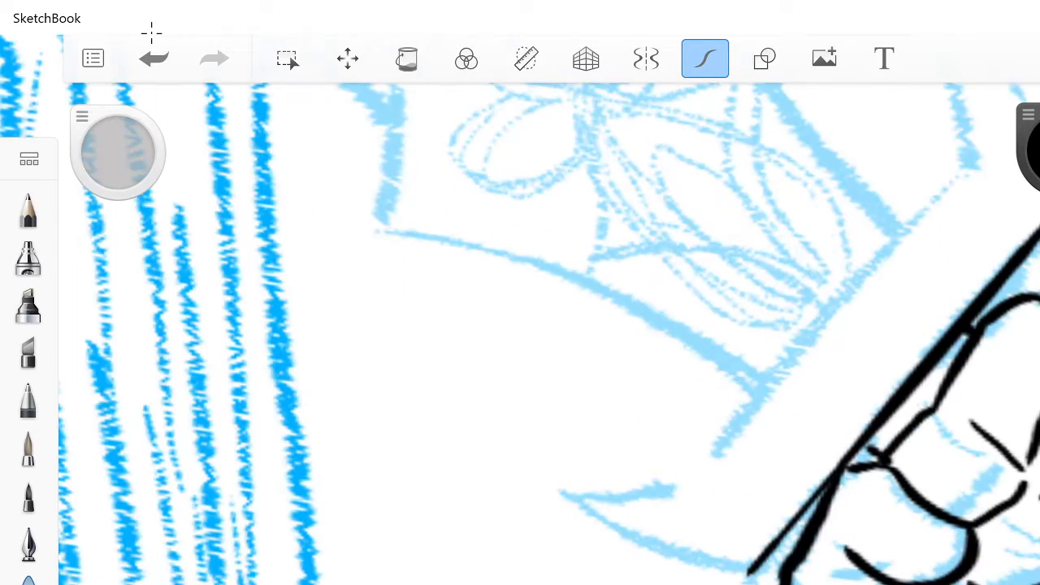
pyautogui.moveTo(967, 333); pyautogui.dragTo(867, 445)
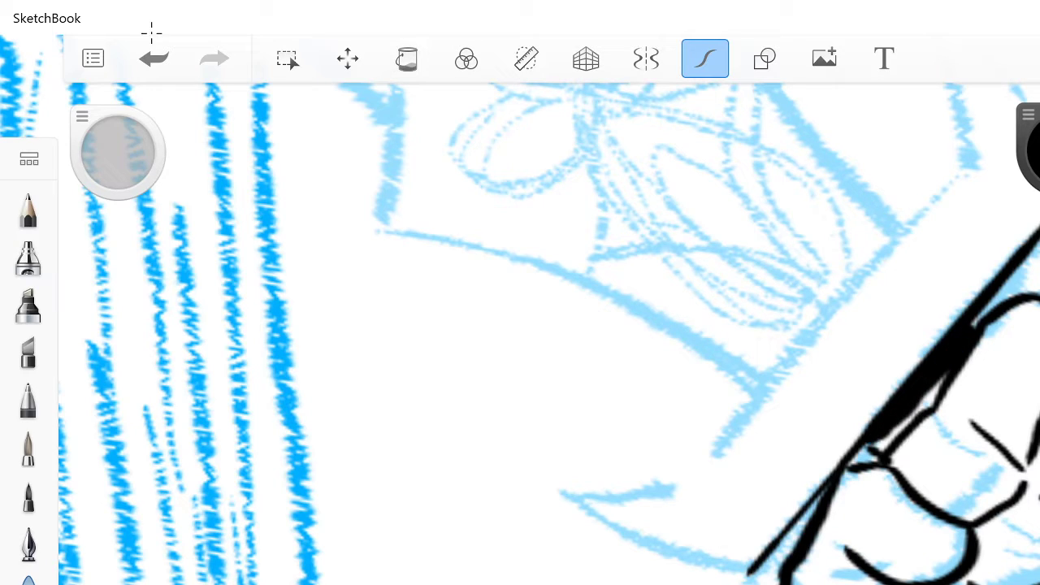
pyautogui.click(154, 57)
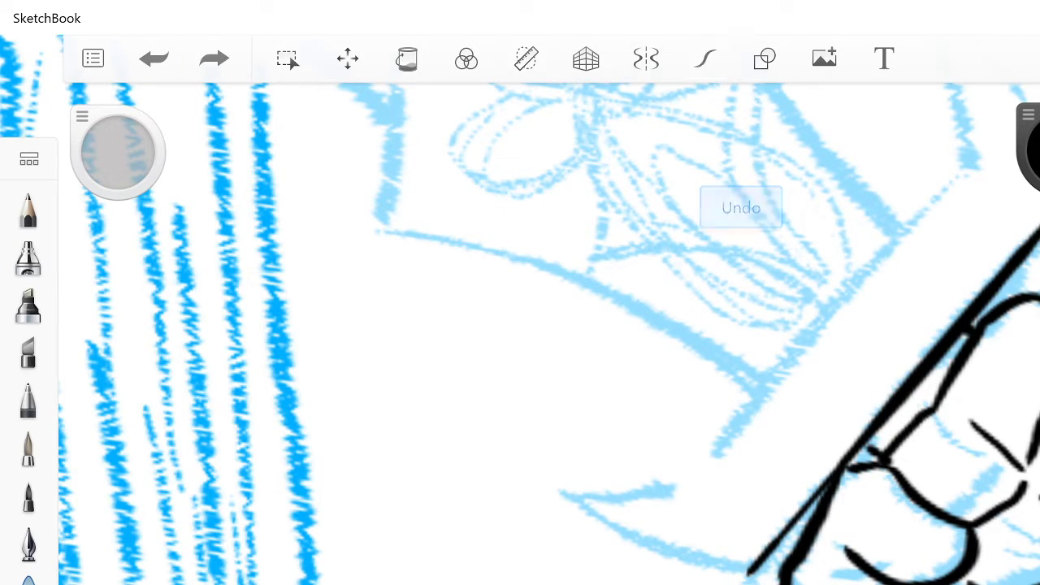
pyautogui.moveTo(962, 346); pyautogui.dragTo(869, 448)
pyautogui.moveTo(901, 231); pyautogui.dragTo(999, 414)
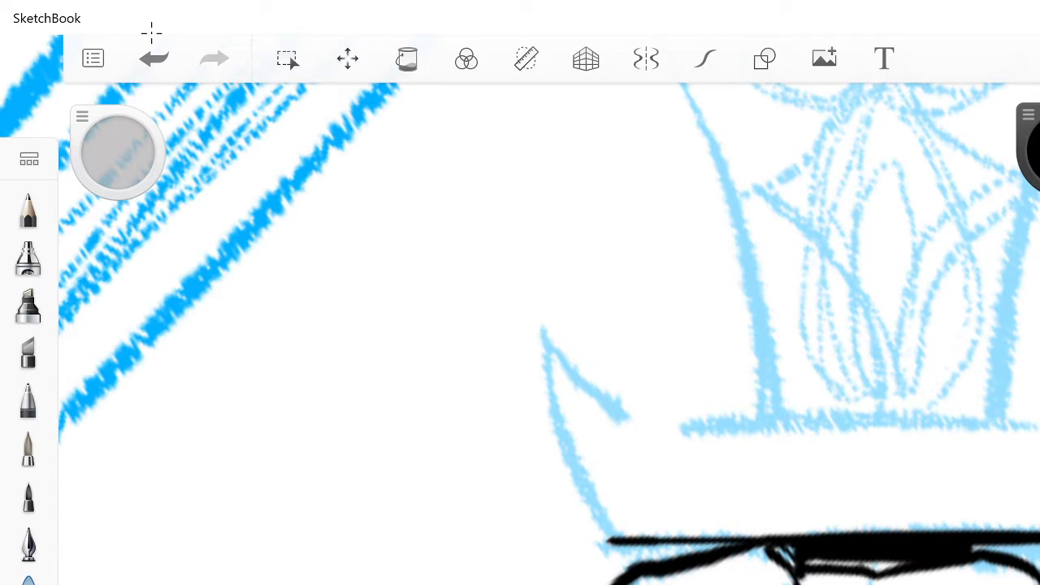
# Step: Blacken the small gaps in the grip's wrapping beneath the little finger
pyautogui.scroll(-5, 550, 333)
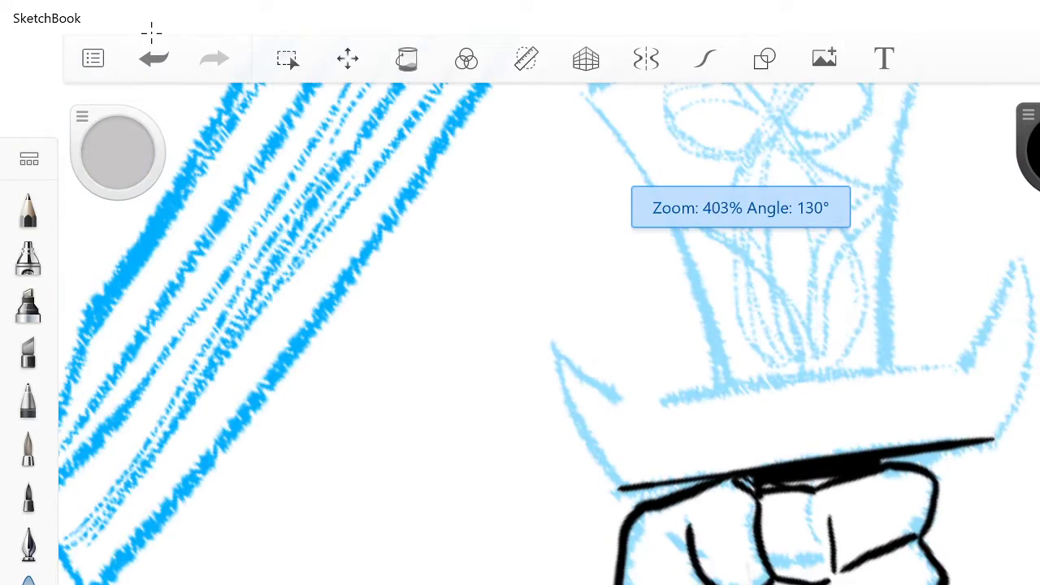
pyautogui.scroll(5, 549, 333)
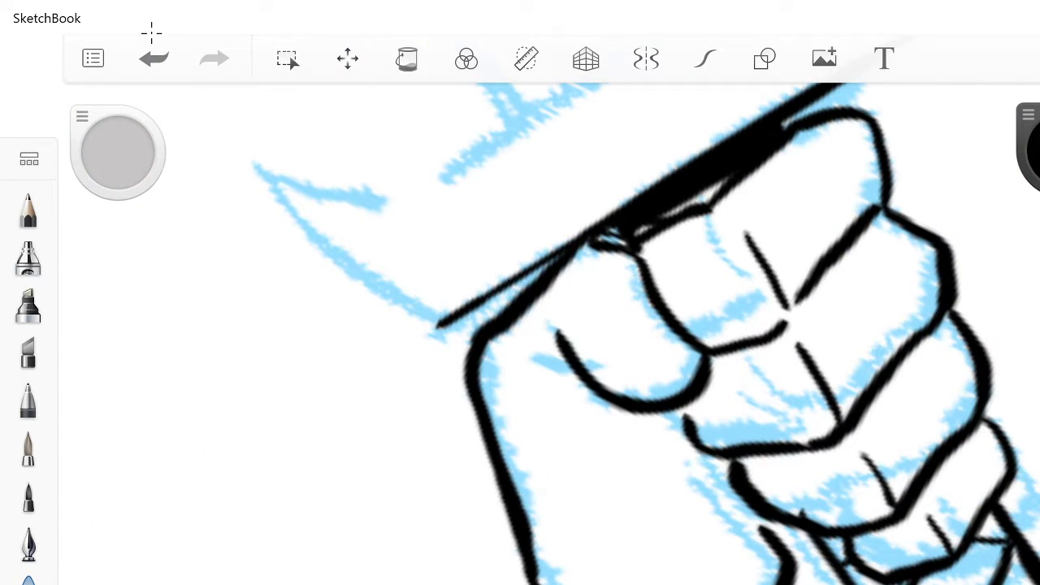
pyautogui.moveTo(905, 583); pyautogui.dragTo(855, 571)
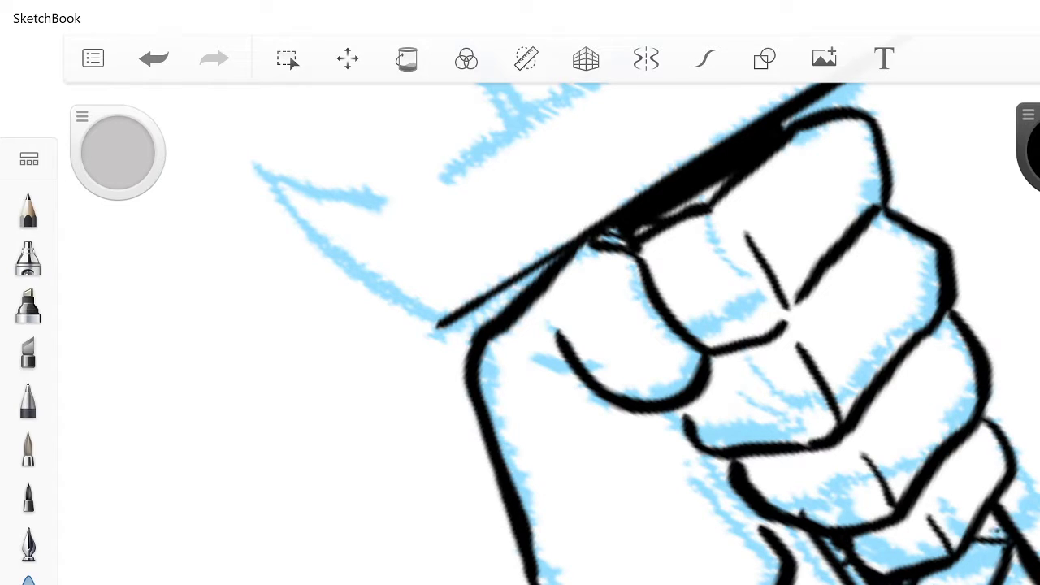
pyautogui.moveTo(996, 530)
pyautogui.mouseDown()
pyautogui.moveTo(986, 529)
pyautogui.moveTo(1000, 534)
pyautogui.mouseUp()
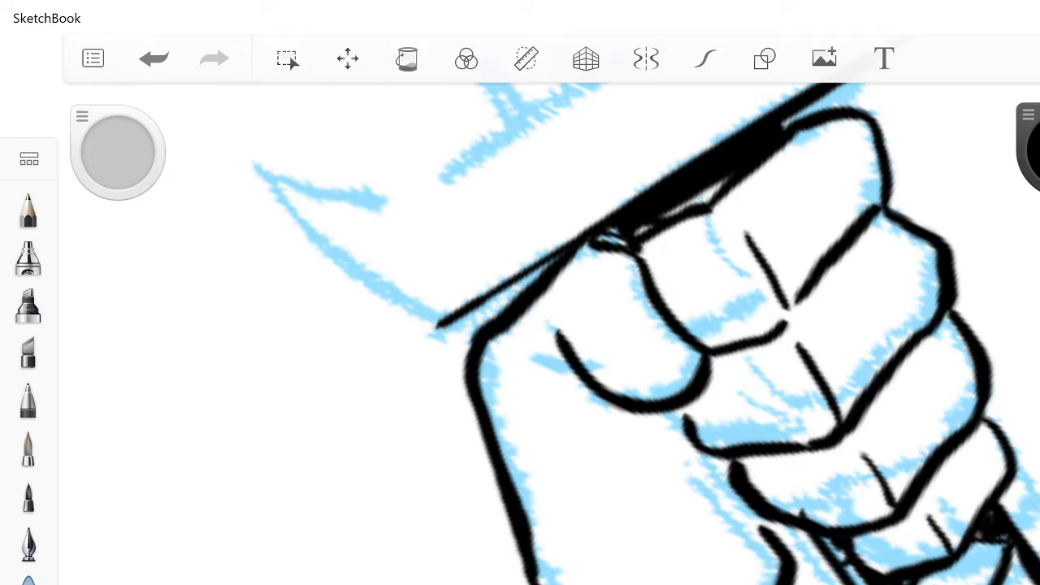
pyautogui.moveTo(1013, 584)
pyautogui.mouseDown()
pyautogui.moveTo(1024, 583)
pyautogui.moveTo(1012, 573)
pyautogui.moveTo(1023, 580)
pyautogui.mouseUp()
# Step: Ink the two pointed horns at the crossguard's ends, with their outer curves and short inner edges, using predictive stroke
pyautogui.scroll(-3, 650, 325)
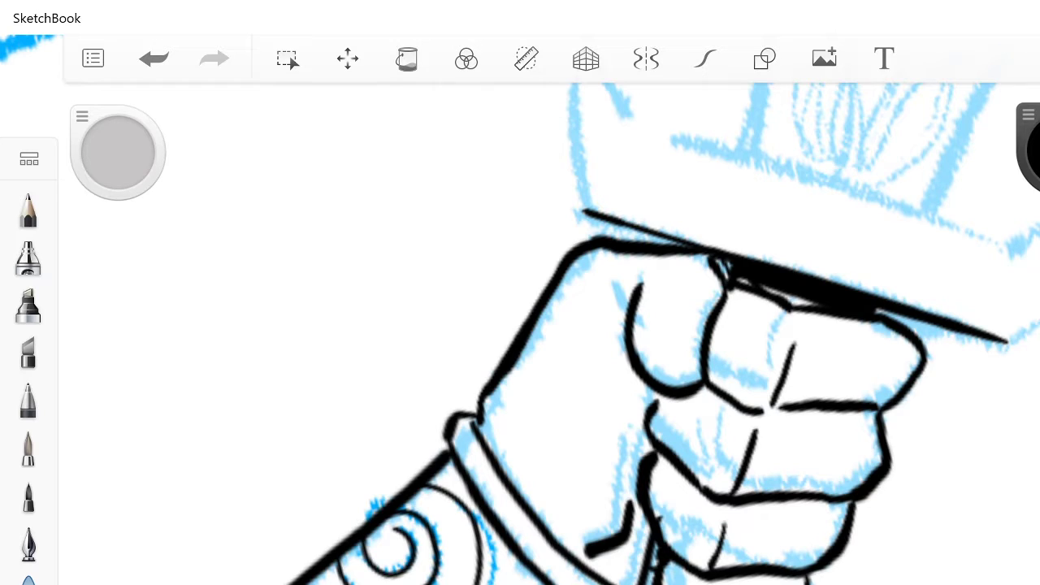
pyautogui.scroll(-5, 650, 325)
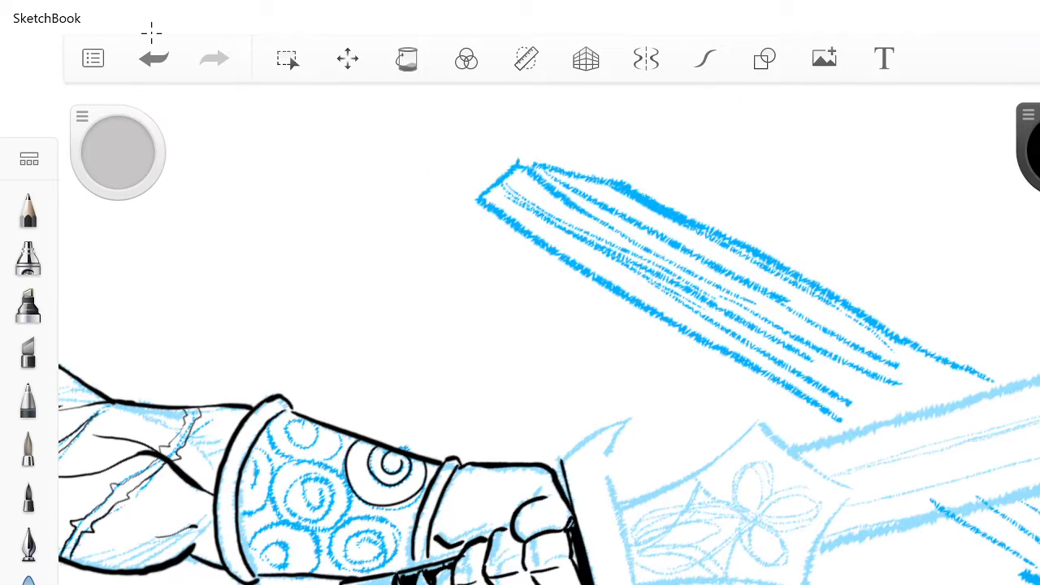
pyautogui.scroll(-4, 650, 325)
pyautogui.scroll(-1, 520, 341)
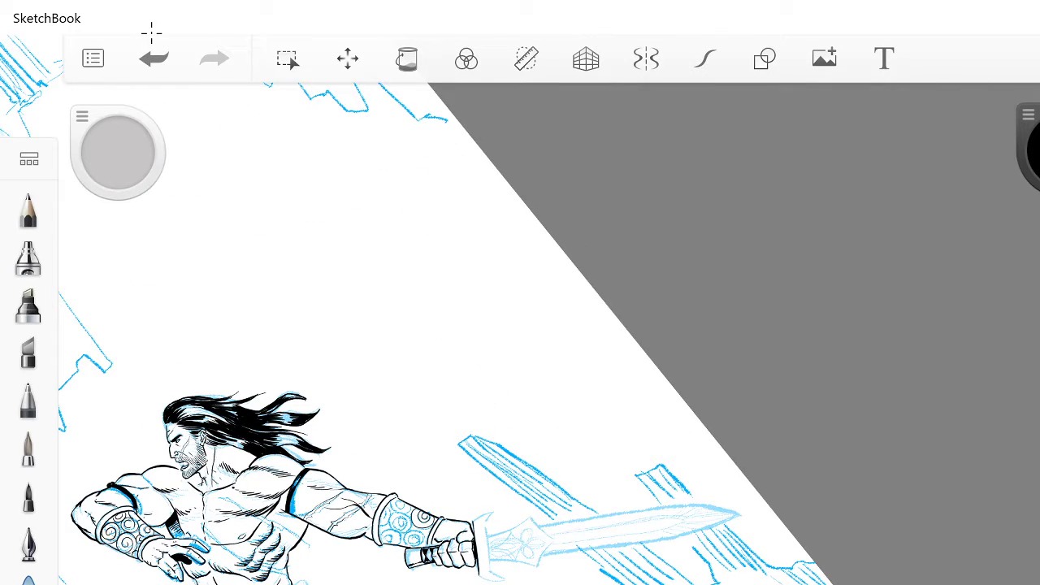
pyautogui.scroll(3, 650, 324)
pyautogui.scroll(4, 649, 325)
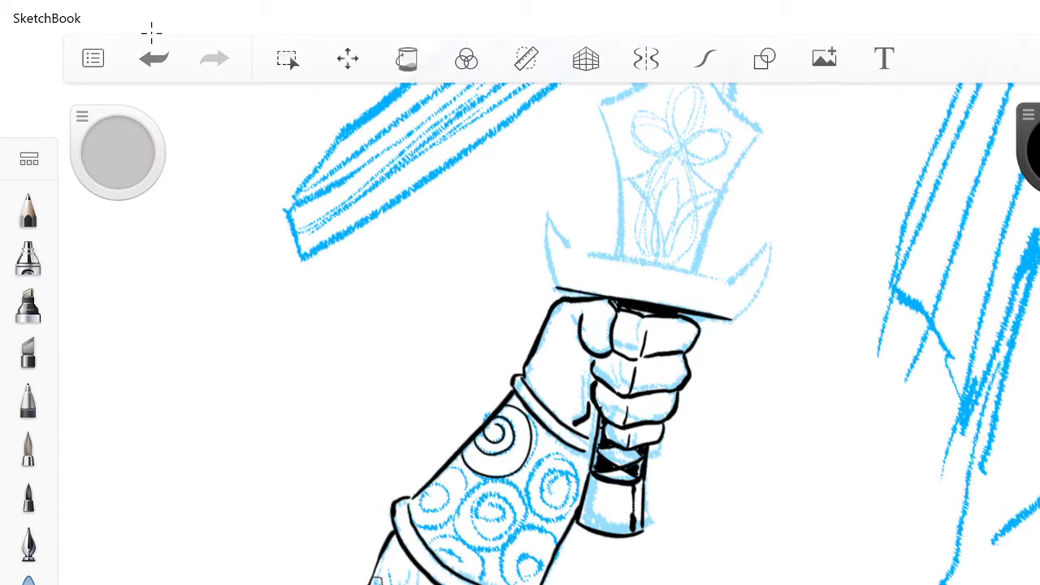
pyautogui.scroll(2, 649, 325)
pyautogui.scroll(2, 649, 325)
pyautogui.scroll(1, 650, 325)
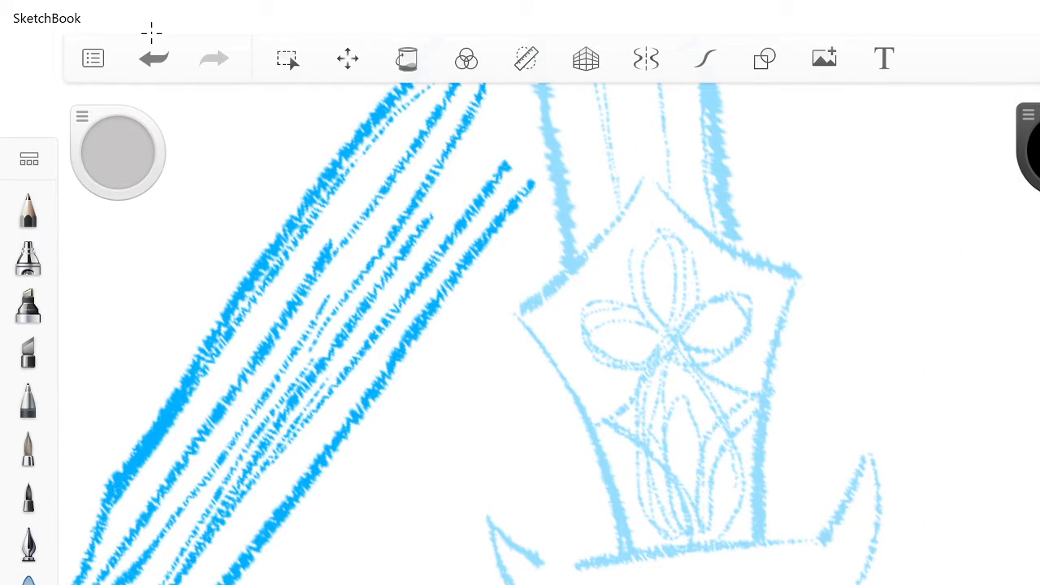
pyautogui.click(704, 58)
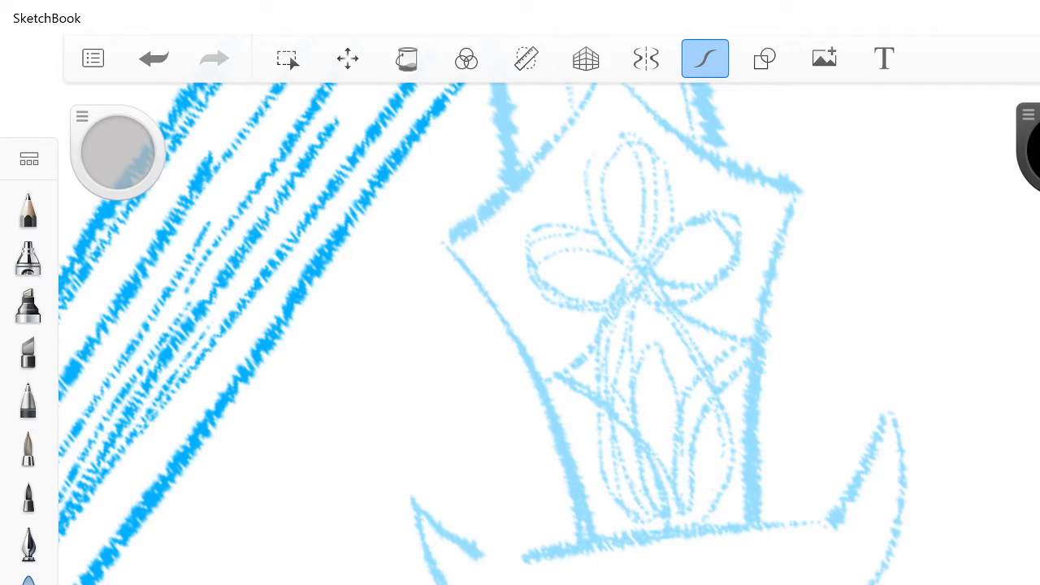
pyautogui.moveTo(885, 426); pyautogui.dragTo(866, 583)
pyautogui.moveTo(885, 429); pyautogui.dragTo(830, 513)
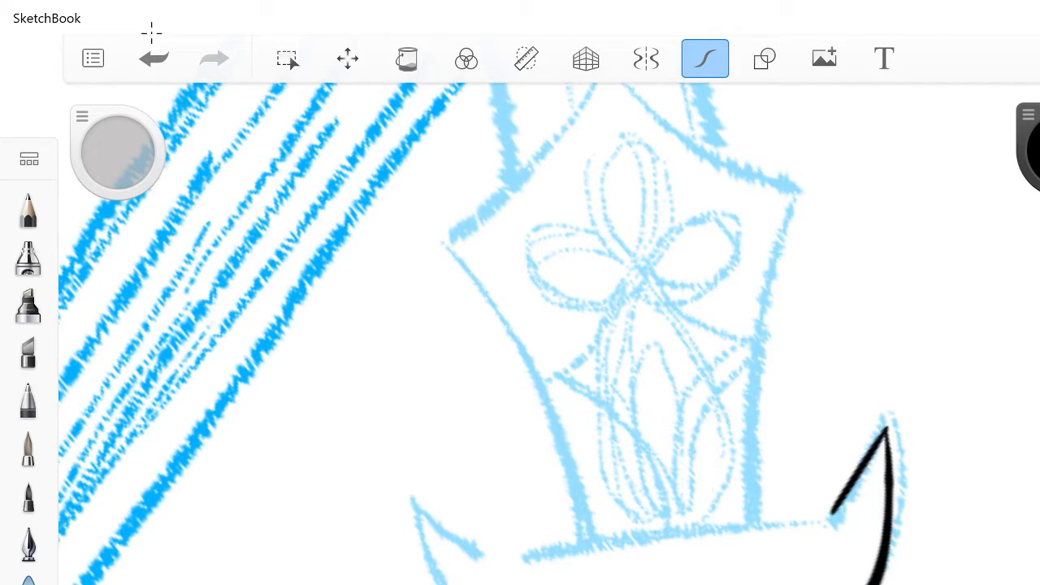
pyautogui.moveTo(413, 502); pyautogui.dragTo(445, 583)
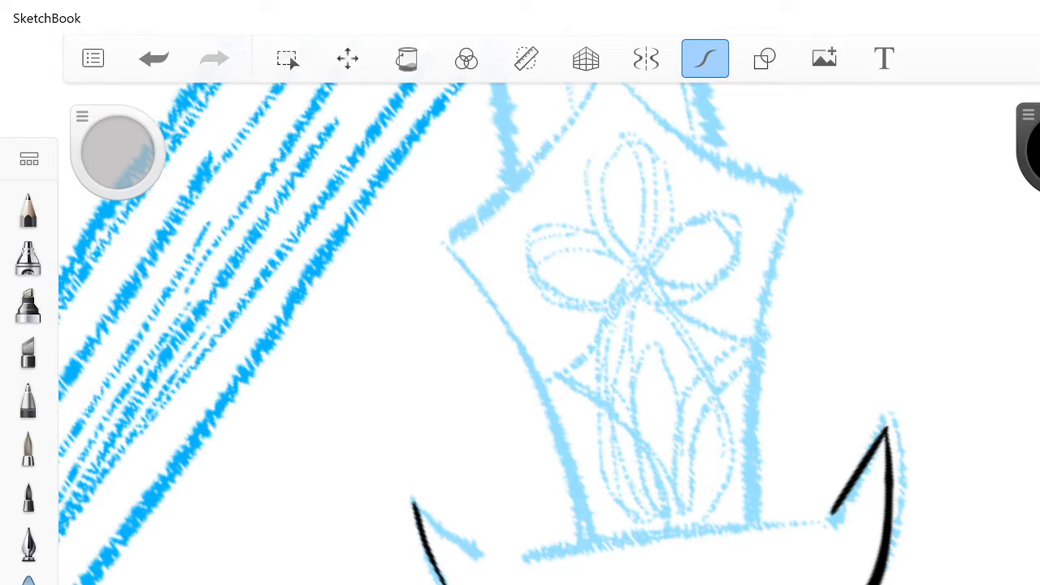
pyautogui.moveTo(415, 504); pyautogui.dragTo(486, 556)
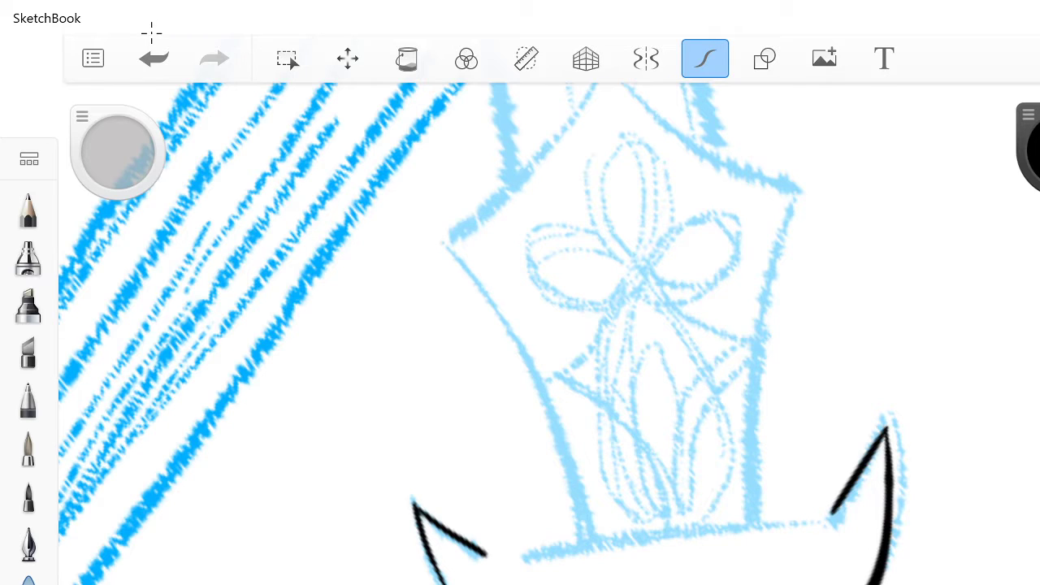
# Step: Ink the crossguard's upper edge as a straight line between the two horns, redrawing it once
pyautogui.scroll(-2, 549, 333)
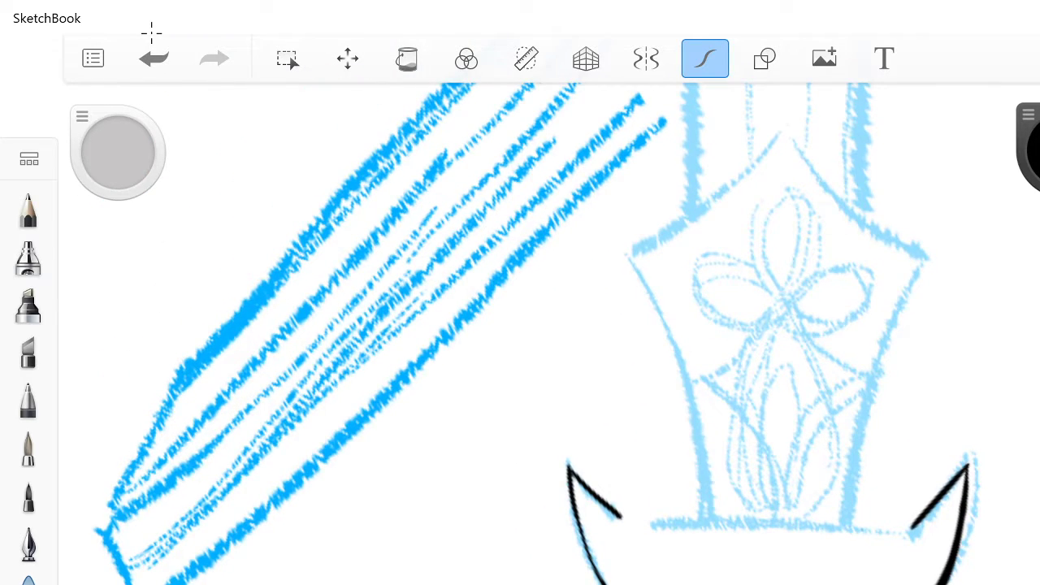
pyautogui.moveTo(907, 533); pyautogui.dragTo(638, 528)
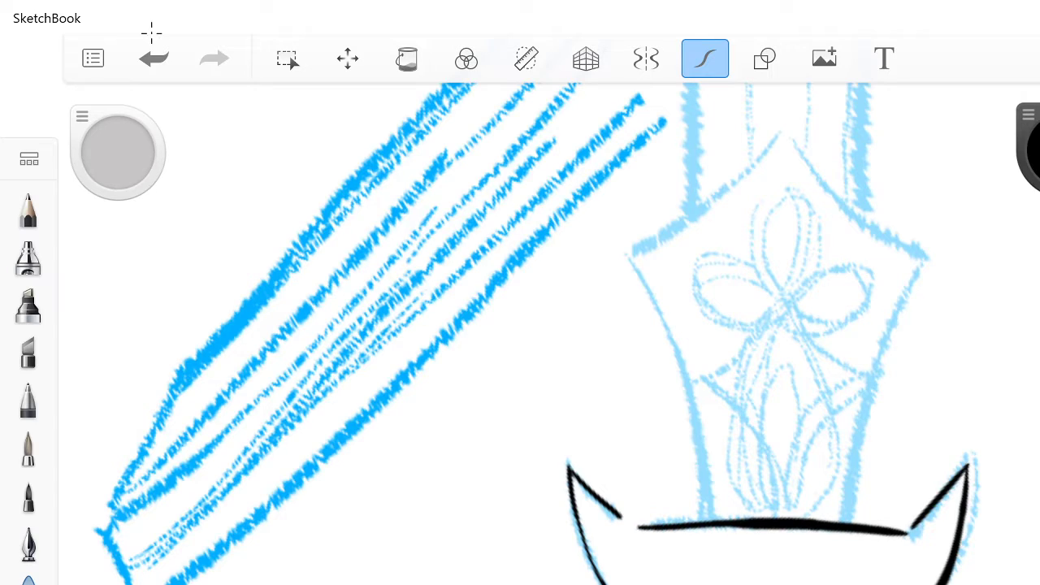
pyautogui.click(154, 59)
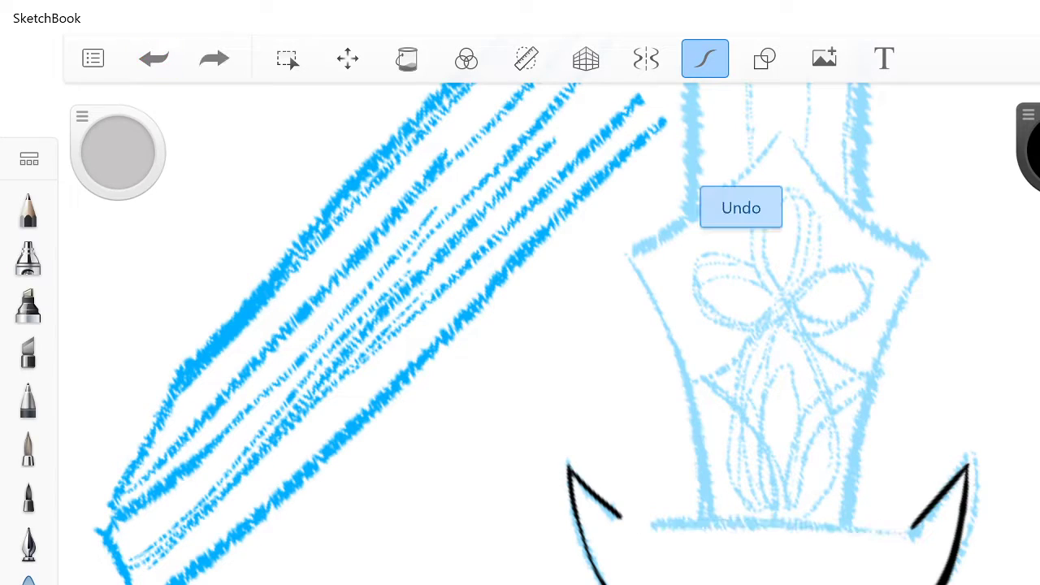
pyautogui.moveTo(908, 530); pyautogui.dragTo(640, 528)
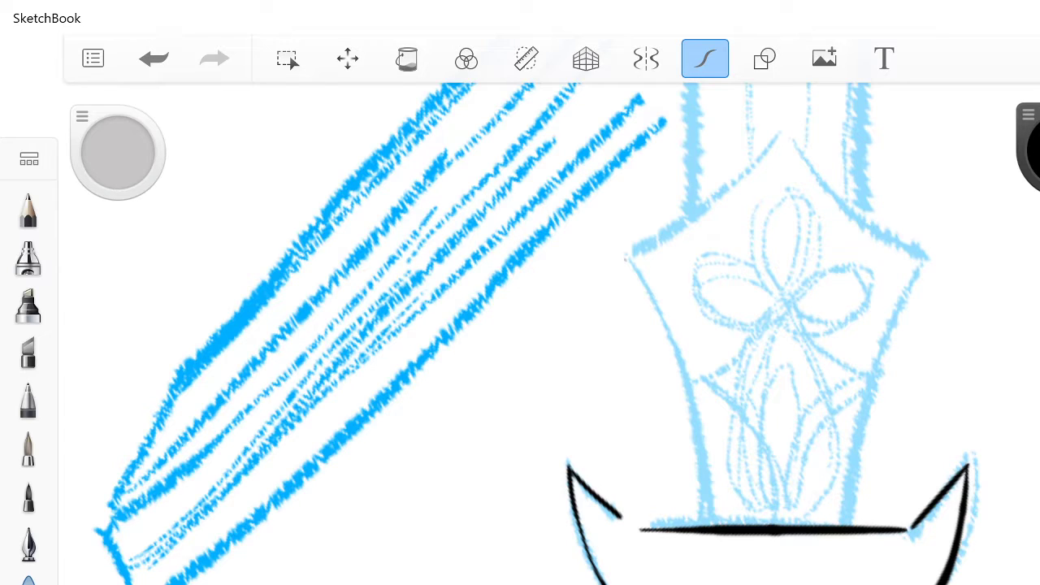
# Step: Ink the outline of the flower-decorated blade base above the crossguard, with two curved sides and a peaked top
pyautogui.moveTo(626, 257)
pyautogui.mouseDown()
pyautogui.moveTo(700, 418)
pyautogui.moveTo(705, 528)
pyautogui.mouseUp()
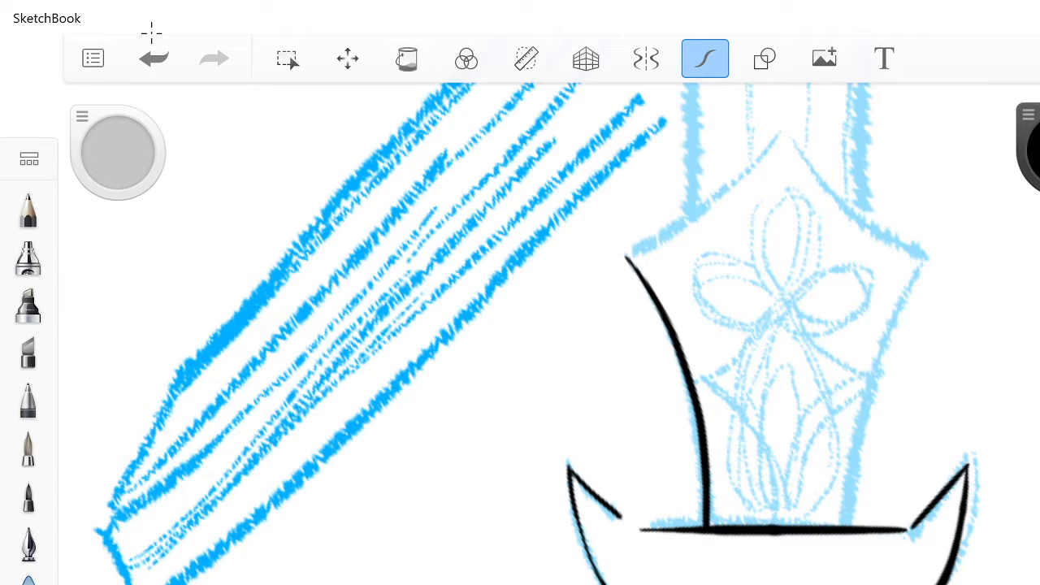
pyautogui.moveTo(932, 258)
pyautogui.mouseDown()
pyautogui.moveTo(895, 309)
pyautogui.moveTo(867, 387)
pyautogui.moveTo(841, 527)
pyautogui.mouseUp()
pyautogui.moveTo(776, 140); pyautogui.dragTo(627, 243)
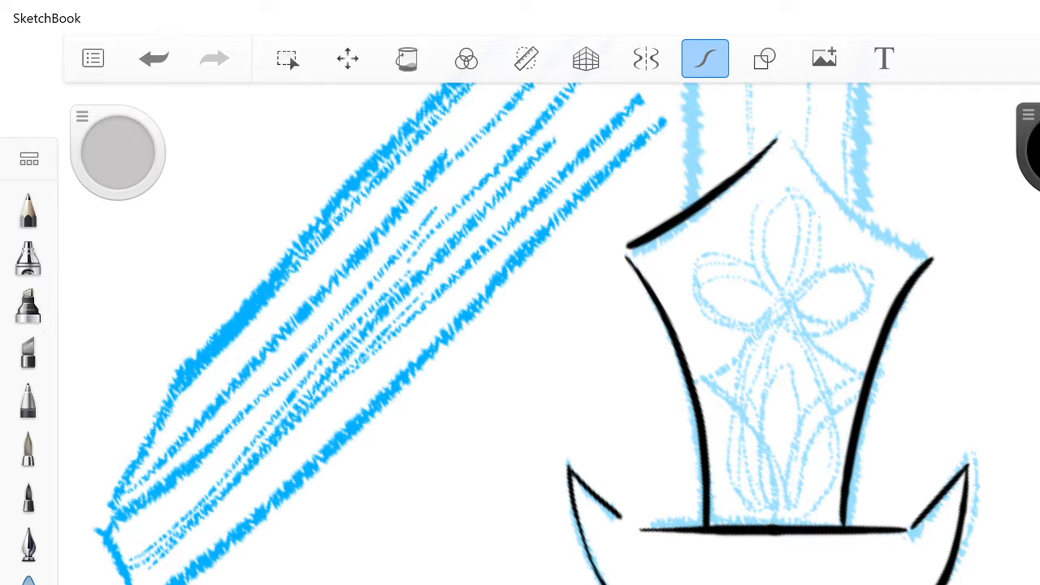
pyautogui.moveTo(791, 145)
pyautogui.mouseDown()
pyautogui.moveTo(904, 252)
pyautogui.moveTo(932, 262)
pyautogui.mouseUp()
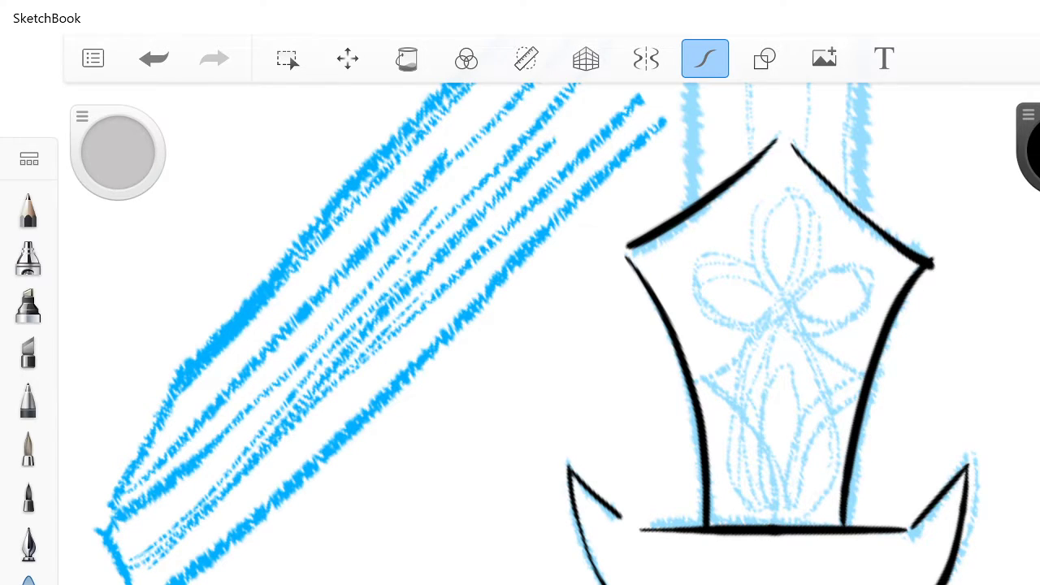
pyautogui.click(153, 58)
pyautogui.moveTo(788, 137); pyautogui.dragTo(932, 262)
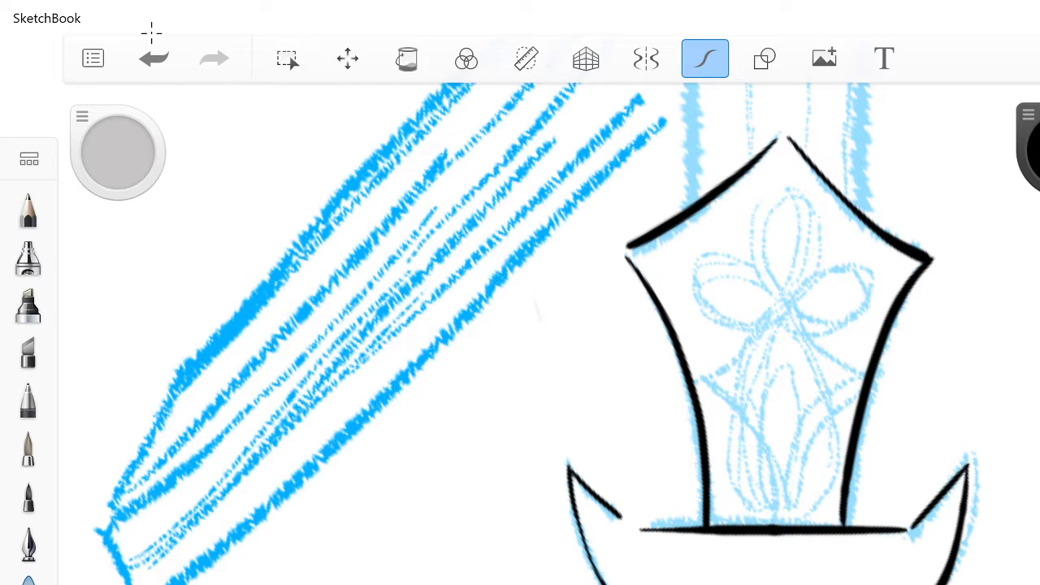
# Step: Try to ink the sword blade's two long edges from the tip downward with predictive stroke, and undo both
pyautogui.scroll(-5, 699, 325)
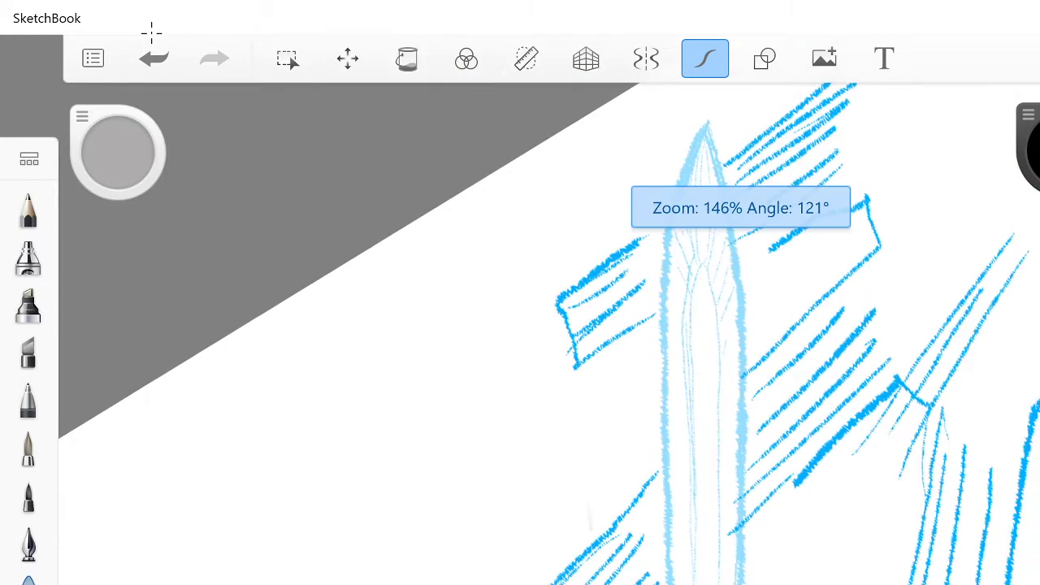
pyautogui.scroll(1, 698, 325)
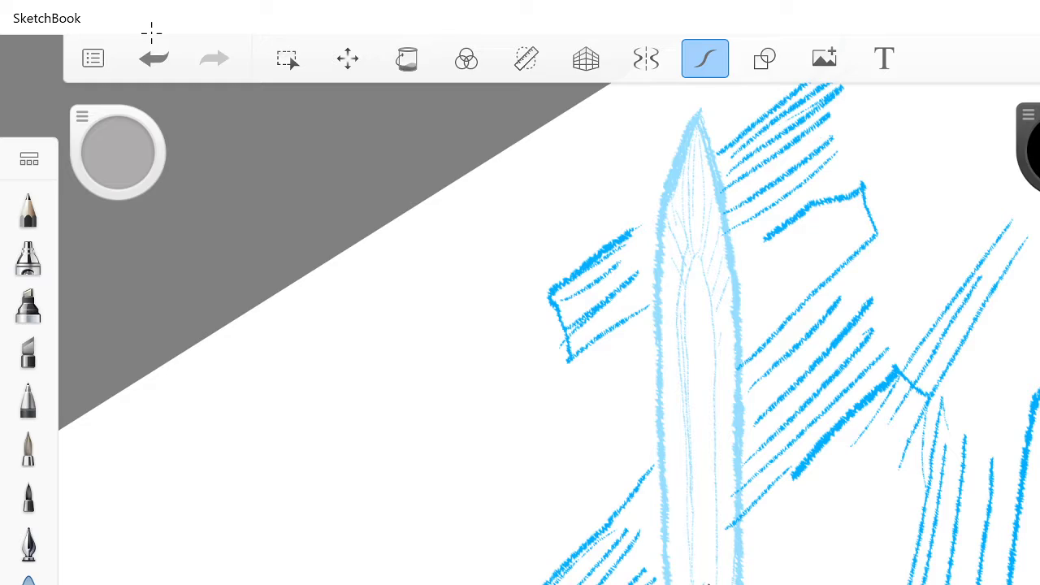
pyautogui.moveTo(700, 114)
pyautogui.mouseDown()
pyautogui.moveTo(741, 288)
pyautogui.moveTo(740, 584)
pyautogui.mouseUp()
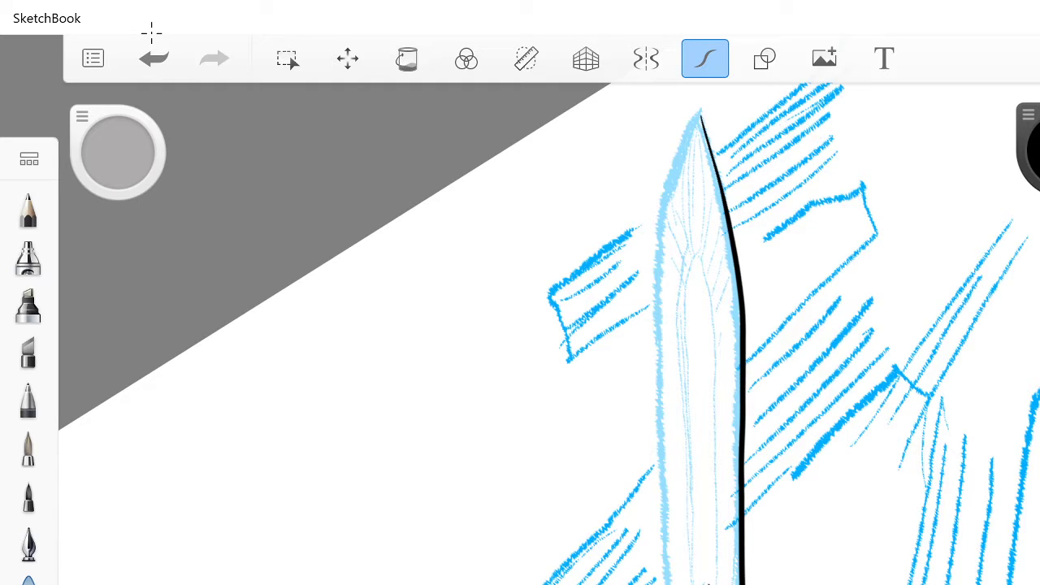
pyautogui.moveTo(699, 113)
pyautogui.mouseDown()
pyautogui.moveTo(659, 236)
pyautogui.moveTo(650, 317)
pyautogui.moveTo(667, 584)
pyautogui.mouseUp()
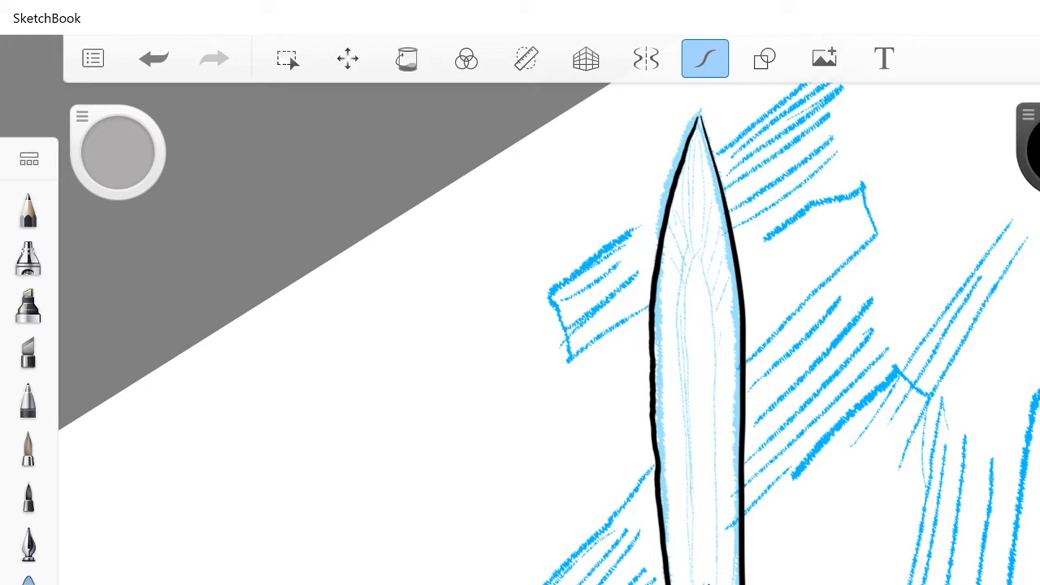
pyautogui.click(153, 57)
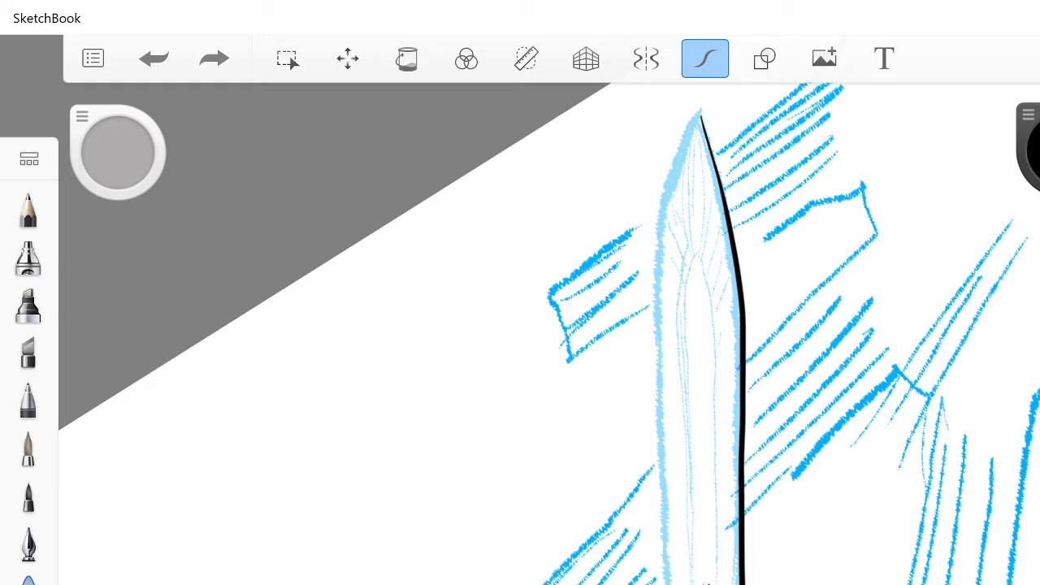
pyautogui.moveTo(699, 116)
pyautogui.mouseDown()
pyautogui.moveTo(653, 322)
pyautogui.moveTo(667, 583)
pyautogui.mouseUp()
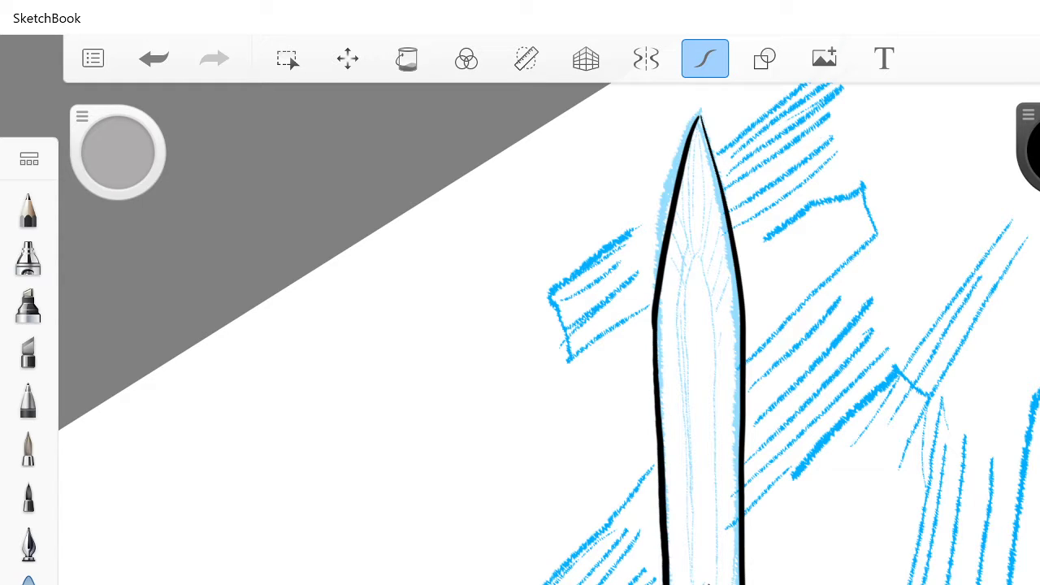
pyautogui.click(153, 43)
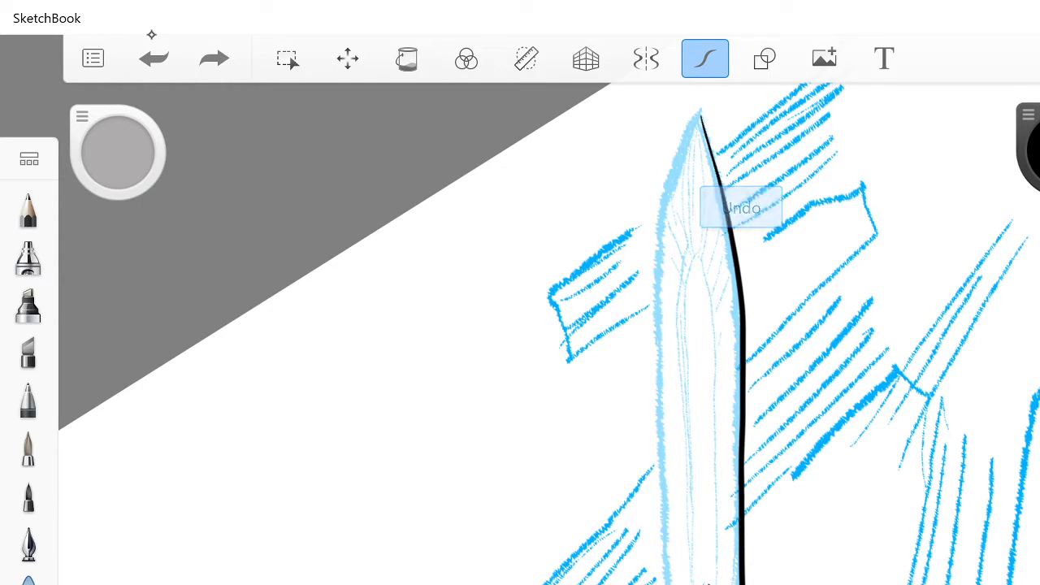
pyautogui.click(151, 35)
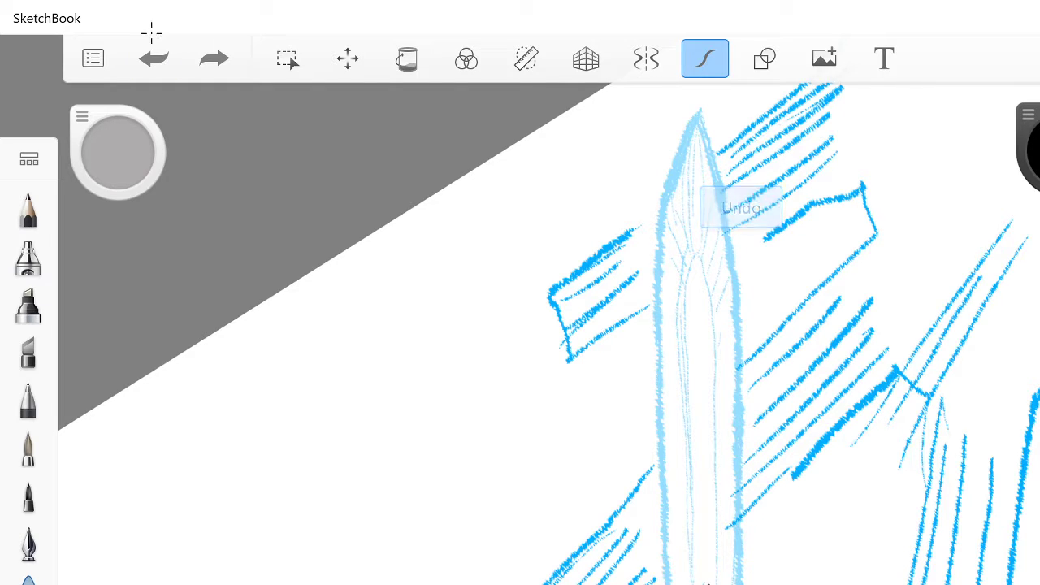
# Step: Try to ink the blade's straight side edges starting just below the pointed tip, and undo the strokes
pyautogui.moveTo(692, 119)
pyautogui.mouseDown()
pyautogui.moveTo(721, 193)
pyautogui.moveTo(740, 307)
pyautogui.moveTo(744, 584)
pyautogui.mouseUp()
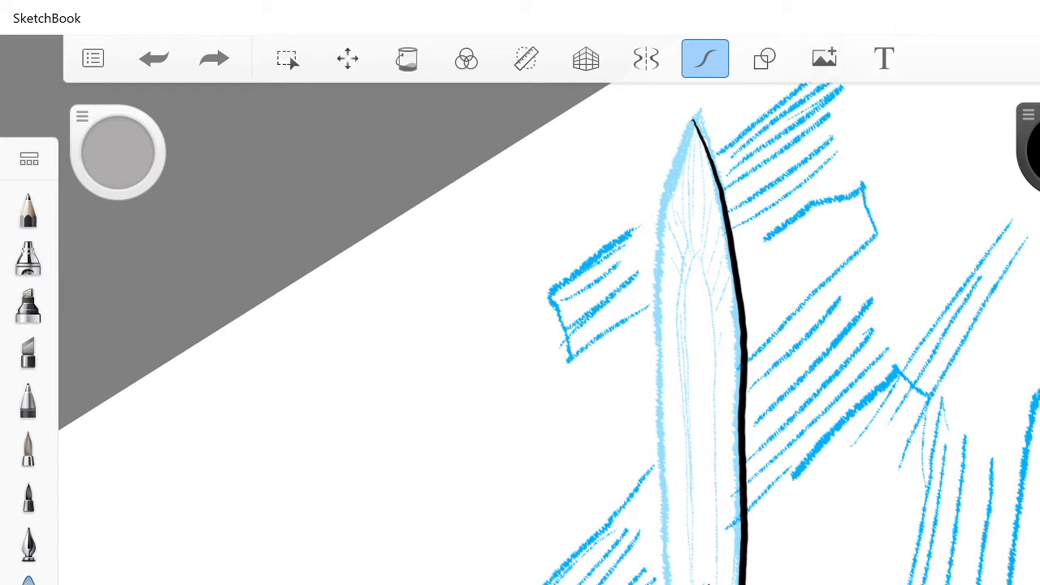
pyautogui.click(151, 34)
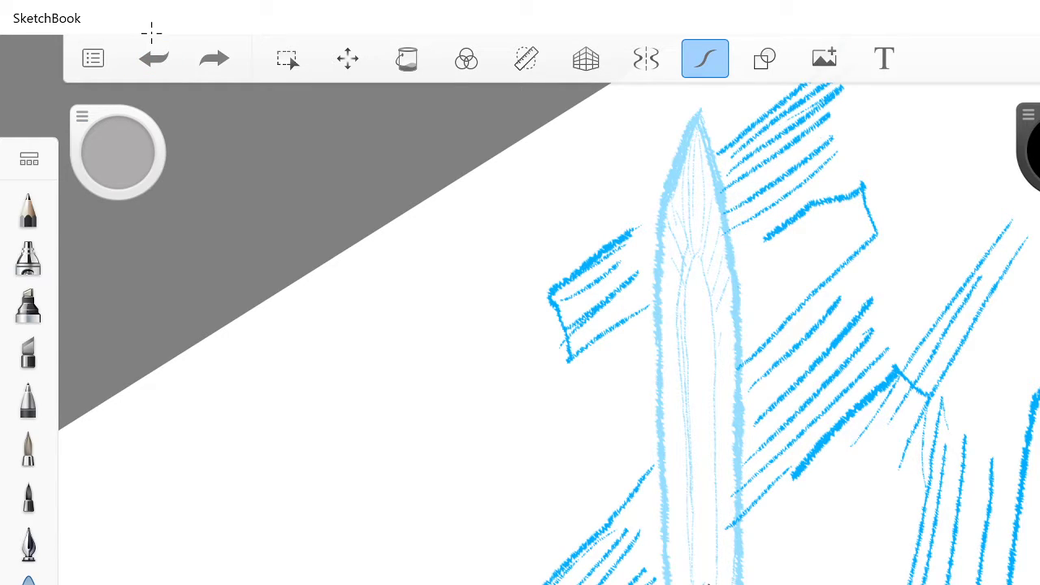
pyautogui.moveTo(736, 270); pyautogui.dragTo(744, 584)
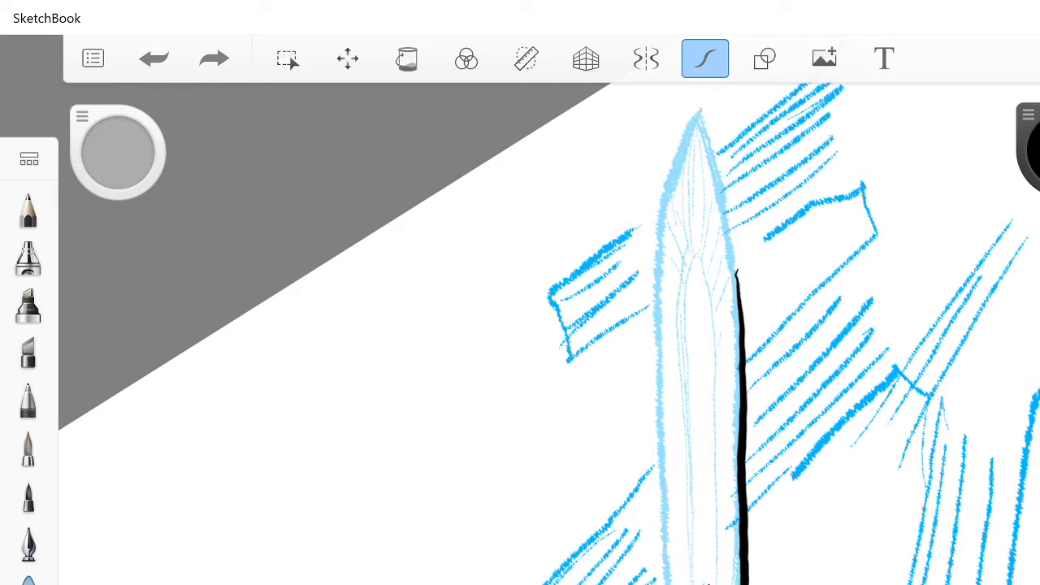
pyautogui.click(151, 34)
pyautogui.moveTo(735, 261); pyautogui.dragTo(743, 584)
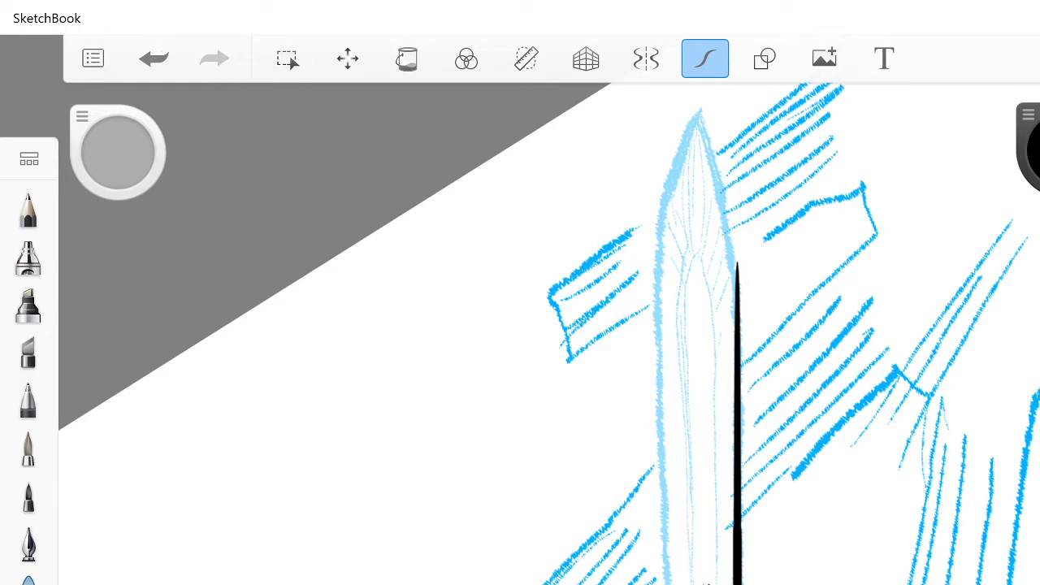
pyautogui.moveTo(652, 268); pyautogui.dragTo(676, 584)
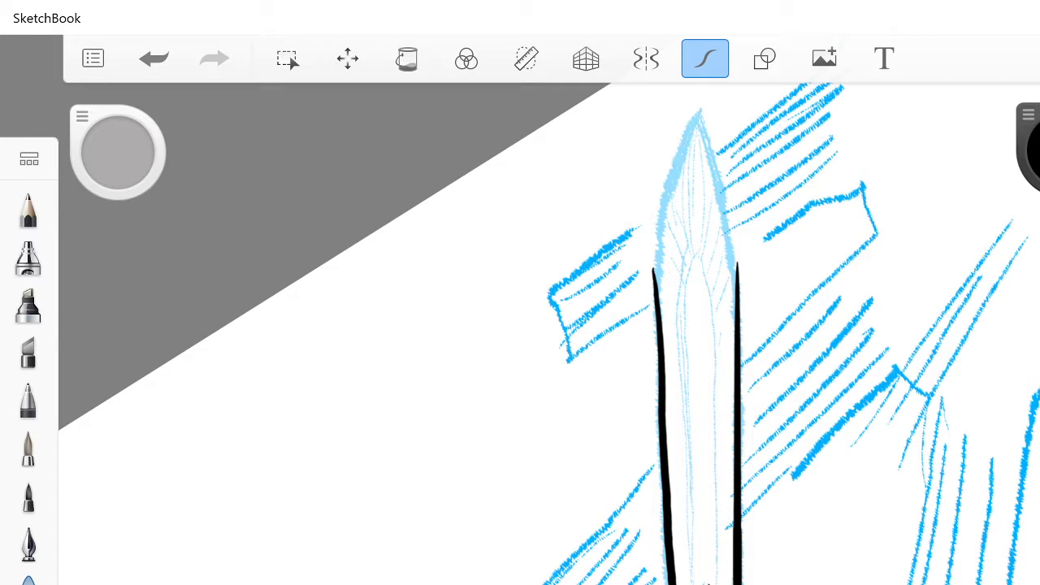
pyautogui.click(154, 57)
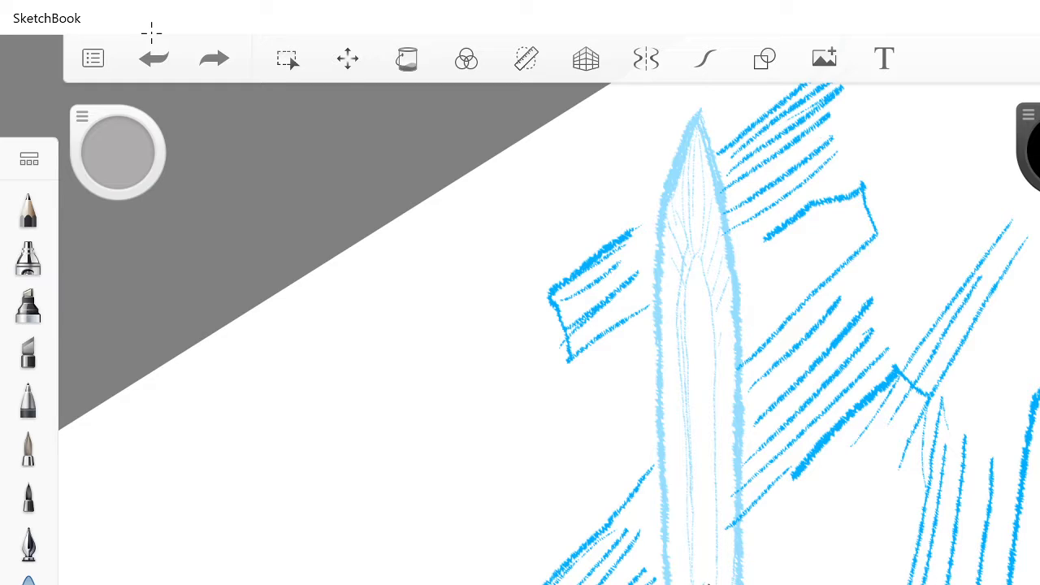
# Step: Turn on vertical symmetry together with predictive stroke and check where the mirror axis runs relative to the sword
pyautogui.click(704, 59)
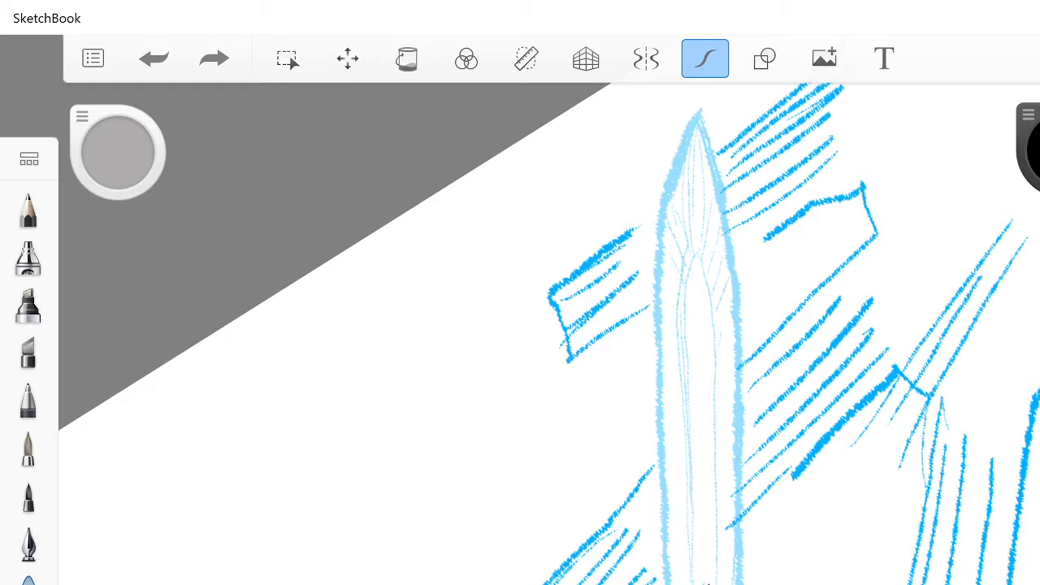
pyautogui.click(646, 58)
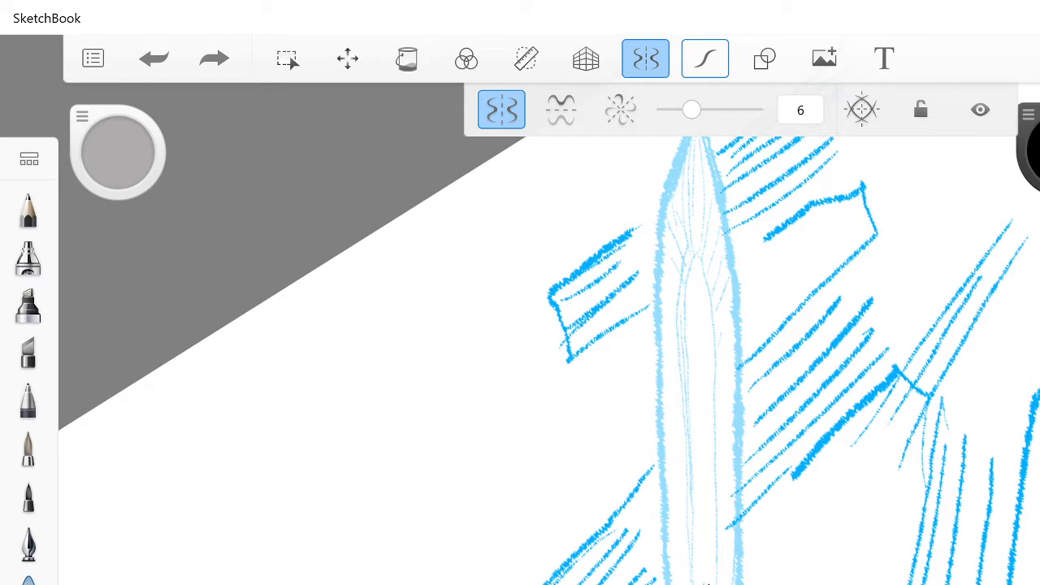
pyautogui.click(700, 393)
pyautogui.hotkey('ctrl', 'z')
pyautogui.click(501, 110)
pyautogui.click(501, 109)
pyautogui.scroll(-5, 549, 361)
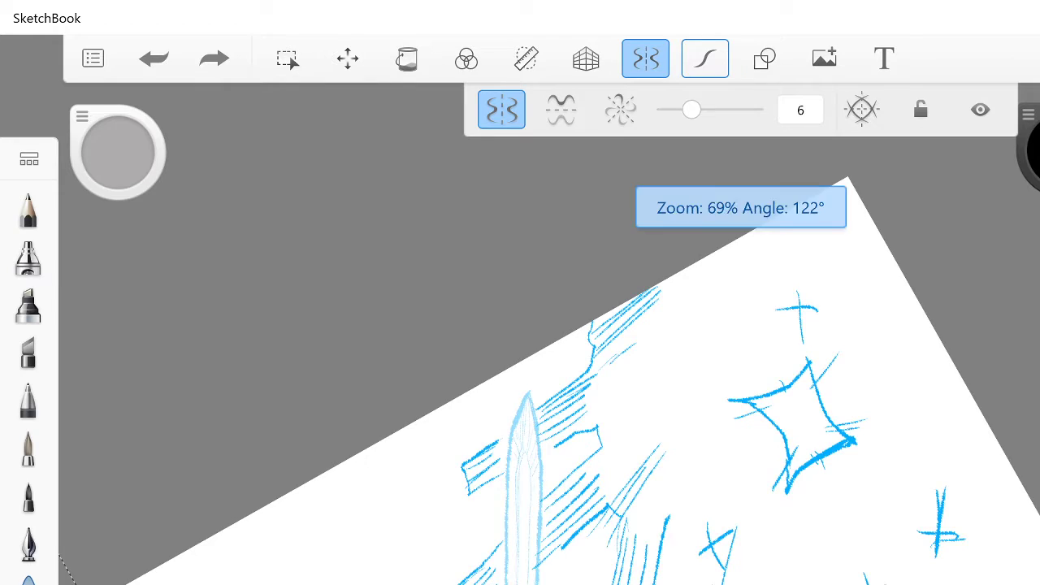
pyautogui.scroll(2, 549, 361)
pyautogui.scroll(-5, 549, 361)
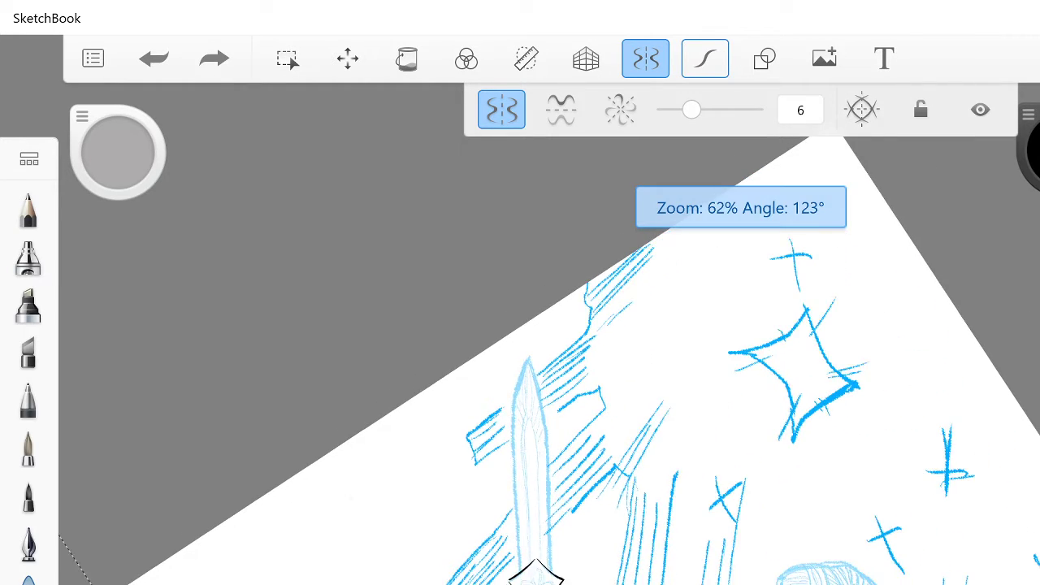
pyautogui.scroll(-3, 549, 361)
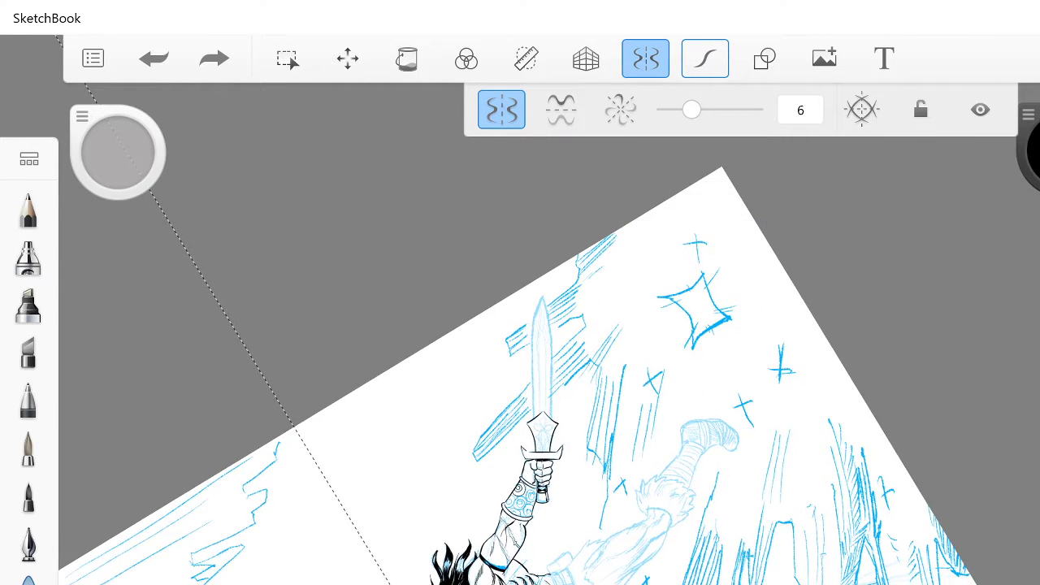
# Step: Turn off the symmetry and return to the sword blade
pyautogui.click(501, 109)
pyautogui.scroll(6, 549, 361)
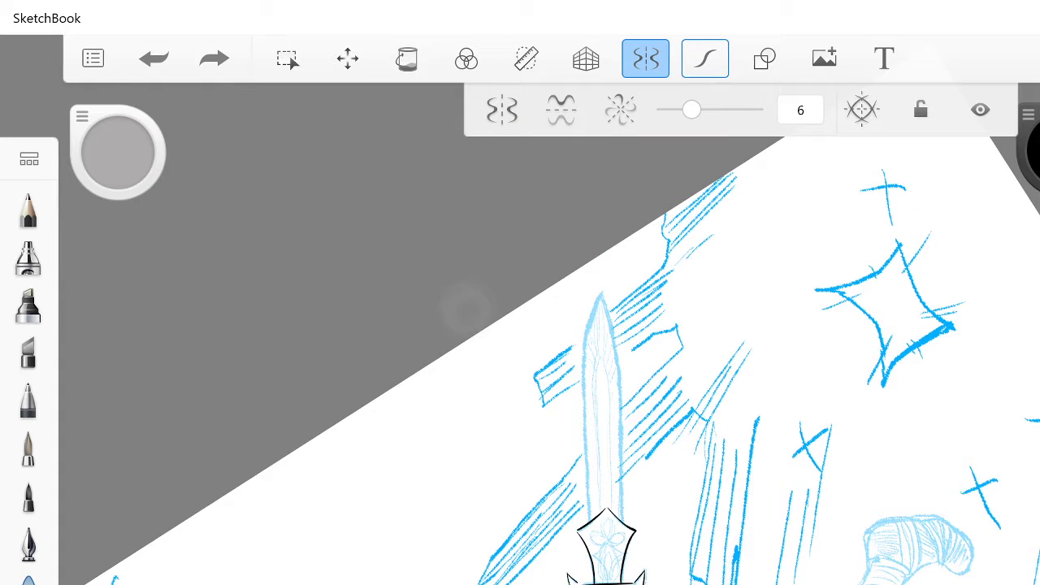
pyautogui.scroll(1, 549, 361)
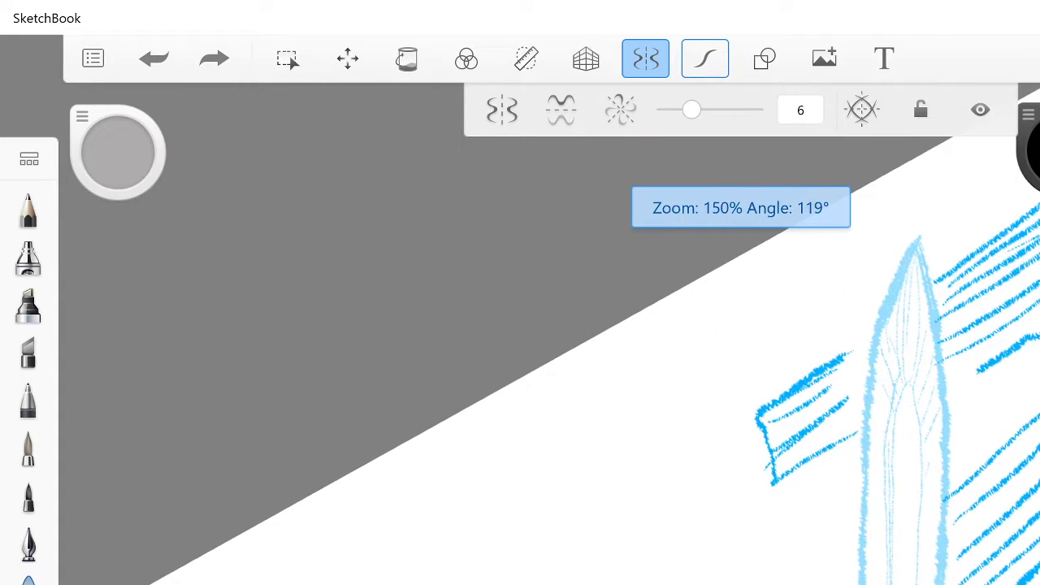
pyautogui.scroll(-1, 549, 361)
pyautogui.scroll(1, 520, 358)
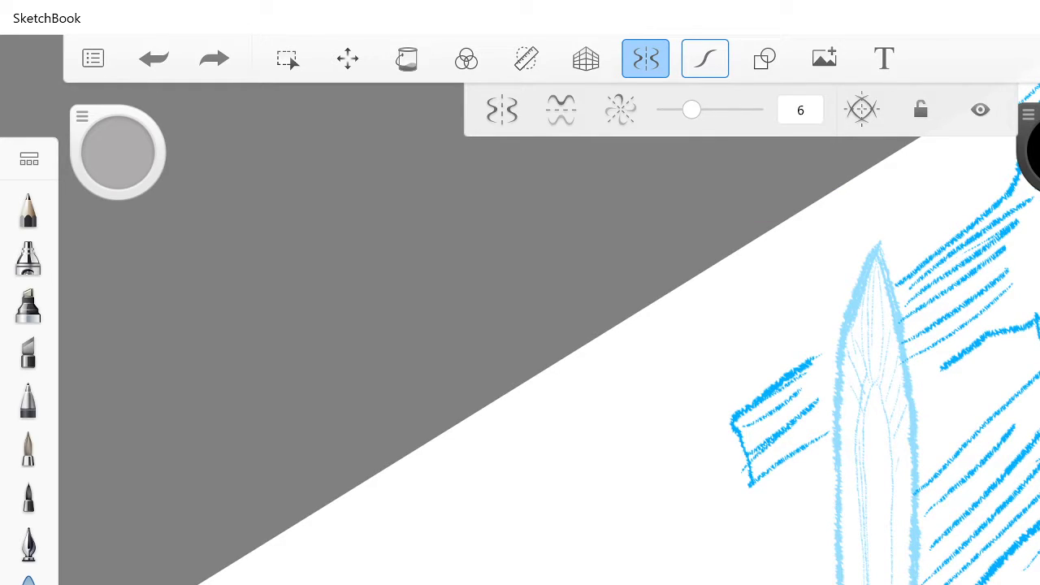
pyautogui.click(646, 58)
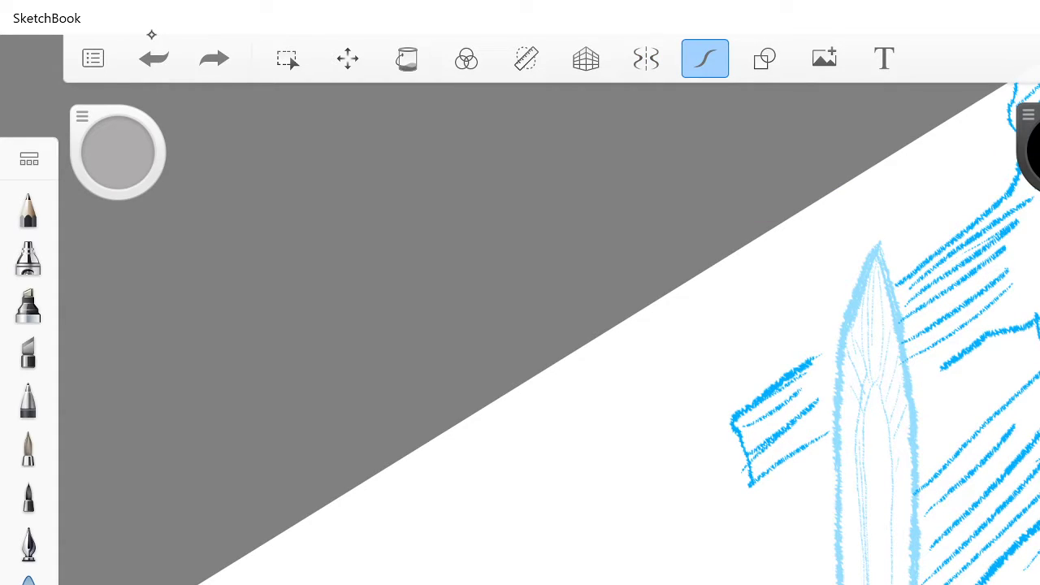
# Step: Try to ink the blade's sides as two straight parallel lines below the tip, and undo them
pyautogui.moveTo(834, 411); pyautogui.dragTo(842, 584)
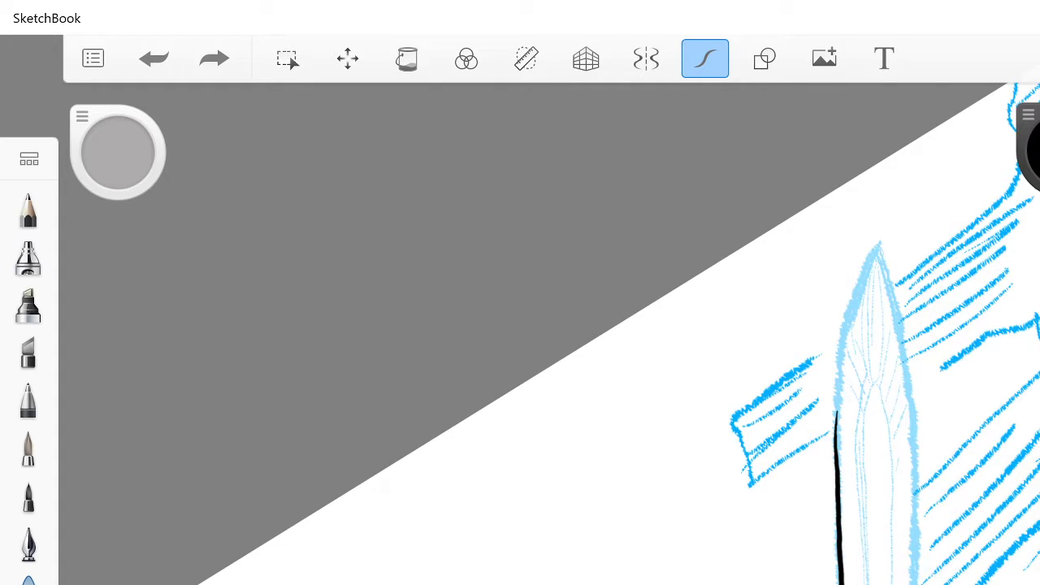
pyautogui.click(151, 34)
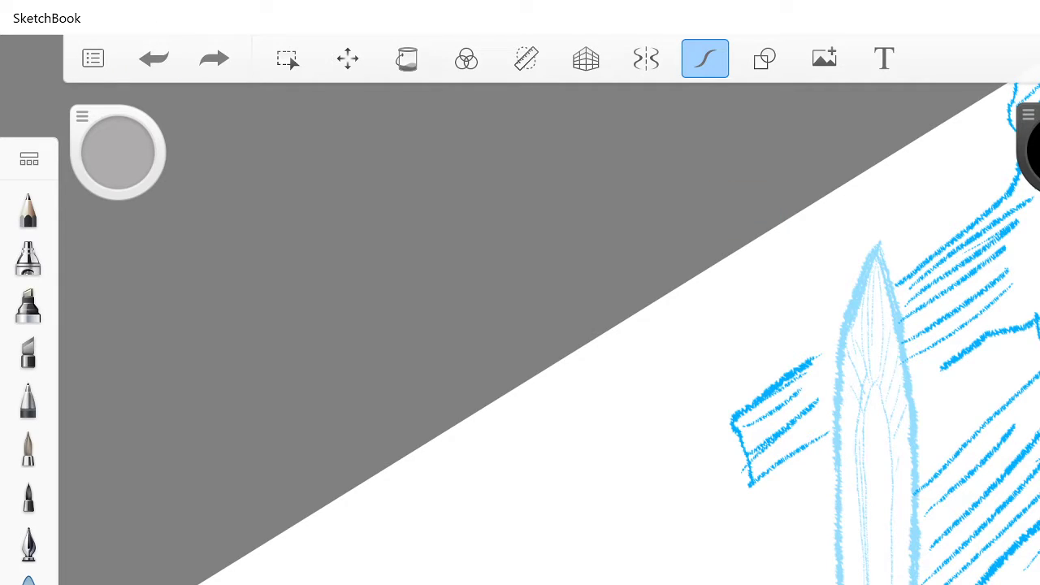
pyautogui.moveTo(840, 387); pyautogui.dragTo(846, 584)
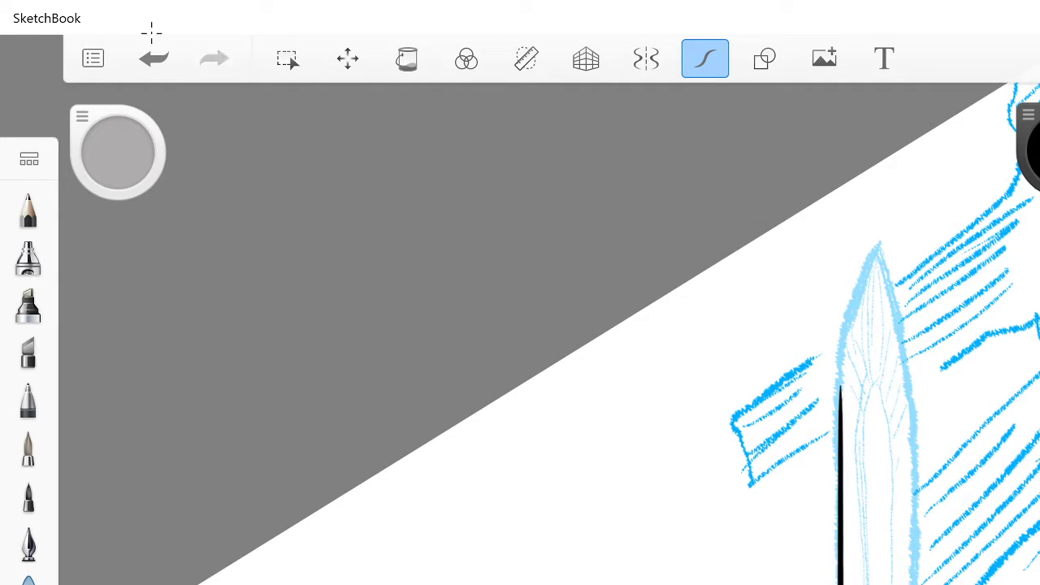
pyautogui.moveTo(915, 387); pyautogui.dragTo(917, 584)
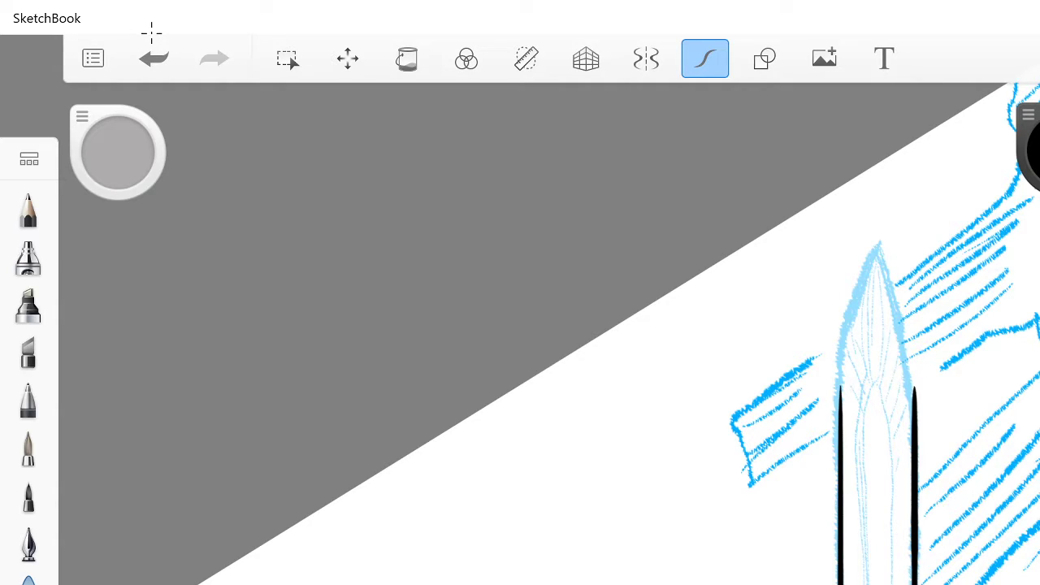
pyautogui.click(154, 58)
pyautogui.click(154, 59)
pyautogui.click(154, 58)
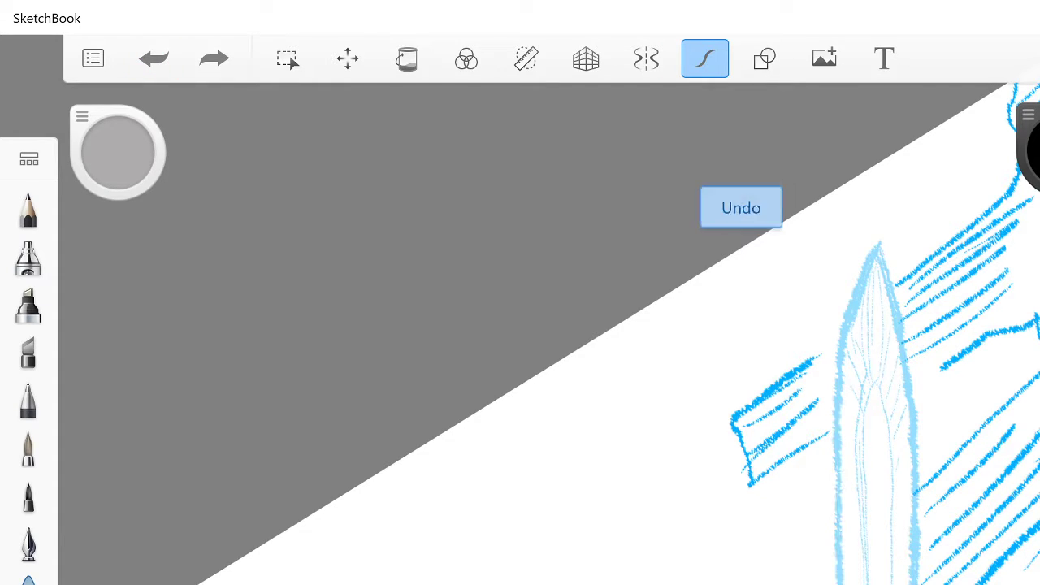
# Step: Save the drawing as conanSDCC.tif in the Dropbox Art folder, replacing the existing file
pyautogui.click(82, 49)
pyautogui.click(166, 231)
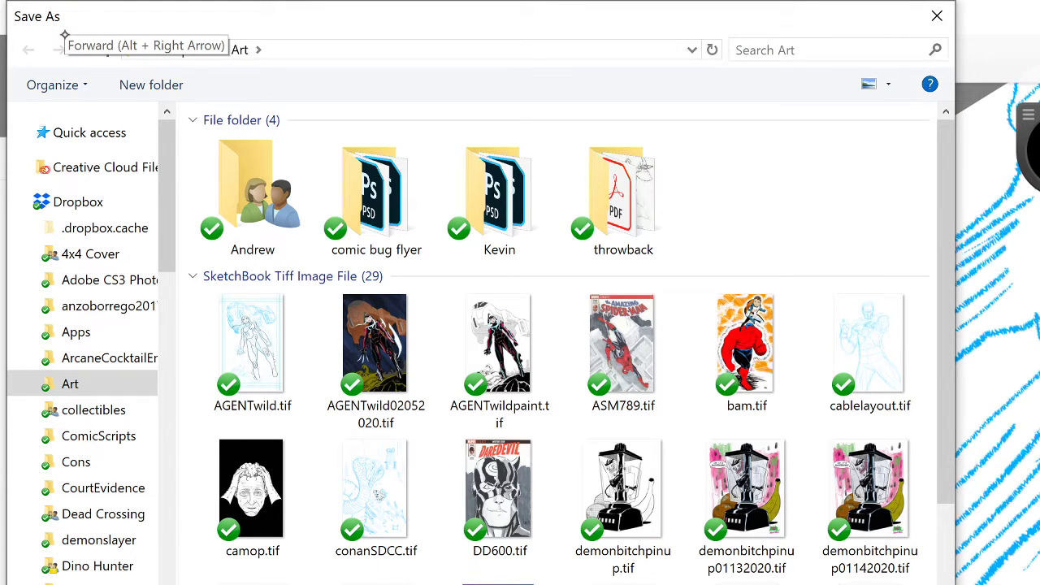
pyautogui.click(382, 480)
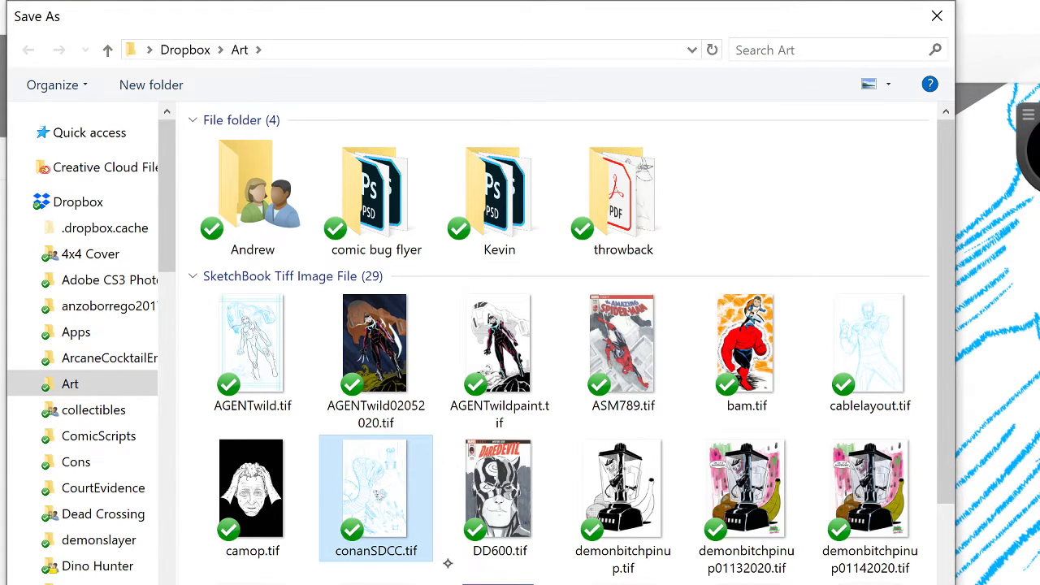
pyautogui.press('Return')
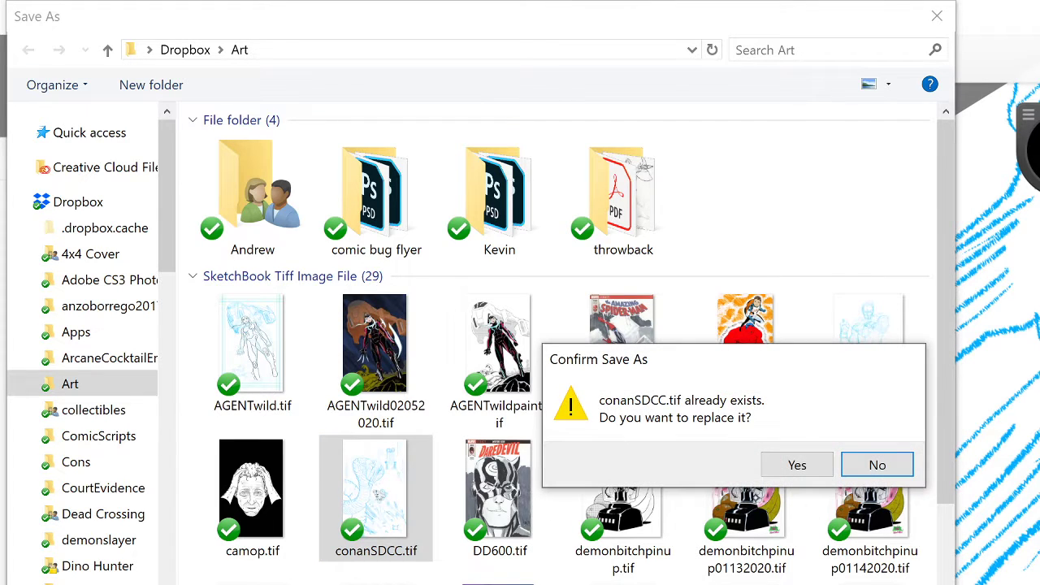
pyautogui.click(779, 473)
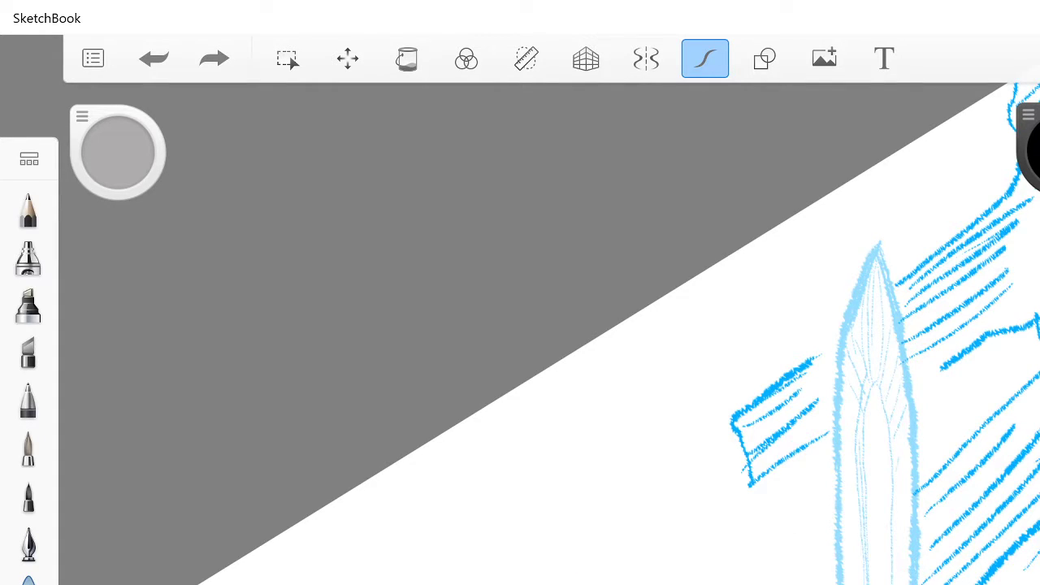
# Step: Ink both long edges of the sword blade with strokes meeting at the pointed tip, redrawing the first edge once
pyautogui.scroll(-6, 780, 439)
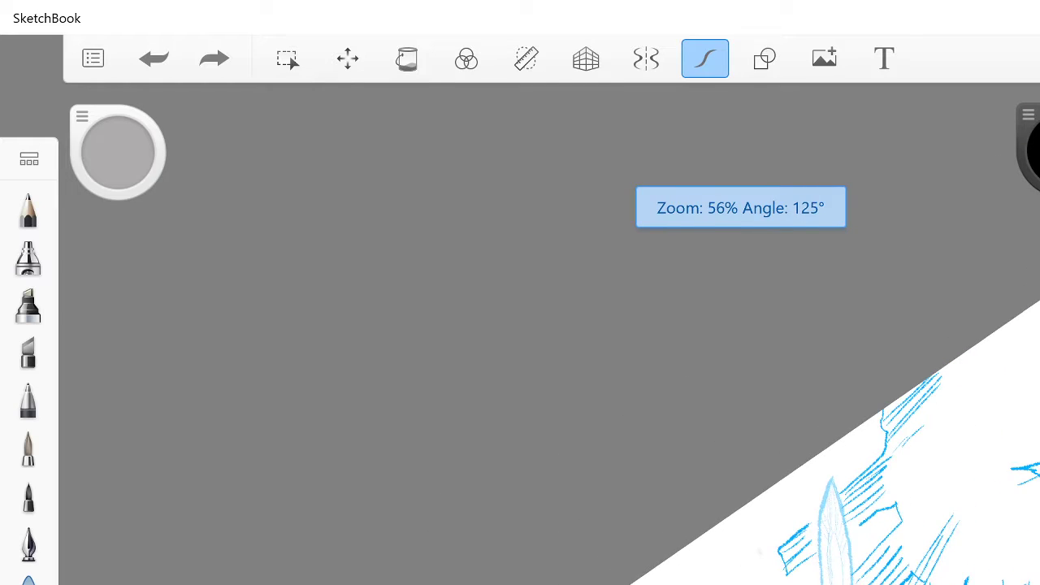
pyautogui.scroll(-2, 844, 455)
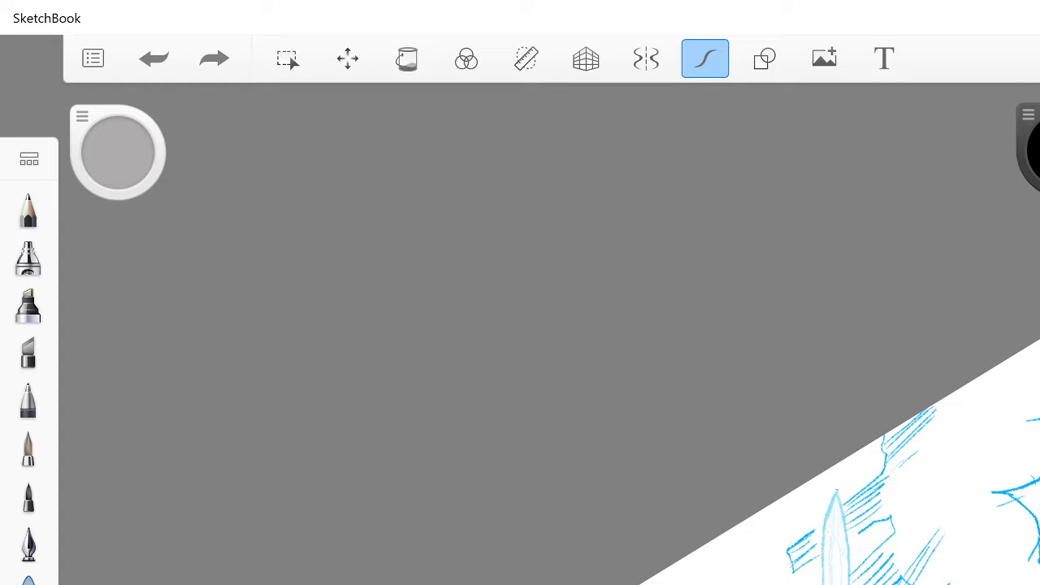
pyautogui.moveTo(836, 490); pyautogui.dragTo(850, 583)
pyautogui.hotkey('ctrl', 'z')
pyautogui.moveTo(835, 491); pyautogui.dragTo(851, 584)
pyautogui.moveTo(837, 490); pyautogui.dragTo(822, 580)
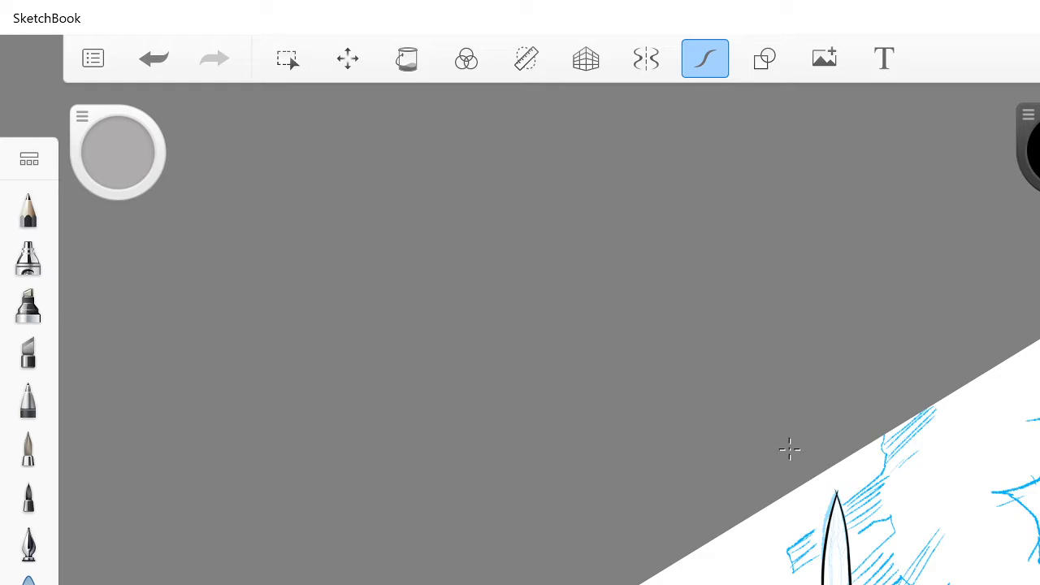
# Step: Undo the last stroke and re-ink the sword blade's left edge from the pointed tip downwards
pyautogui.hotkey('ctrl', 'z')
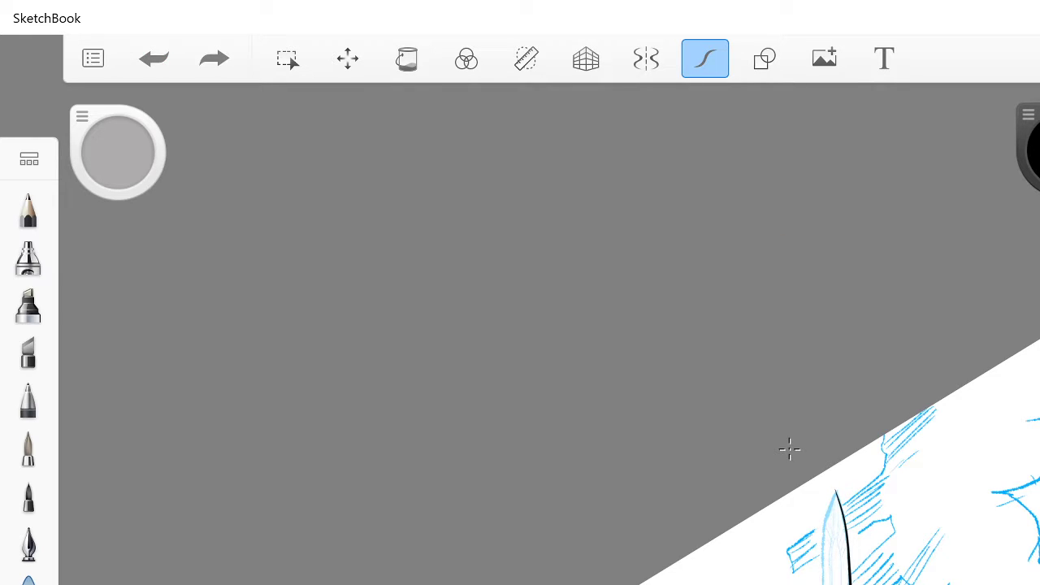
pyautogui.moveTo(834, 496); pyautogui.dragTo(823, 584)
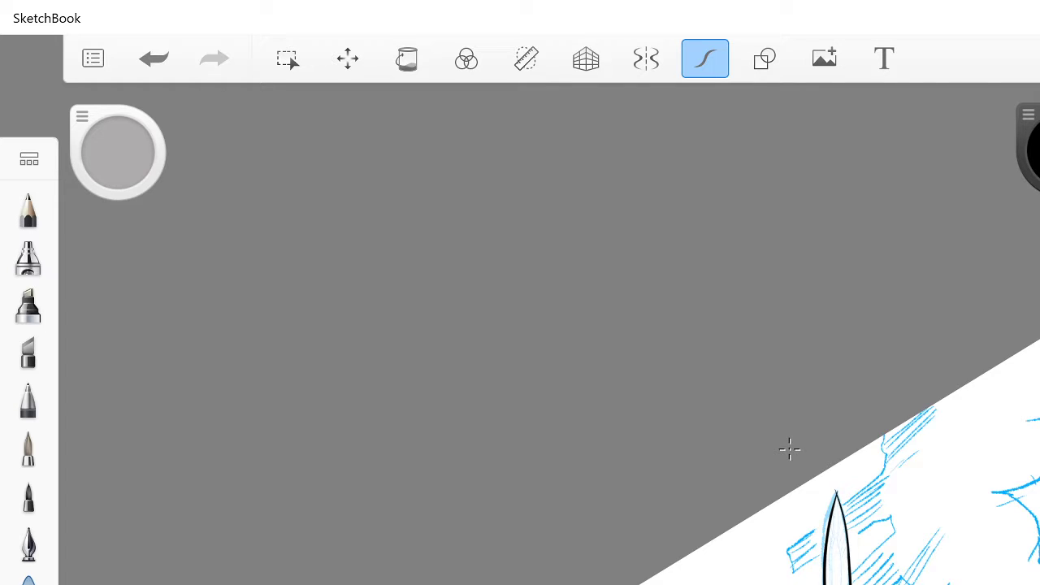
pyautogui.scroll(3, 789, 448)
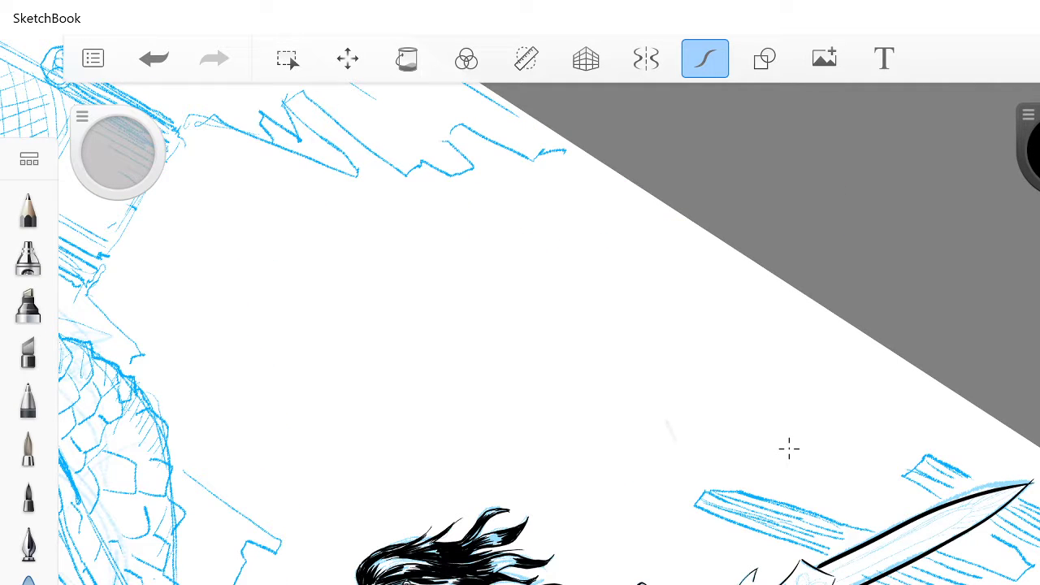
pyautogui.scroll(3, 789, 449)
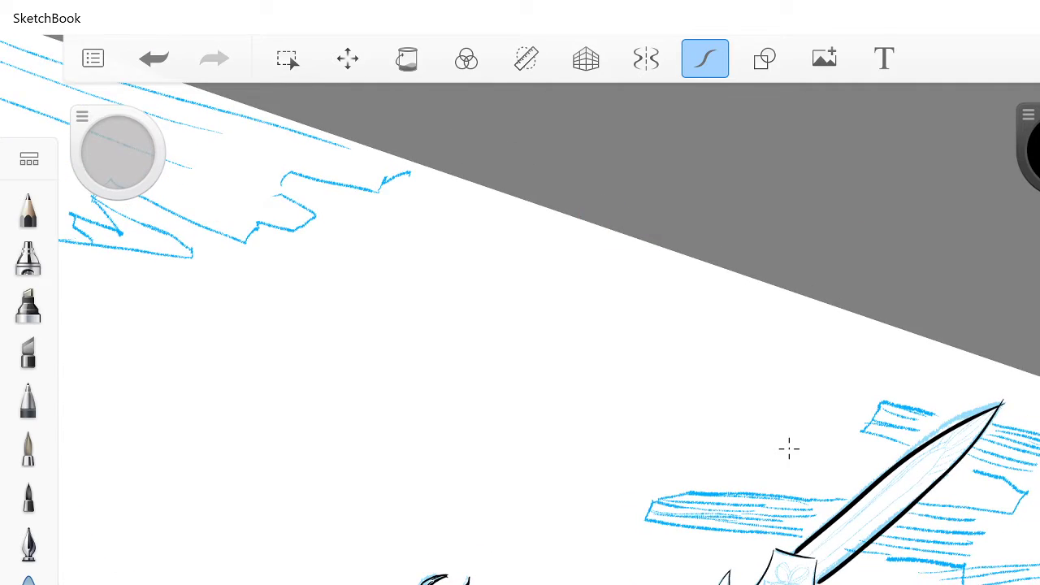
# Step: Change the brush colour and thin the sword blade's left inked edge with covering strokes below the tip
pyautogui.click(1028, 115)
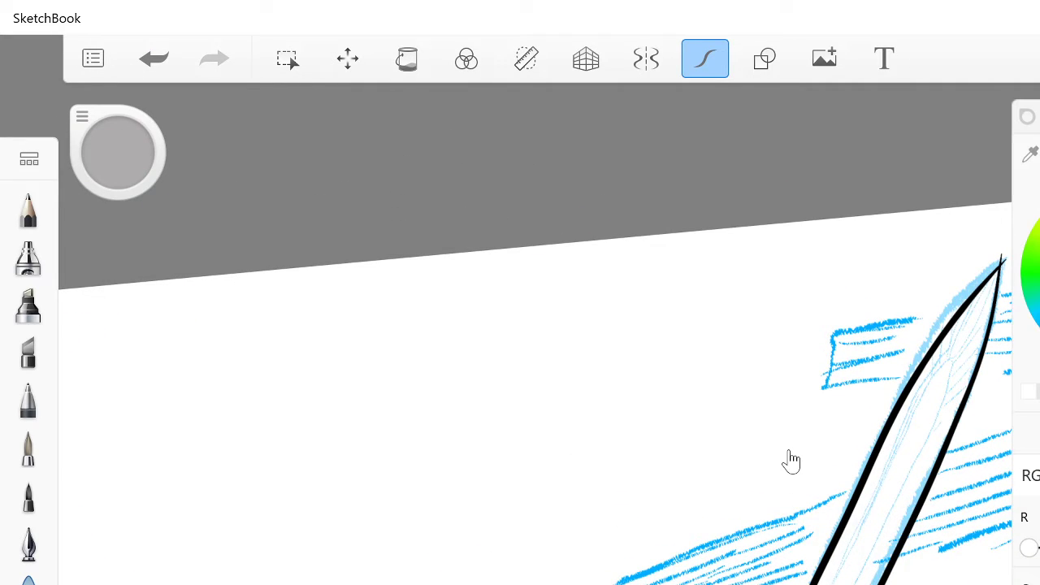
pyautogui.scroll(3, 789, 449)
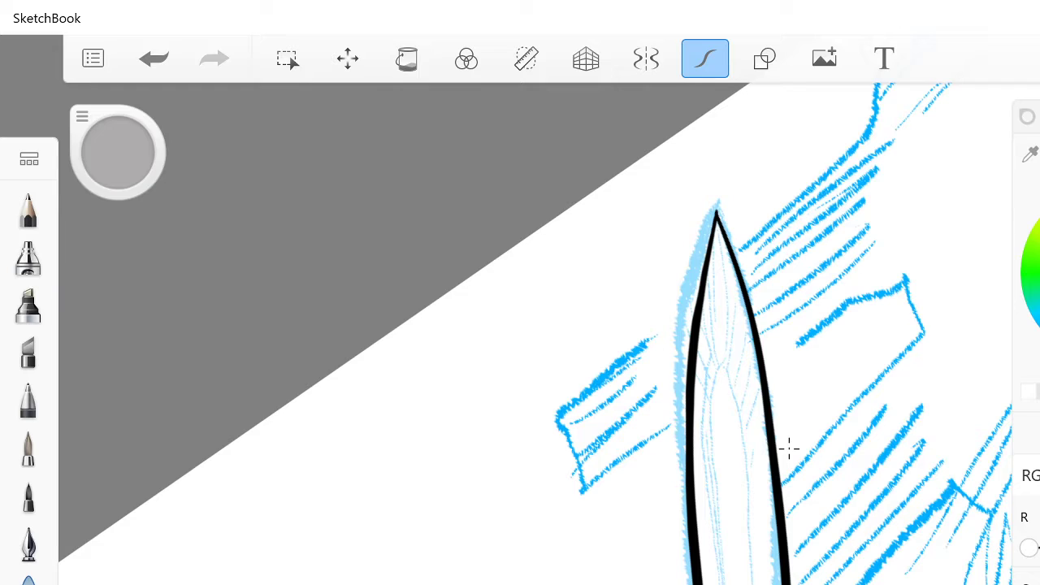
pyautogui.moveTo(714, 245); pyautogui.dragTo(695, 421)
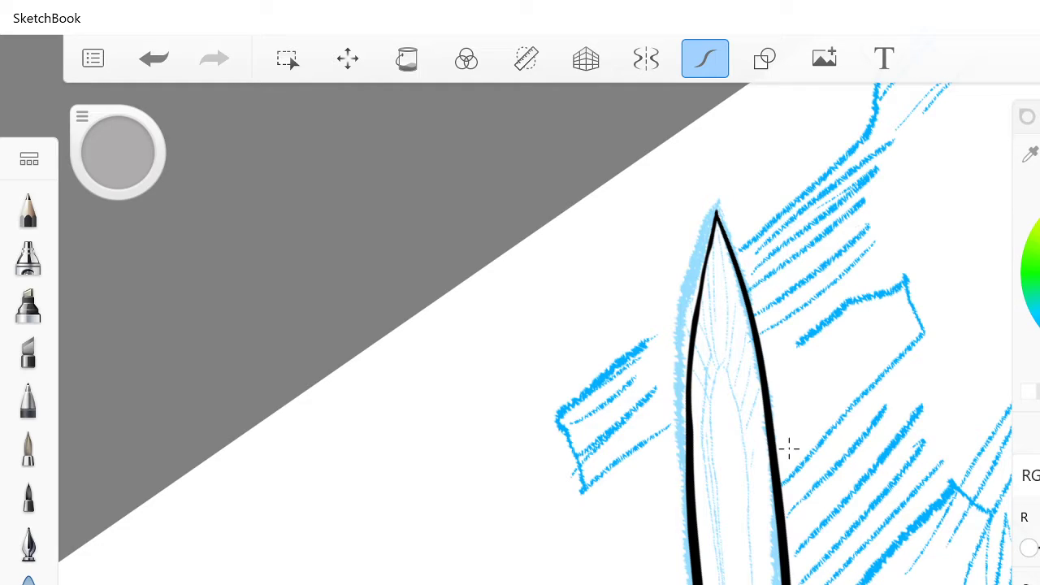
pyautogui.moveTo(692, 429); pyautogui.dragTo(694, 520)
pyautogui.moveTo(693, 409); pyautogui.dragTo(695, 454)
pyautogui.moveTo(697, 512); pyautogui.dragTo(702, 583)
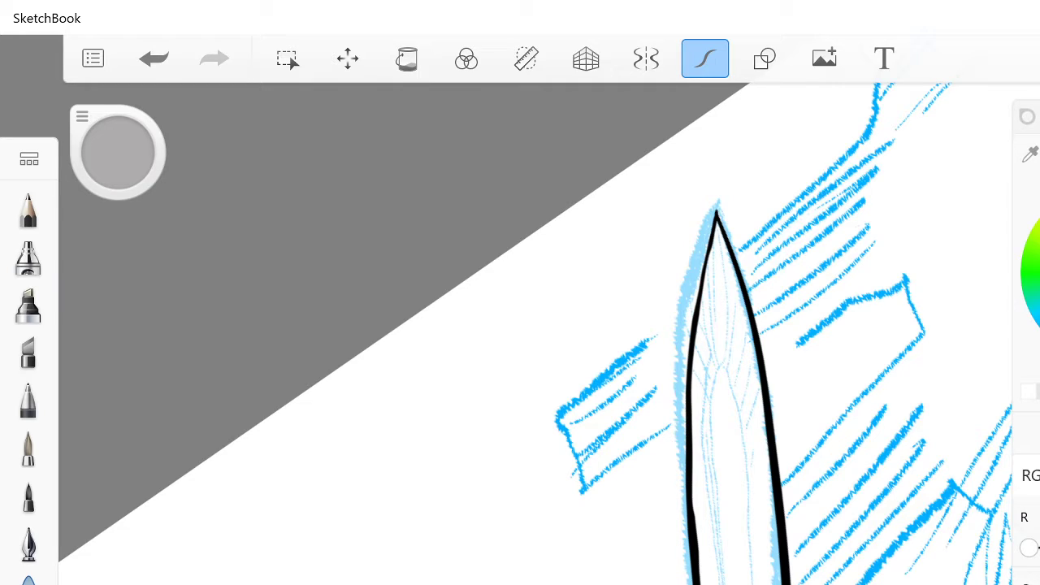
pyautogui.moveTo(695, 528); pyautogui.dragTo(700, 583)
pyautogui.click(789, 448)
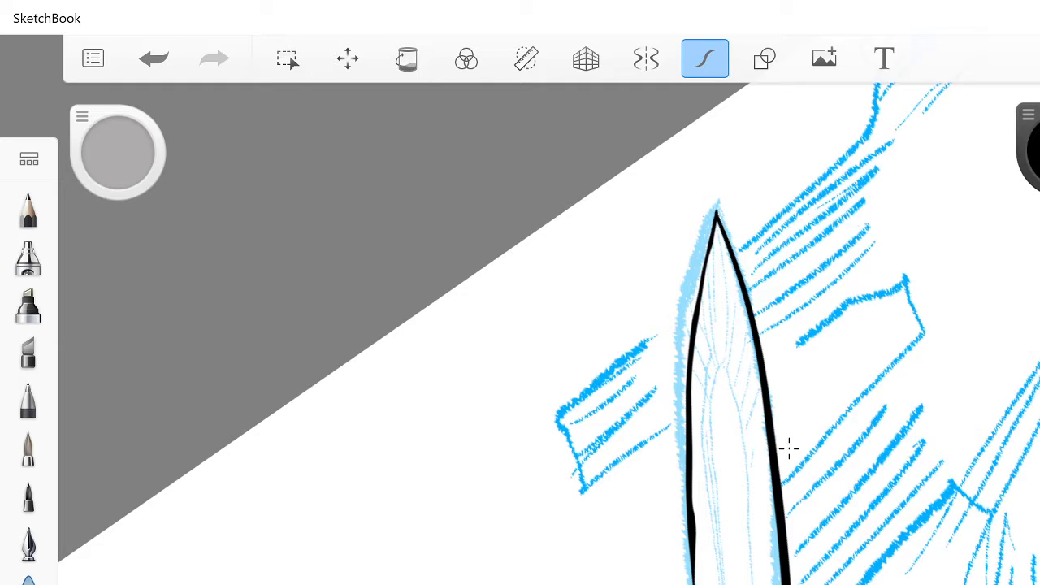
# Step: Try to rebuild the blade's left edge with black strokes running down from the tip, redoing the first stroke once
pyautogui.moveTo(713, 216)
pyautogui.mouseDown()
pyautogui.moveTo(686, 371)
pyautogui.moveTo(685, 492)
pyautogui.mouseUp()
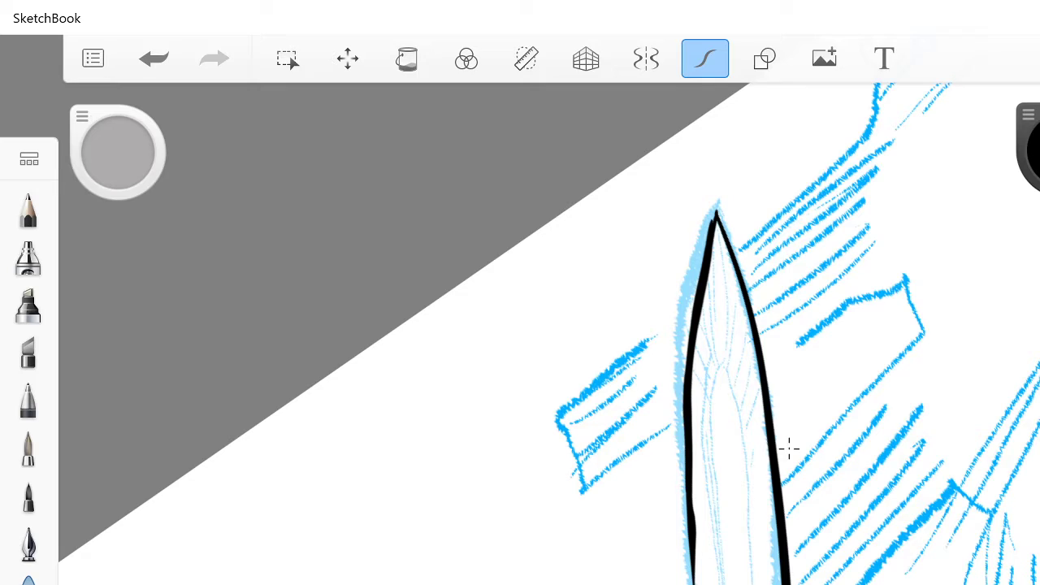
pyautogui.hotkey('ctrl', 'z')
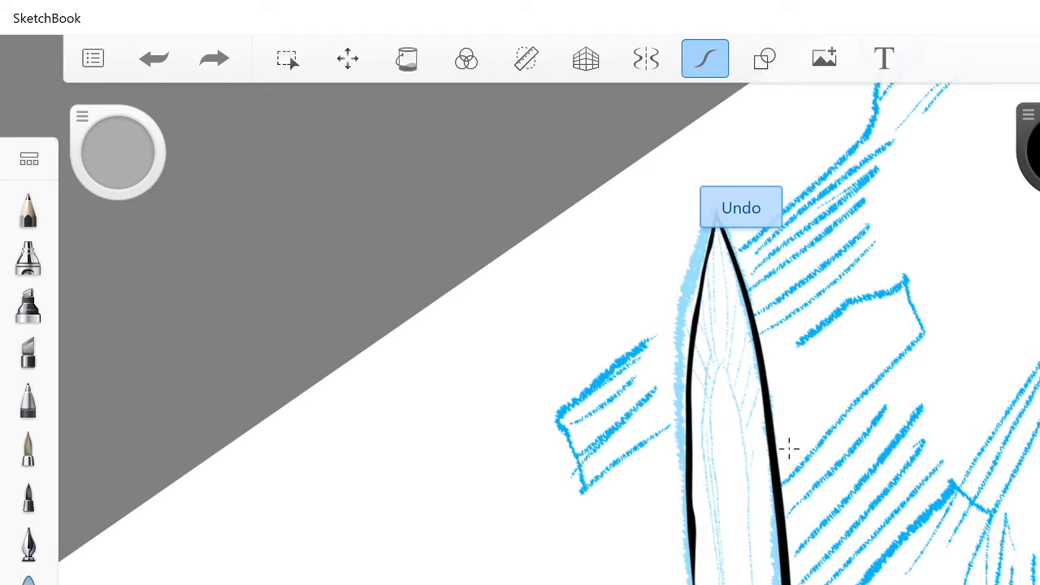
pyautogui.moveTo(714, 218); pyautogui.dragTo(692, 396)
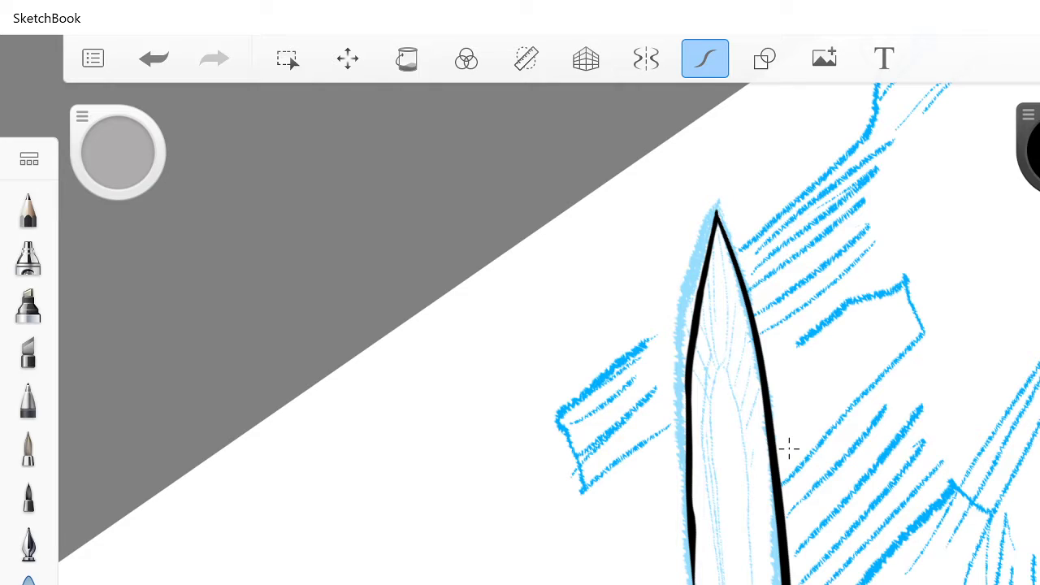
pyautogui.moveTo(685, 403); pyautogui.dragTo(697, 583)
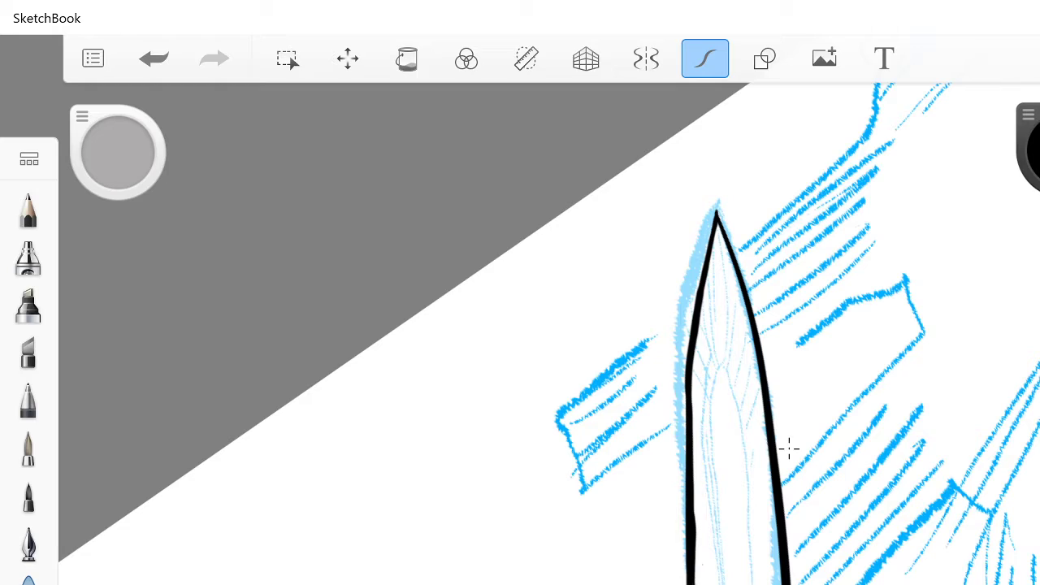
# Step: Undo all ink strokes on the sword blade's long edges back to the blue pencil, and save the drawing
pyautogui.hotkey('ctrl', 'z')
pyautogui.hotkey('ctrl', 'z')
pyautogui.hotkey('ctrl', 'z')
pyautogui.hotkey('ctrl', 'z')
pyautogui.hotkey('ctrl', 'z')
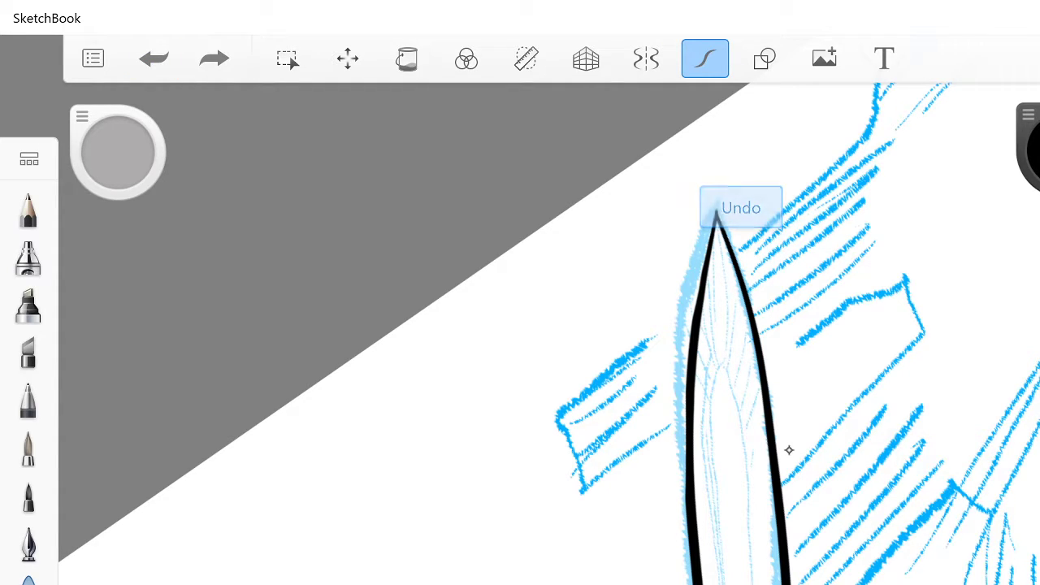
pyautogui.hotkey('ctrl', 'z')
pyautogui.hotkey('ctrl', 'z')
pyautogui.hotkey('ctrl', 'z')
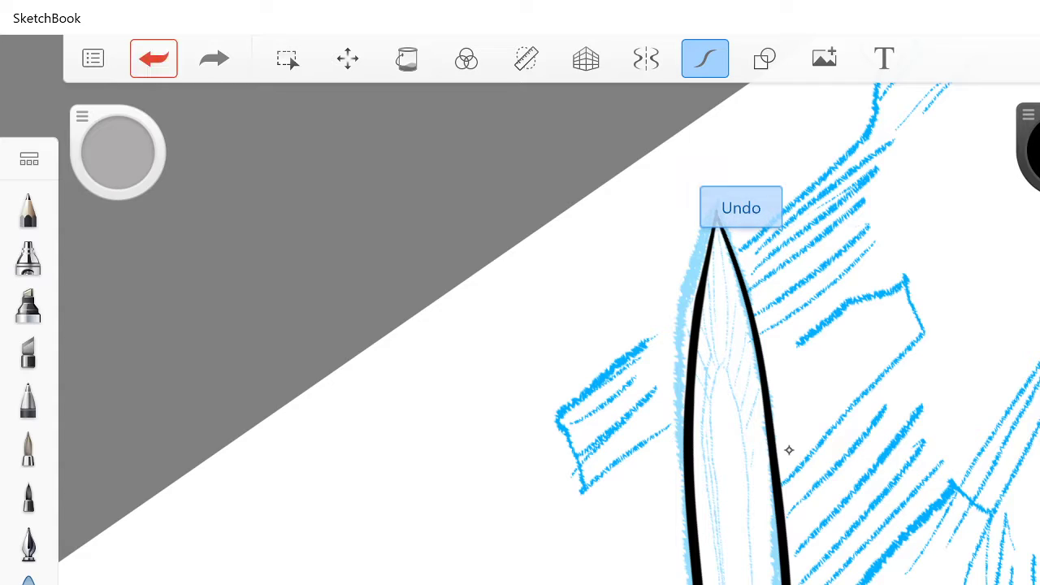
pyautogui.hotkey('ctrl', 'z')
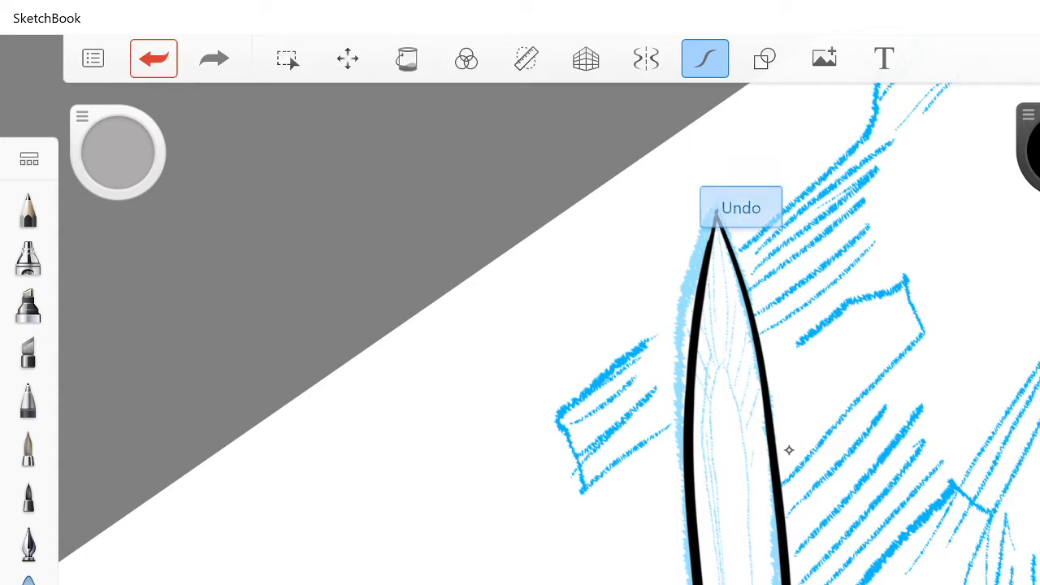
pyautogui.hotkey('ctrl', 'z')
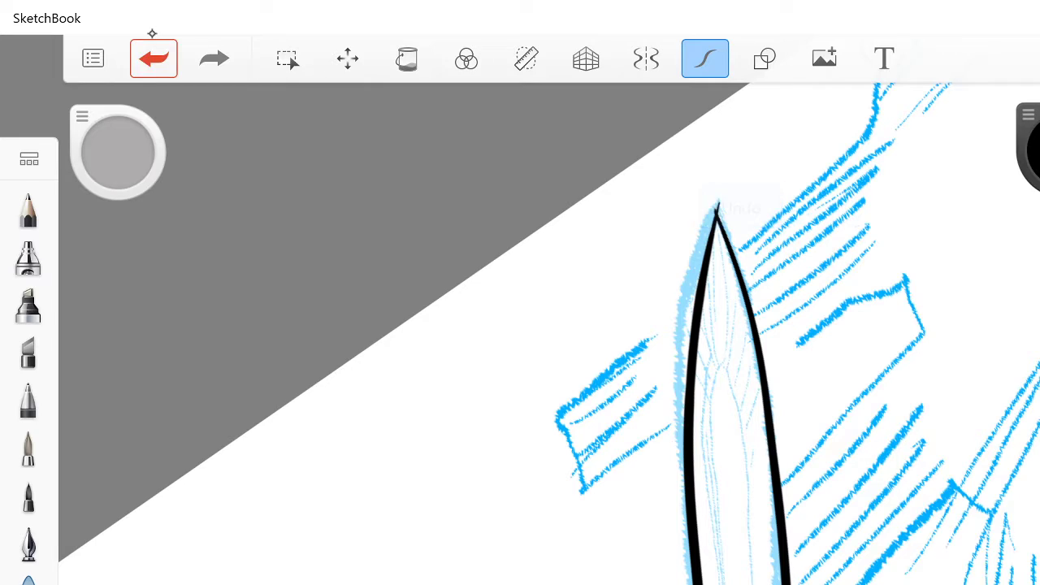
pyautogui.hotkey('ctrl', 'z')
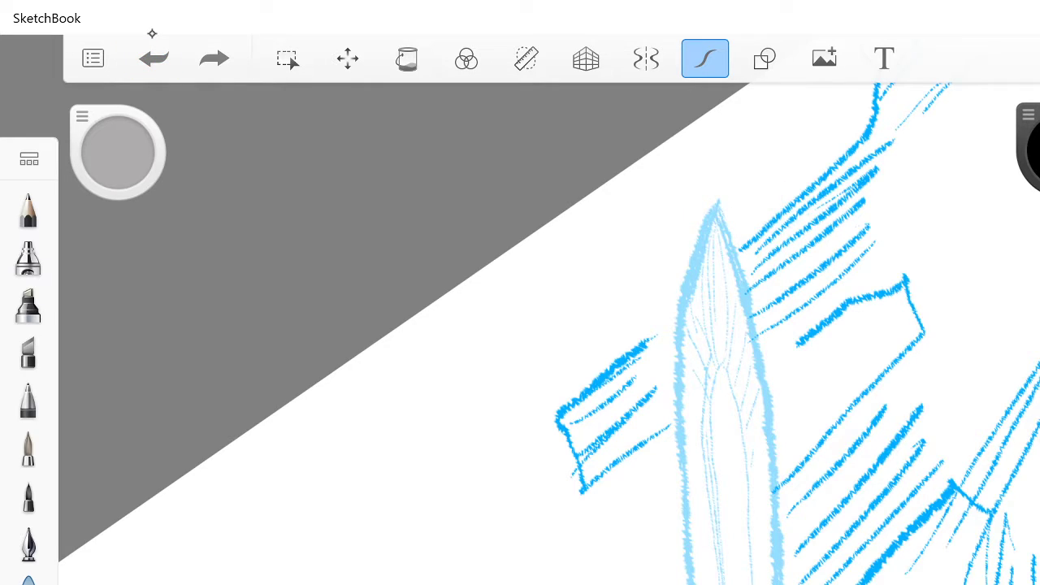
pyautogui.hotkey('ctrl', 'y')
pyautogui.hotkey('ctrl', 'y')
pyautogui.hotkey('ctrl', 'z')
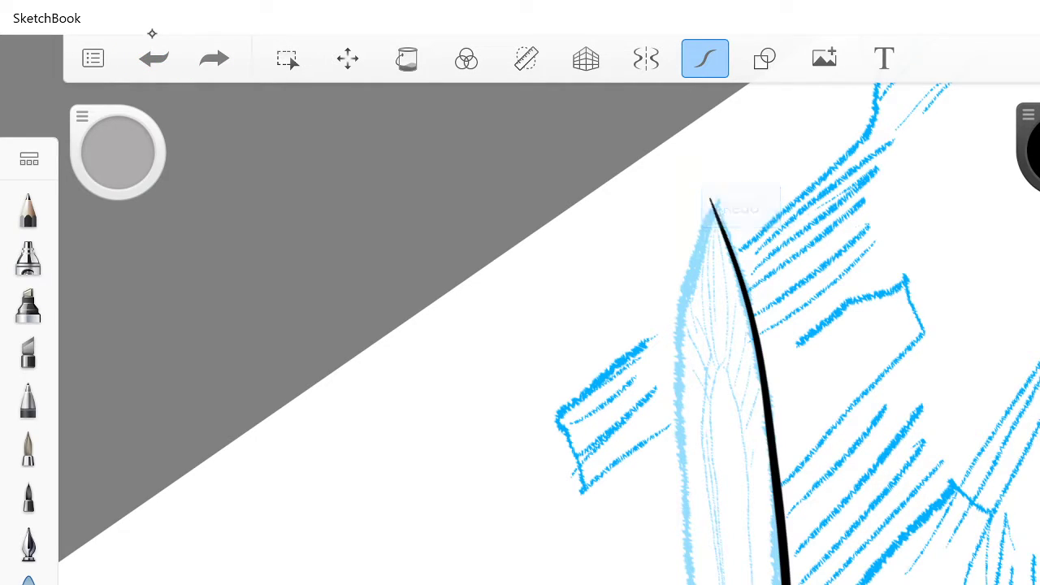
pyautogui.hotkey('ctrl', 'z')
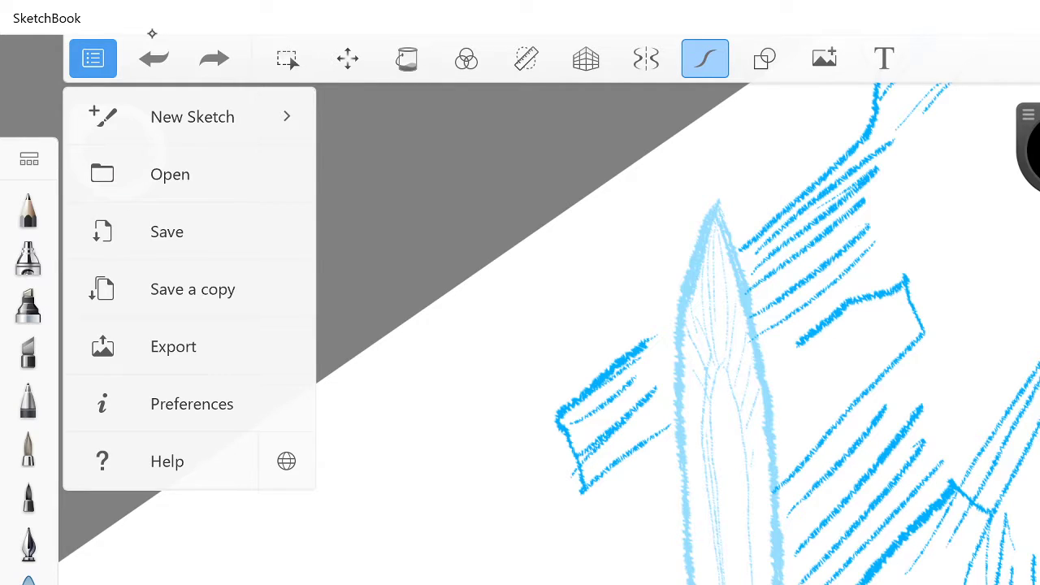
pyautogui.hotkey('ctrl', 's')
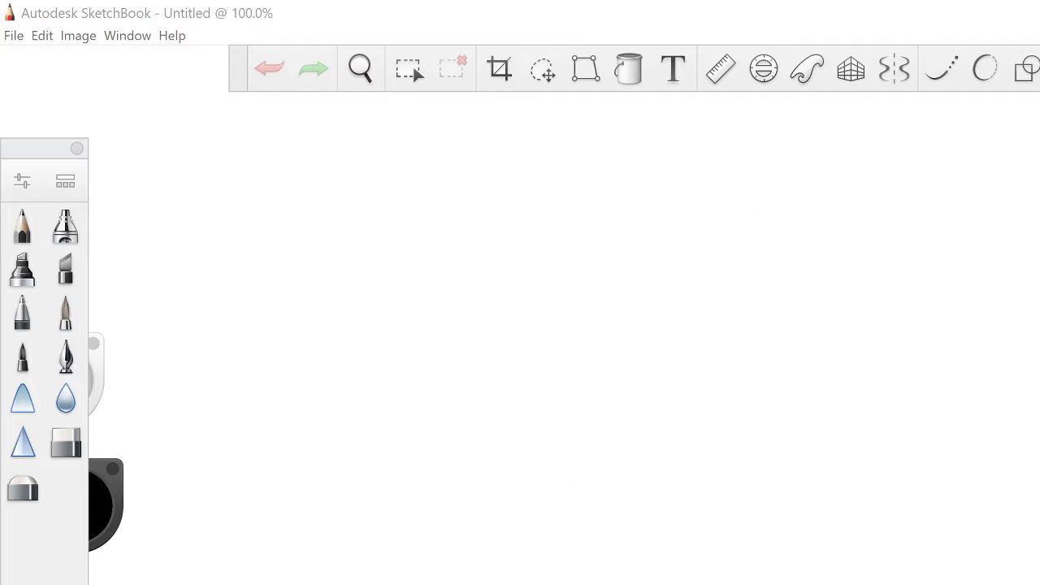
# Step: Switch to the desktop version of Autodesk SketchBook and open conanSDCC.tif from the Dropbox Art folder
pyautogui.click(14, 36)
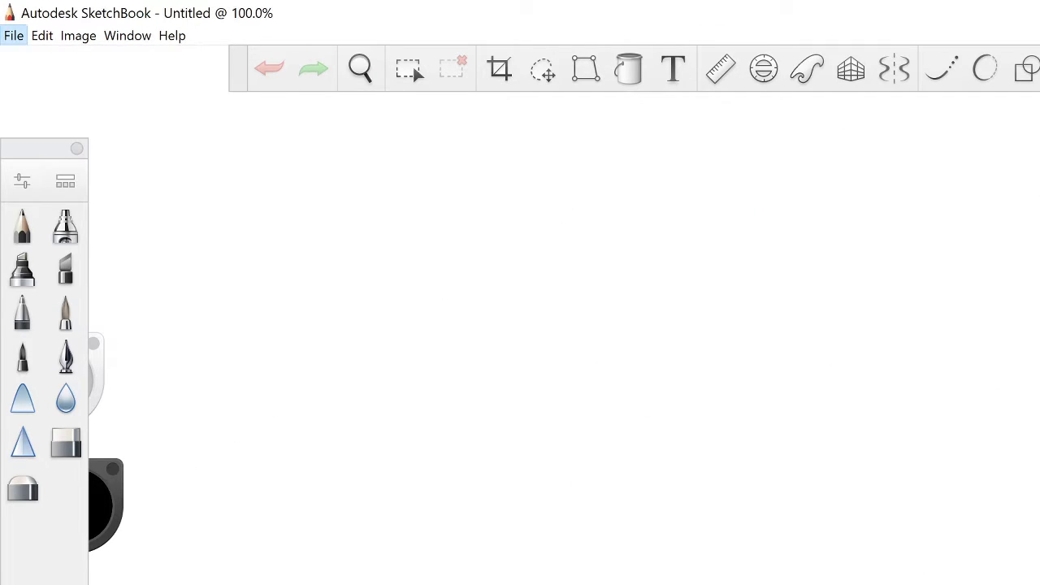
pyautogui.moveTo(65, 120)
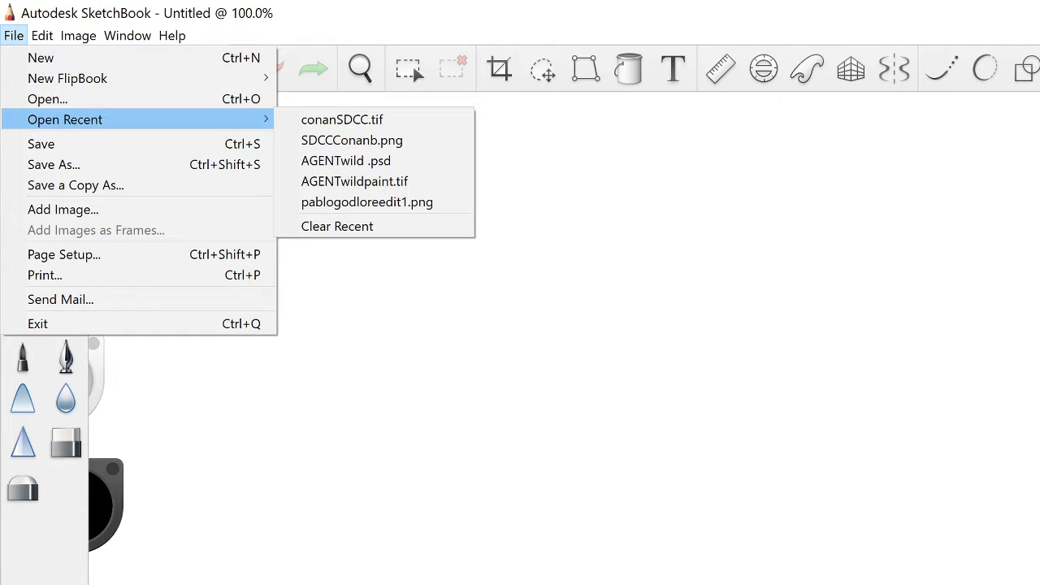
pyautogui.press('Down')
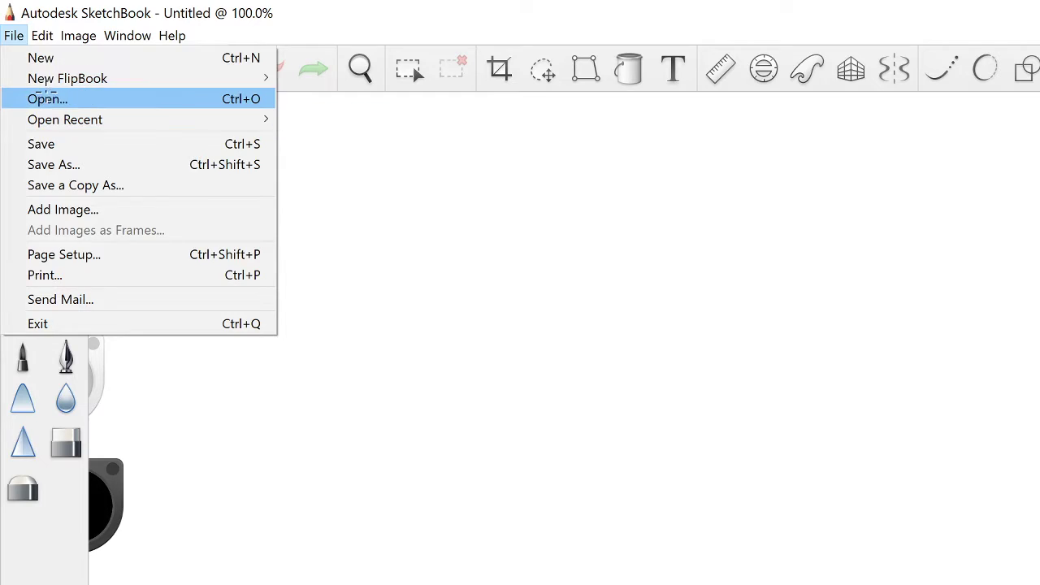
pyautogui.click(41, 99)
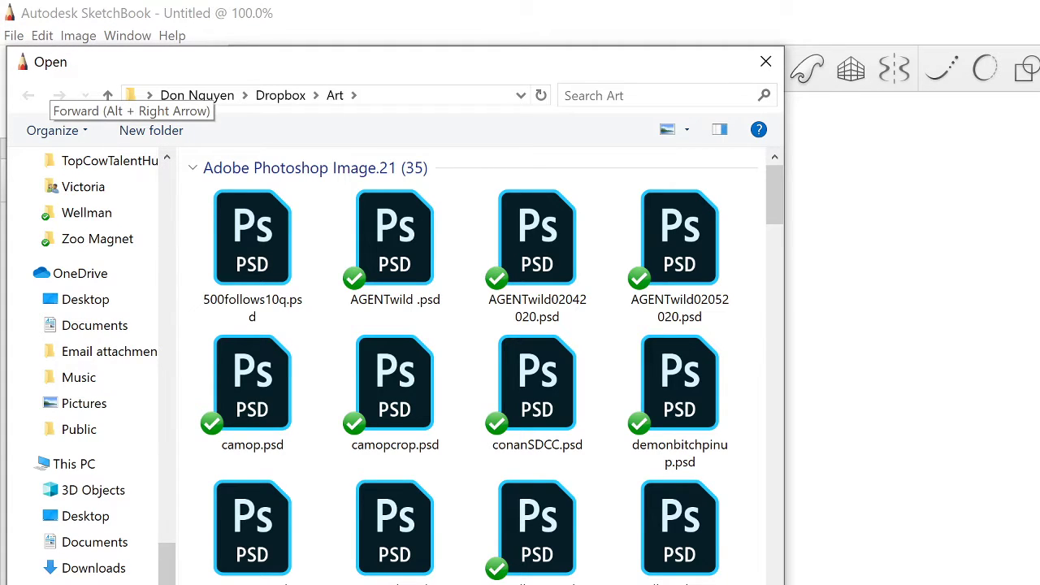
pyautogui.scroll(-15, 553, 207)
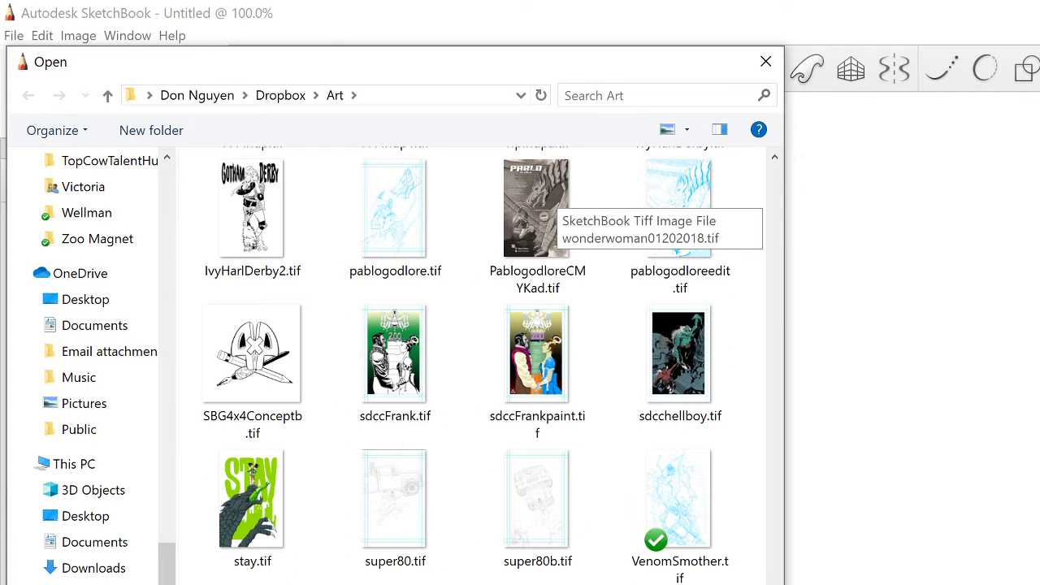
pyautogui.scroll(8, 536, 211)
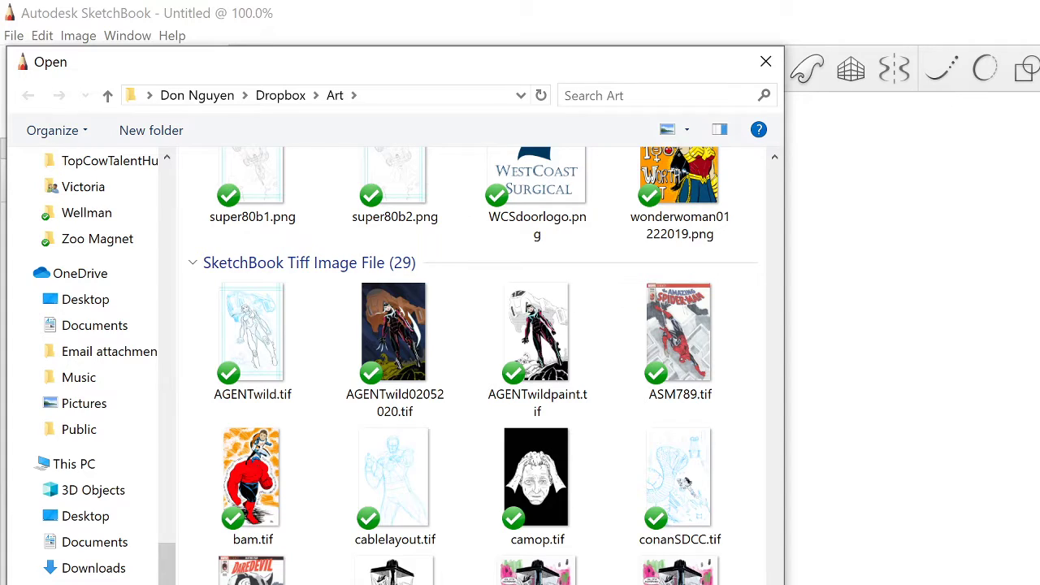
pyautogui.click(681, 470)
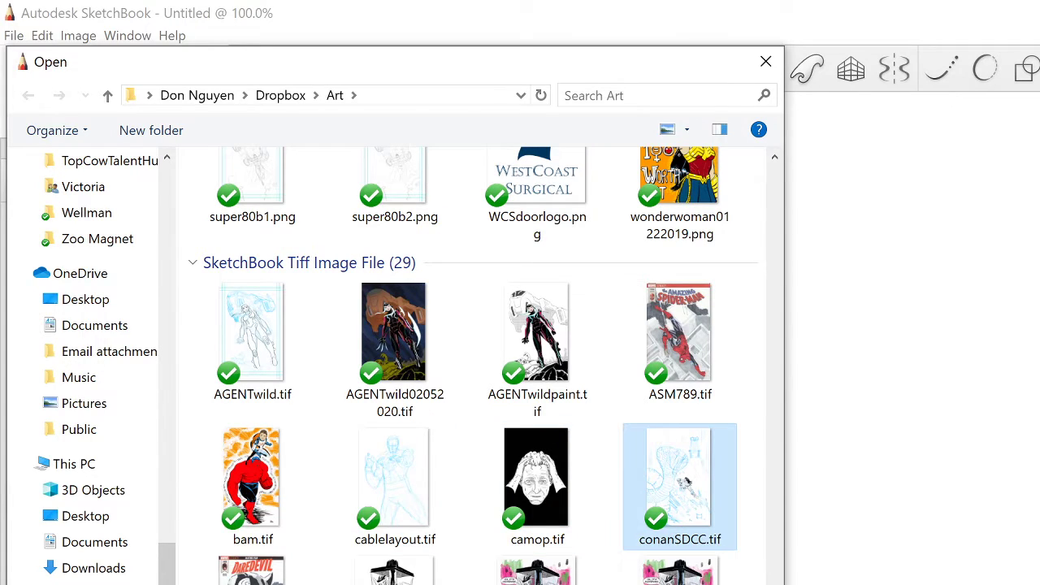
pyautogui.doubleClick(681, 480)
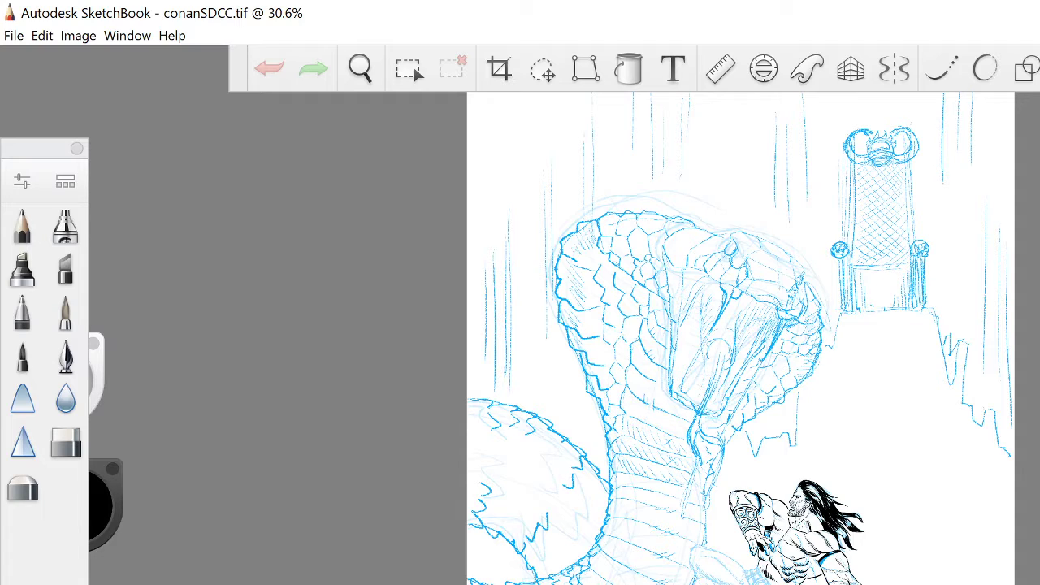
# Step: Try a short stroke along the French curve guide across the serpent's neck, undo it and close the guide
pyautogui.click(807, 68)
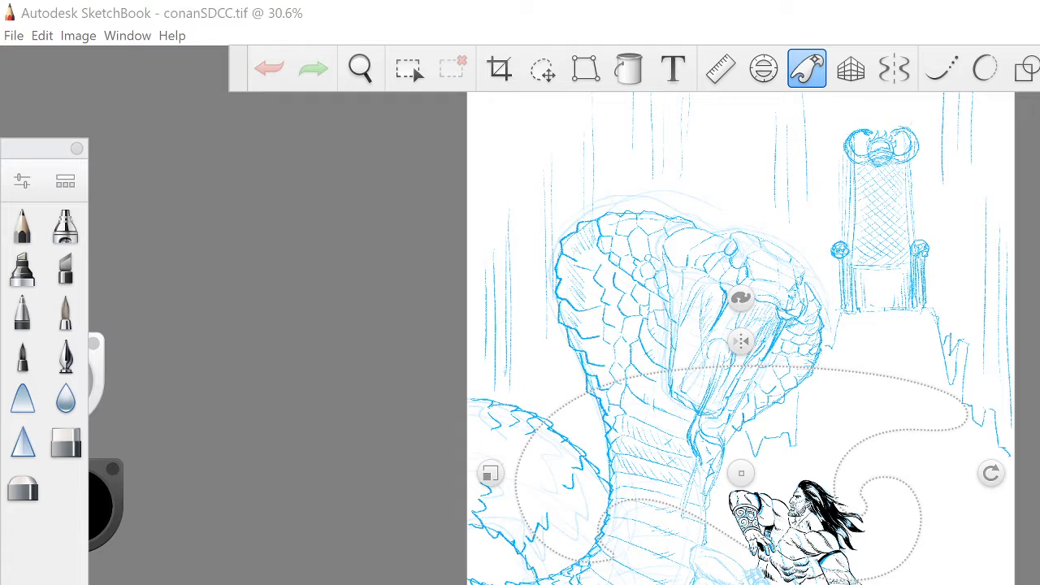
pyautogui.moveTo(659, 374); pyautogui.dragTo(587, 393)
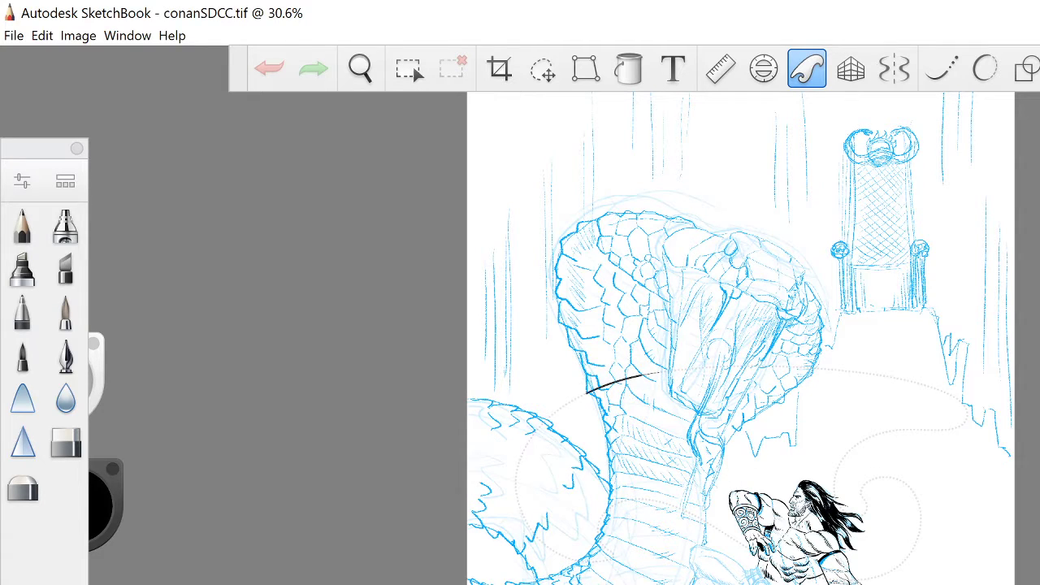
pyautogui.click(268, 68)
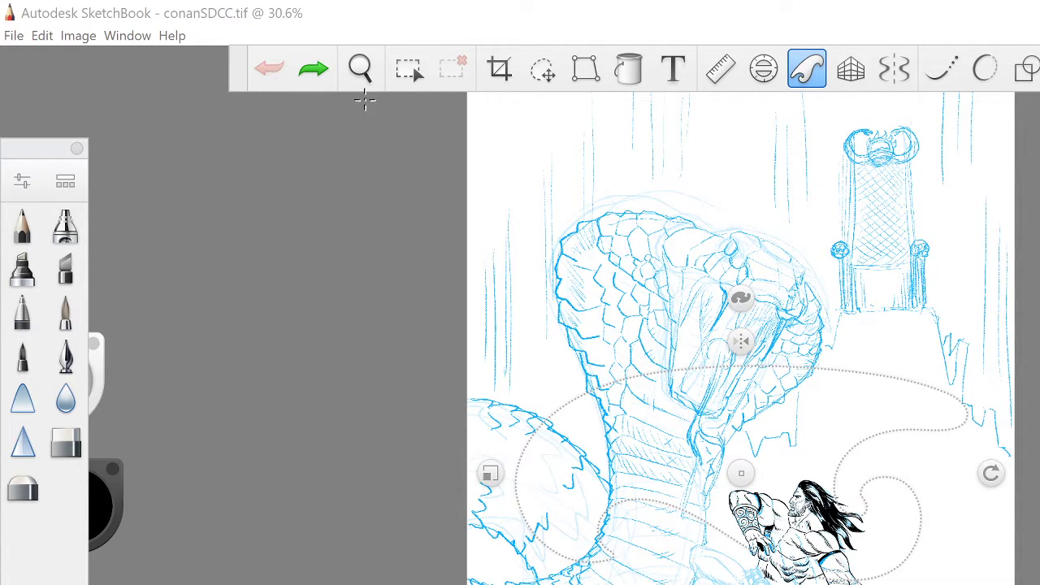
pyautogui.click(739, 582)
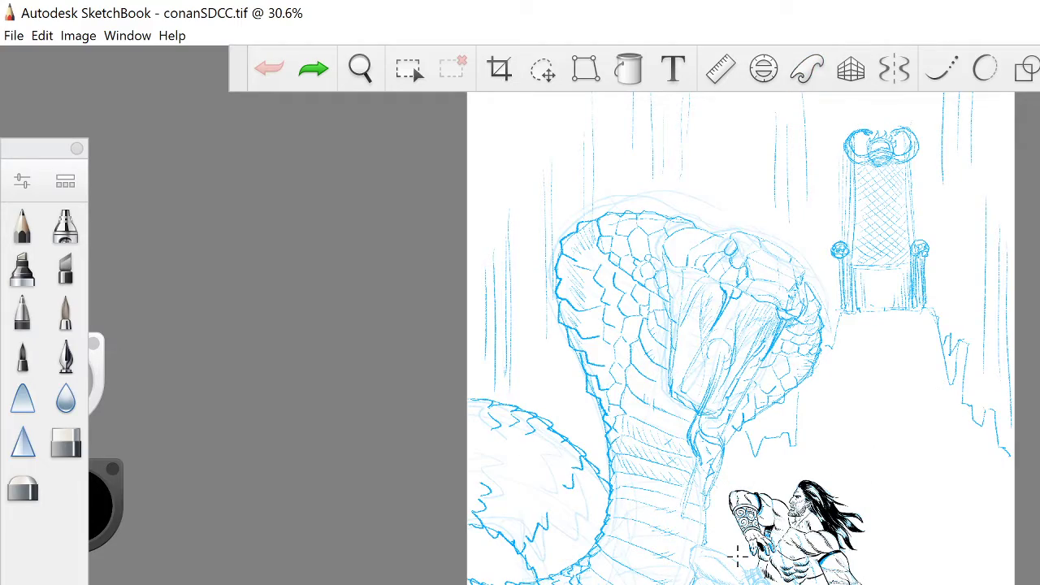
# Step: Bring up the French curve guide, turn it upright along the sword blade's right edge and enlarge it
pyautogui.scroll(2, 737, 556)
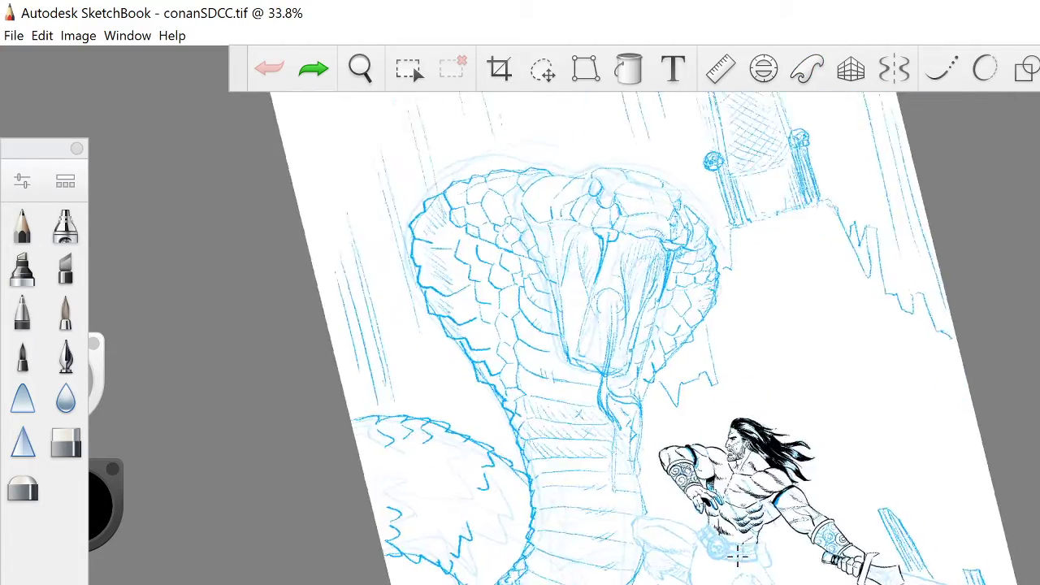
pyautogui.scroll(3, 737, 556)
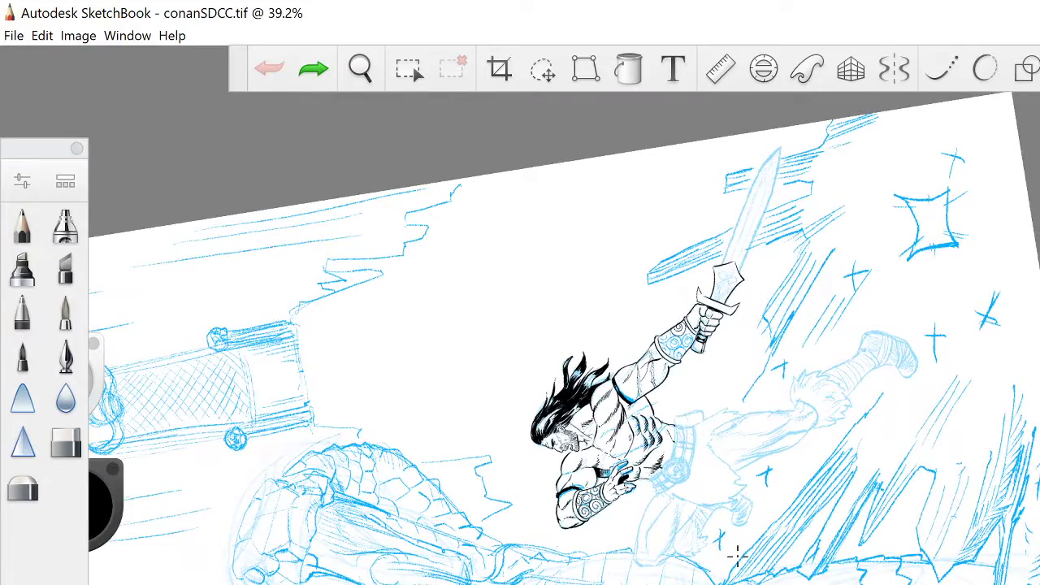
pyautogui.scroll(-1, 736, 556)
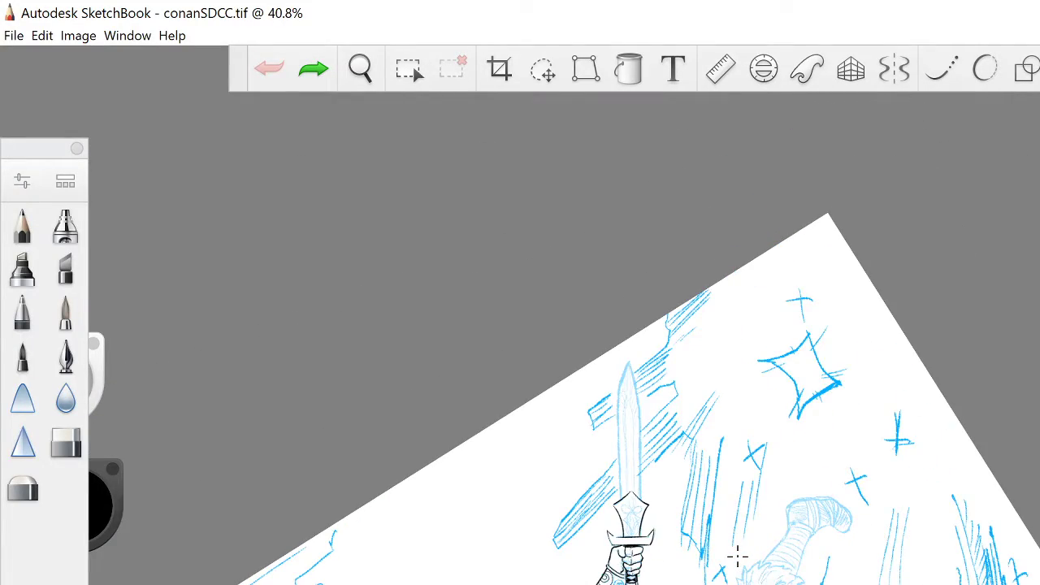
pyautogui.scroll(4, 737, 557)
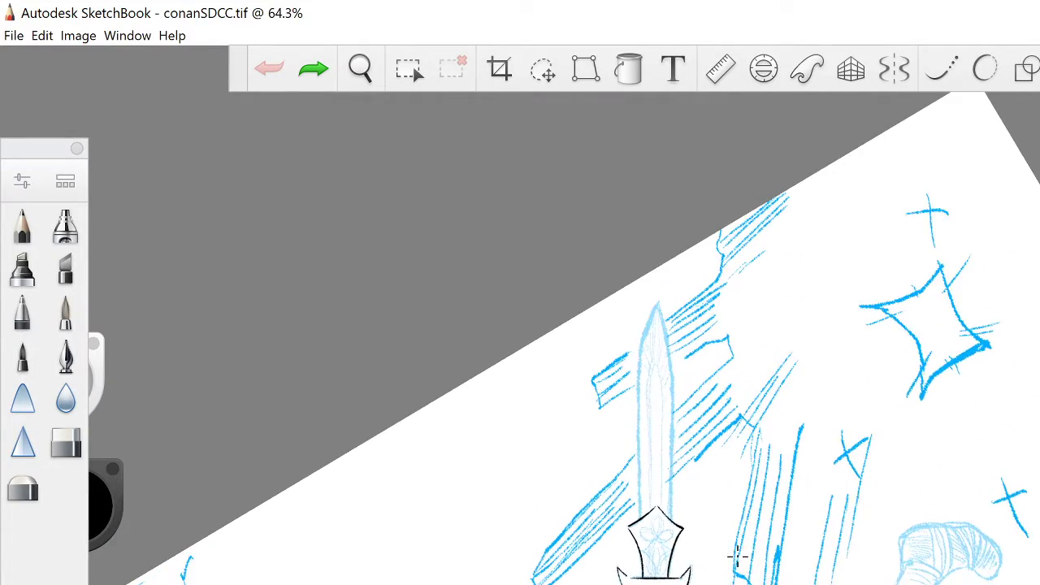
pyautogui.scroll(2, 737, 556)
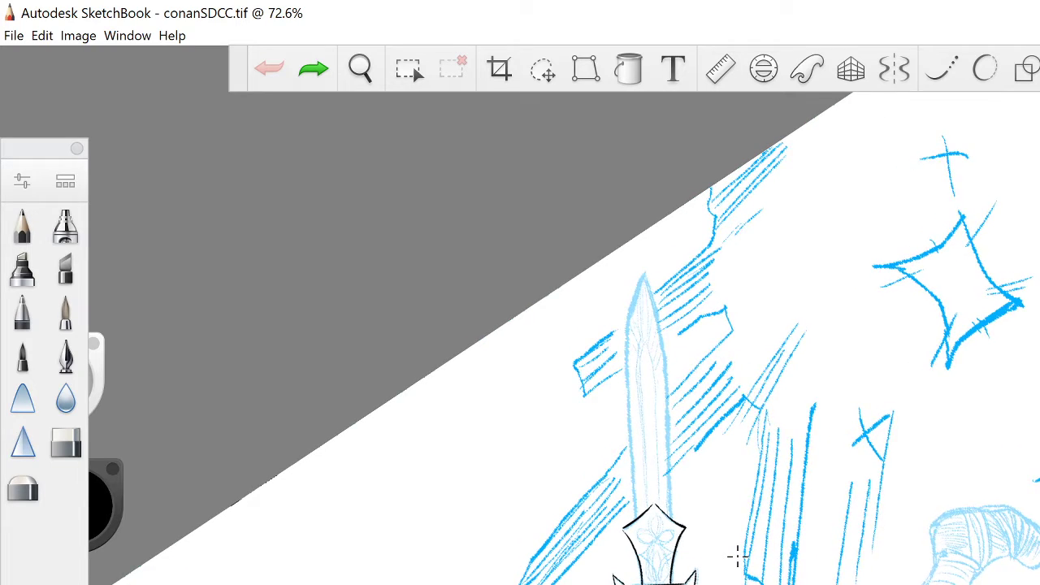
pyautogui.scroll(1, 737, 556)
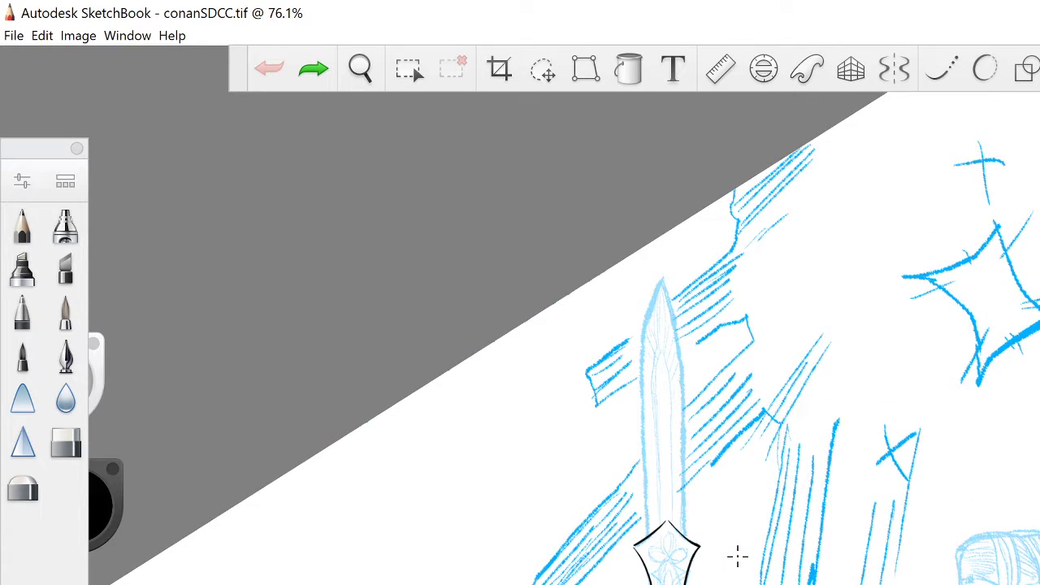
pyautogui.click(806, 68)
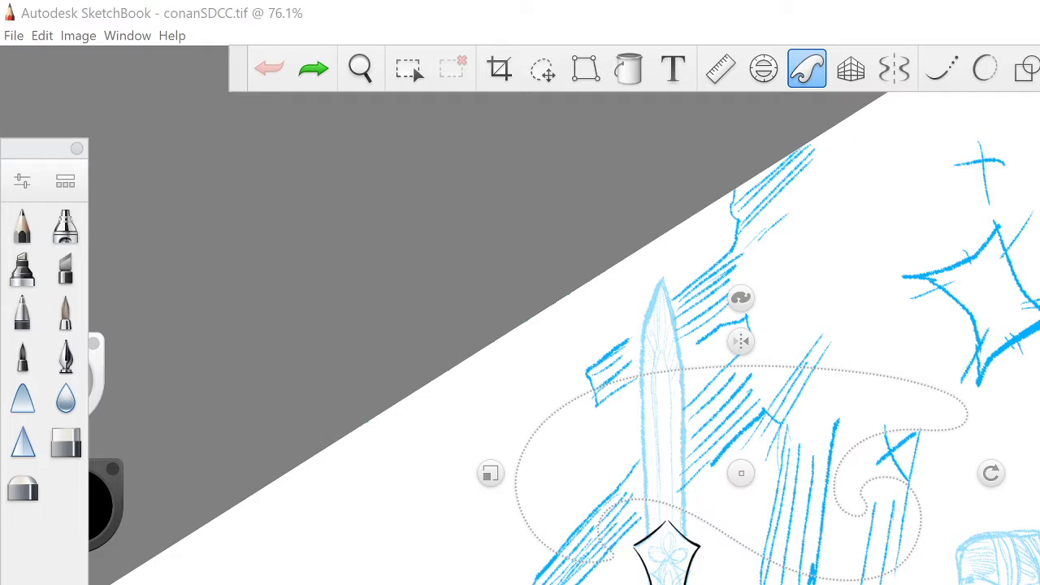
pyautogui.moveTo(991, 473); pyautogui.dragTo(742, 583)
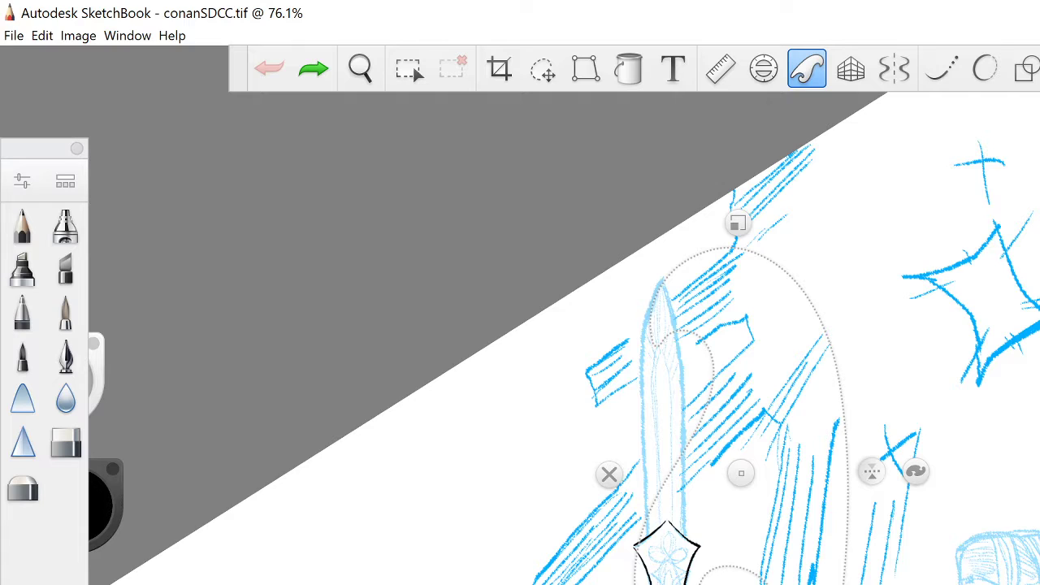
pyautogui.moveTo(741, 473); pyautogui.dragTo(582, 403)
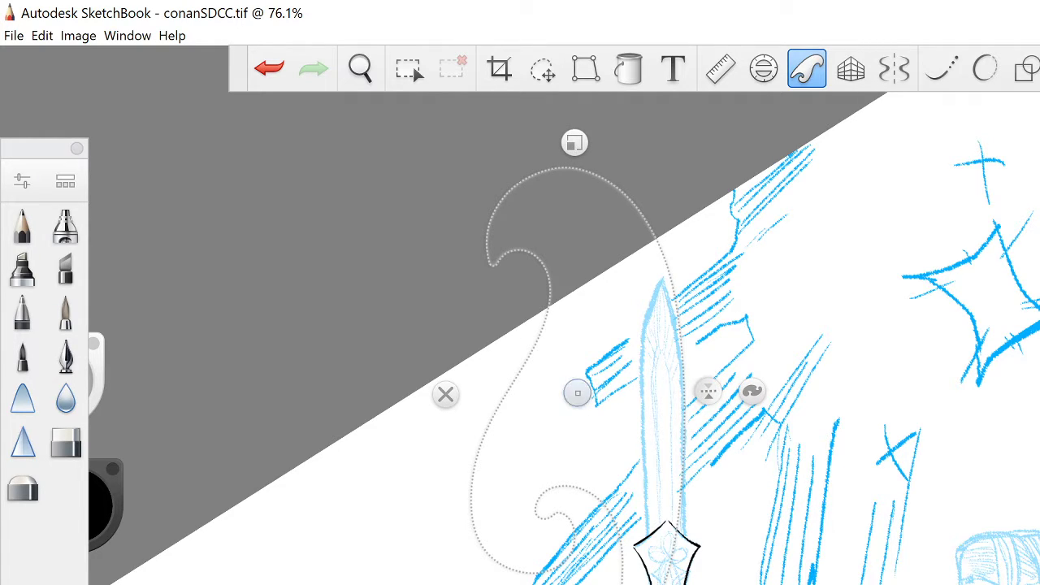
pyautogui.moveTo(574, 142); pyautogui.dragTo(574, 64)
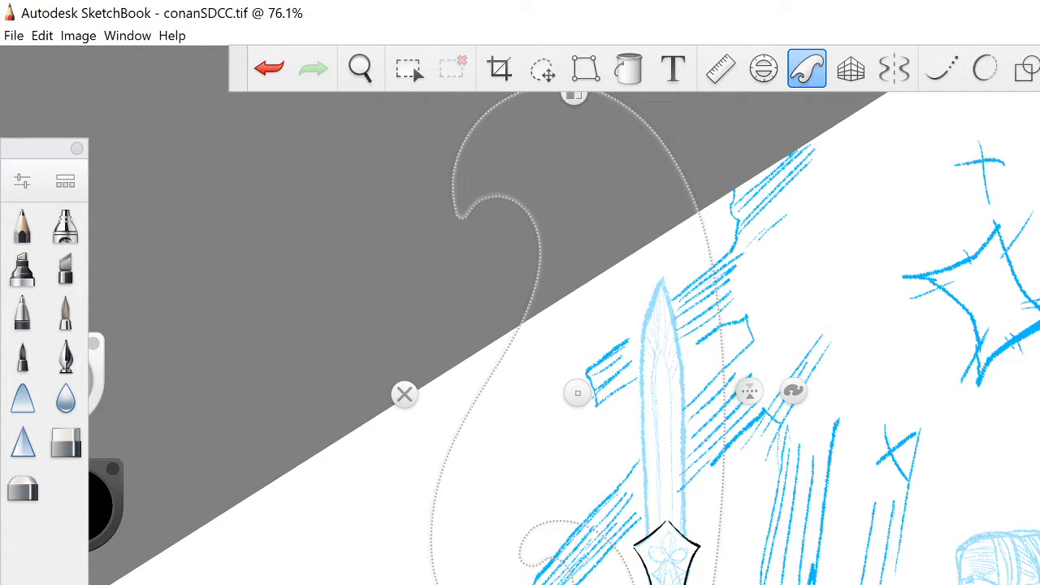
# Step: Fine-tune the French curve to the blade's right edge and ink that edge in black from the tip to the hilt
pyautogui.moveTo(715, 282); pyautogui.dragTo(706, 271)
pyautogui.moveTo(578, 393)
pyautogui.mouseDown()
pyautogui.moveTo(568, 430)
pyautogui.moveTo(550, 446)
pyautogui.moveTo(532, 432)
pyautogui.moveTo(529, 371)
pyautogui.mouseUp()
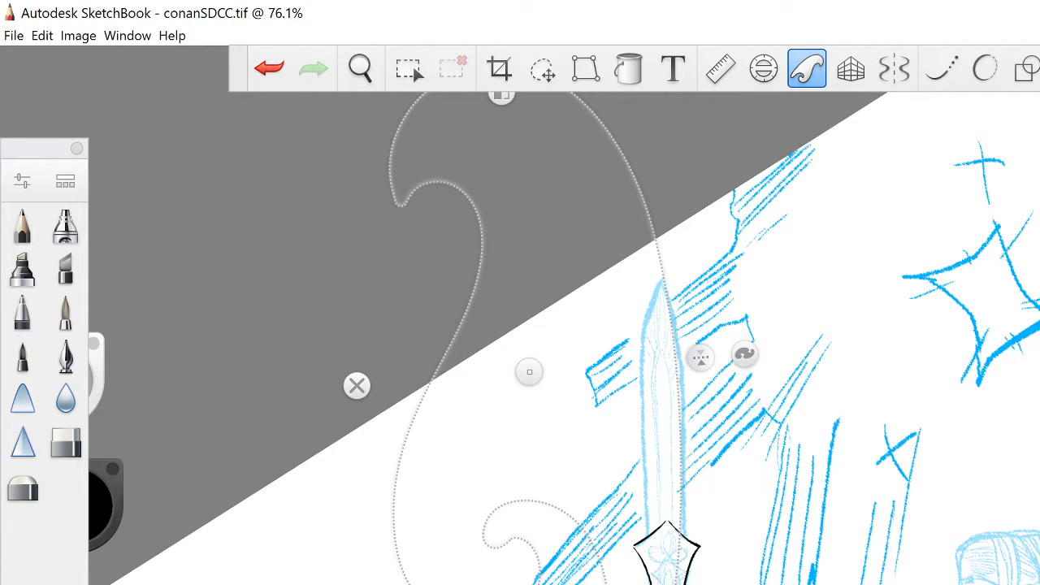
pyautogui.moveTo(654, 240); pyautogui.dragTo(649, 235)
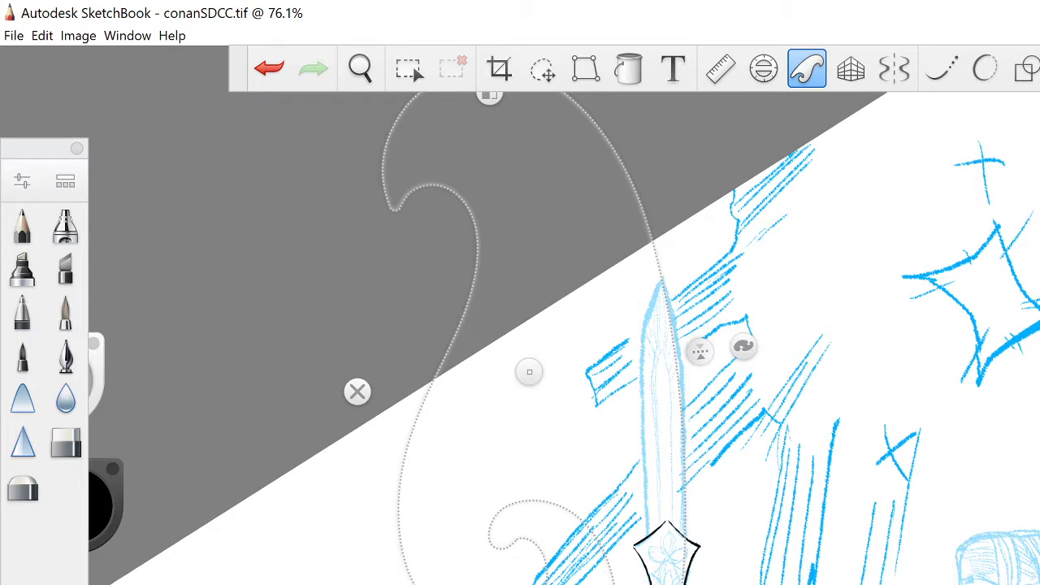
pyautogui.moveTo(743, 347); pyautogui.dragTo(744, 361)
pyautogui.moveTo(529, 371); pyautogui.dragTo(536, 431)
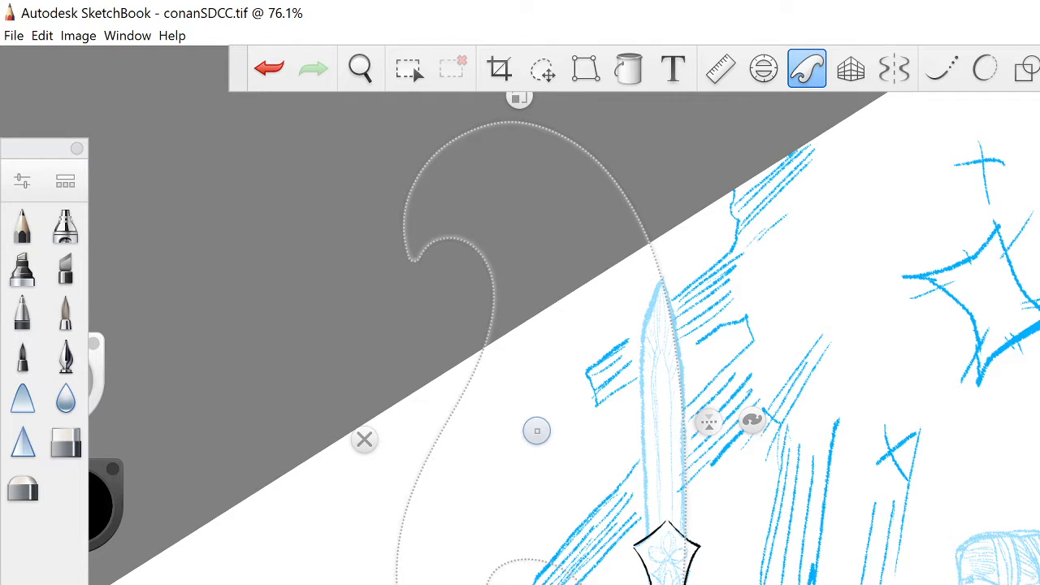
pyautogui.moveTo(660, 279); pyautogui.dragTo(686, 509)
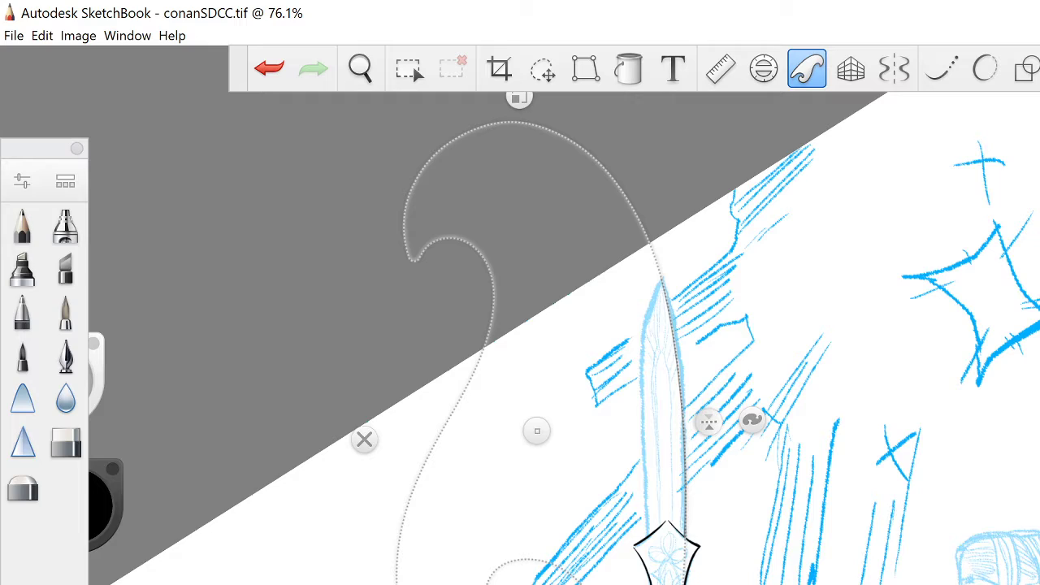
# Step: Flip and rotate the French curve guide and align it from the blade's tip along its left edge
pyautogui.click(708, 421)
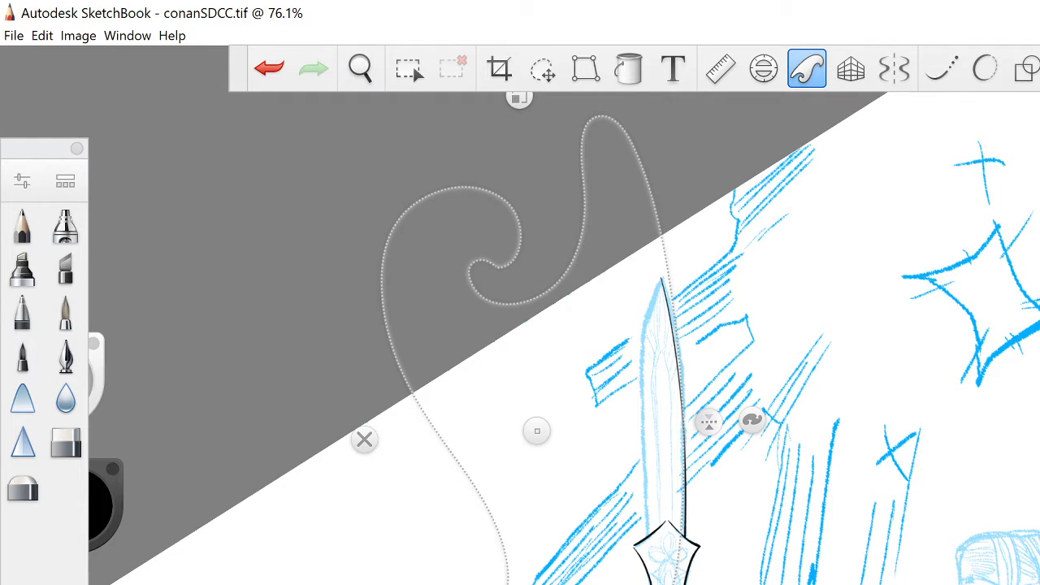
pyautogui.moveTo(555, 584); pyautogui.dragTo(547, 96)
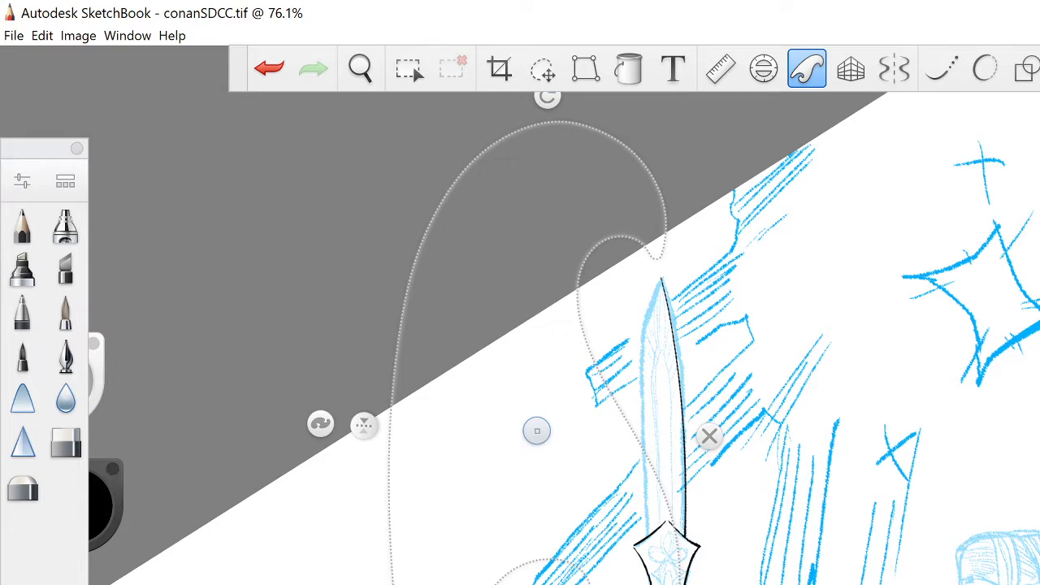
pyautogui.moveTo(537, 430); pyautogui.dragTo(788, 423)
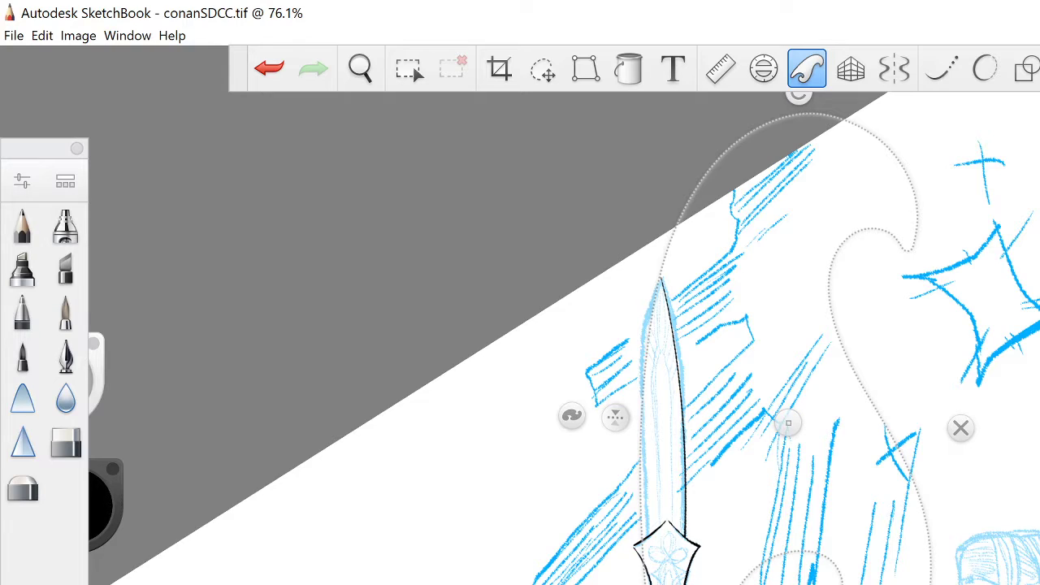
pyautogui.moveTo(799, 94); pyautogui.dragTo(792, 95)
pyautogui.moveTo(788, 423); pyautogui.dragTo(791, 404)
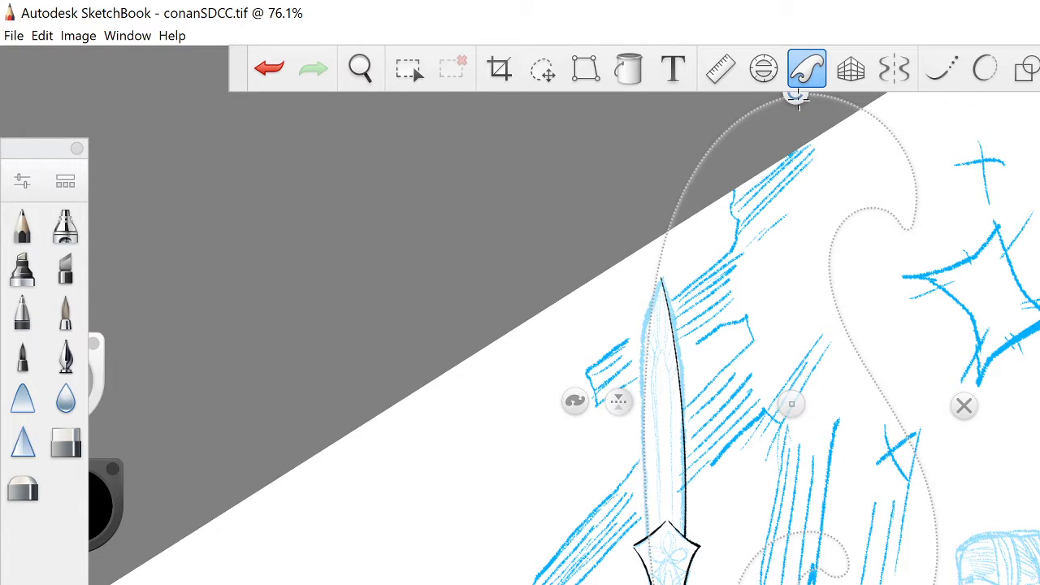
pyautogui.moveTo(796, 96); pyautogui.dragTo(800, 96)
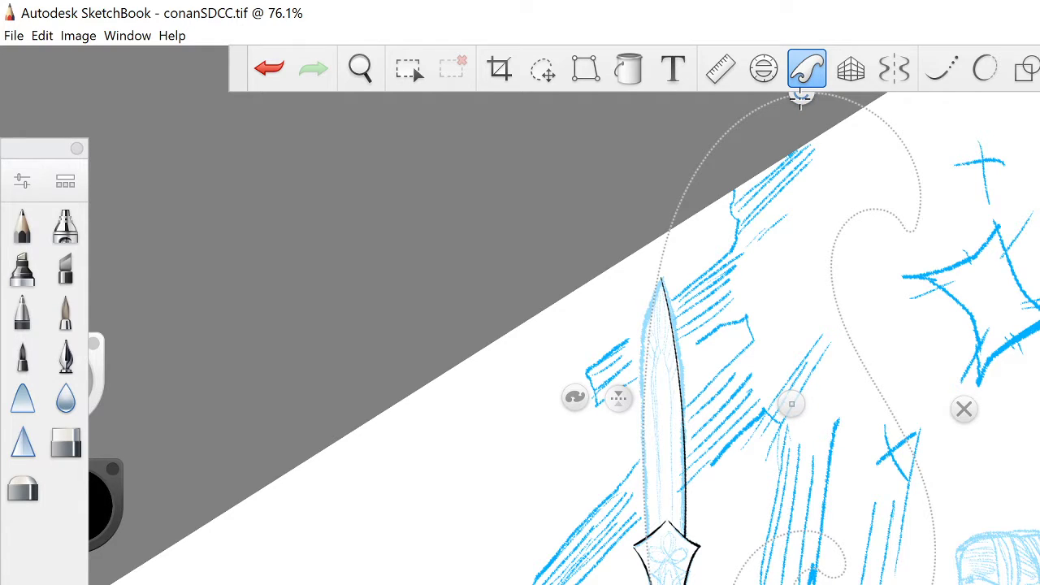
pyautogui.moveTo(800, 98); pyautogui.dragTo(801, 98)
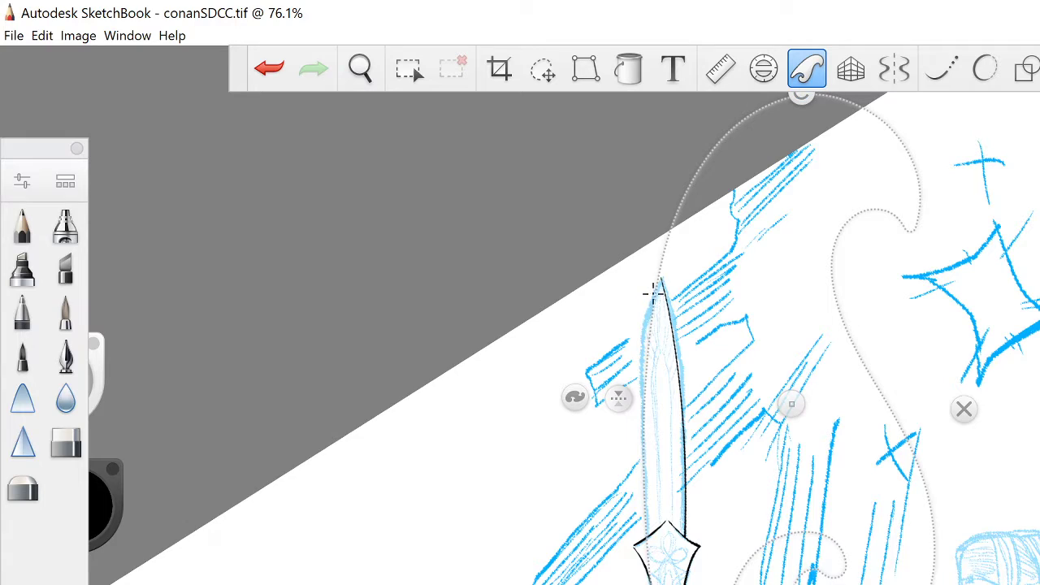
# Step: Ink the blade's left edge in black along the French curve from tip to hilt, and close the guide
pyautogui.moveTo(661, 279); pyautogui.dragTo(645, 523)
pyautogui.moveTo(663, 277); pyautogui.dragTo(662, 281)
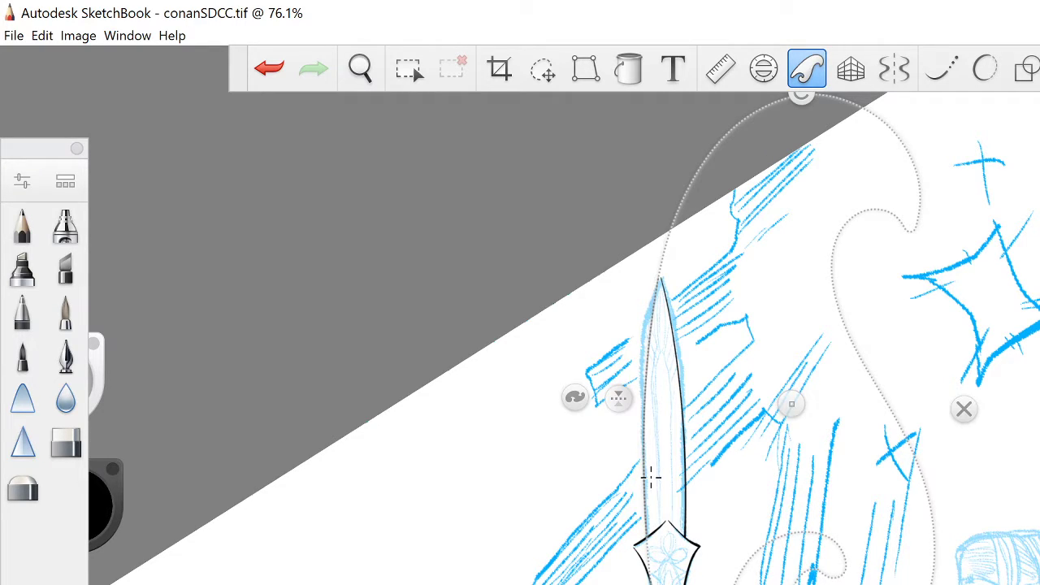
pyautogui.click(964, 408)
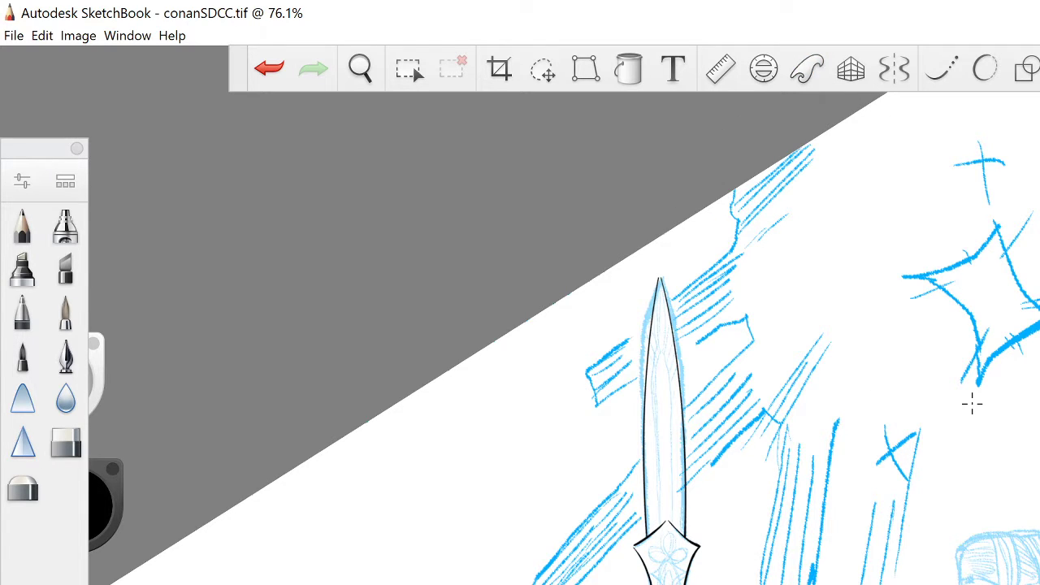
# Step: Return to the upright full-page view of the drawing and save conanSDCC.tif
pyautogui.scroll(-3, 971, 403)
pyautogui.scroll(2, 972, 404)
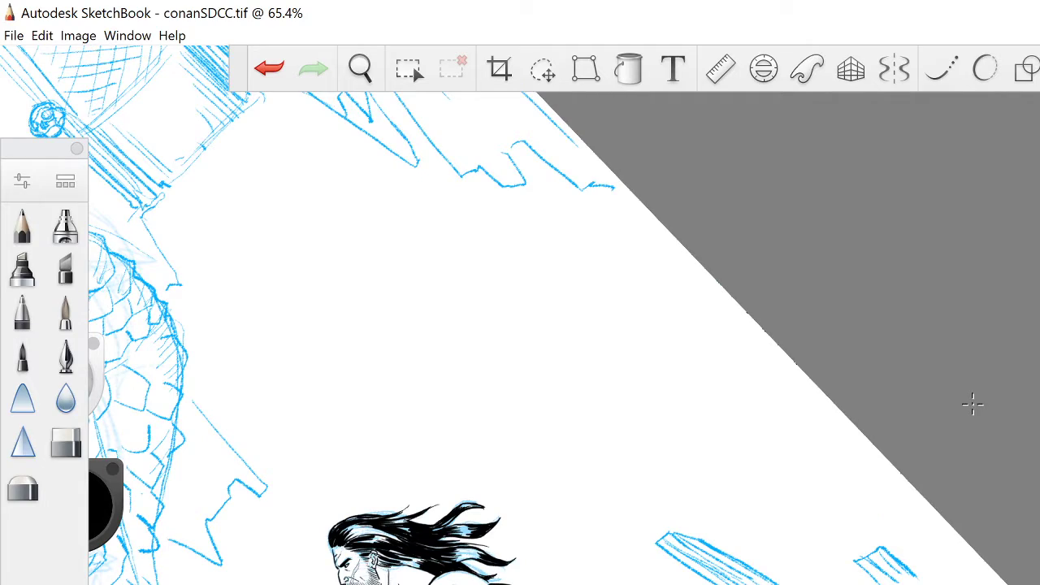
pyautogui.scroll(-4, 972, 404)
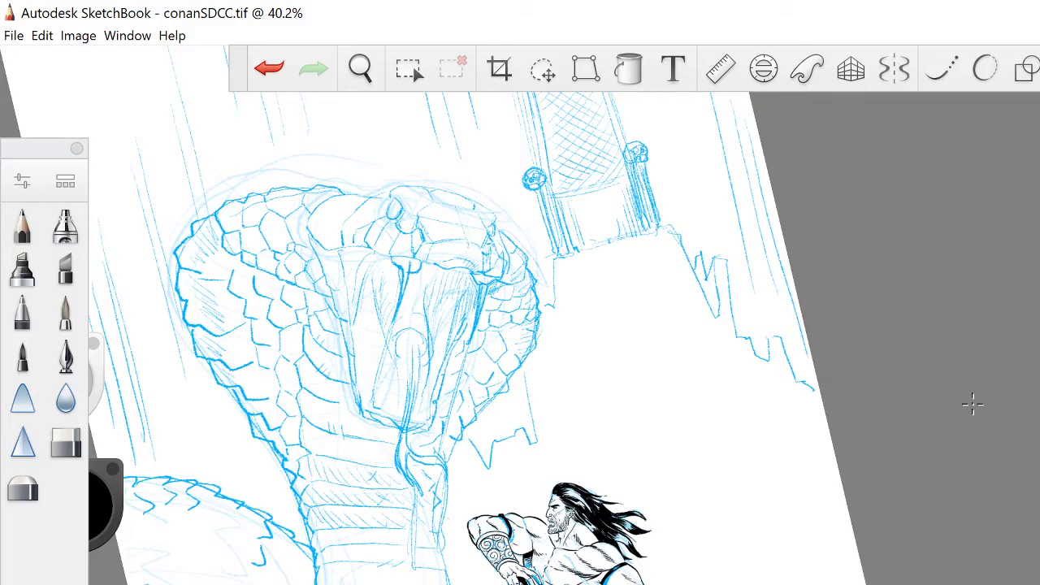
pyautogui.scroll(-2, 972, 404)
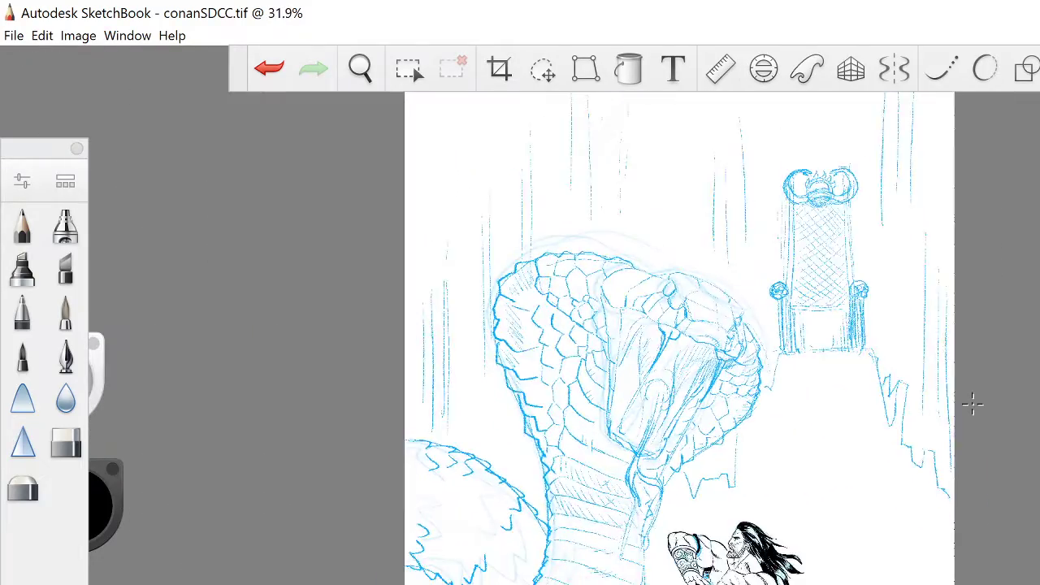
pyautogui.scroll(-1, 972, 403)
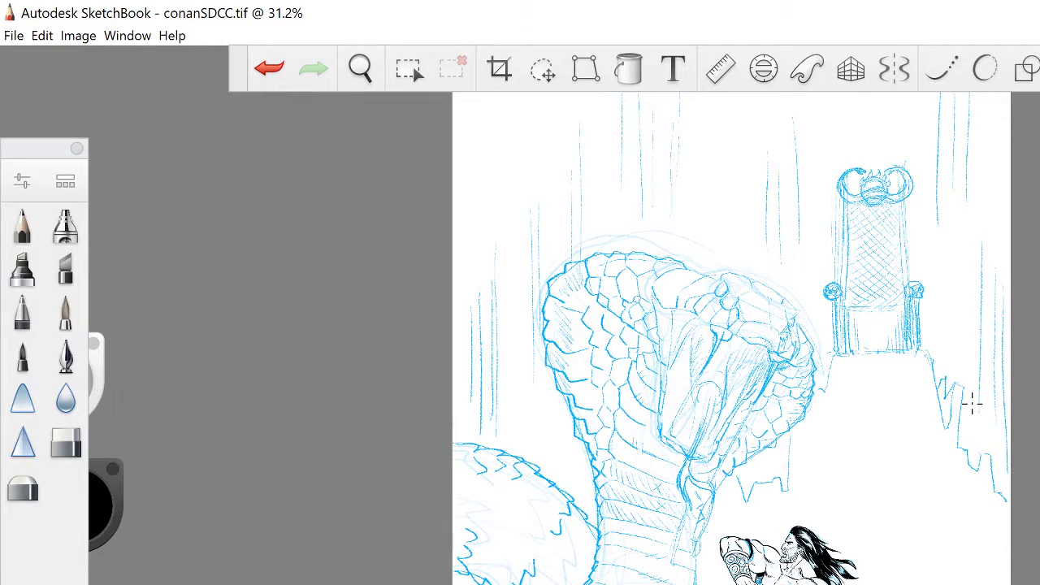
pyautogui.click(13, 36)
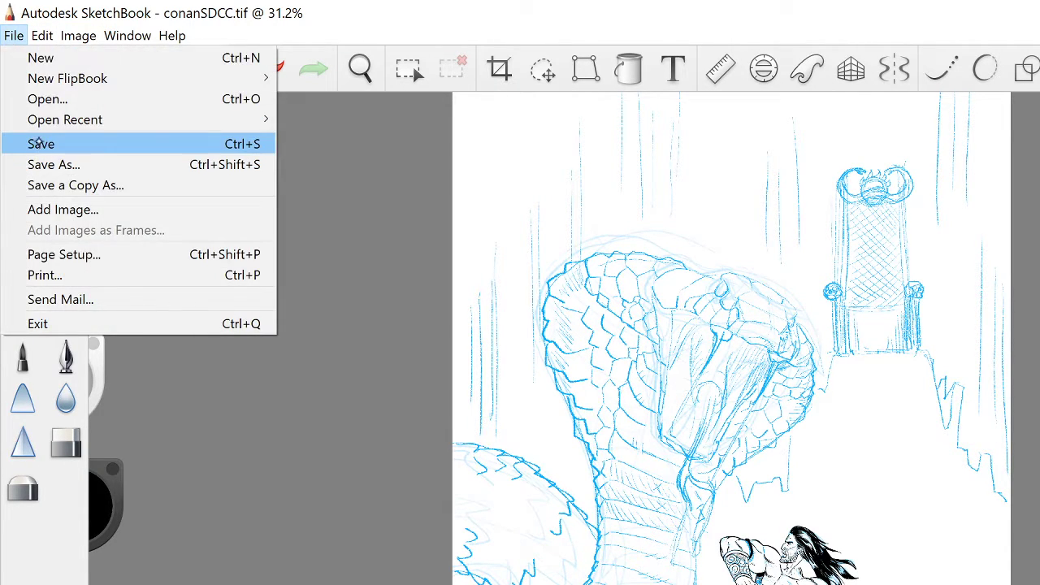
pyautogui.click(39, 144)
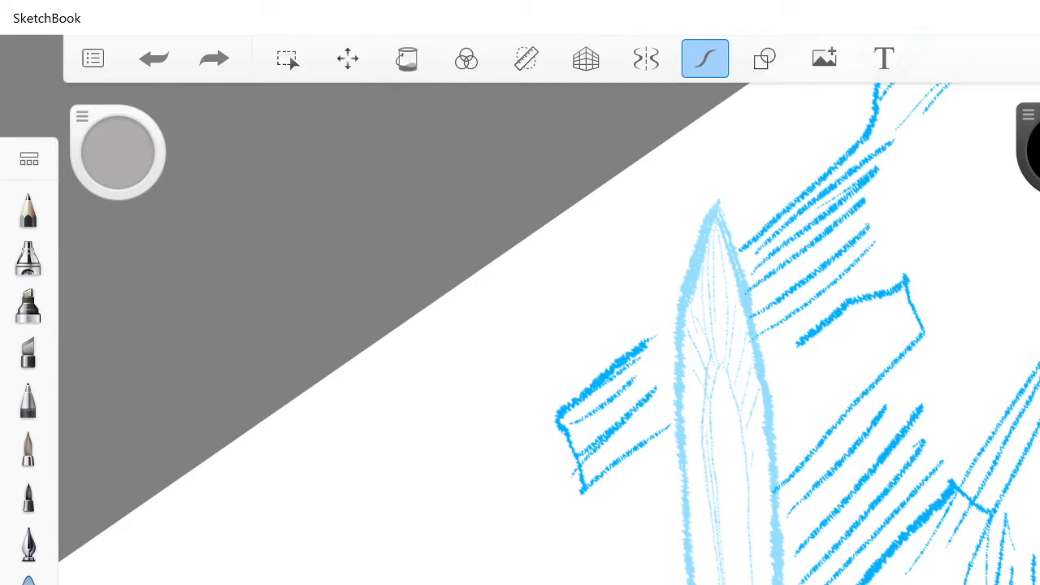
# Step: Switch to the tablet-style version of SketchBook and reopen conanSDCC.tif from the Dropbox Art folder
pyautogui.click(93, 58)
pyautogui.click(192, 290)
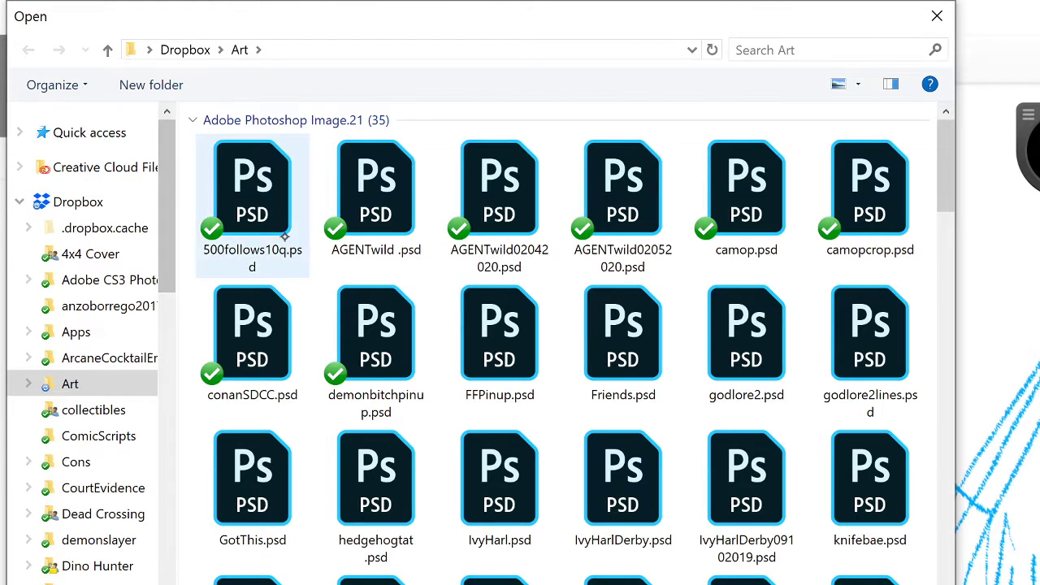
pyautogui.moveTo(946, 198); pyautogui.dragTo(939, 538)
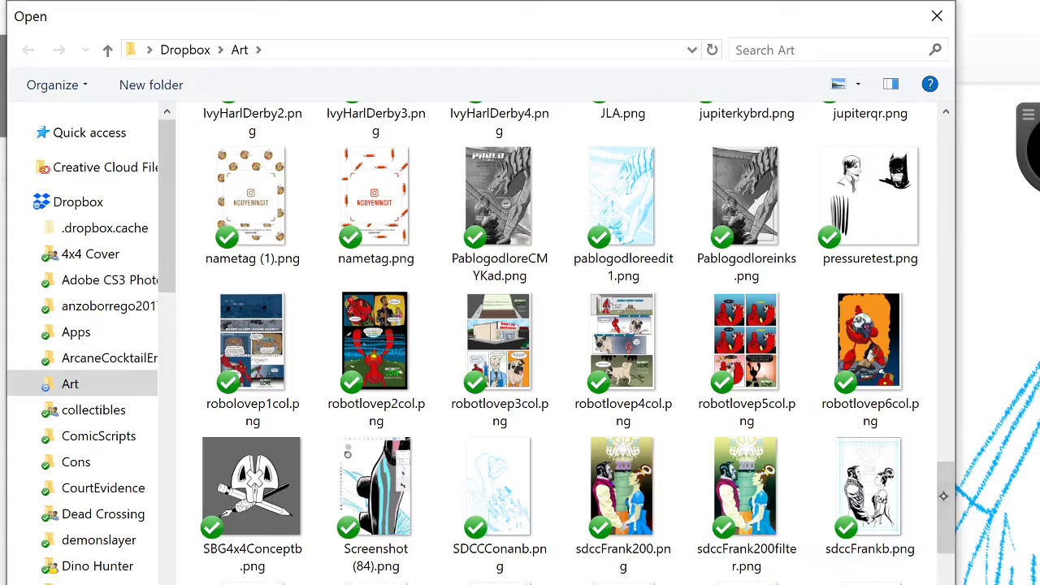
pyautogui.moveTo(943, 497); pyautogui.dragTo(923, 519)
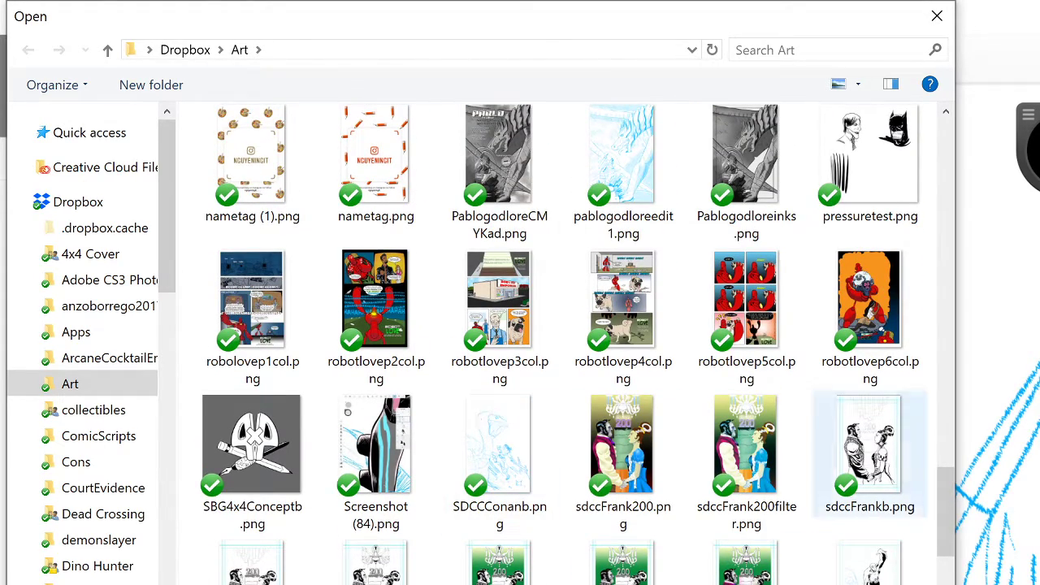
pyautogui.scroll(-10, 725, 485)
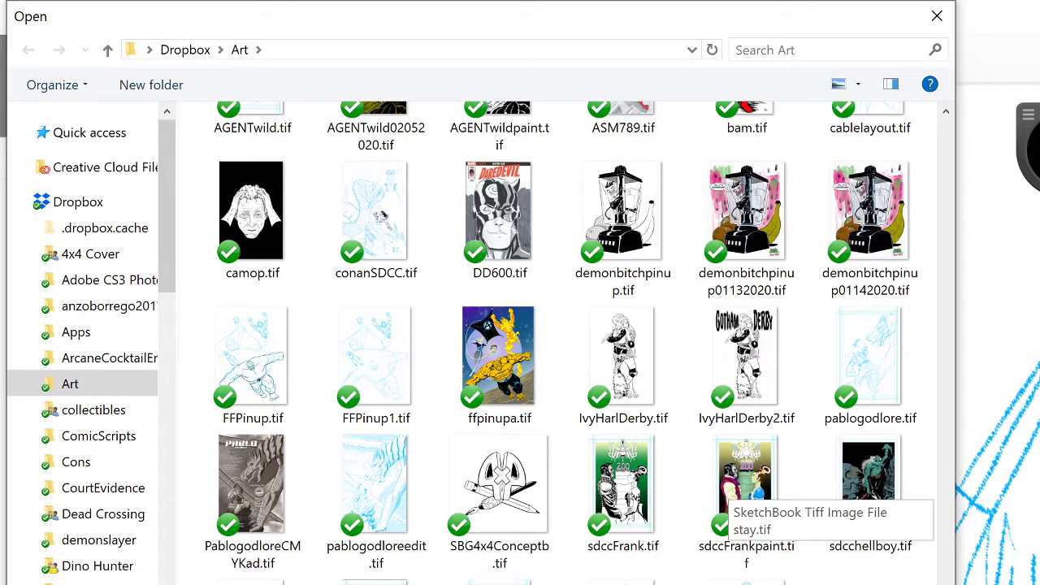
pyautogui.scroll(1, 725, 486)
pyautogui.scroll(1, 731, 484)
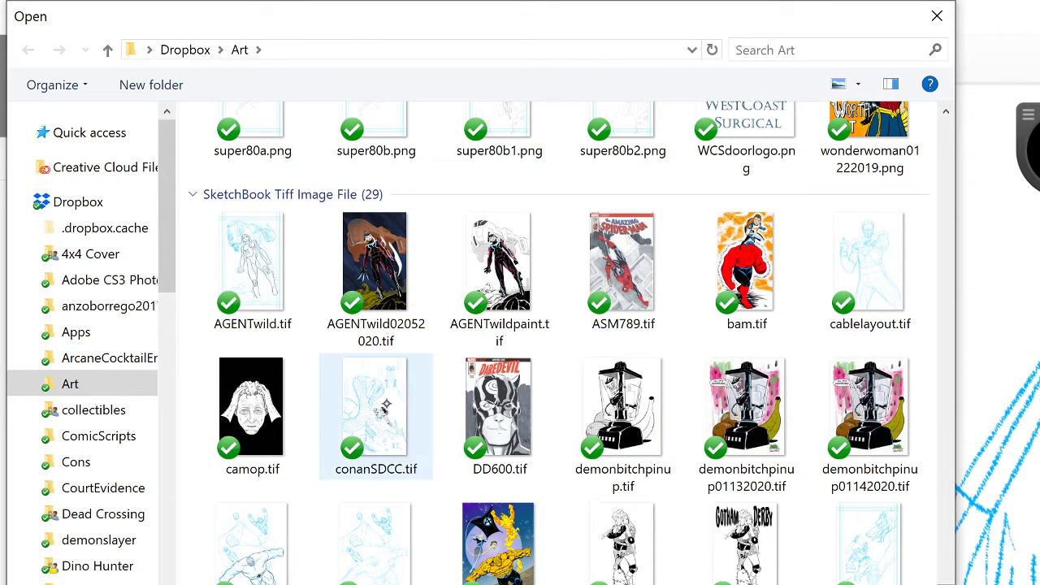
pyautogui.doubleClick(377, 413)
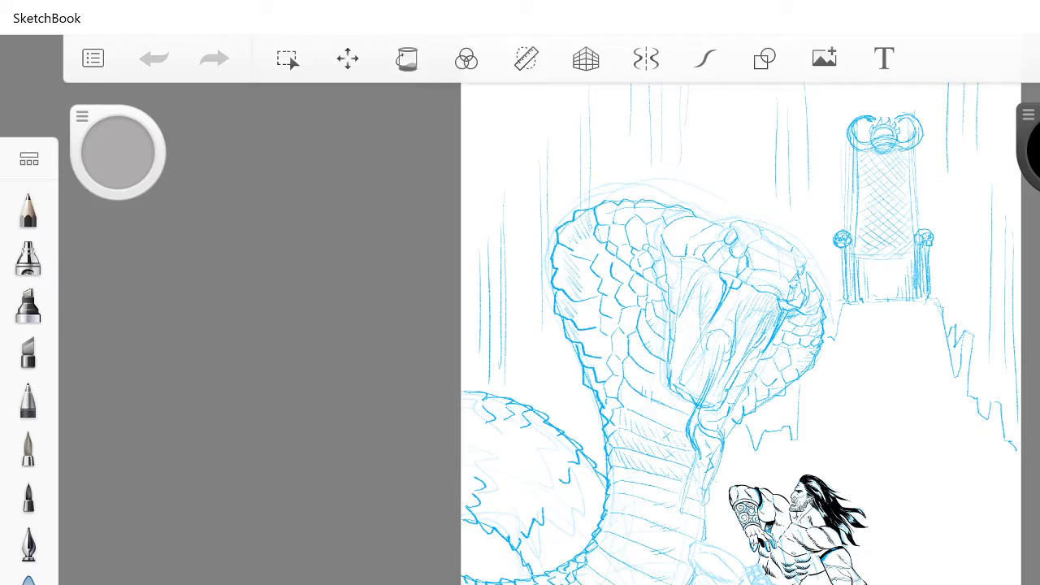
pyautogui.scroll(8, 617, 333)
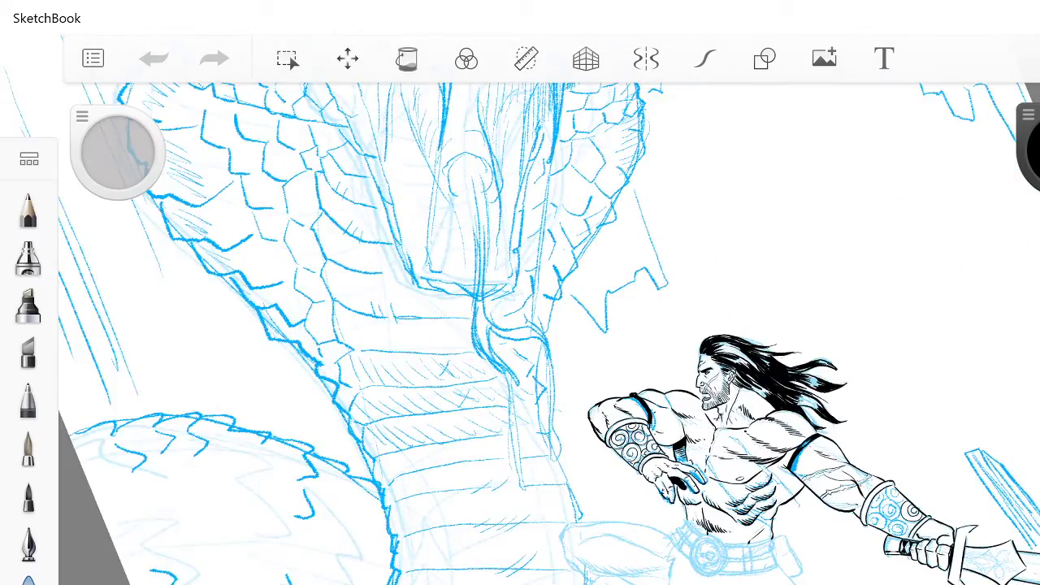
# Step: Ink the belt buckle's circular outline in black with the Medium Brush and Predictive Stroke enabled
pyautogui.scroll(8, 617, 333)
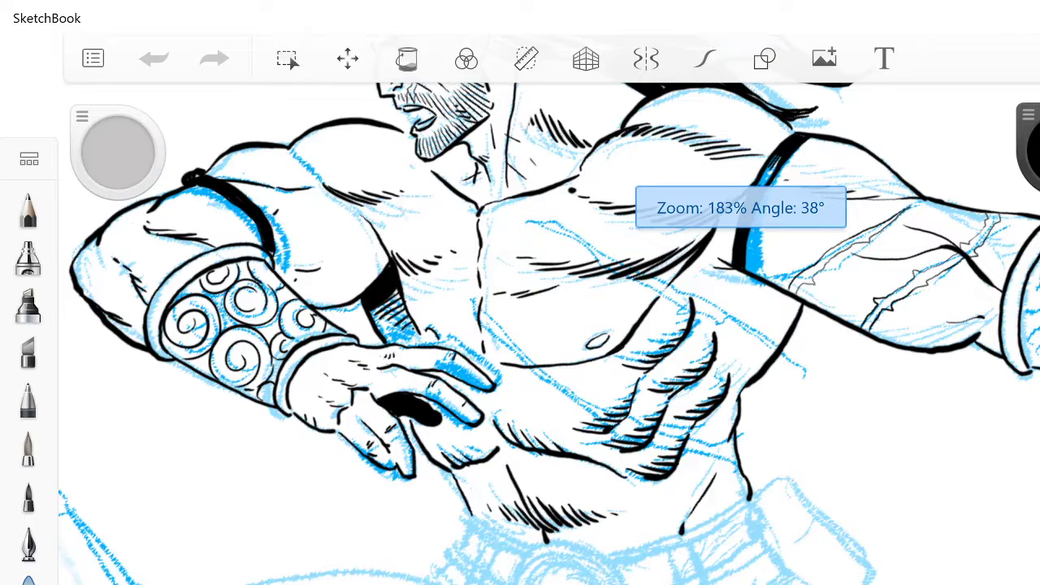
pyautogui.scroll(-1, 618, 333)
pyautogui.moveTo(662, 256); pyautogui.dragTo(654, 248)
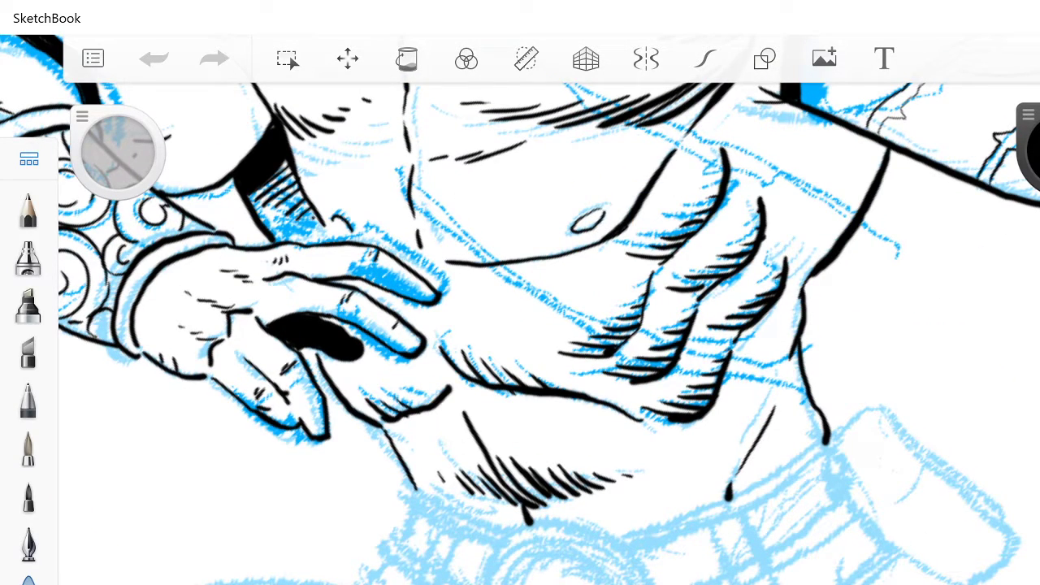
pyautogui.click(29, 158)
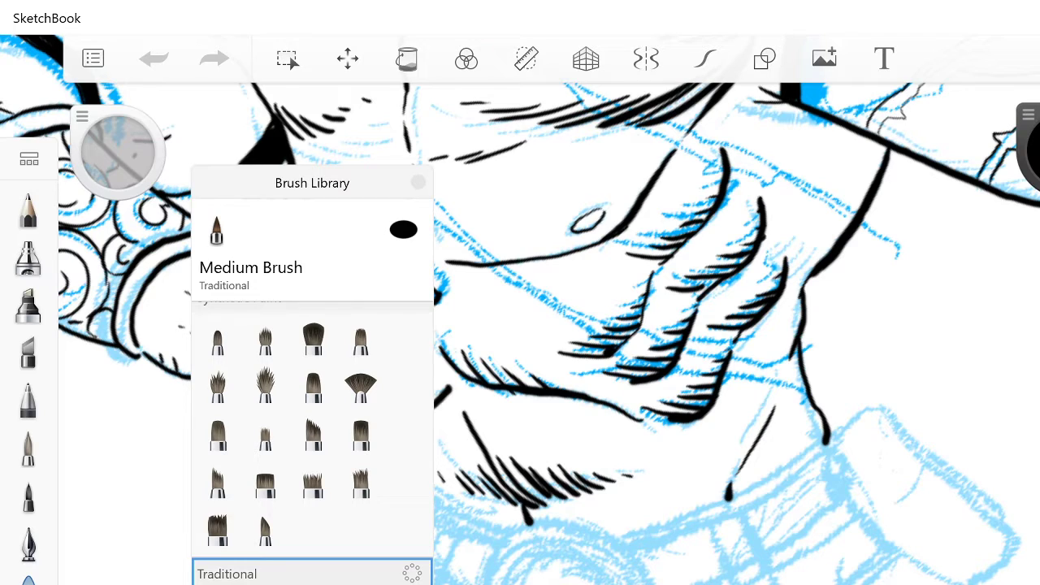
pyautogui.click(417, 182)
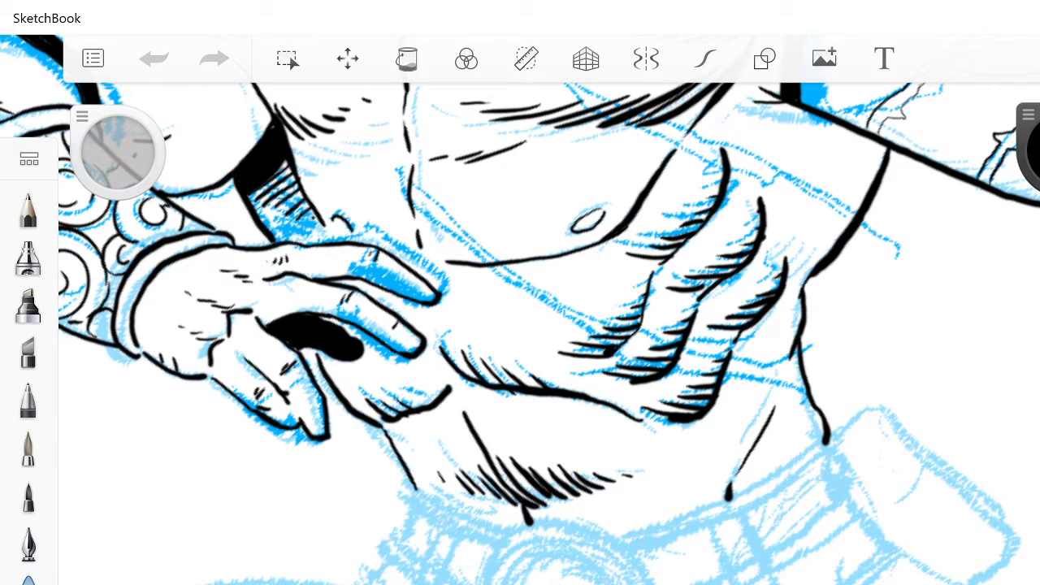
pyautogui.scroll(4, 537, 325)
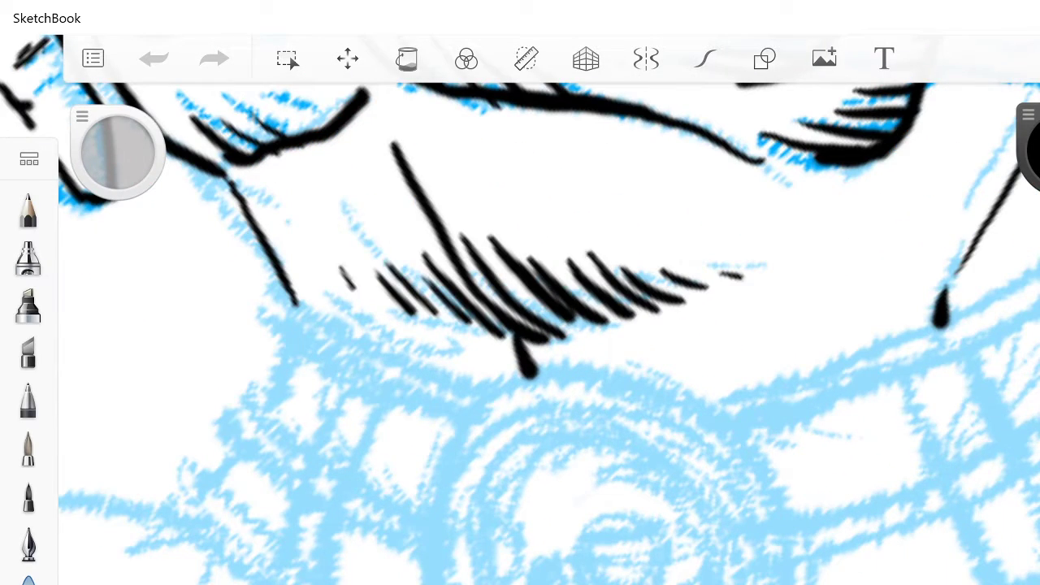
pyautogui.click(705, 58)
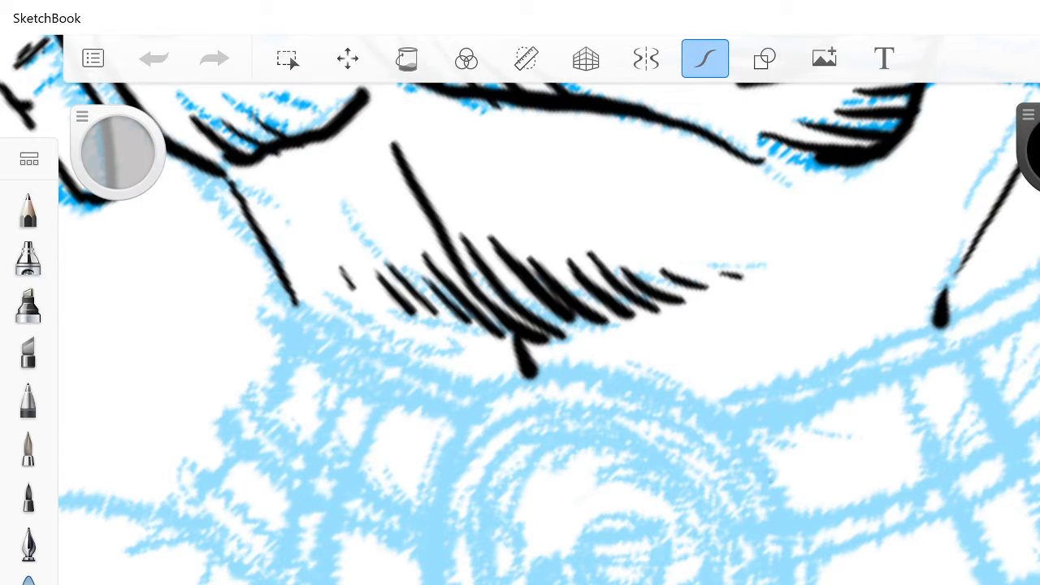
pyautogui.moveTo(776, 485)
pyautogui.mouseDown()
pyautogui.moveTo(634, 381)
pyautogui.moveTo(492, 375)
pyautogui.moveTo(414, 508)
pyautogui.moveTo(410, 580)
pyautogui.moveTo(781, 562)
pyautogui.moveTo(749, 441)
pyautogui.mouseUp()
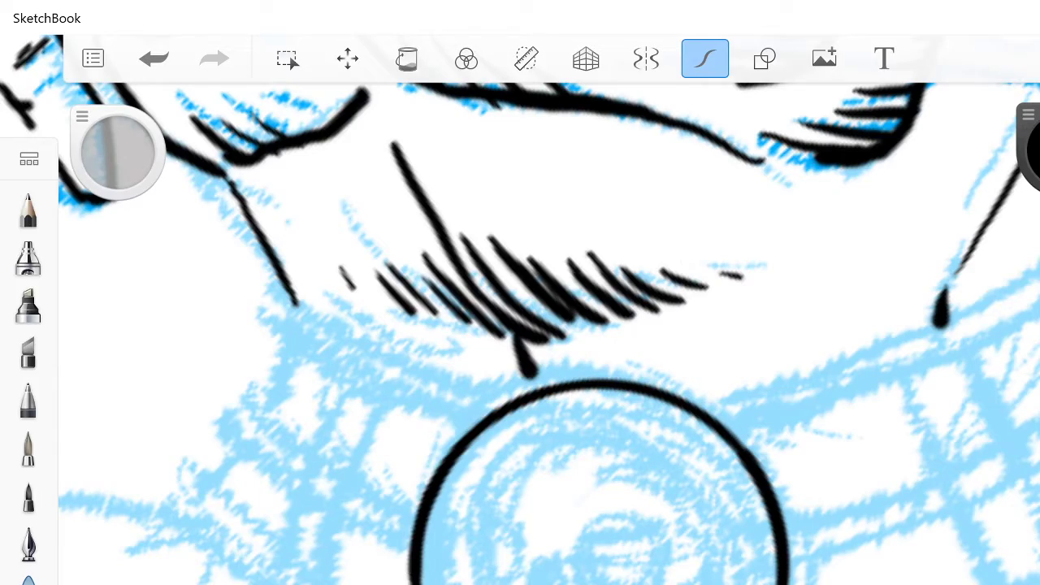
# Step: Disable Predictive Stroke and ink the outline of a skull's cranium and cheeks freehand inside the round belt buckle
pyautogui.scroll(-10, 520, 325)
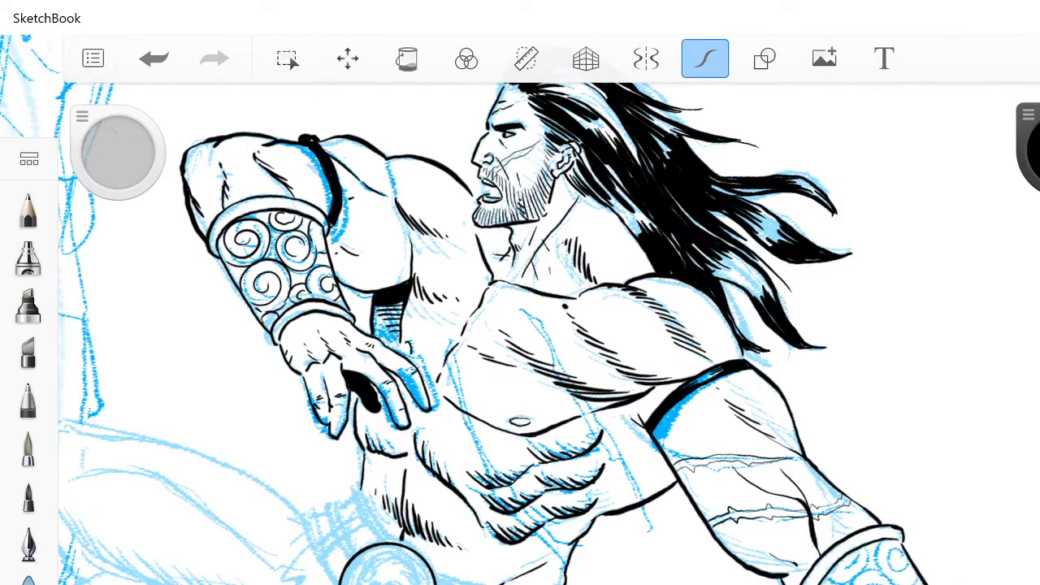
pyautogui.scroll(3, 520, 325)
pyautogui.scroll(10, 568, 341)
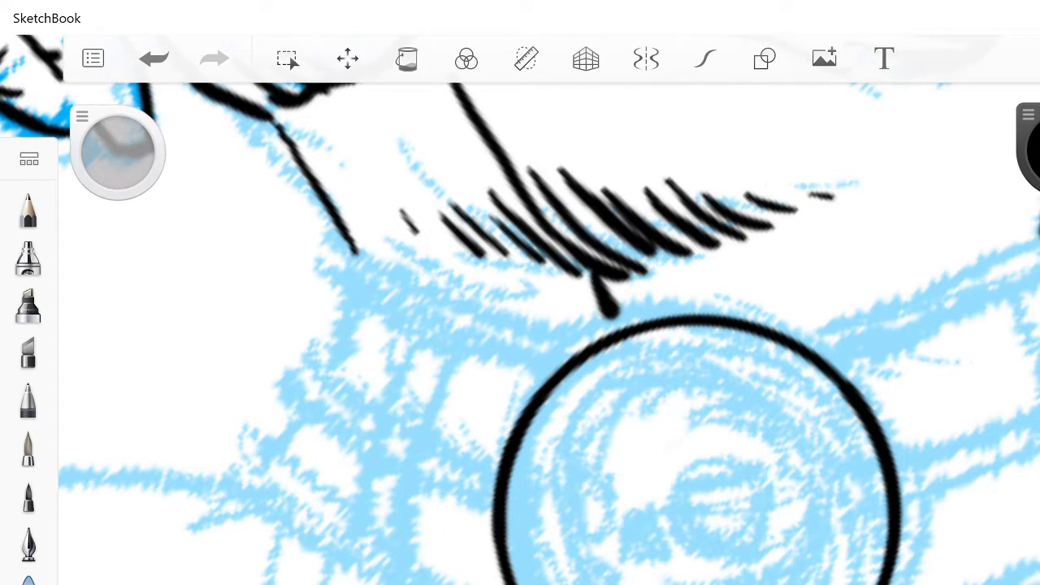
pyautogui.scroll(3, 585, 325)
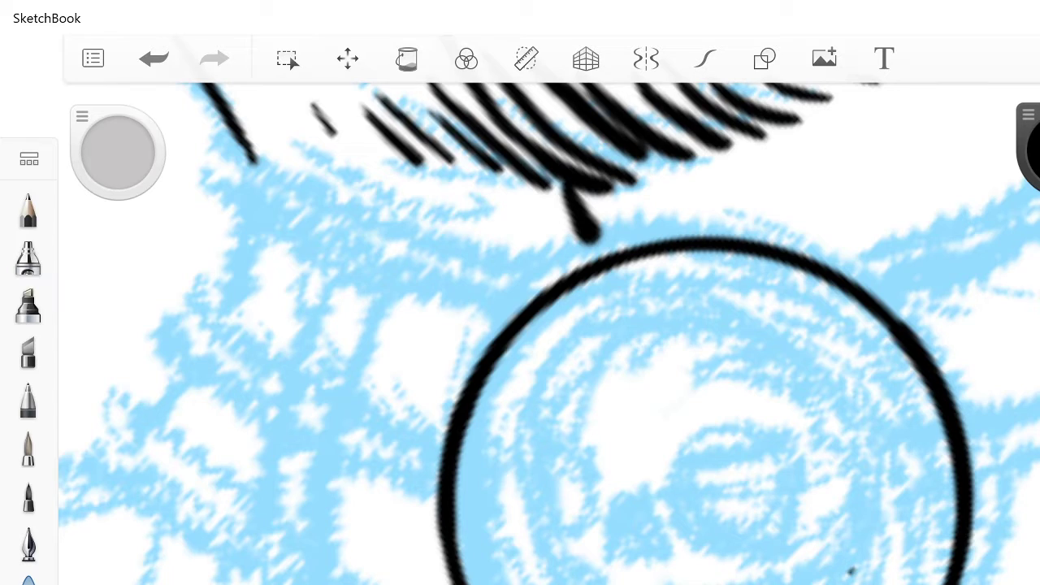
pyautogui.moveTo(850, 572)
pyautogui.mouseDown()
pyautogui.moveTo(886, 483)
pyautogui.moveTo(859, 389)
pyautogui.moveTo(785, 333)
pyautogui.moveTo(657, 310)
pyautogui.moveTo(627, 319)
pyautogui.moveTo(546, 394)
pyautogui.moveTo(524, 463)
pyautogui.moveTo(539, 556)
pyautogui.moveTo(572, 575)
pyautogui.mouseUp()
pyautogui.moveTo(858, 567); pyautogui.dragTo(773, 581)
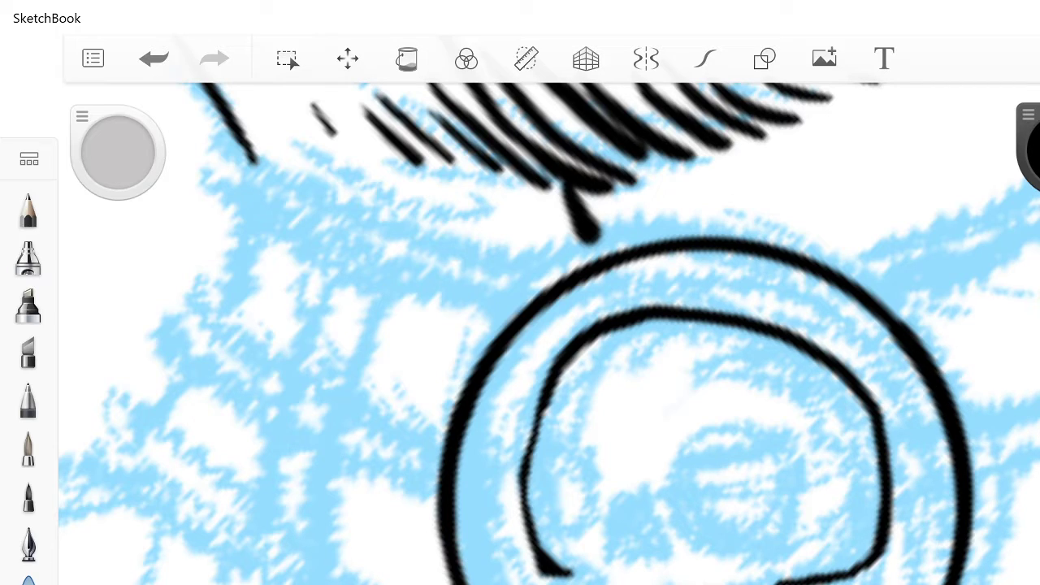
pyautogui.moveTo(609, 582)
pyautogui.mouseDown()
pyautogui.moveTo(561, 578)
pyautogui.moveTo(524, 533)
pyautogui.mouseUp()
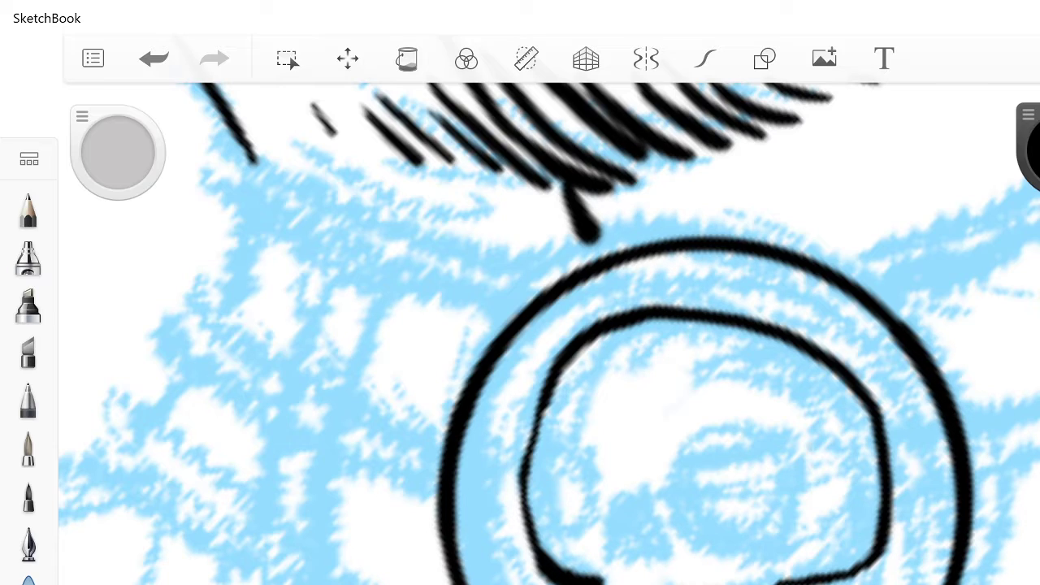
# Step: Ink the skull's two round eye sockets and its nose hole, filling their inner shapes with solid black
pyautogui.moveTo(826, 478)
pyautogui.mouseDown()
pyautogui.moveTo(776, 433)
pyautogui.moveTo(742, 442)
pyautogui.moveTo(720, 483)
pyautogui.moveTo(733, 523)
pyautogui.mouseUp()
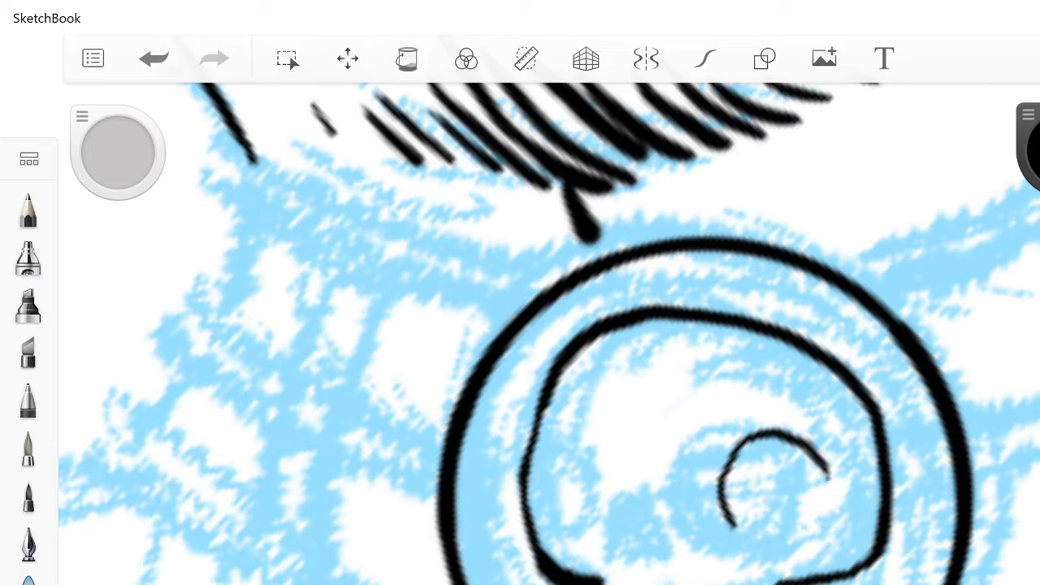
pyautogui.moveTo(812, 456)
pyautogui.mouseDown()
pyautogui.moveTo(800, 540)
pyautogui.moveTo(754, 548)
pyautogui.moveTo(718, 496)
pyautogui.mouseUp()
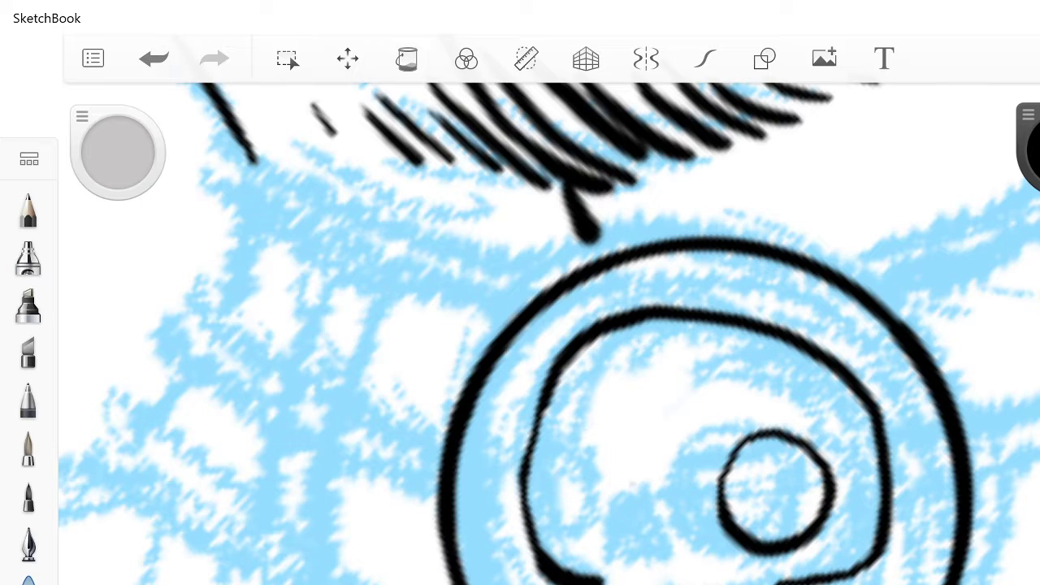
pyautogui.moveTo(634, 447)
pyautogui.mouseDown()
pyautogui.moveTo(637, 497)
pyautogui.moveTo(621, 533)
pyautogui.moveTo(586, 545)
pyautogui.moveTo(561, 529)
pyautogui.moveTo(548, 480)
pyautogui.moveTo(564, 442)
pyautogui.moveTo(631, 450)
pyautogui.mouseUp()
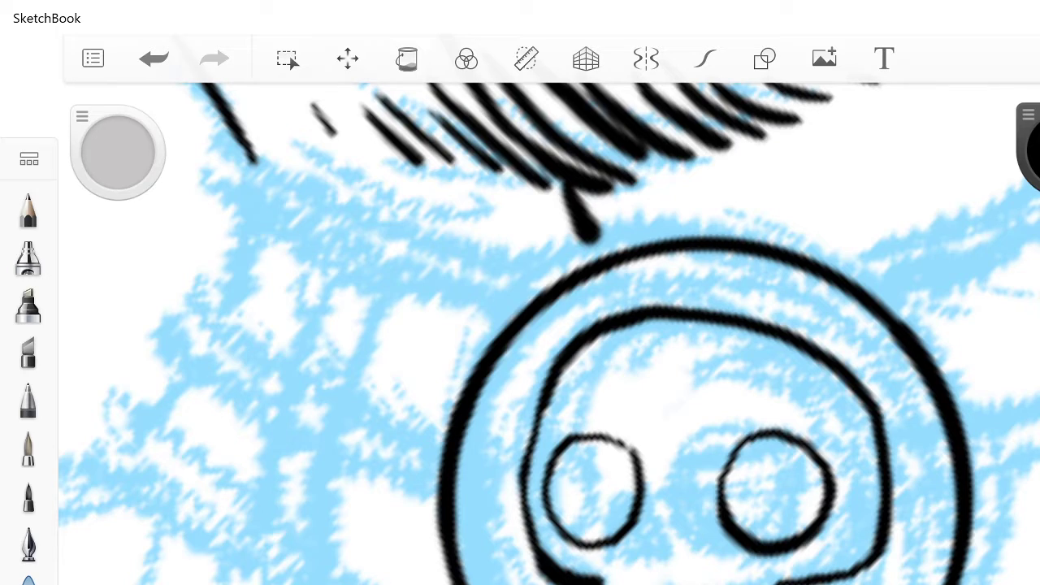
pyautogui.moveTo(830, 476); pyautogui.dragTo(808, 445)
pyautogui.moveTo(816, 473)
pyautogui.mouseDown()
pyautogui.moveTo(766, 463)
pyautogui.moveTo(759, 532)
pyautogui.moveTo(800, 536)
pyautogui.mouseUp()
pyautogui.moveTo(631, 469); pyautogui.dragTo(602, 541)
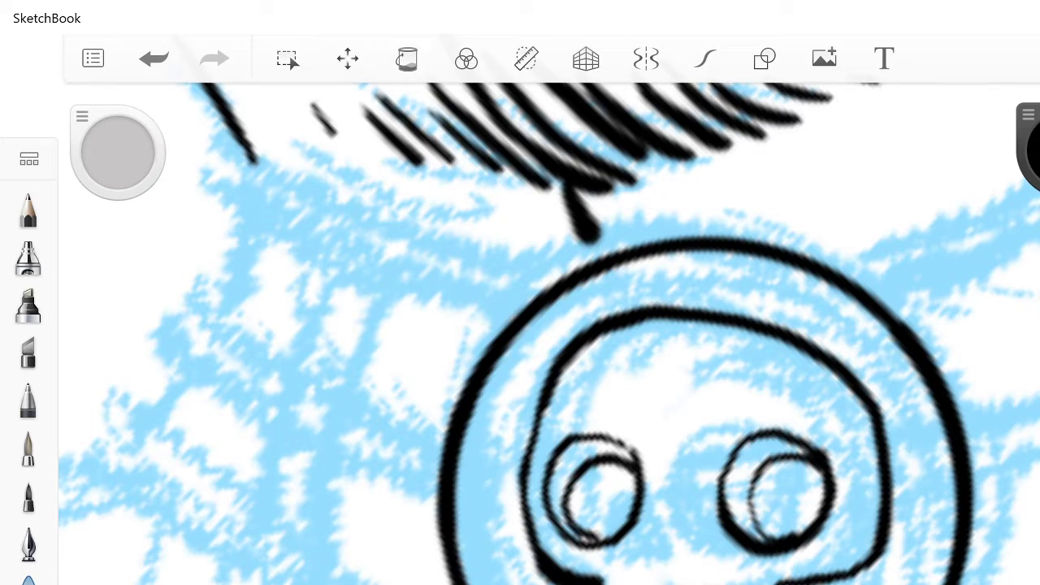
pyautogui.moveTo(799, 489)
pyautogui.mouseDown()
pyautogui.moveTo(776, 503)
pyautogui.moveTo(812, 524)
pyautogui.moveTo(772, 520)
pyautogui.moveTo(756, 488)
pyautogui.moveTo(810, 451)
pyautogui.mouseUp()
pyautogui.moveTo(629, 471)
pyautogui.mouseDown()
pyautogui.moveTo(605, 532)
pyautogui.moveTo(573, 496)
pyautogui.moveTo(576, 536)
pyautogui.moveTo(632, 452)
pyautogui.mouseUp()
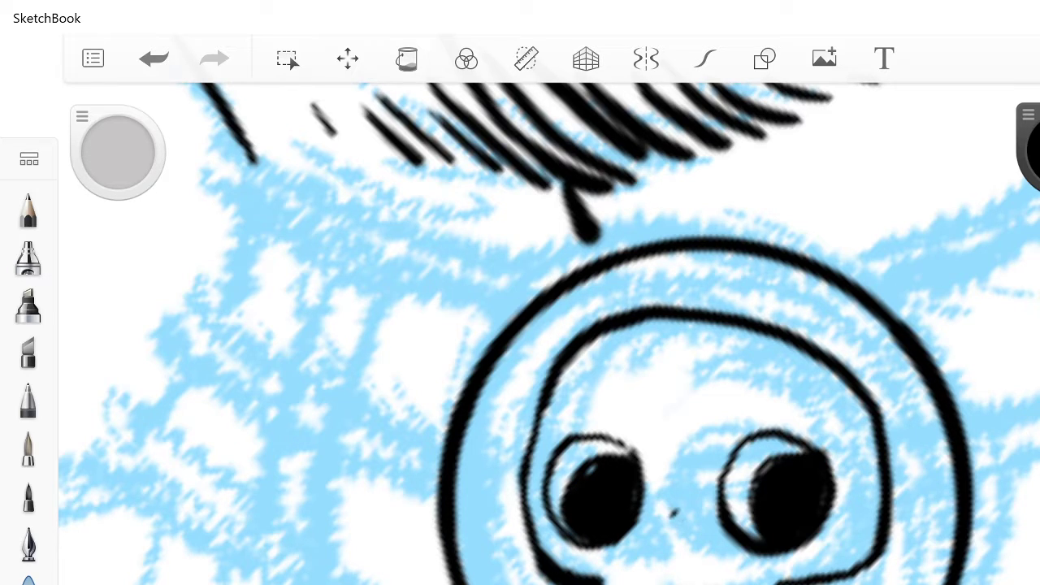
pyautogui.moveTo(675, 512)
pyautogui.mouseDown()
pyautogui.moveTo(662, 553)
pyautogui.moveTo(698, 529)
pyautogui.moveTo(706, 557)
pyautogui.moveTo(704, 574)
pyautogui.moveTo(670, 573)
pyautogui.moveTo(663, 555)
pyautogui.moveTo(686, 551)
pyautogui.moveTo(703, 577)
pyautogui.mouseUp()
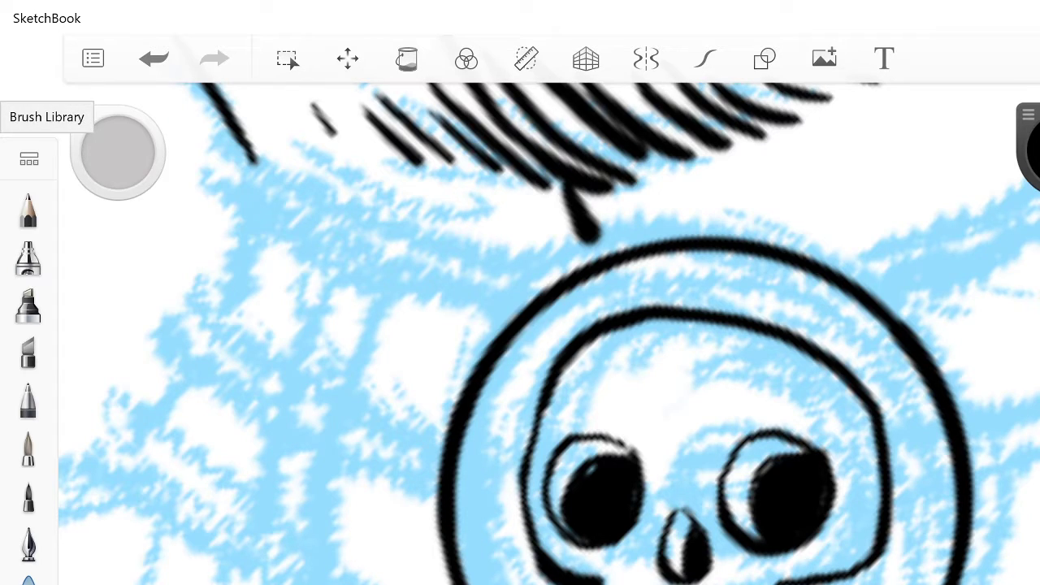
# Step: Add short fine hatching strokes inside the upper rims of the skull's eye sockets and nose hole
pyautogui.click(29, 158)
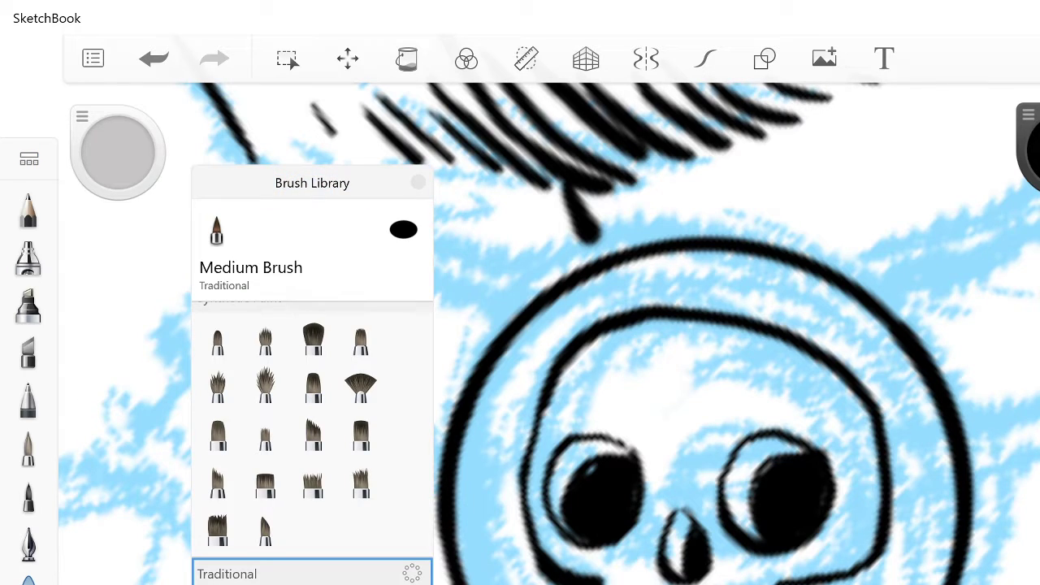
pyautogui.click(417, 182)
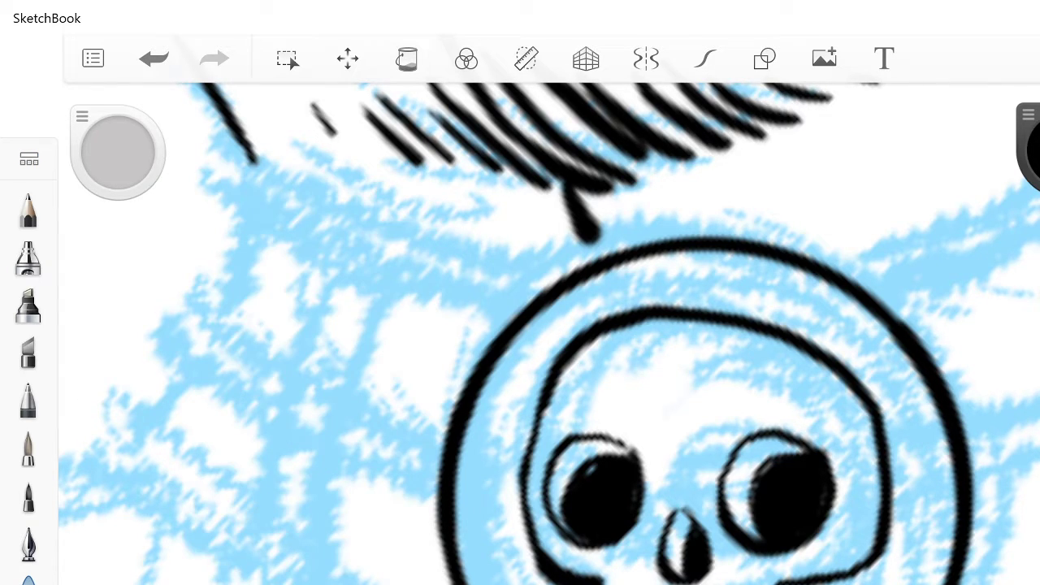
pyautogui.moveTo(767, 439); pyautogui.dragTo(769, 464)
pyautogui.moveTo(750, 457); pyautogui.dragTo(766, 471)
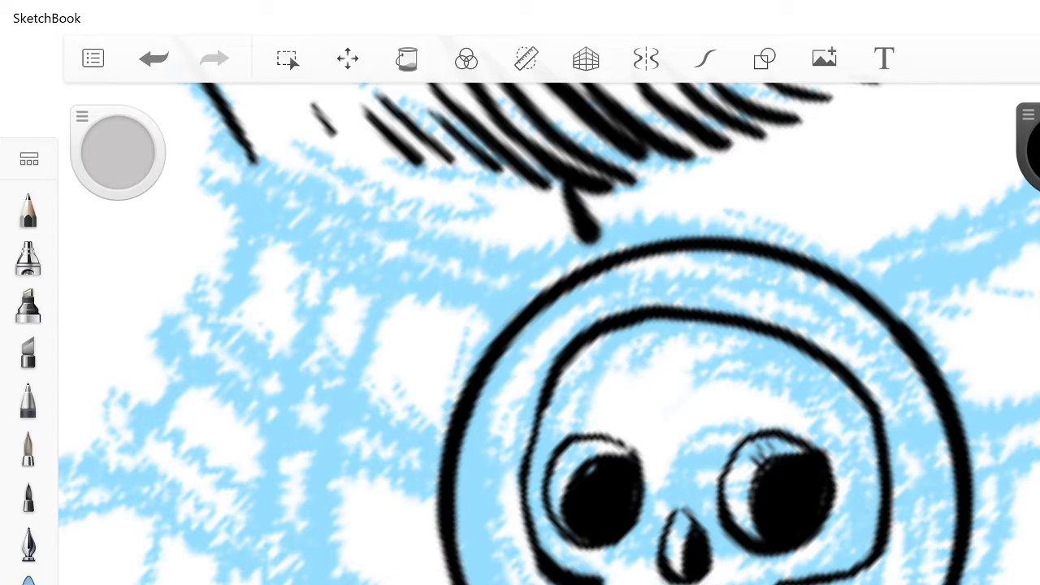
pyautogui.moveTo(588, 443); pyautogui.dragTo(571, 461)
pyautogui.moveTo(580, 452); pyautogui.dragTo(568, 473)
pyautogui.moveTo(570, 469); pyautogui.dragTo(555, 484)
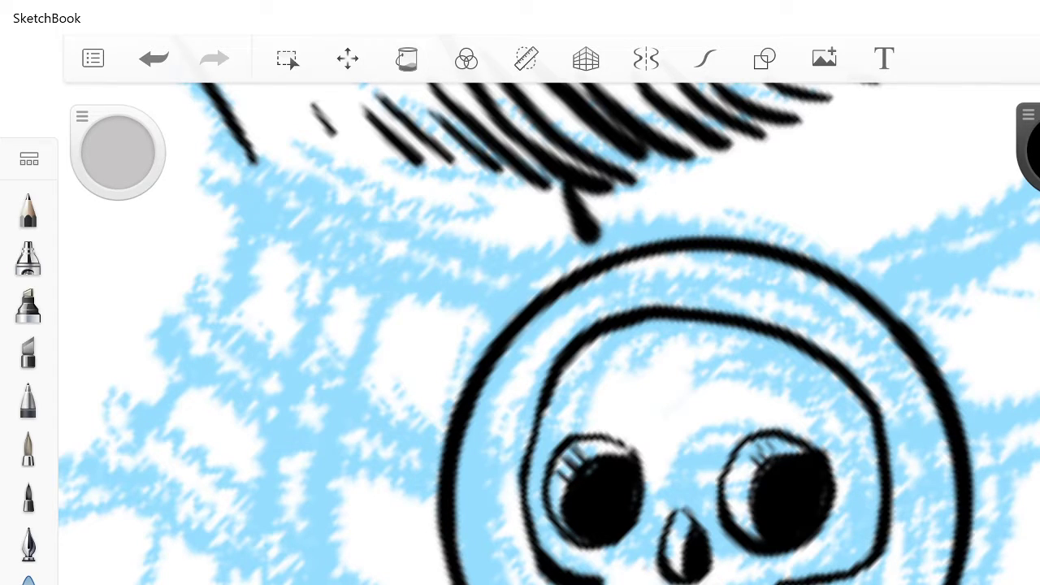
pyautogui.moveTo(685, 526); pyautogui.dragTo(671, 557)
# Step: Draw thin broken contour and crack lines across the skull's forehead and along its temple
pyautogui.moveTo(828, 383); pyautogui.dragTo(874, 492)
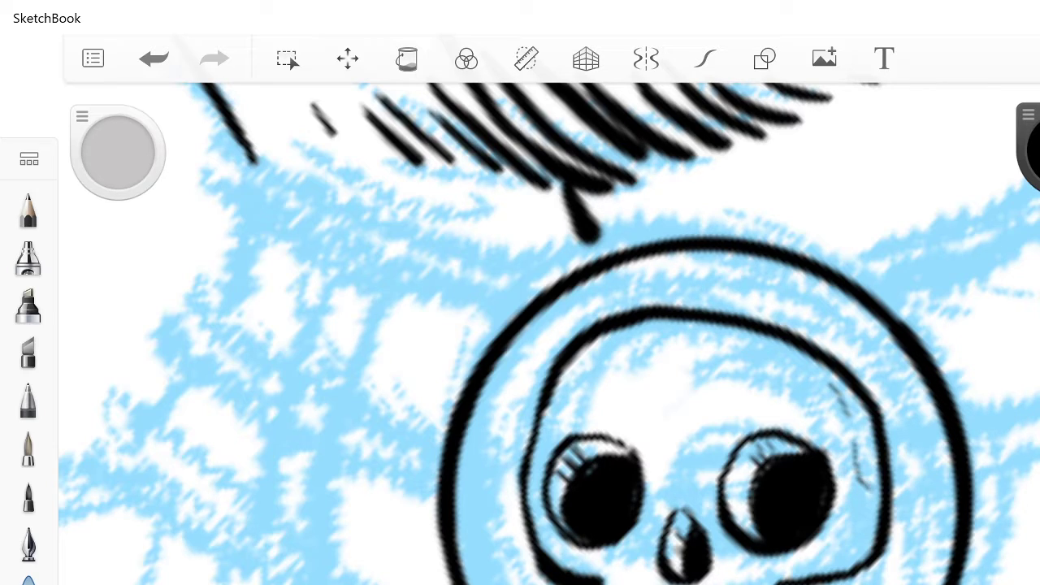
pyautogui.moveTo(788, 357)
pyautogui.mouseDown()
pyautogui.moveTo(734, 369)
pyautogui.moveTo(710, 390)
pyautogui.mouseUp()
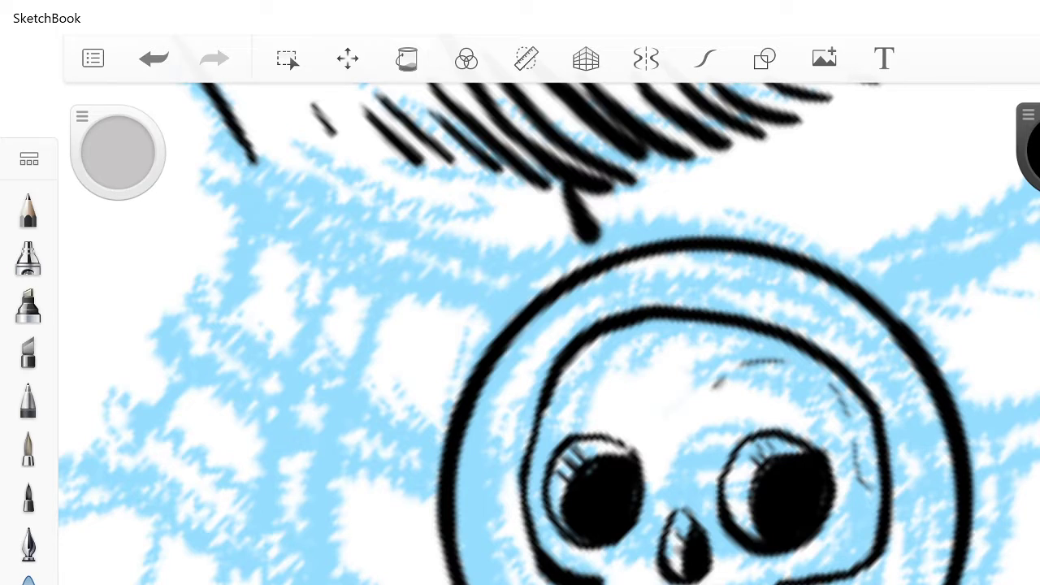
pyautogui.moveTo(736, 331); pyautogui.dragTo(743, 352)
pyautogui.moveTo(632, 325); pyautogui.dragTo(623, 359)
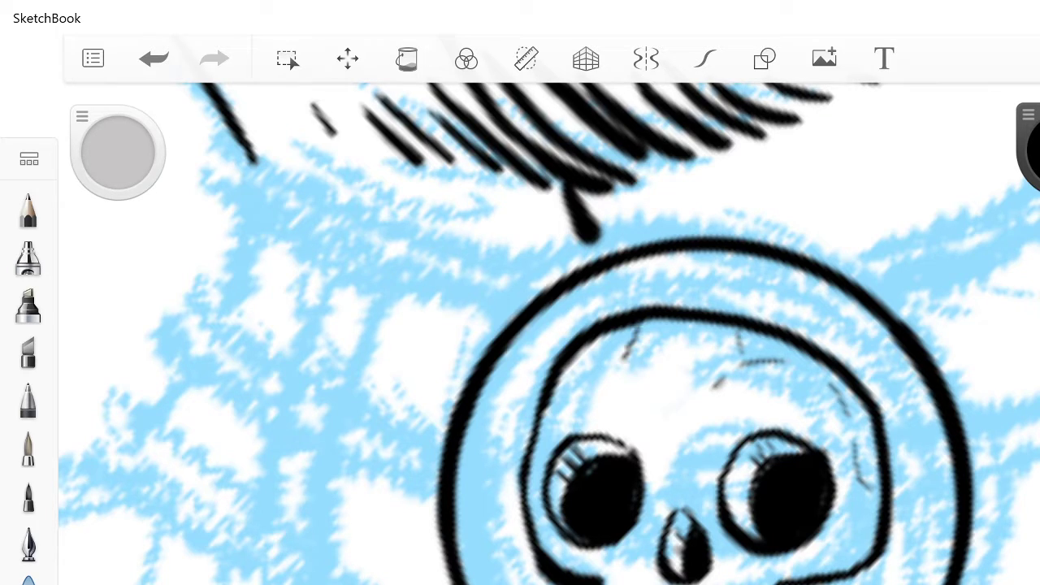
pyautogui.moveTo(684, 382)
pyautogui.mouseDown()
pyautogui.moveTo(584, 351)
pyautogui.moveTo(551, 395)
pyautogui.mouseUp()
# Step: Hatch dark shadows beneath the skull's cheekbones on both sides of its teeth
pyautogui.scroll(-5, 549, 333)
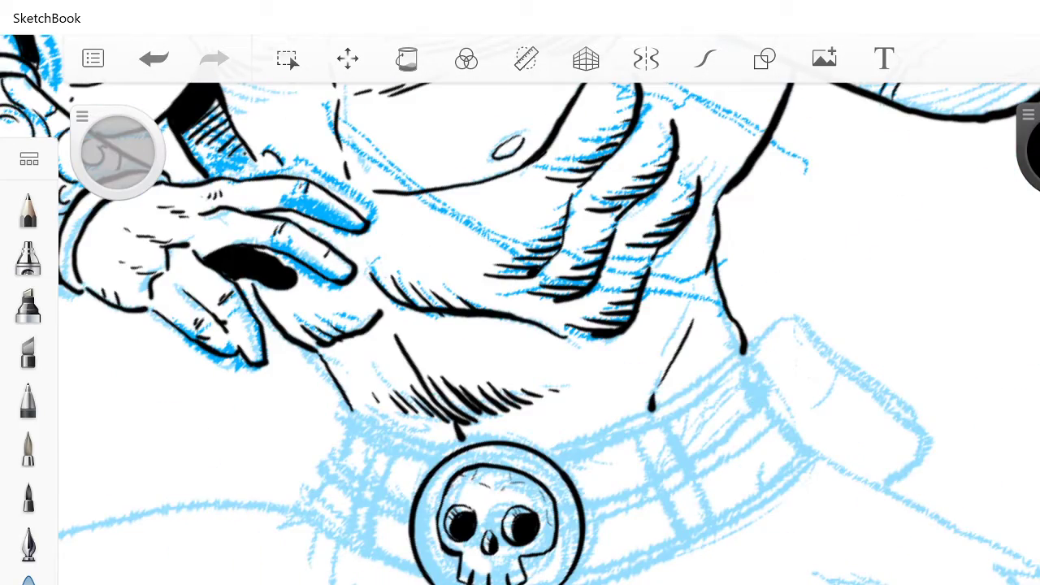
pyautogui.scroll(-5, 520, 333)
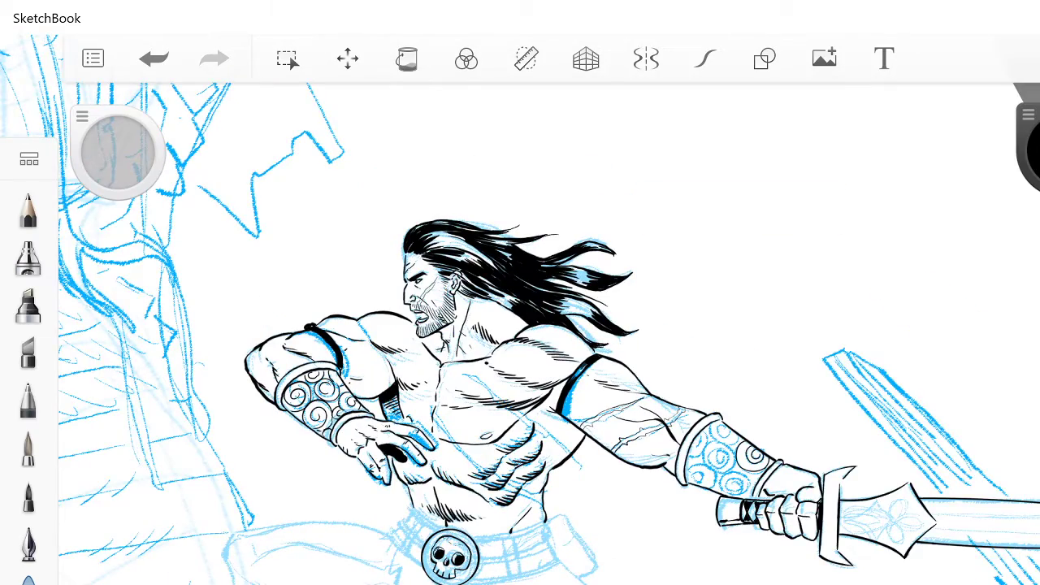
pyautogui.scroll(8, 520, 333)
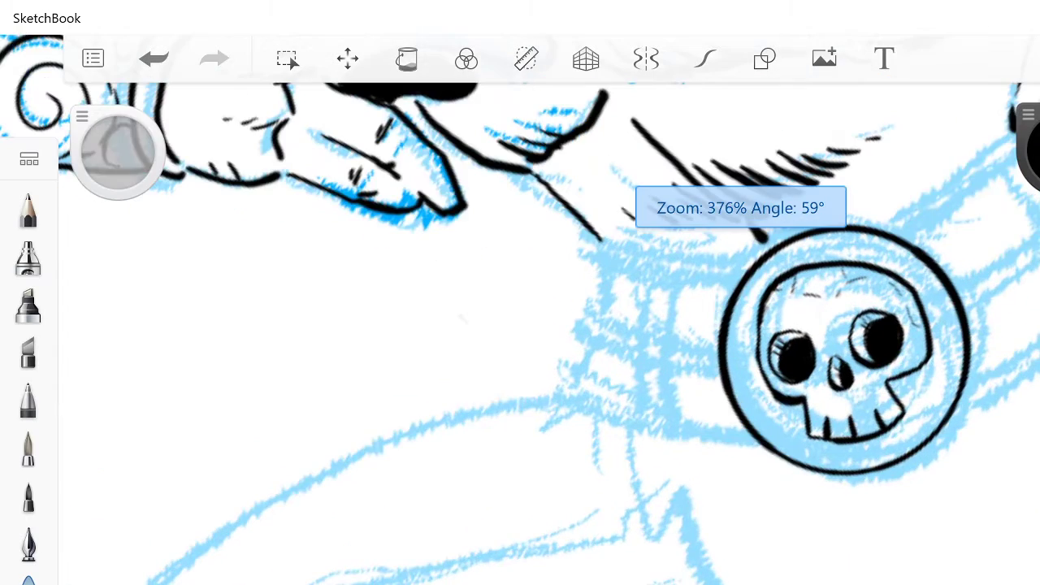
pyautogui.scroll(3, 520, 333)
pyautogui.scroll(2, 520, 333)
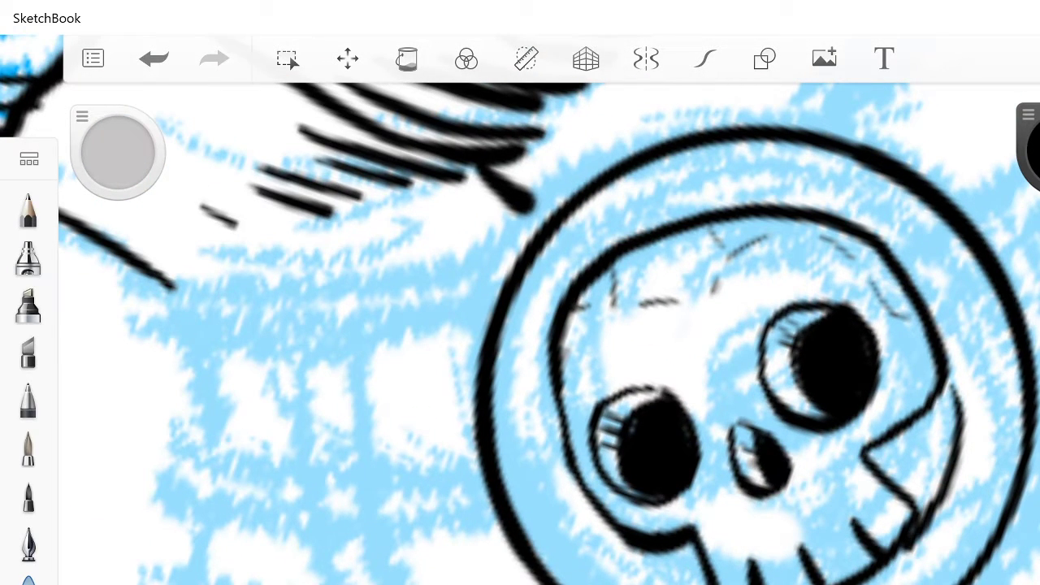
pyautogui.moveTo(600, 515)
pyautogui.mouseDown()
pyautogui.moveTo(663, 583)
pyautogui.moveTo(622, 558)
pyautogui.moveTo(588, 500)
pyautogui.moveTo(660, 580)
pyautogui.mouseUp()
pyautogui.moveTo(625, 546); pyautogui.dragTo(701, 583)
pyautogui.moveTo(671, 547); pyautogui.dragTo(702, 571)
pyautogui.moveTo(950, 398)
pyautogui.mouseDown()
pyautogui.moveTo(918, 503)
pyautogui.moveTo(901, 494)
pyautogui.mouseUp()
pyautogui.moveTo(917, 424)
pyautogui.mouseDown()
pyautogui.moveTo(887, 484)
pyautogui.moveTo(879, 476)
pyautogui.mouseUp()
pyautogui.moveTo(886, 446)
pyautogui.mouseDown()
pyautogui.moveTo(871, 467)
pyautogui.moveTo(867, 460)
pyautogui.mouseUp()
# Step: Add small tick marks at intervals around the inside of the buckle's circular rim
pyautogui.scroll(-5, 549, 325)
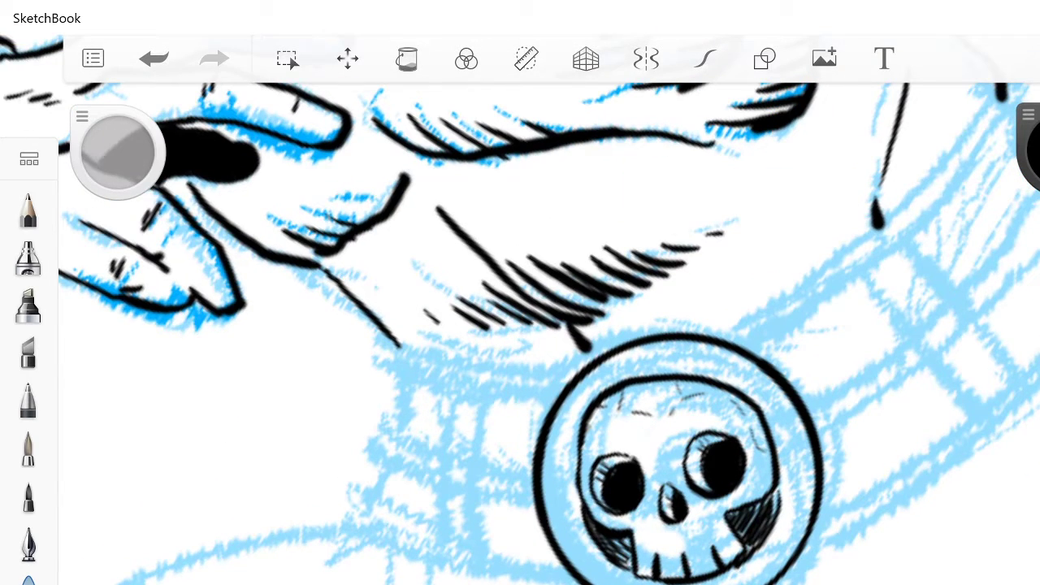
pyautogui.moveTo(715, 346); pyautogui.dragTo(719, 359)
pyautogui.moveTo(704, 343); pyautogui.dragTo(708, 352)
pyautogui.moveTo(762, 575); pyautogui.dragTo(772, 584)
pyautogui.moveTo(789, 544); pyautogui.dragTo(791, 551)
pyautogui.moveTo(804, 437); pyautogui.dragTo(811, 443)
pyautogui.moveTo(575, 556); pyautogui.dragTo(559, 536)
pyautogui.moveTo(562, 430); pyautogui.dragTo(551, 422)
# Step: Ink a furry upper edge of short jagged strokes along the waistline from the warrior's hip to the buckle
pyautogui.scroll(-5, 548, 333)
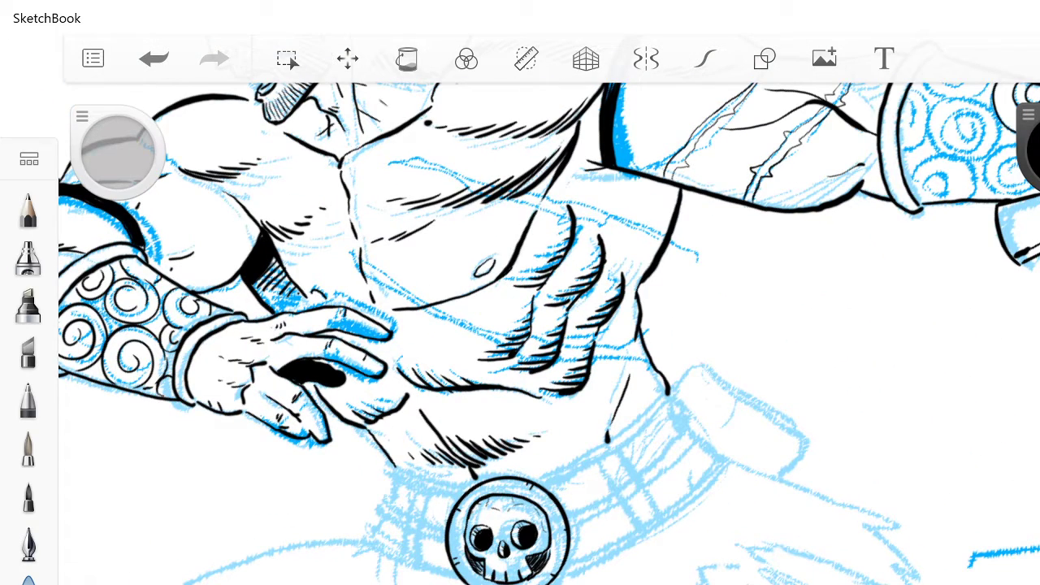
pyautogui.scroll(5, 488, 354)
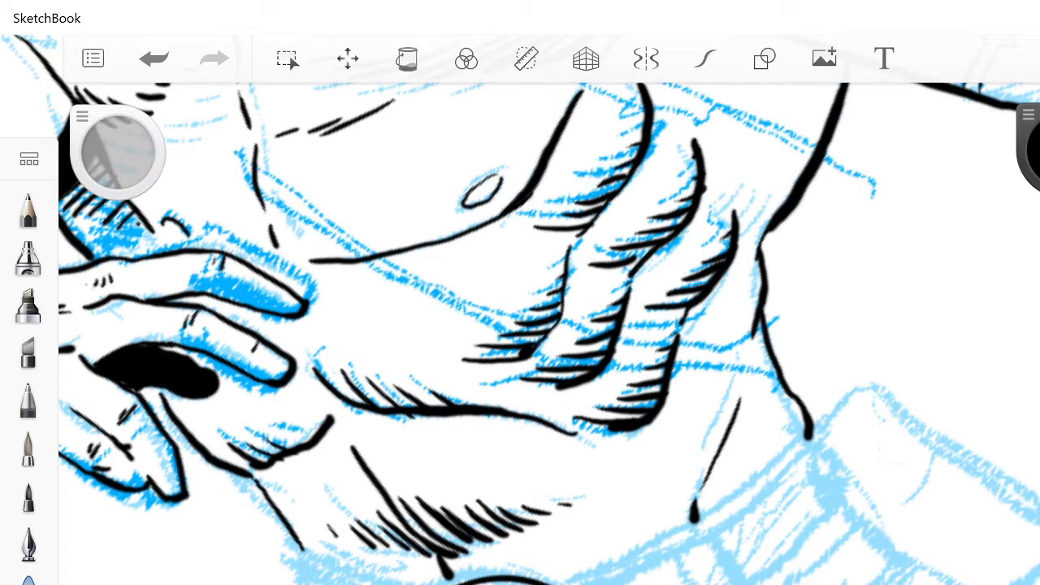
pyautogui.moveTo(824, 441)
pyautogui.mouseDown()
pyautogui.moveTo(829, 421)
pyautogui.moveTo(801, 427)
pyautogui.mouseUp()
pyautogui.moveTo(774, 460)
pyautogui.mouseDown()
pyautogui.moveTo(783, 437)
pyautogui.moveTo(775, 457)
pyautogui.mouseUp()
pyautogui.moveTo(822, 427); pyautogui.dragTo(828, 416)
pyautogui.moveTo(767, 470); pyautogui.dragTo(772, 453)
pyautogui.moveTo(757, 475)
pyautogui.mouseDown()
pyautogui.moveTo(762, 458)
pyautogui.moveTo(754, 463)
pyautogui.mouseUp()
pyautogui.moveTo(741, 486)
pyautogui.mouseDown()
pyautogui.moveTo(745, 469)
pyautogui.moveTo(738, 476)
pyautogui.mouseUp()
pyautogui.moveTo(723, 497)
pyautogui.mouseDown()
pyautogui.moveTo(727, 483)
pyautogui.moveTo(720, 489)
pyautogui.mouseUp()
pyautogui.moveTo(706, 512); pyautogui.dragTo(710, 504)
pyautogui.moveTo(698, 520)
pyautogui.mouseDown()
pyautogui.moveTo(702, 508)
pyautogui.moveTo(693, 515)
pyautogui.mouseUp()
pyautogui.moveTo(663, 532); pyautogui.dragTo(663, 527)
pyautogui.moveTo(640, 544)
pyautogui.mouseDown()
pyautogui.moveTo(645, 532)
pyautogui.moveTo(622, 546)
pyautogui.mouseUp()
pyautogui.moveTo(601, 561)
pyautogui.mouseDown()
pyautogui.moveTo(606, 551)
pyautogui.moveTo(596, 559)
pyautogui.mouseUp()
pyautogui.moveTo(580, 573)
pyautogui.mouseDown()
pyautogui.moveTo(585, 563)
pyautogui.moveTo(574, 569)
pyautogui.mouseUp()
pyautogui.moveTo(559, 581)
pyautogui.mouseDown()
pyautogui.moveTo(563, 572)
pyautogui.moveTo(550, 575)
pyautogui.mouseUp()
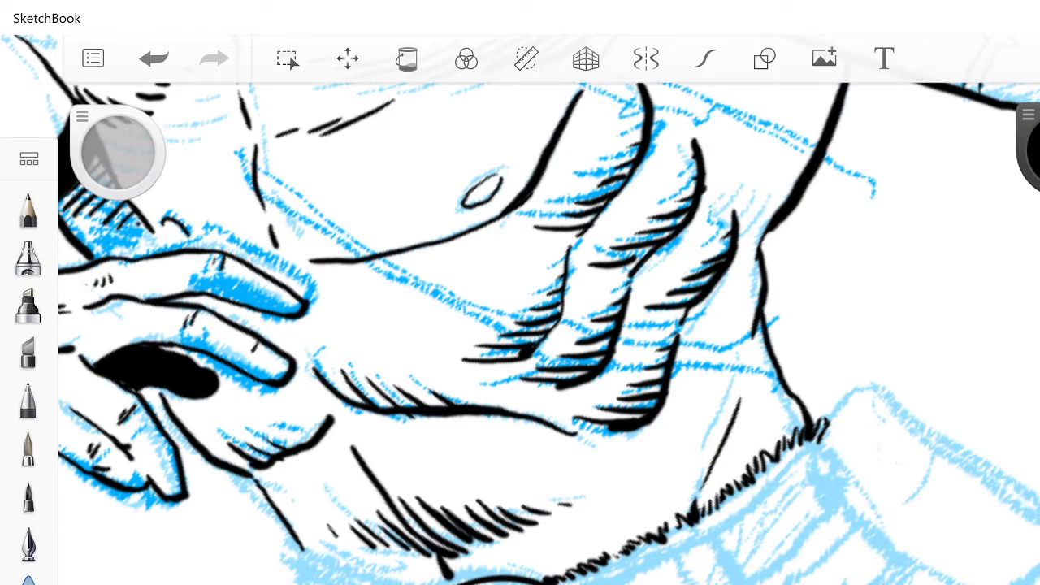
# Step: Continue the furry upper edge on the buckle's other side and ink the band's jagged lower edge up to the hip
pyautogui.moveTo(414, 576); pyautogui.dragTo(427, 584)
pyautogui.moveTo(406, 576)
pyautogui.mouseDown()
pyautogui.moveTo(419, 584)
pyautogui.moveTo(409, 584)
pyautogui.mouseUp()
pyautogui.moveTo(384, 578); pyautogui.dragTo(390, 584)
pyautogui.moveTo(351, 567)
pyautogui.mouseDown()
pyautogui.moveTo(372, 583)
pyautogui.moveTo(356, 577)
pyautogui.mouseUp()
pyautogui.moveTo(331, 561)
pyautogui.mouseDown()
pyautogui.moveTo(340, 571)
pyautogui.moveTo(282, 538)
pyautogui.moveTo(284, 571)
pyautogui.moveTo(305, 584)
pyautogui.moveTo(290, 576)
pyautogui.mouseUp()
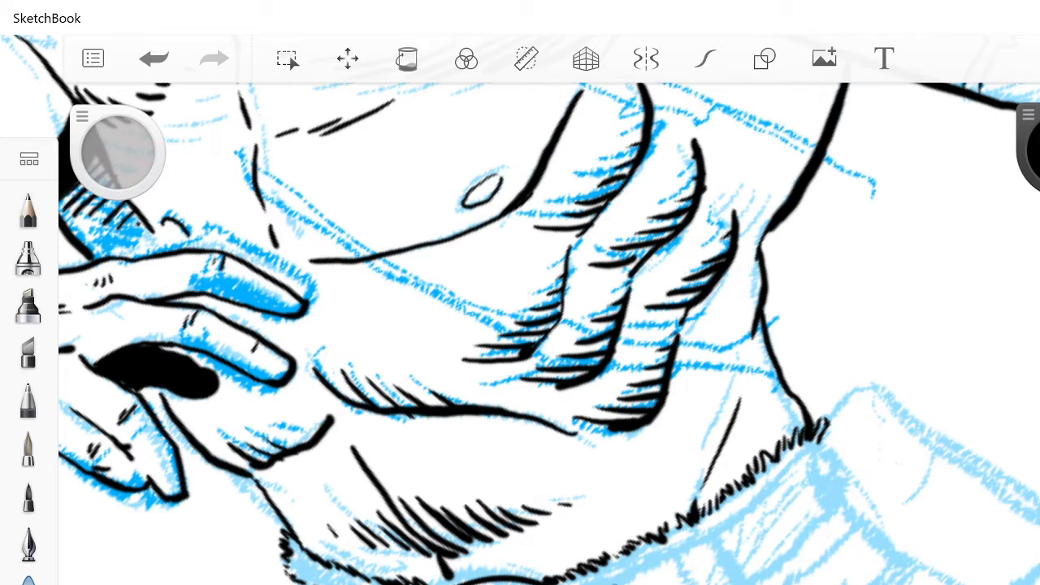
pyautogui.moveTo(619, 580)
pyautogui.mouseDown()
pyautogui.moveTo(706, 546)
pyautogui.moveTo(815, 478)
pyautogui.moveTo(849, 443)
pyautogui.moveTo(841, 419)
pyautogui.mouseUp()
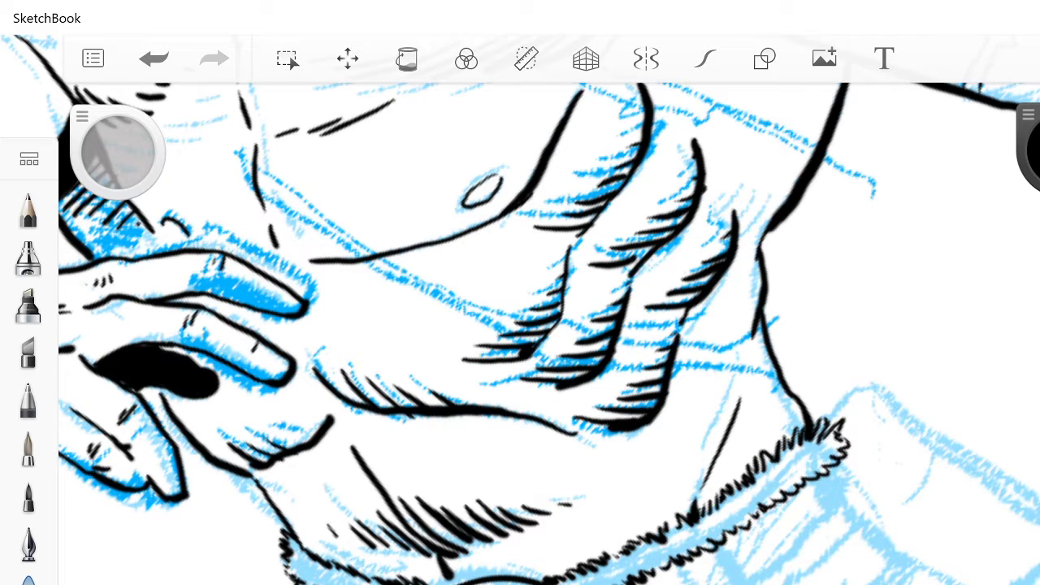
# Step: Ink the crossing belt straps and their loop between the warrior's front hip and the skull buckle
pyautogui.scroll(-1, 549, 333)
pyautogui.scroll(5, 549, 333)
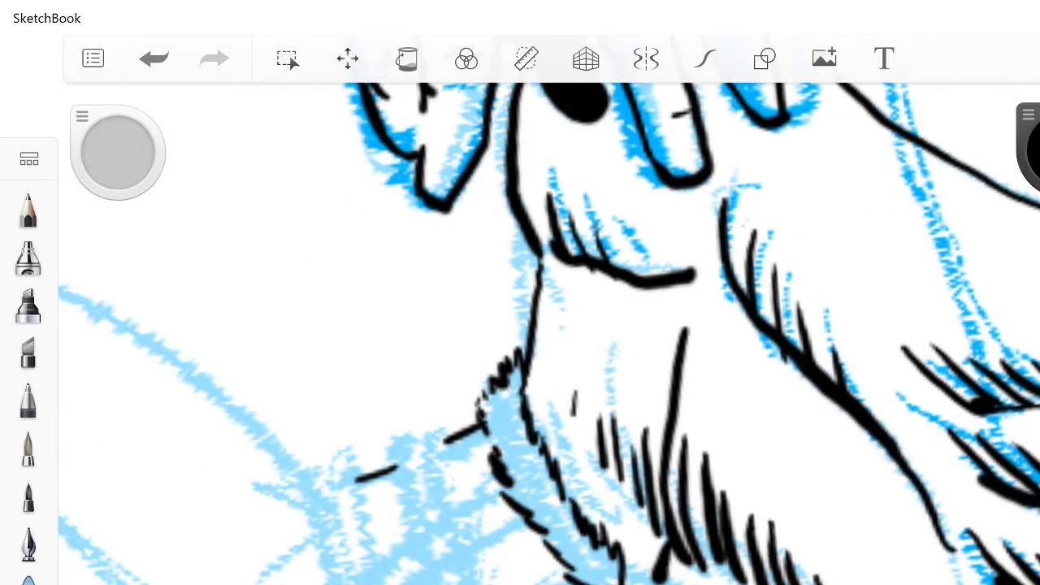
pyautogui.moveTo(429, 449); pyautogui.dragTo(473, 551)
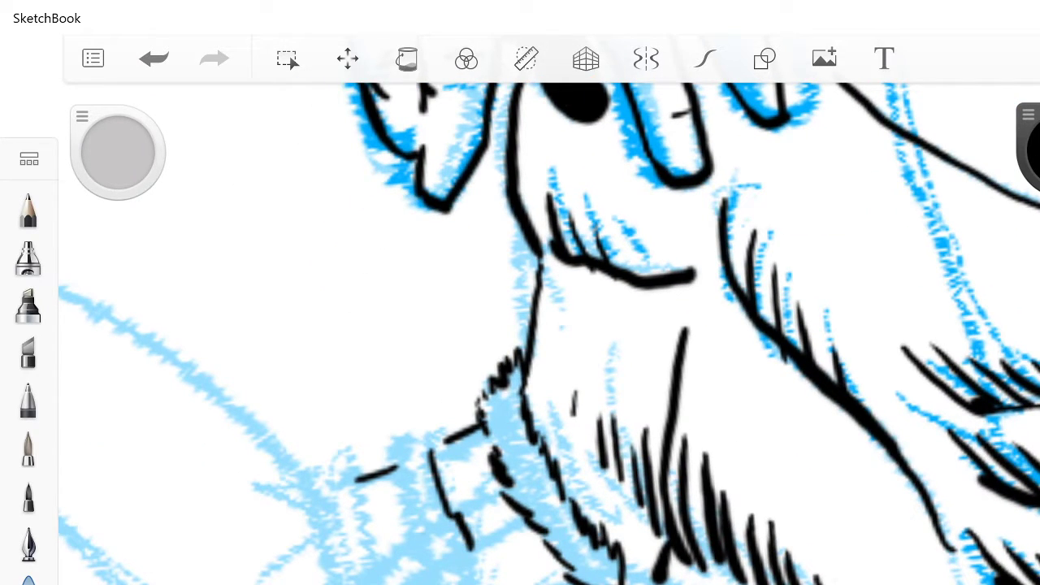
pyautogui.moveTo(431, 522)
pyautogui.mouseDown()
pyautogui.moveTo(421, 566)
pyautogui.moveTo(457, 557)
pyautogui.mouseUp()
pyautogui.moveTo(505, 489); pyautogui.dragTo(461, 504)
pyautogui.moveTo(525, 521)
pyautogui.mouseDown()
pyautogui.moveTo(474, 542)
pyautogui.moveTo(478, 552)
pyautogui.mouseUp()
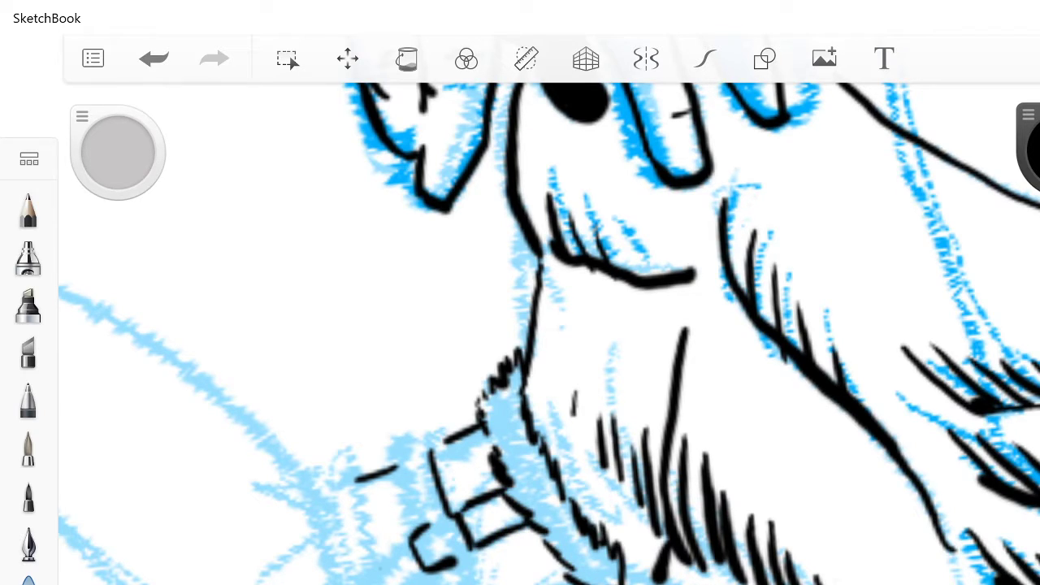
pyautogui.moveTo(420, 530)
pyautogui.mouseDown()
pyautogui.moveTo(368, 573)
pyautogui.moveTo(488, 583)
pyautogui.mouseUp()
pyautogui.moveTo(396, 466); pyautogui.dragTo(419, 527)
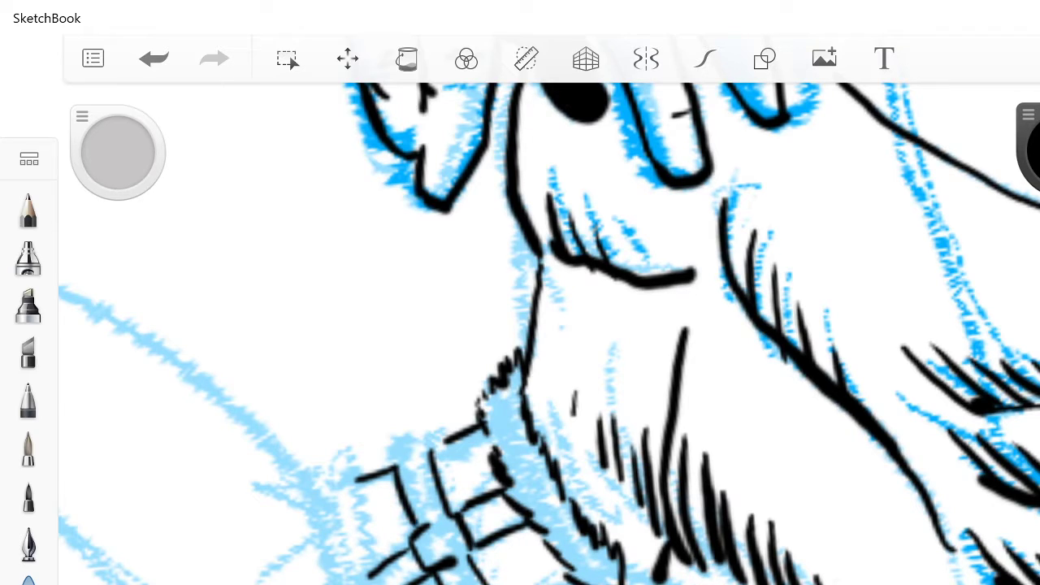
pyautogui.moveTo(427, 445); pyautogui.dragTo(399, 466)
# Step: Ink the upper and lower edges of the belt strap extending from the buckle's far side
pyautogui.scroll(-3, 549, 333)
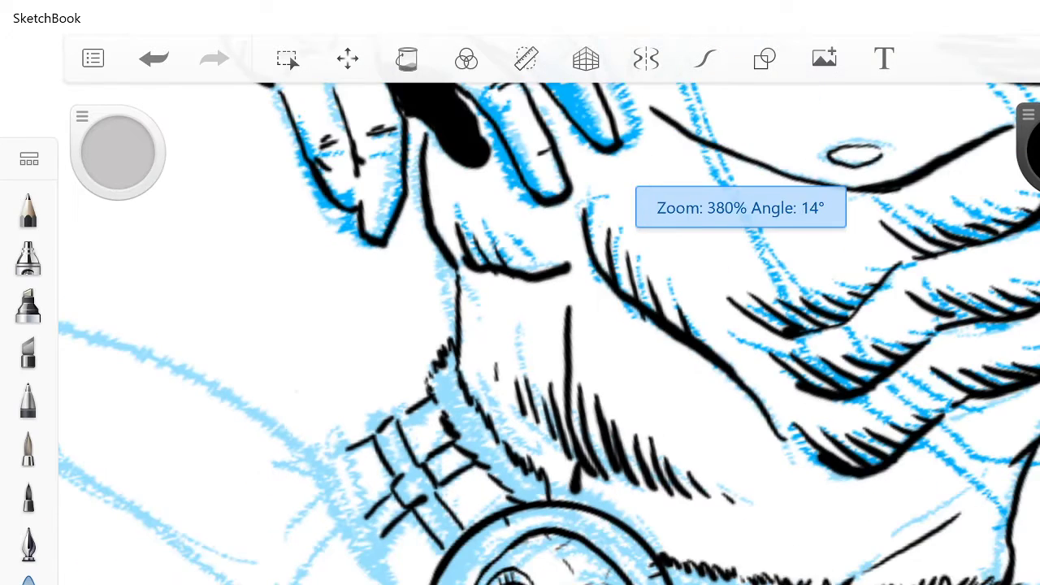
pyautogui.scroll(2, 550, 333)
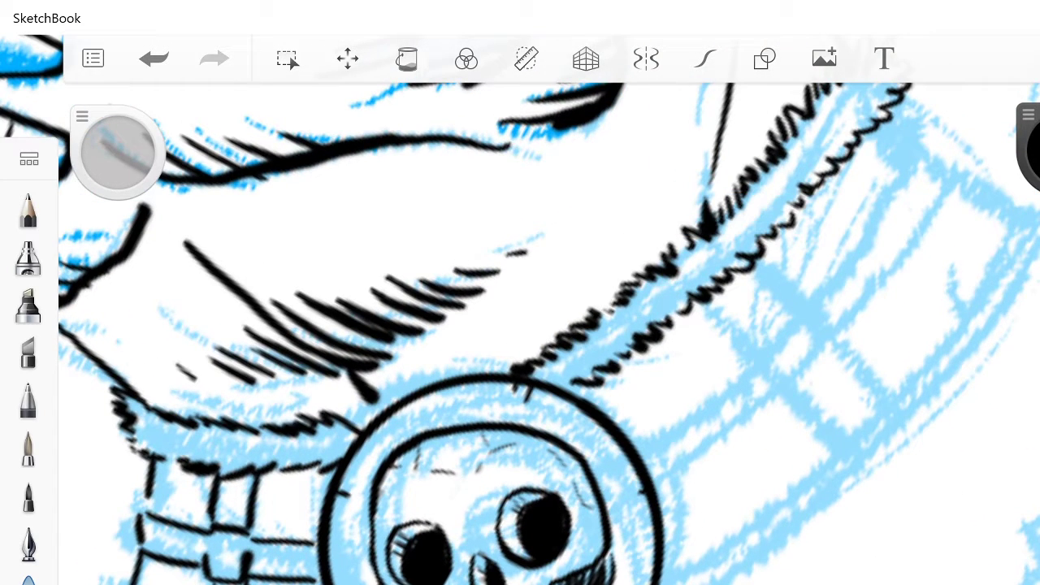
pyautogui.moveTo(755, 363); pyautogui.dragTo(635, 450)
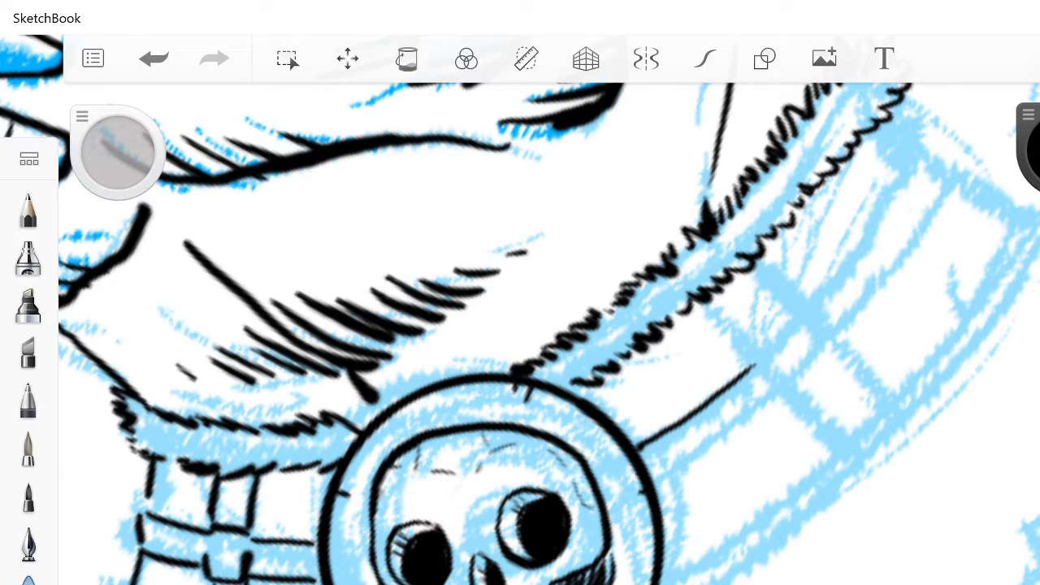
pyautogui.moveTo(788, 405); pyautogui.dragTo(659, 491)
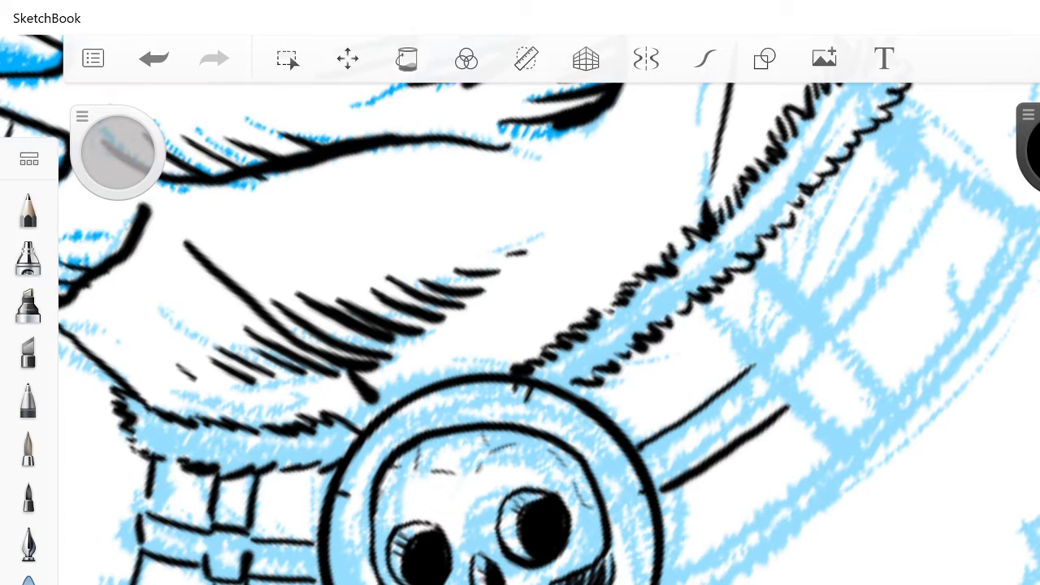
# Step: Outline the vertical strap and loop crossing the belt beyond the buckle, and extend the belt's edges toward the rear hip
pyautogui.scroll(2, 549, 333)
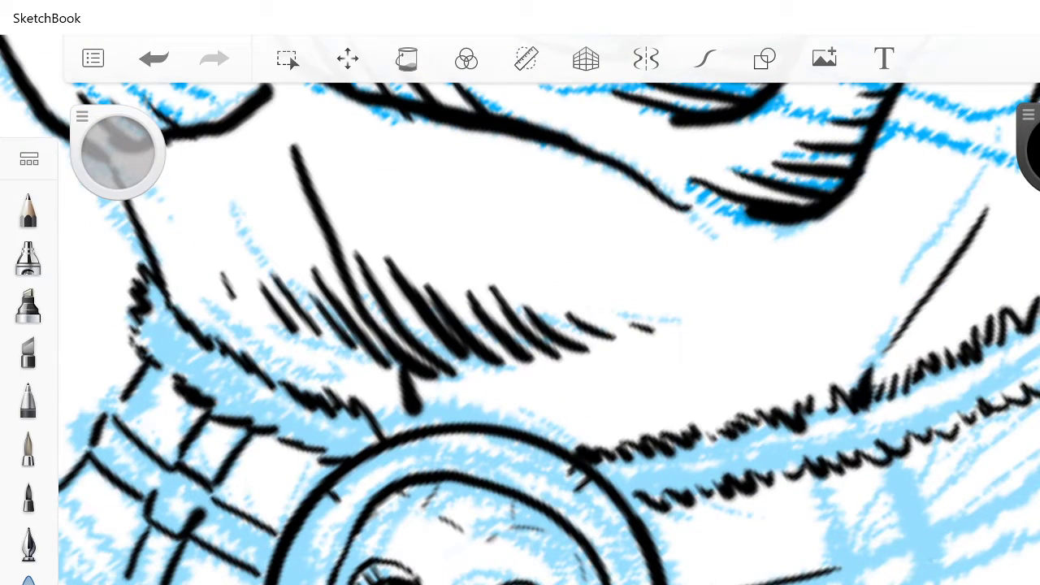
pyautogui.moveTo(924, 545); pyautogui.dragTo(946, 584)
pyautogui.moveTo(846, 563); pyautogui.dragTo(840, 584)
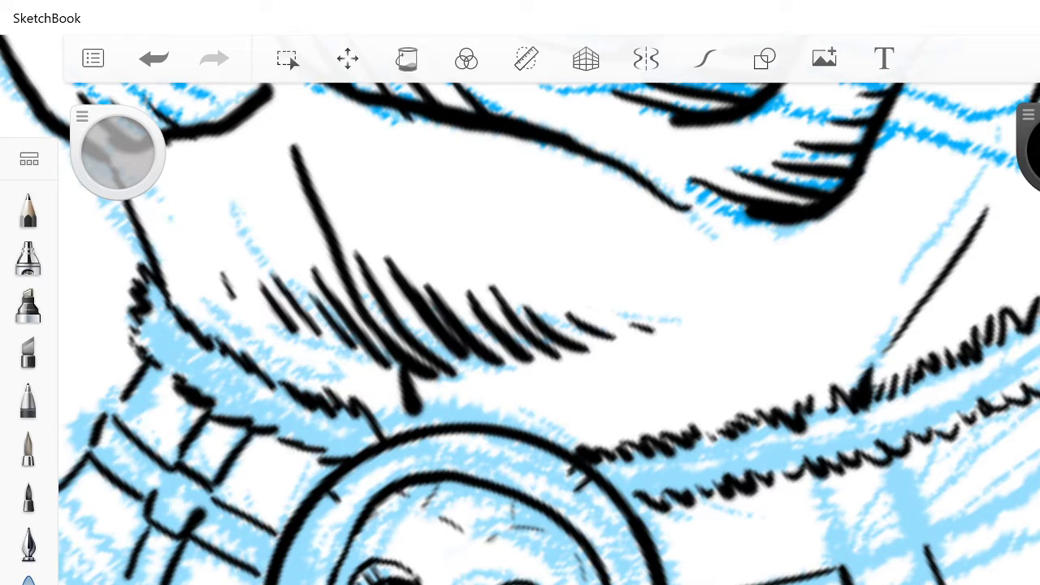
pyautogui.moveTo(925, 534); pyautogui.dragTo(847, 555)
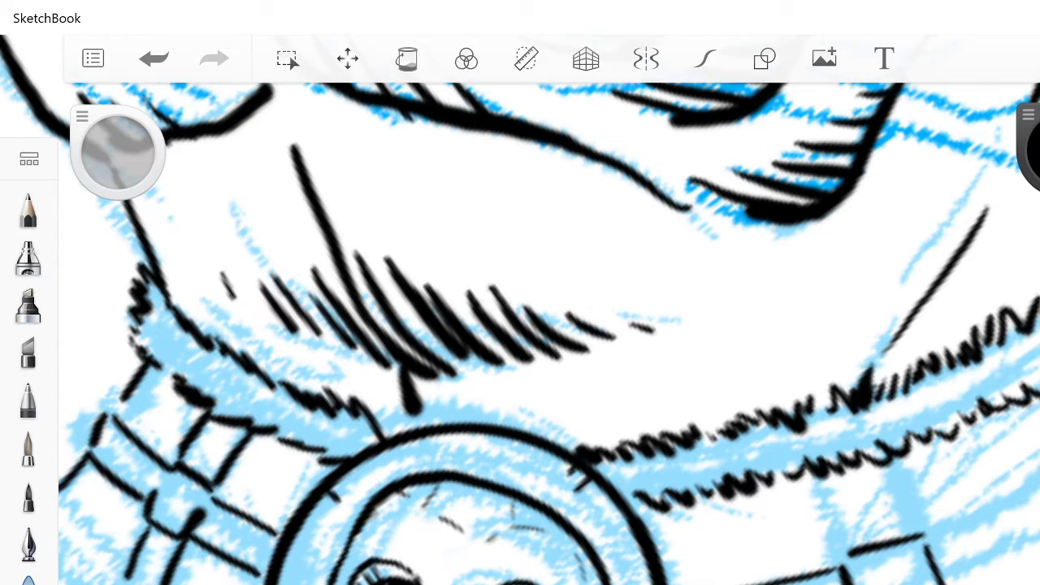
pyautogui.moveTo(828, 471); pyautogui.dragTo(850, 549)
pyautogui.moveTo(892, 456); pyautogui.dragTo(916, 533)
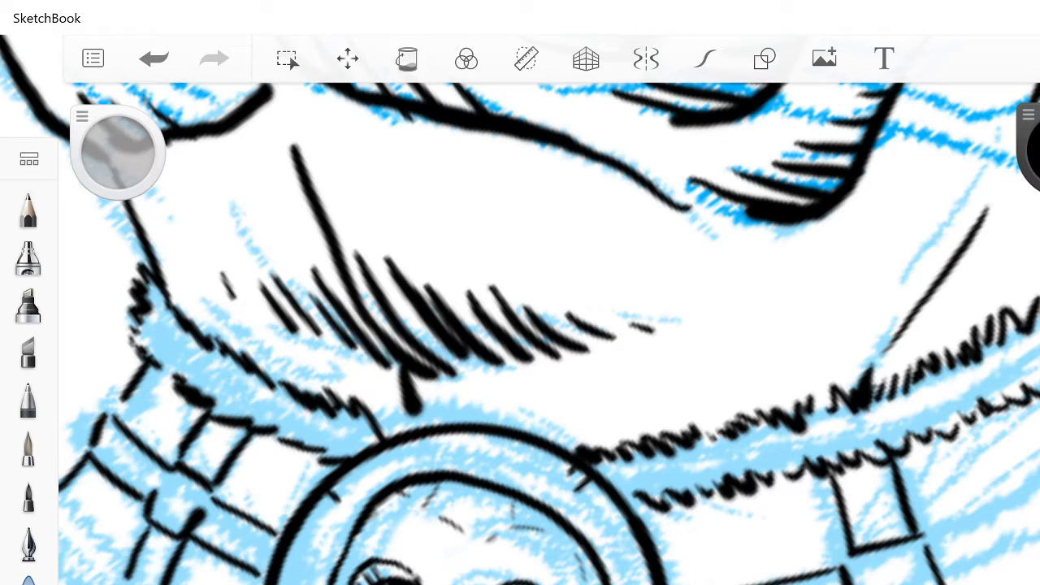
pyautogui.moveTo(1038, 500); pyautogui.dragTo(926, 536)
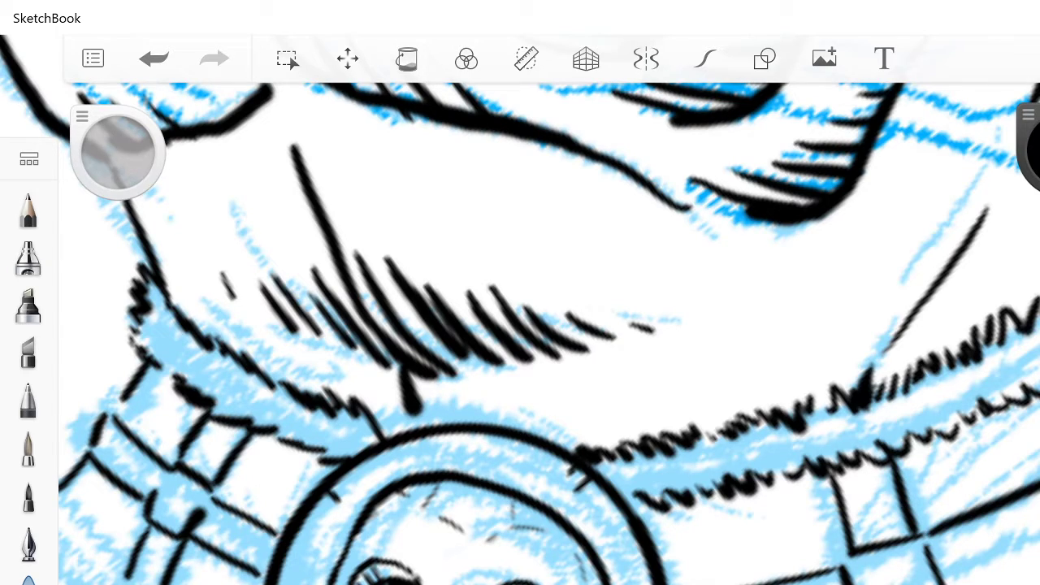
pyautogui.moveTo(1038, 529); pyautogui.dragTo(934, 584)
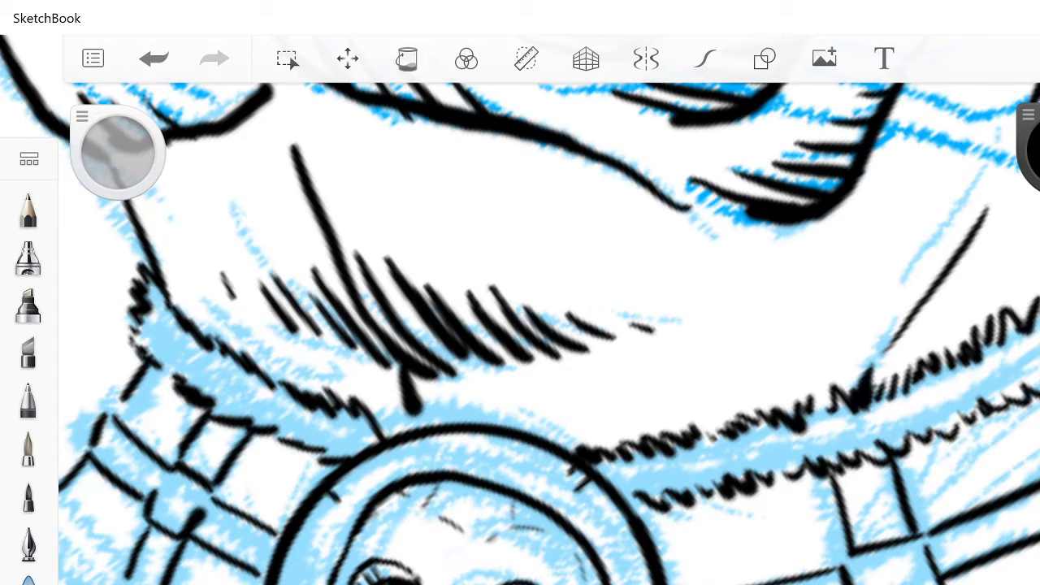
# Step: Fill black shadows into the vertical and horizontal straps between the front hip and the buckle
pyautogui.scroll(-5, 520, 333)
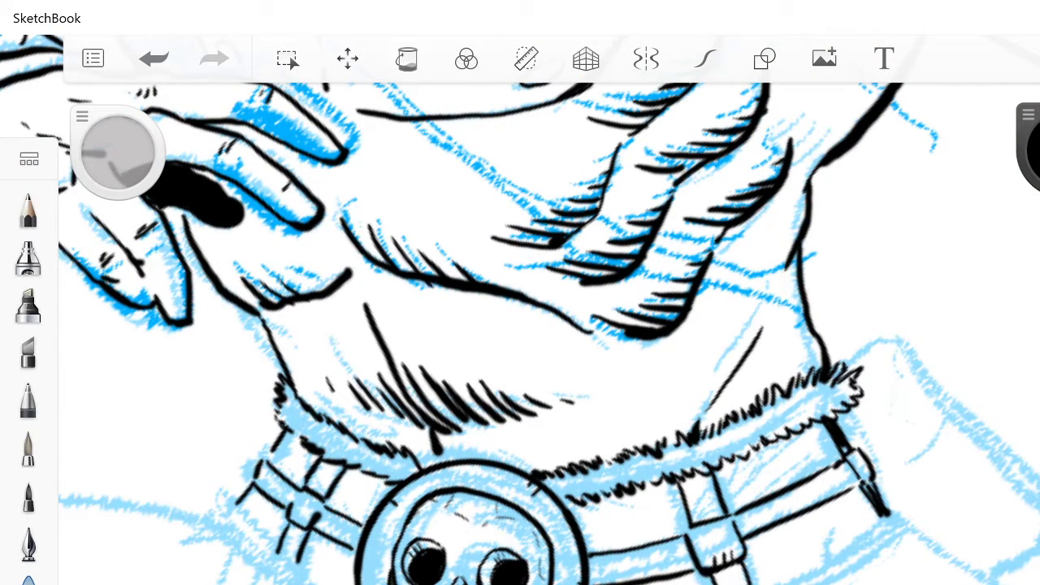
pyautogui.moveTo(304, 533); pyautogui.dragTo(286, 563)
pyautogui.moveTo(297, 555); pyautogui.dragTo(287, 565)
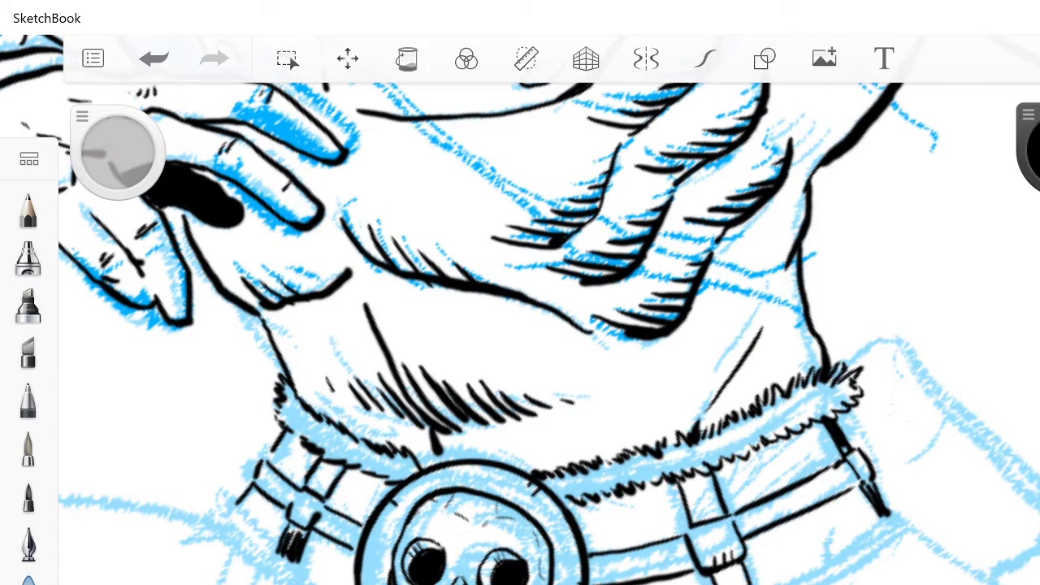
pyautogui.moveTo(341, 465); pyautogui.dragTo(315, 484)
pyautogui.moveTo(299, 533); pyautogui.dragTo(286, 551)
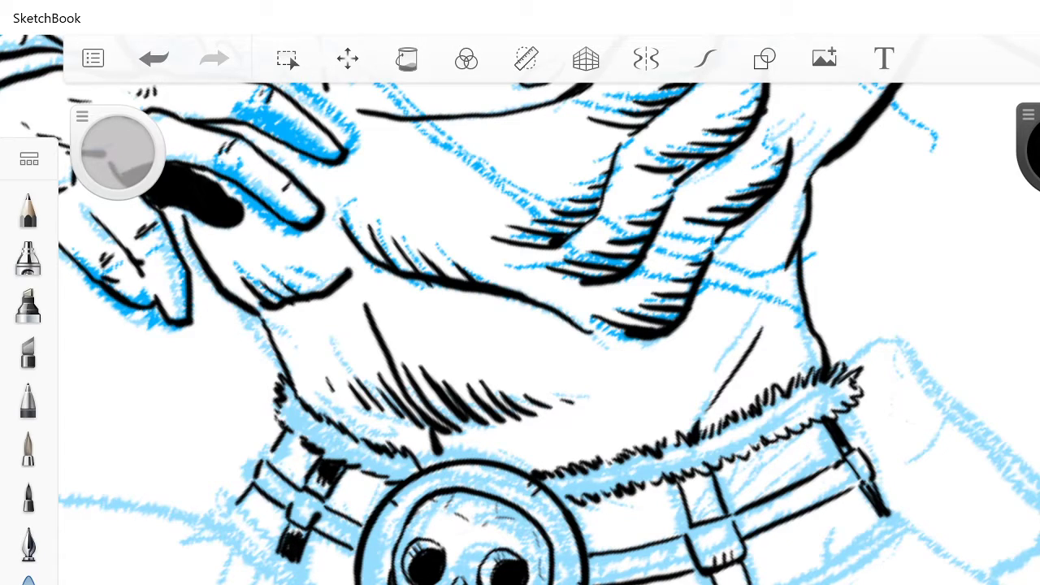
pyautogui.moveTo(335, 528)
pyautogui.mouseDown()
pyautogui.moveTo(358, 546)
pyautogui.moveTo(342, 536)
pyautogui.mouseUp()
pyautogui.moveTo(345, 540)
pyautogui.mouseDown()
pyautogui.moveTo(357, 550)
pyautogui.moveTo(337, 524)
pyautogui.mouseUp()
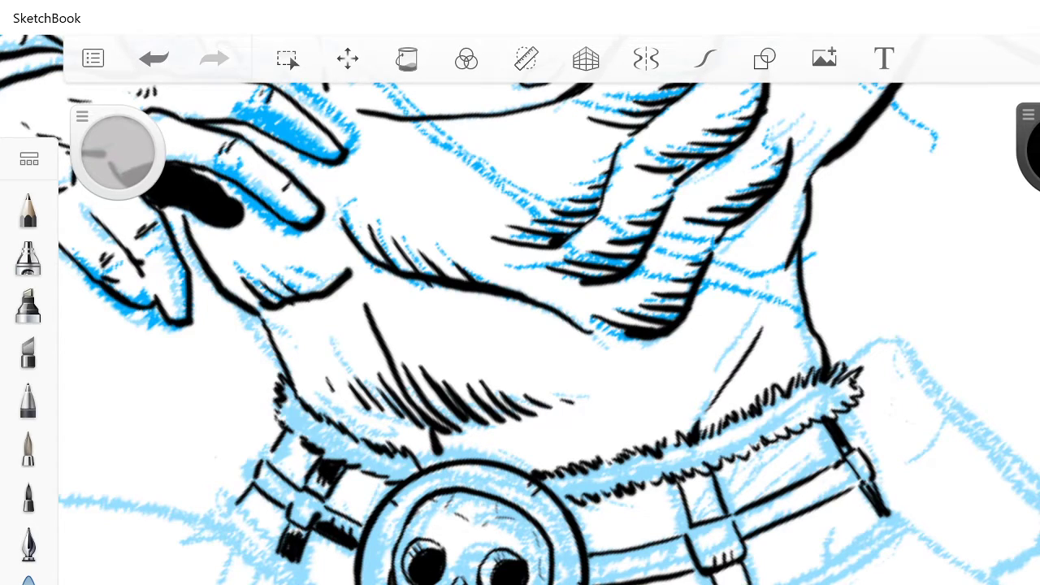
pyautogui.moveTo(286, 498)
pyautogui.mouseDown()
pyautogui.moveTo(299, 505)
pyautogui.moveTo(273, 483)
pyautogui.mouseUp()
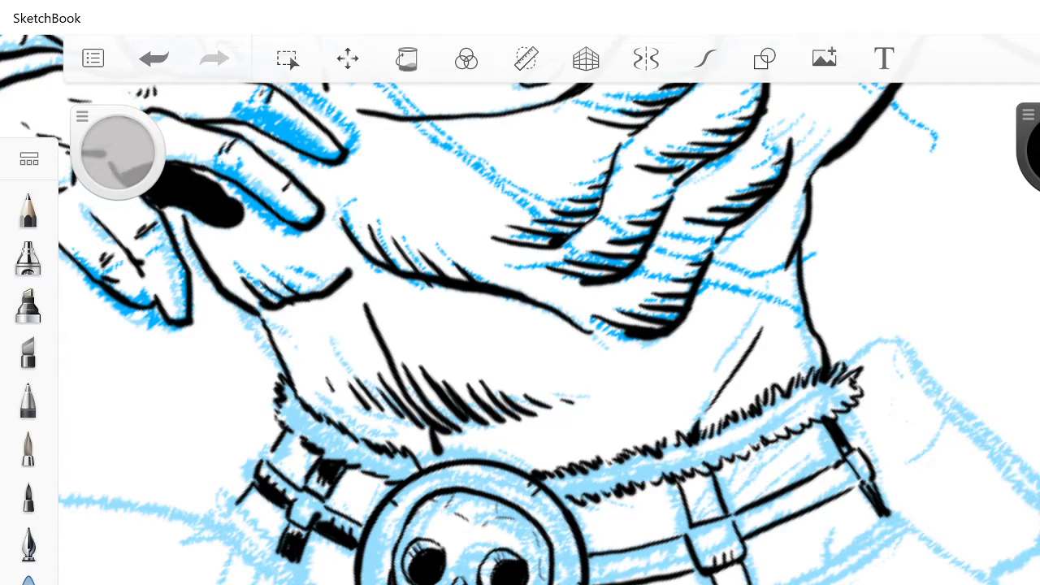
# Step: Blacken the lower part of the horizontal belt strap from the buckle to the rear hip, with short feathered strokes along its edge
pyautogui.moveTo(692, 565)
pyautogui.mouseDown()
pyautogui.moveTo(598, 572)
pyautogui.moveTo(602, 584)
pyautogui.mouseUp()
pyautogui.moveTo(677, 549); pyautogui.dragTo(608, 567)
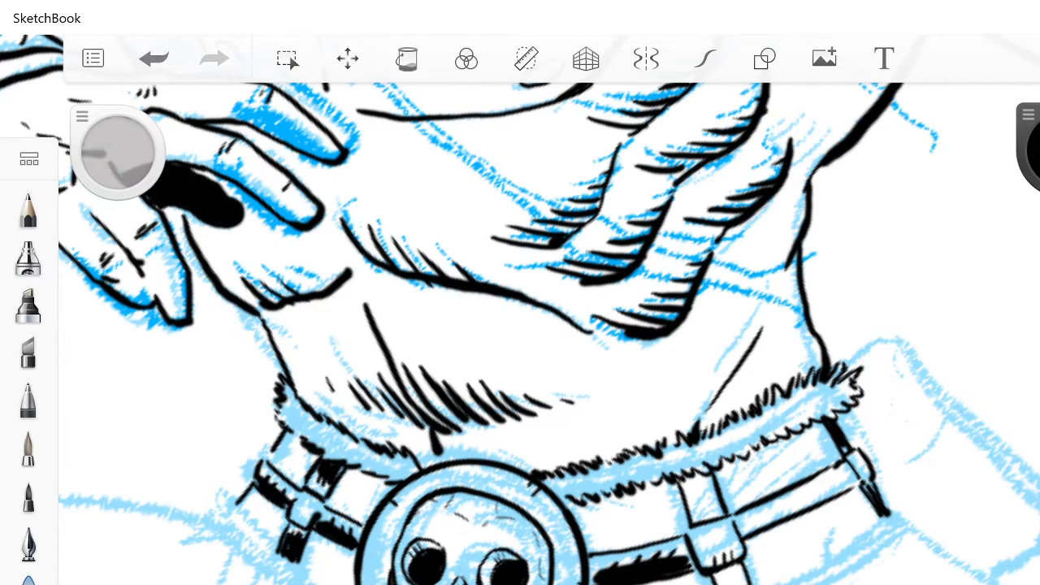
pyautogui.moveTo(854, 490)
pyautogui.mouseDown()
pyautogui.moveTo(745, 549)
pyautogui.moveTo(778, 519)
pyautogui.moveTo(744, 536)
pyautogui.mouseUp()
pyautogui.moveTo(751, 528); pyautogui.dragTo(739, 539)
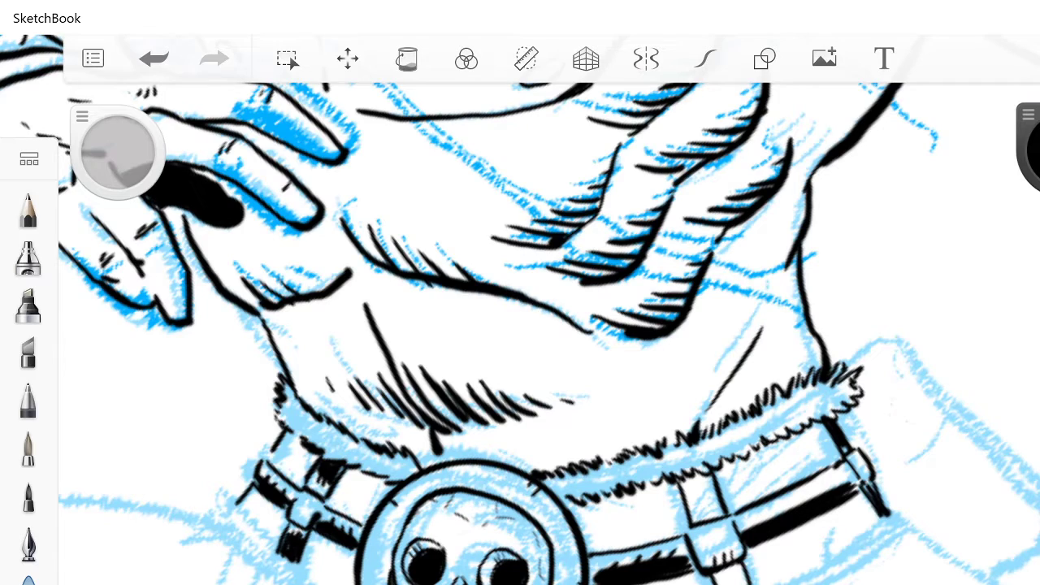
pyautogui.moveTo(841, 479); pyautogui.dragTo(754, 526)
# Step: Shade the vertical strap beyond the buckle with dark strokes above and below its loop
pyautogui.moveTo(730, 574)
pyautogui.mouseDown()
pyautogui.moveTo(747, 584)
pyautogui.moveTo(723, 584)
pyautogui.mouseUp()
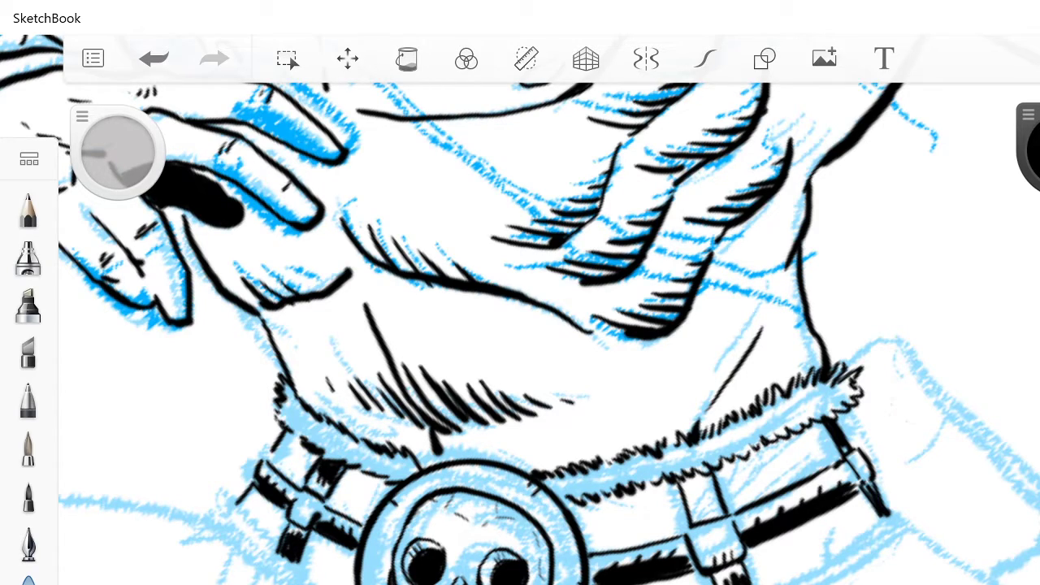
pyautogui.moveTo(686, 481); pyautogui.dragTo(693, 499)
pyautogui.moveTo(690, 484)
pyautogui.mouseDown()
pyautogui.moveTo(709, 473)
pyautogui.moveTo(681, 493)
pyautogui.moveTo(691, 523)
pyautogui.mouseUp()
pyautogui.moveTo(716, 506)
pyautogui.mouseDown()
pyautogui.moveTo(690, 522)
pyautogui.moveTo(709, 508)
pyautogui.moveTo(699, 509)
pyautogui.mouseUp()
pyautogui.moveTo(705, 506); pyautogui.dragTo(698, 515)
pyautogui.moveTo(714, 478)
pyautogui.mouseDown()
pyautogui.moveTo(695, 497)
pyautogui.moveTo(705, 492)
pyautogui.mouseUp()
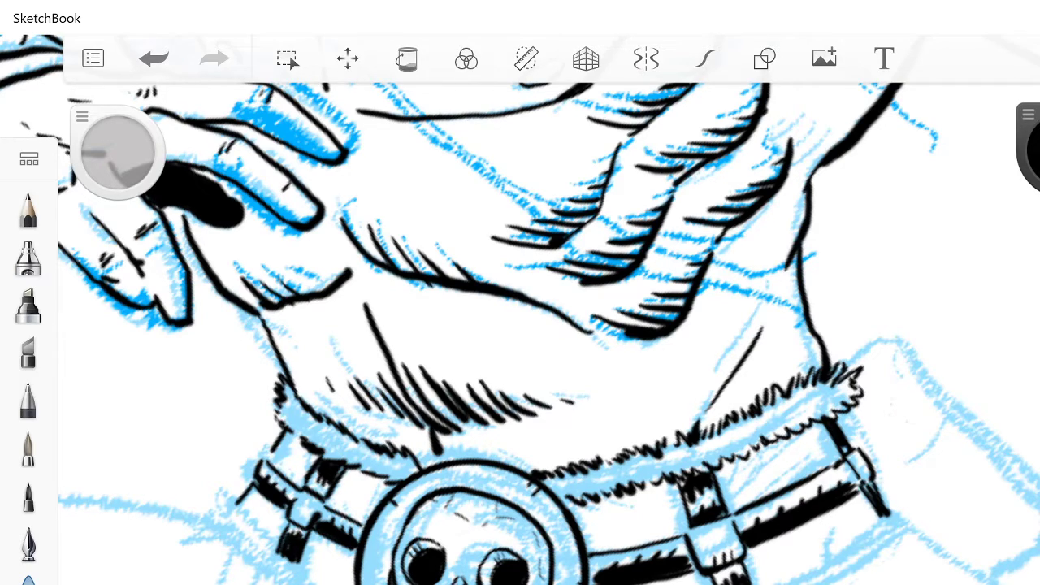
# Step: Ink jagged fur along the waistband's bottom border beneath the belt on both sides of the buckle
pyautogui.moveTo(235, 502)
pyautogui.mouseDown()
pyautogui.moveTo(283, 558)
pyautogui.moveTo(348, 583)
pyautogui.mouseUp()
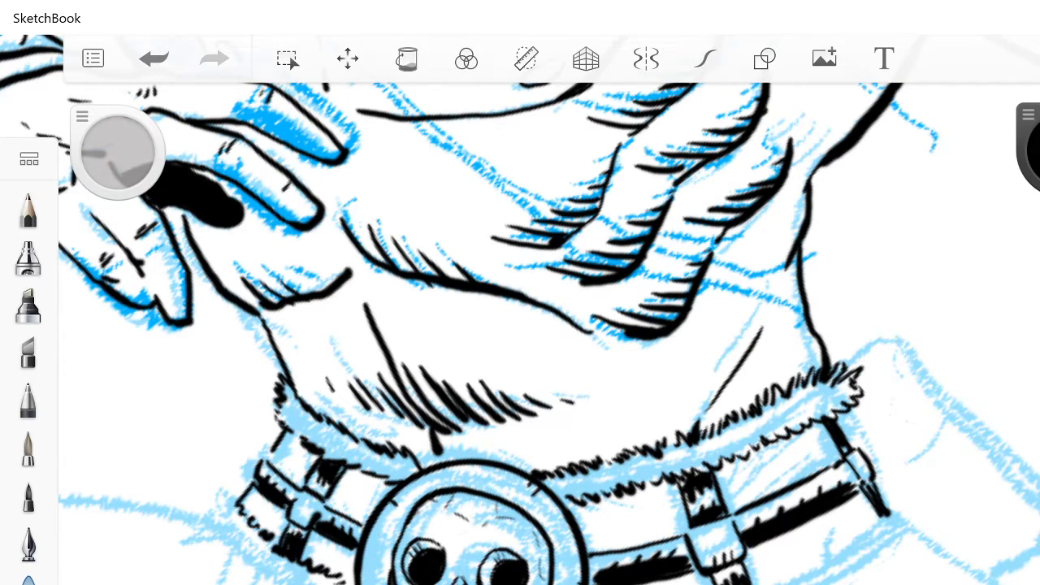
pyautogui.moveTo(757, 578)
pyautogui.mouseDown()
pyautogui.moveTo(846, 539)
pyautogui.moveTo(892, 505)
pyautogui.moveTo(915, 505)
pyautogui.moveTo(923, 528)
pyautogui.moveTo(833, 584)
pyautogui.mouseUp()
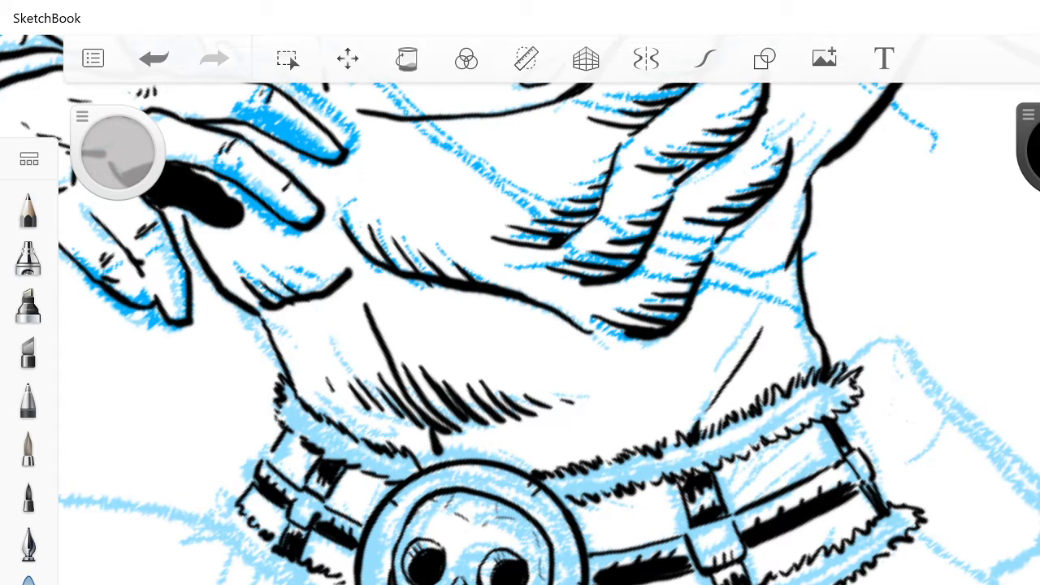
pyautogui.scroll(-5, 520, 333)
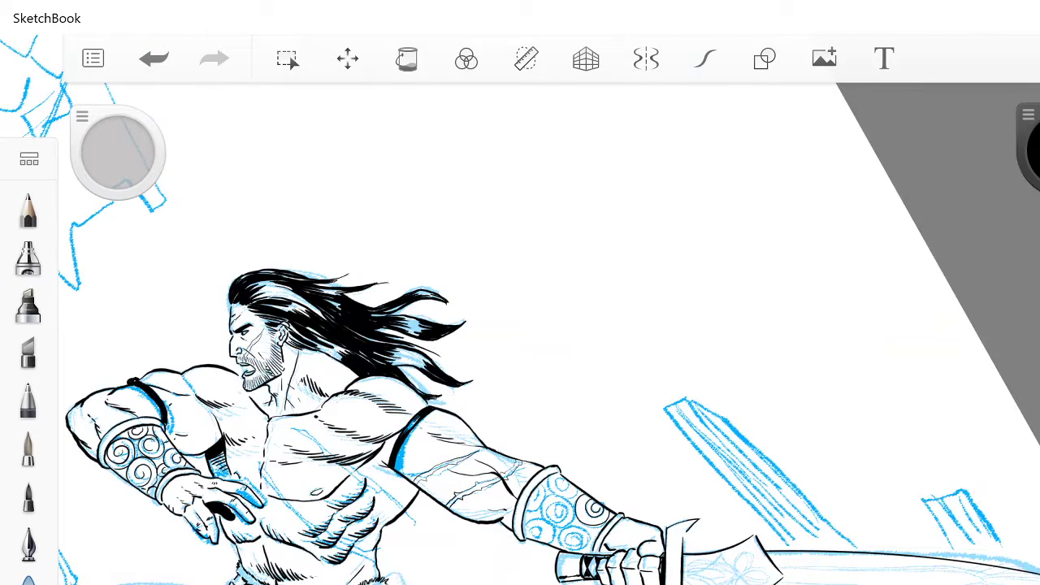
pyautogui.scroll(-1, 520, 333)
pyautogui.scroll(5, 520, 333)
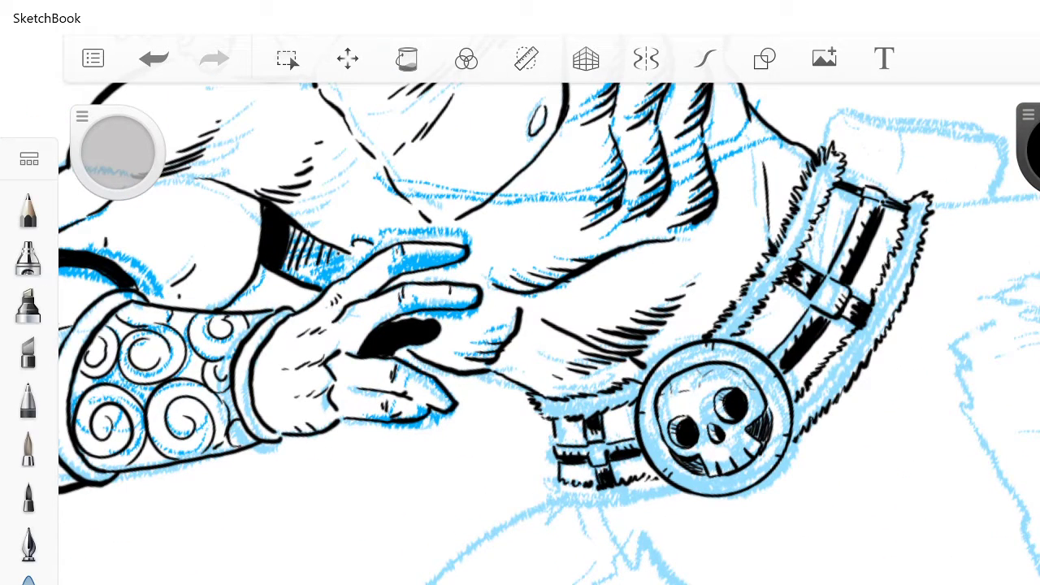
pyautogui.moveTo(556, 476)
pyautogui.mouseDown()
pyautogui.moveTo(547, 497)
pyautogui.moveTo(573, 508)
pyautogui.moveTo(682, 489)
pyautogui.mouseUp()
# Step: Turn on stroke smoothing and ink the central and lower spiral circles on the sword arm's bracer with the Felt Pen
pyautogui.scroll(-5, 549, 333)
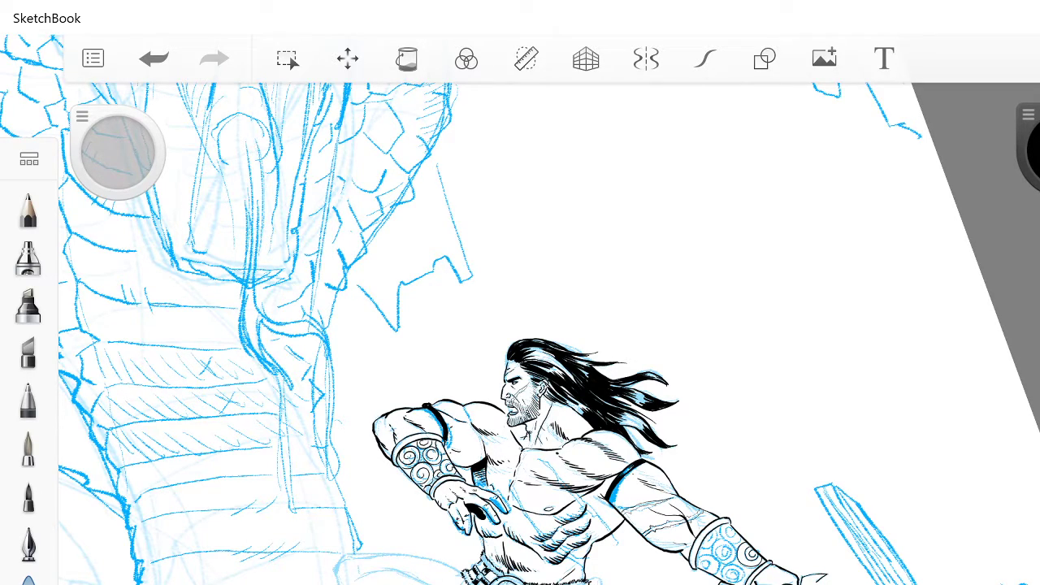
pyautogui.scroll(5, 520, 325)
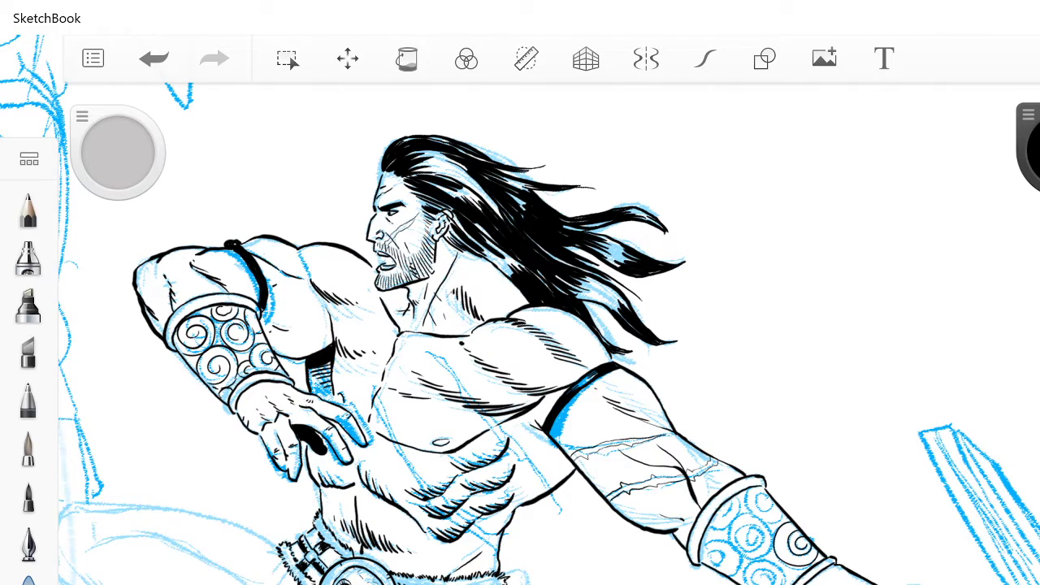
pyautogui.scroll(5, 650, 406)
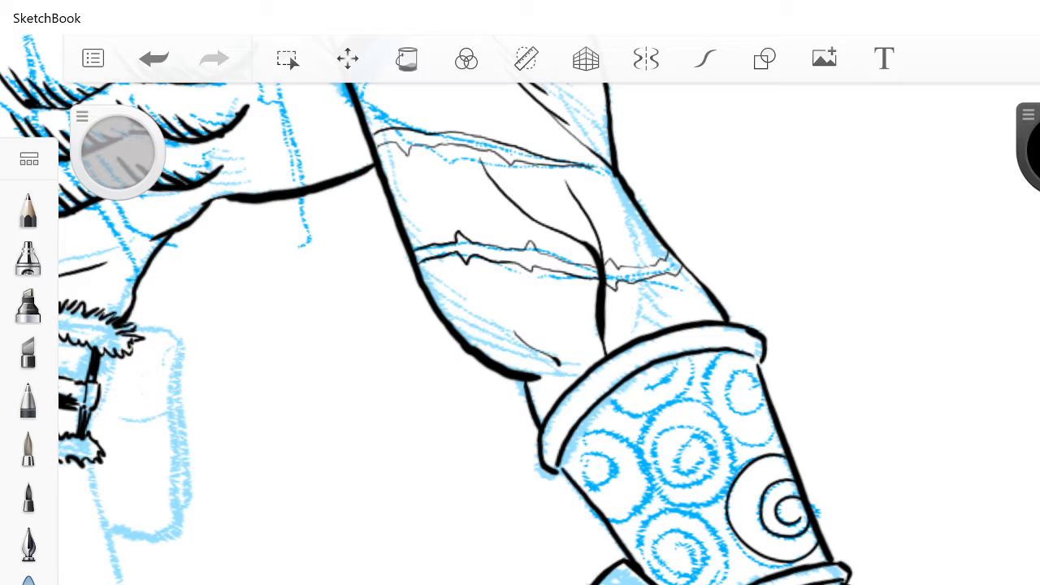
pyautogui.click(30, 159)
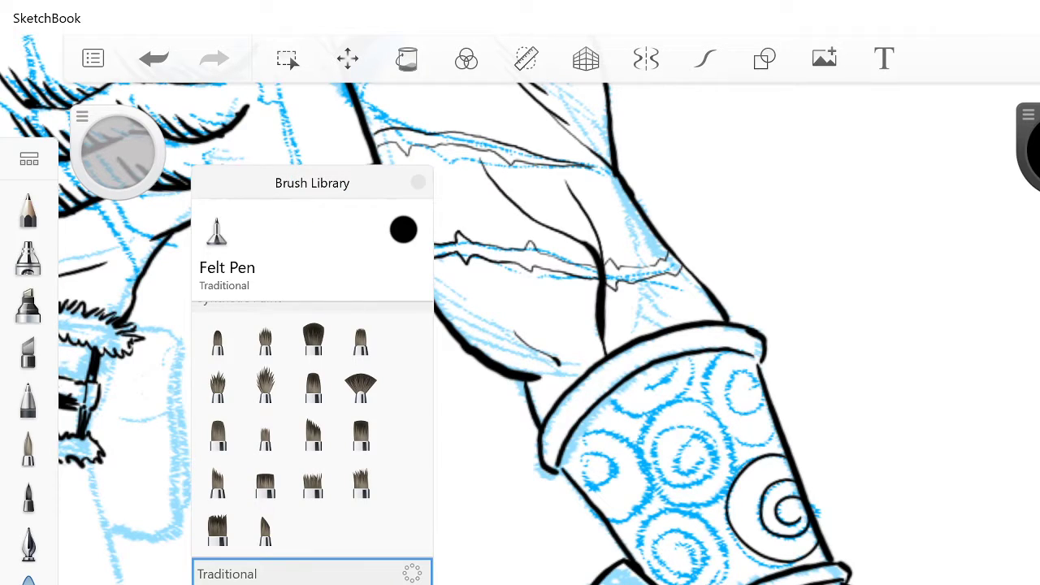
pyautogui.click(705, 58)
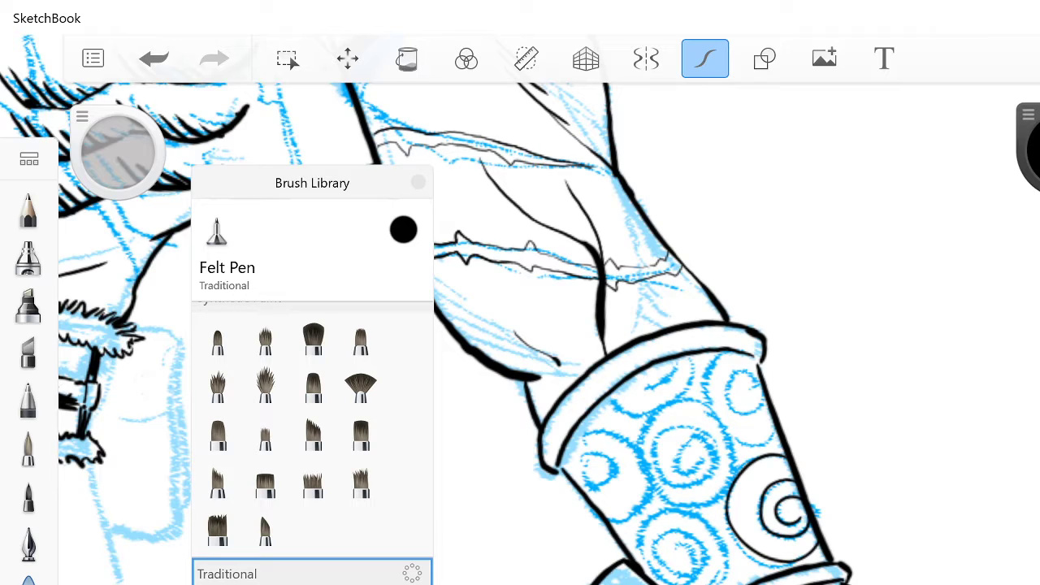
pyautogui.moveTo(736, 478)
pyautogui.mouseDown()
pyautogui.moveTo(709, 410)
pyautogui.moveTo(656, 410)
pyautogui.moveTo(646, 445)
pyautogui.moveTo(706, 507)
pyautogui.mouseUp()
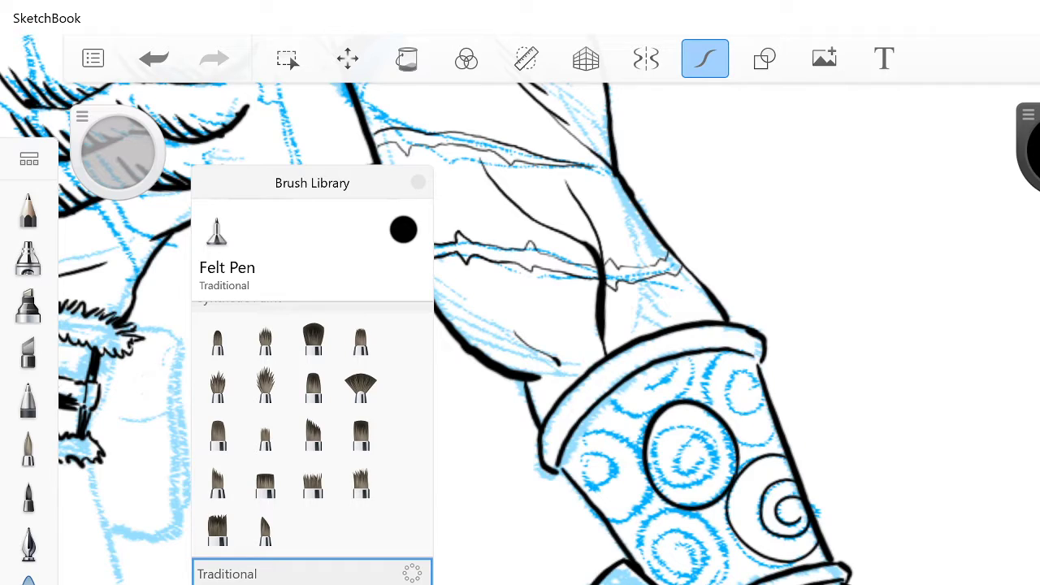
pyautogui.moveTo(713, 451)
pyautogui.mouseDown()
pyautogui.moveTo(666, 437)
pyautogui.moveTo(660, 465)
pyautogui.moveTo(668, 485)
pyautogui.moveTo(709, 495)
pyautogui.moveTo(705, 425)
pyautogui.moveTo(691, 456)
pyautogui.mouseUp()
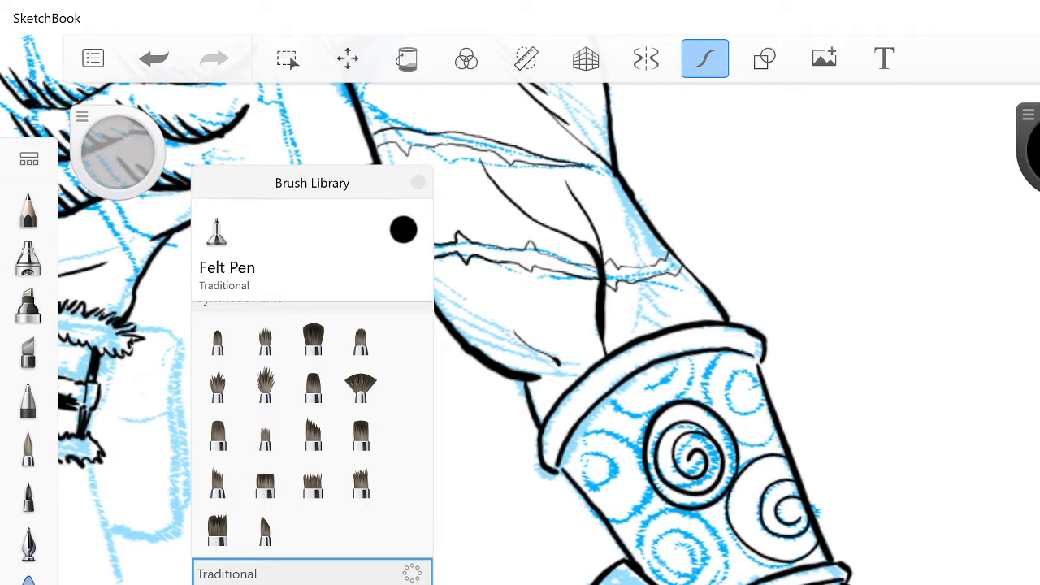
pyautogui.moveTo(719, 583)
pyautogui.mouseDown()
pyautogui.moveTo(704, 520)
pyautogui.moveTo(638, 534)
pyautogui.moveTo(639, 567)
pyautogui.moveTo(669, 581)
pyautogui.moveTo(689, 531)
pyautogui.moveTo(658, 568)
pyautogui.moveTo(686, 549)
pyautogui.mouseUp()
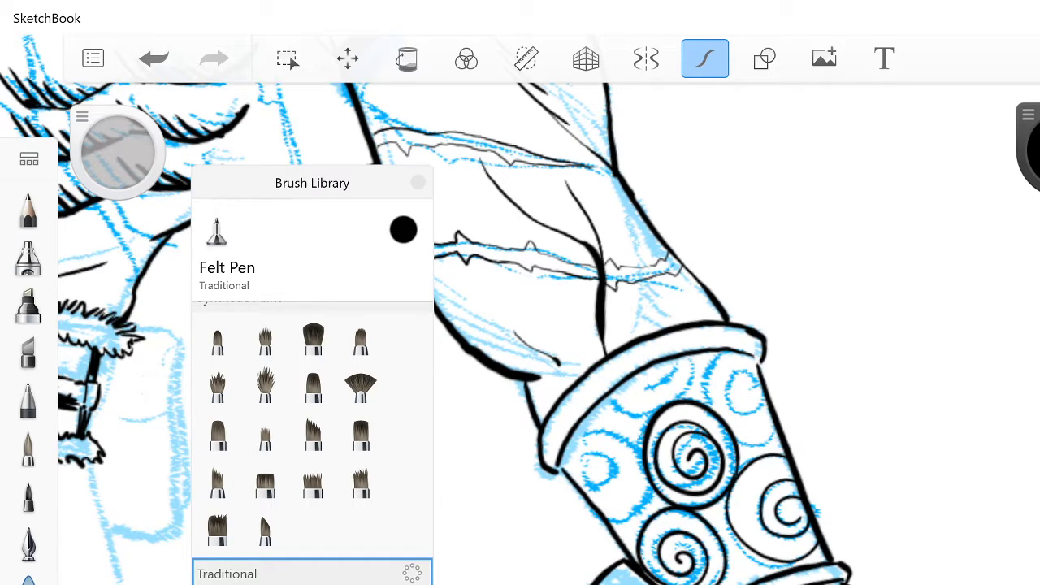
# Step: Ink the partial spiral beside the bracer's wrist rim and the circle with its inner curl along the bracer's left edge
pyautogui.moveTo(785, 568)
pyautogui.mouseDown()
pyautogui.moveTo(755, 552)
pyautogui.moveTo(723, 584)
pyautogui.moveTo(762, 565)
pyautogui.moveTo(743, 583)
pyautogui.mouseUp()
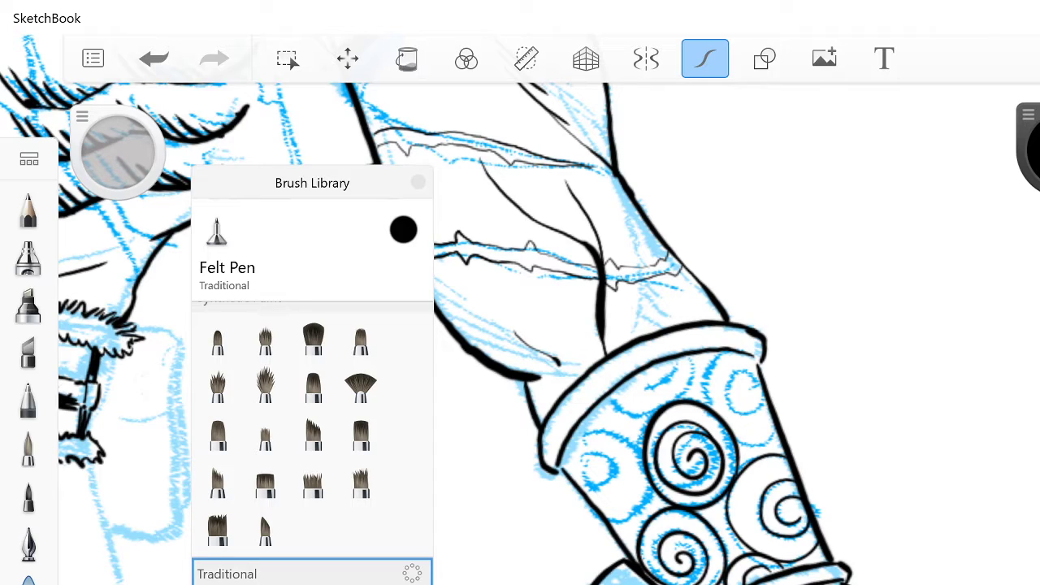
pyautogui.moveTo(580, 426)
pyautogui.mouseDown()
pyautogui.moveTo(623, 440)
pyautogui.moveTo(648, 478)
pyautogui.moveTo(646, 507)
pyautogui.moveTo(619, 525)
pyautogui.mouseUp()
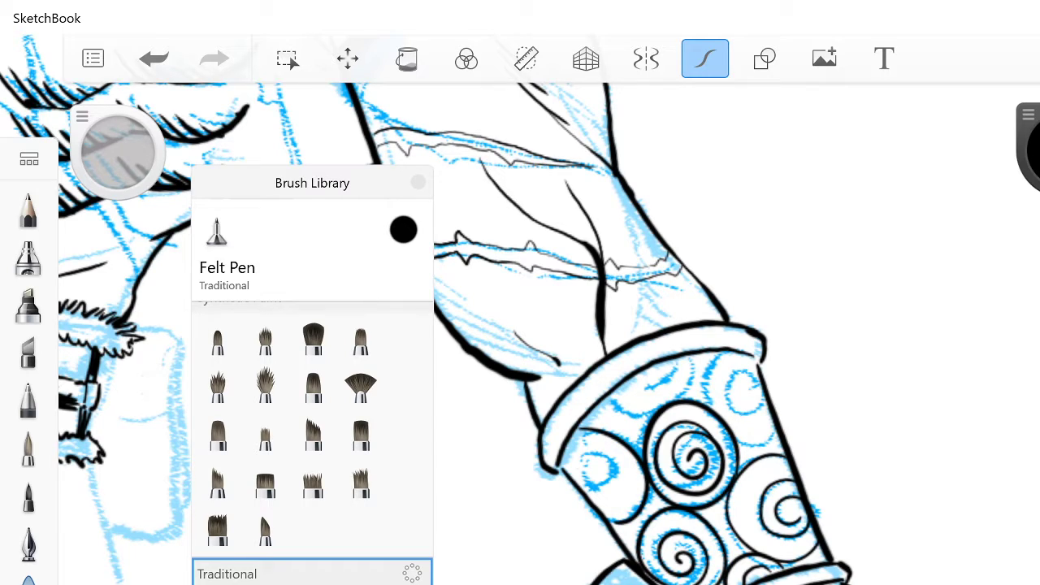
pyautogui.moveTo(577, 467)
pyautogui.mouseDown()
pyautogui.moveTo(617, 500)
pyautogui.moveTo(598, 503)
pyautogui.moveTo(586, 478)
pyautogui.moveTo(593, 500)
pyautogui.mouseUp()
pyautogui.hotkey('ctrl', 'z')
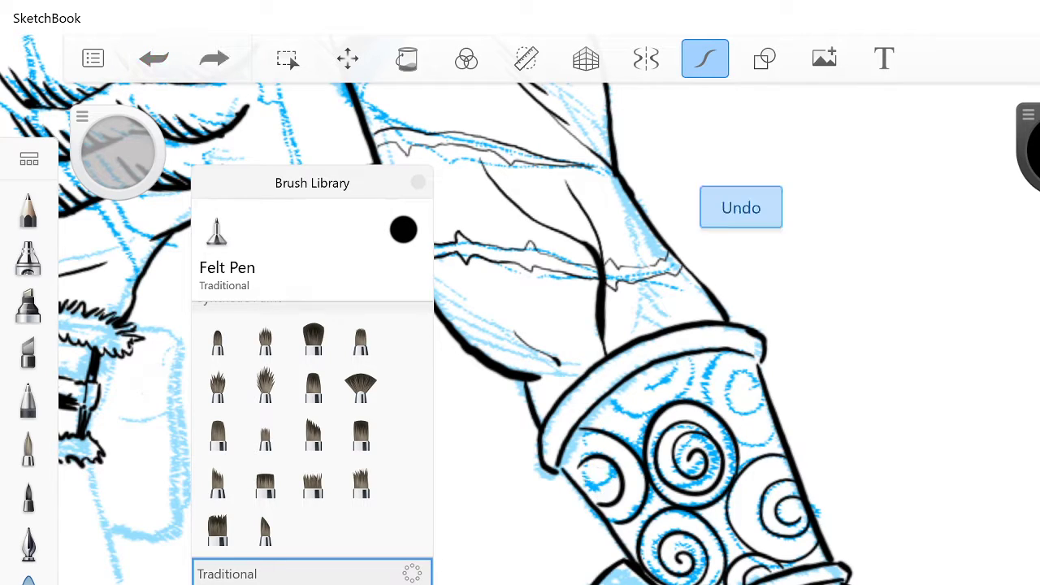
pyautogui.moveTo(599, 494)
pyautogui.mouseDown()
pyautogui.moveTo(610, 470)
pyautogui.moveTo(584, 486)
pyautogui.moveTo(598, 492)
pyautogui.mouseUp()
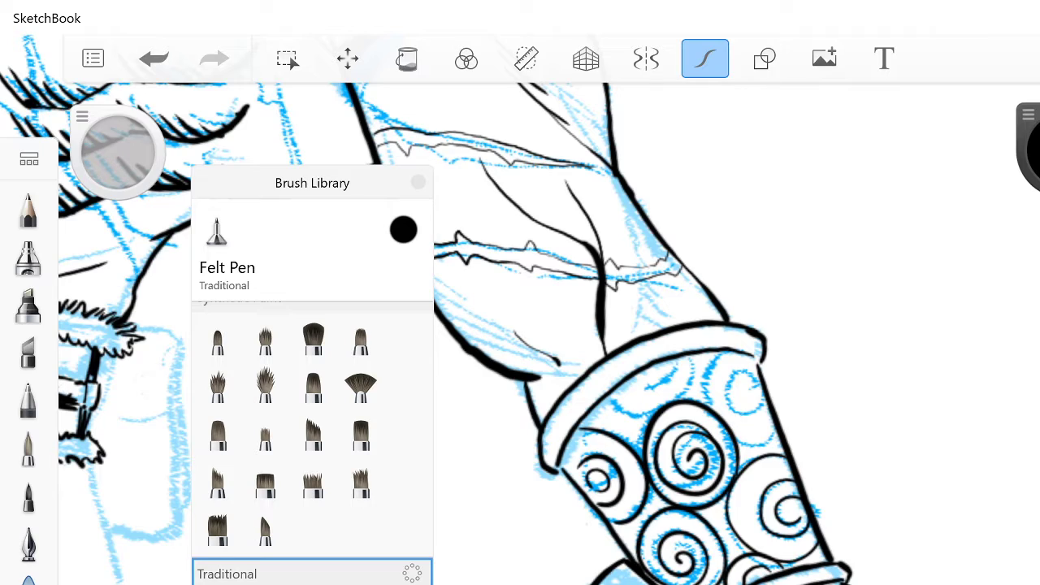
# Step: Ink the spiral circle at the bracer's upper right edge and the partial spiral tucked beneath its elbow-side rim
pyautogui.moveTo(733, 353)
pyautogui.mouseDown()
pyautogui.moveTo(705, 405)
pyautogui.moveTo(752, 443)
pyautogui.moveTo(777, 432)
pyautogui.moveTo(734, 438)
pyautogui.mouseUp()
pyautogui.hotkey('ctrl', 'z')
pyautogui.moveTo(760, 376)
pyautogui.mouseDown()
pyautogui.moveTo(739, 368)
pyautogui.moveTo(727, 410)
pyautogui.moveTo(762, 408)
pyautogui.mouseUp()
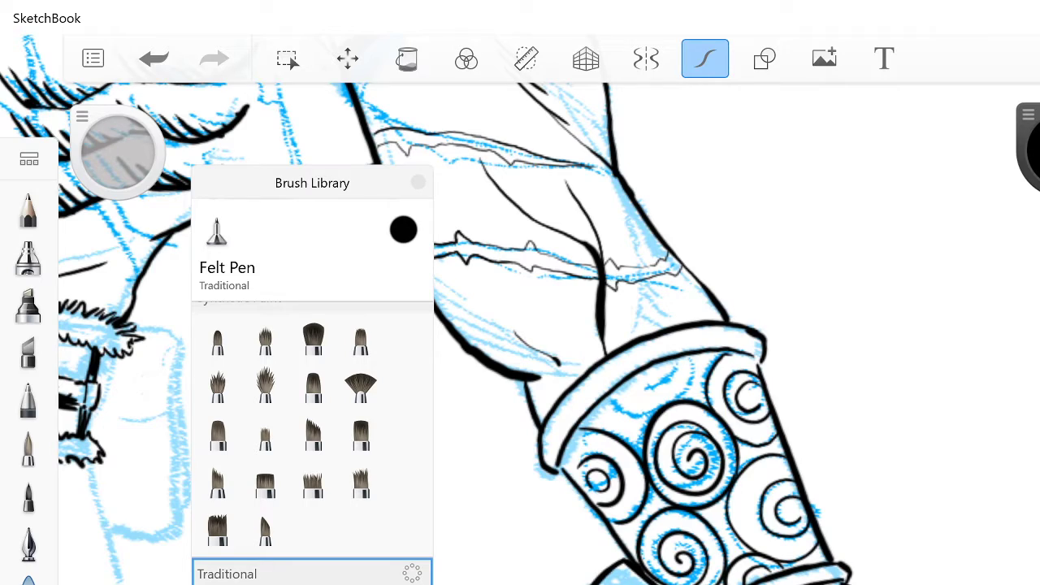
pyautogui.moveTo(696, 353)
pyautogui.mouseDown()
pyautogui.moveTo(692, 372)
pyautogui.moveTo(648, 413)
pyautogui.moveTo(611, 395)
pyautogui.moveTo(683, 385)
pyautogui.moveTo(632, 394)
pyautogui.moveTo(643, 379)
pyautogui.mouseUp()
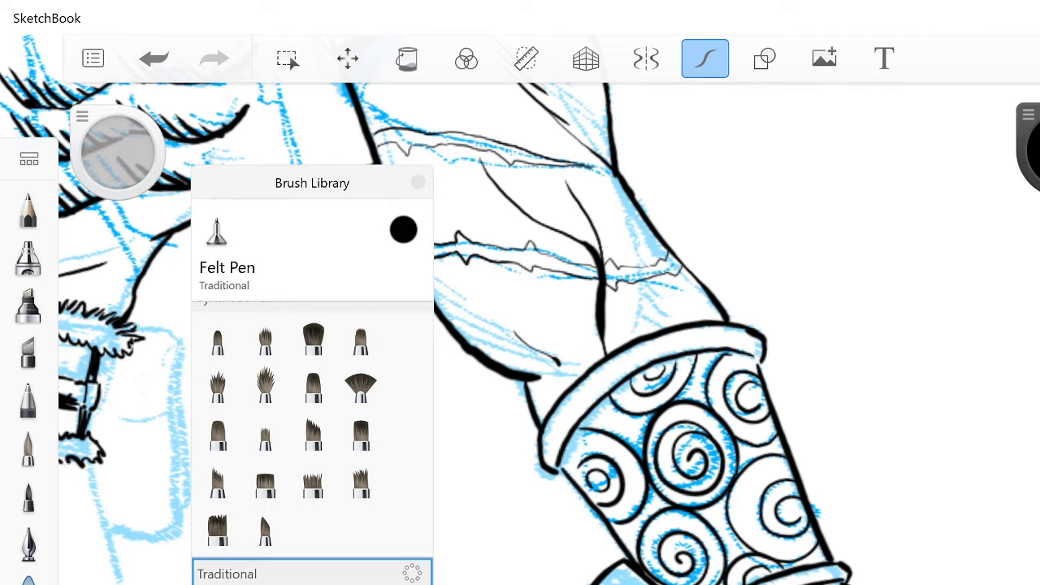
# Step: Choose the first small round synthetic brush and close the Brush Library
pyautogui.scroll(-8, 657, 479)
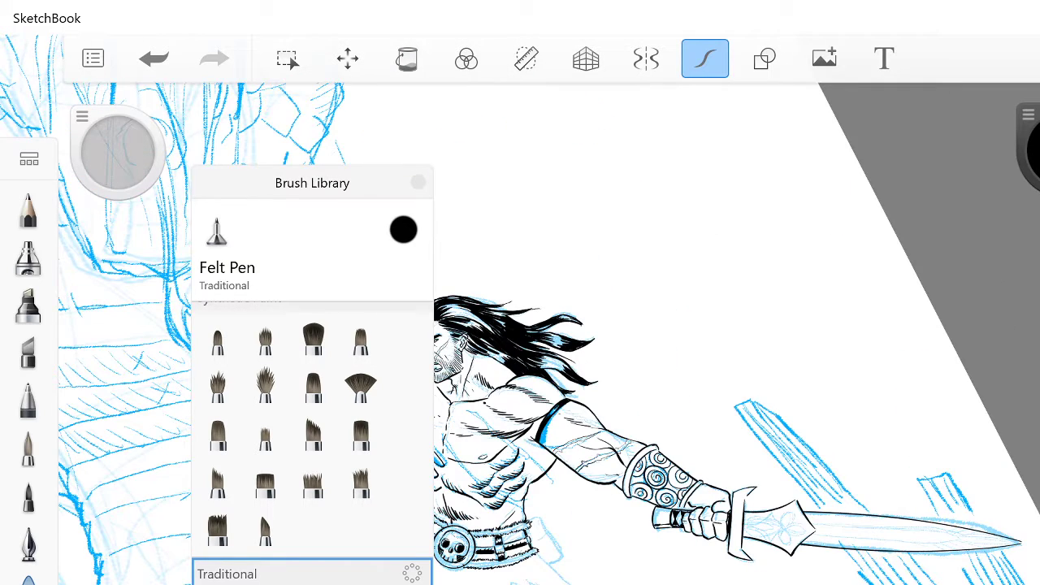
pyautogui.scroll(-5, 520, 325)
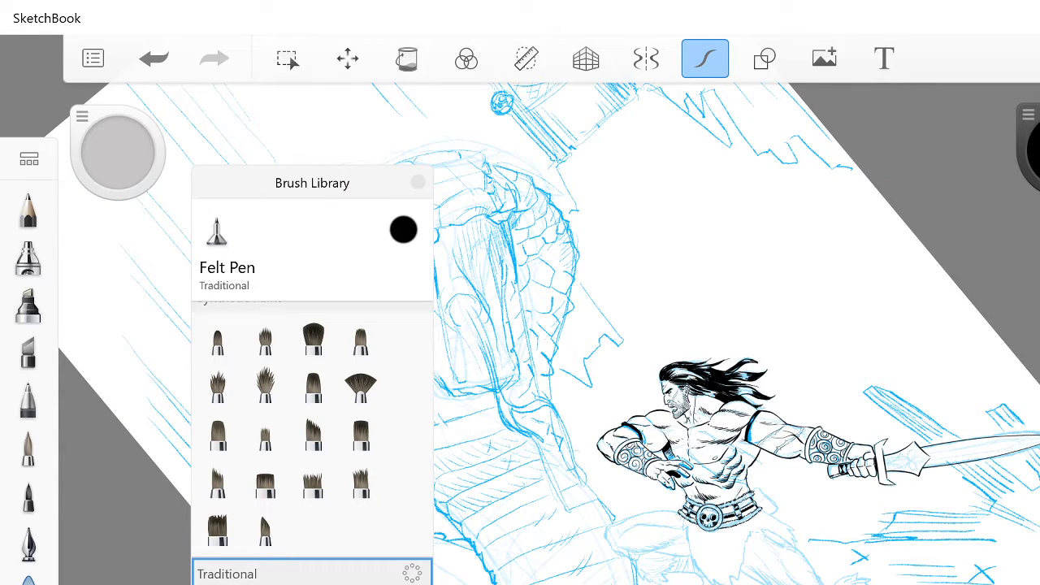
pyautogui.click(217, 341)
pyautogui.click(417, 182)
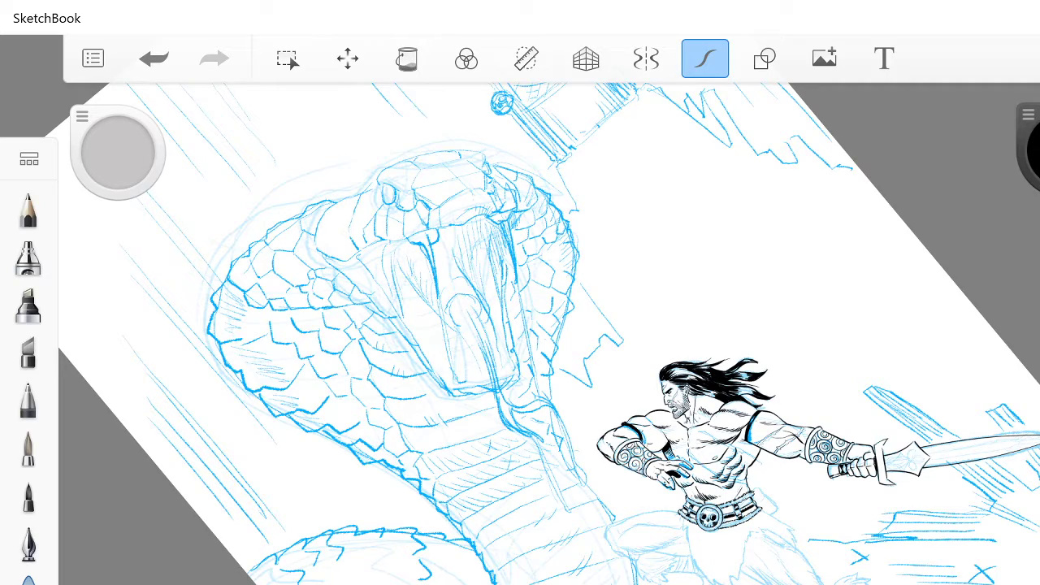
pyautogui.scroll(8, 549, 333)
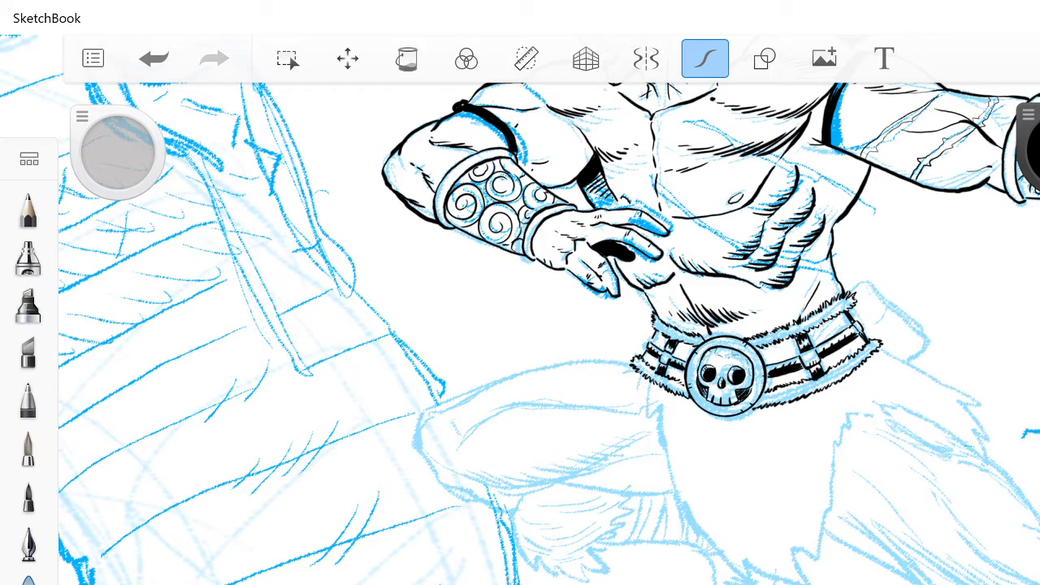
# Step: Ink the first loincloth fur strokes beneath the belt, and set the Medium Brush's size with heavy pressure to 18
pyautogui.moveTo(663, 391); pyautogui.dragTo(673, 478)
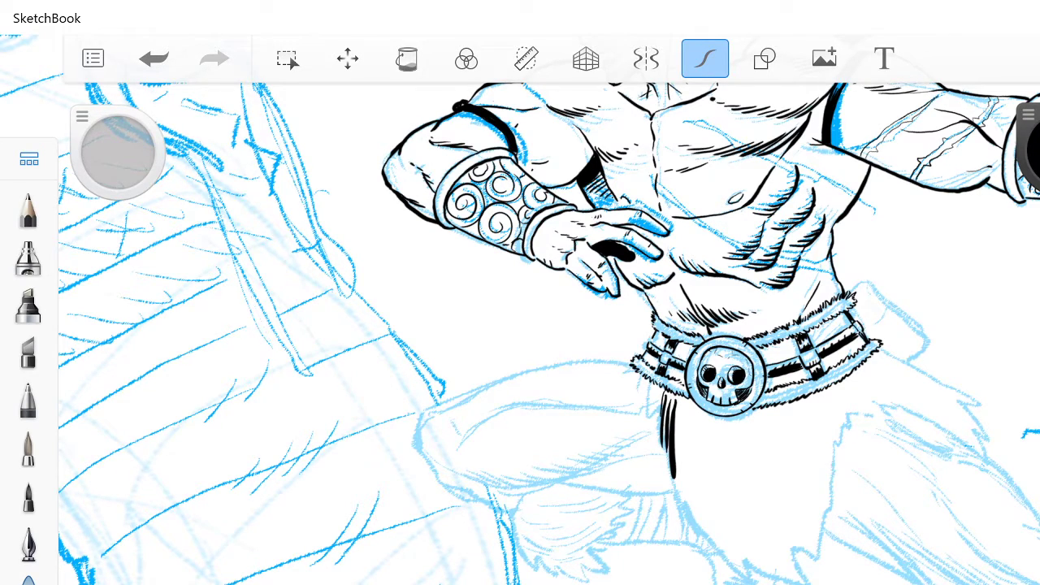
pyautogui.click(29, 158)
pyautogui.click(218, 437)
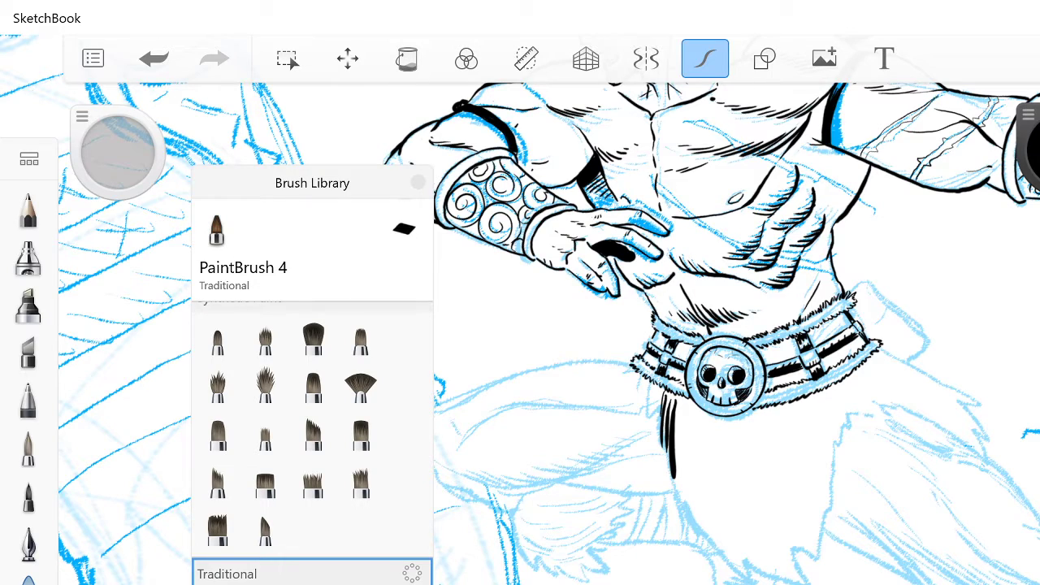
pyautogui.doubleClick(29, 497)
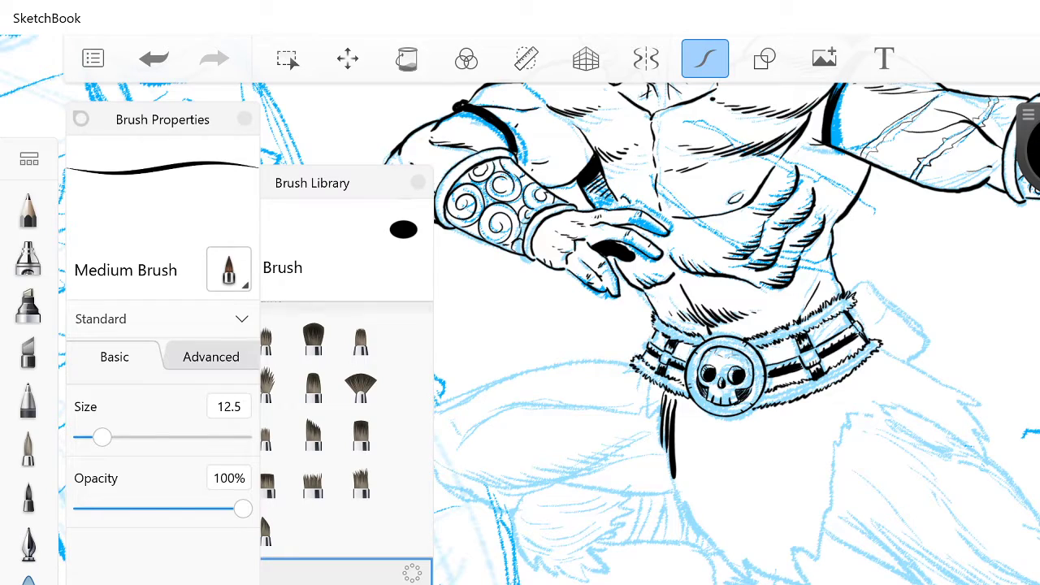
pyautogui.click(210, 356)
pyautogui.click(229, 438)
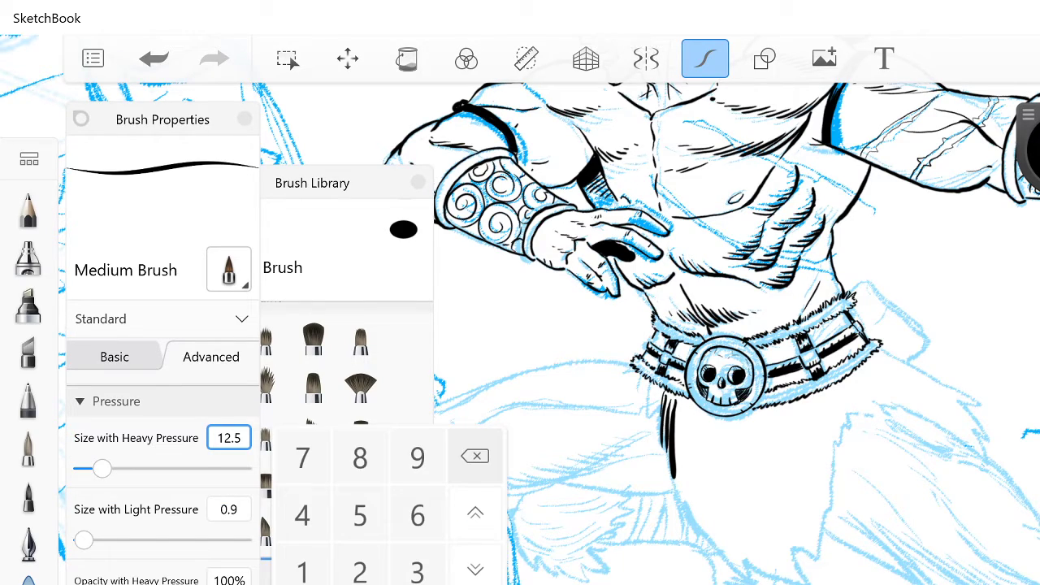
pyautogui.click(302, 571)
pyautogui.click(359, 458)
pyautogui.press('Return')
pyautogui.click(81, 119)
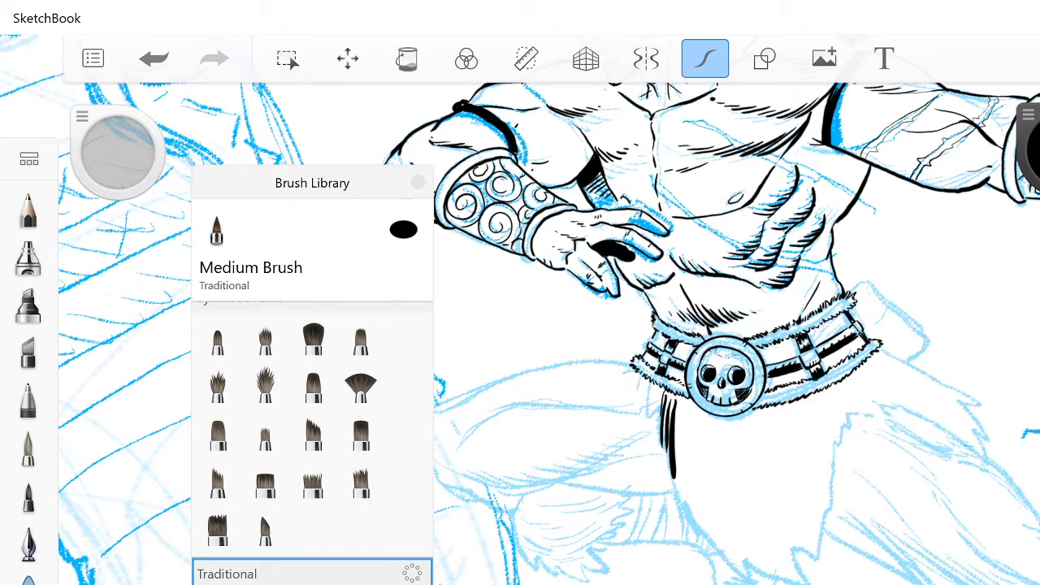
# Step: Ink short black fur tufts along the lower edge of the belt's left end, beside the first loincloth strokes
pyautogui.moveTo(666, 391); pyautogui.dragTo(651, 414)
pyautogui.moveTo(652, 405); pyautogui.dragTo(646, 417)
pyautogui.moveTo(654, 393)
pyautogui.mouseDown()
pyautogui.moveTo(641, 411)
pyautogui.moveTo(639, 401)
pyautogui.mouseUp()
pyautogui.moveTo(641, 380); pyautogui.dragTo(628, 394)
pyautogui.moveTo(641, 374)
pyautogui.mouseDown()
pyautogui.moveTo(631, 387)
pyautogui.moveTo(625, 370)
pyautogui.mouseUp()
pyautogui.moveTo(633, 373); pyautogui.dragTo(619, 362)
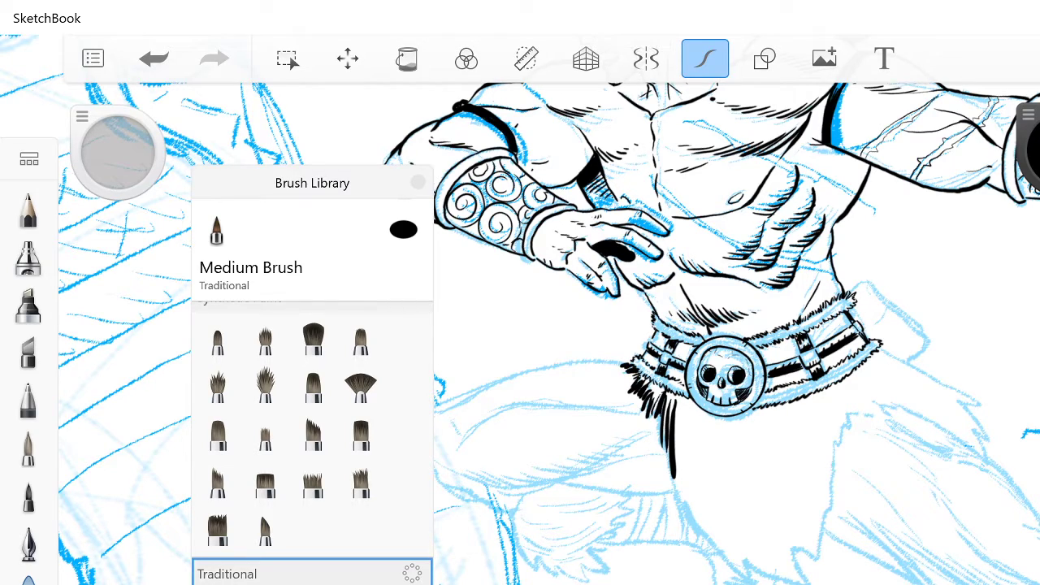
# Step: Ink long tapering fur strokes down the left edge of the loincloth, following the blue sketch
pyautogui.moveTo(675, 402); pyautogui.dragTo(684, 491)
pyautogui.moveTo(683, 445); pyautogui.dragTo(690, 516)
pyautogui.moveTo(679, 460); pyautogui.dragTo(687, 517)
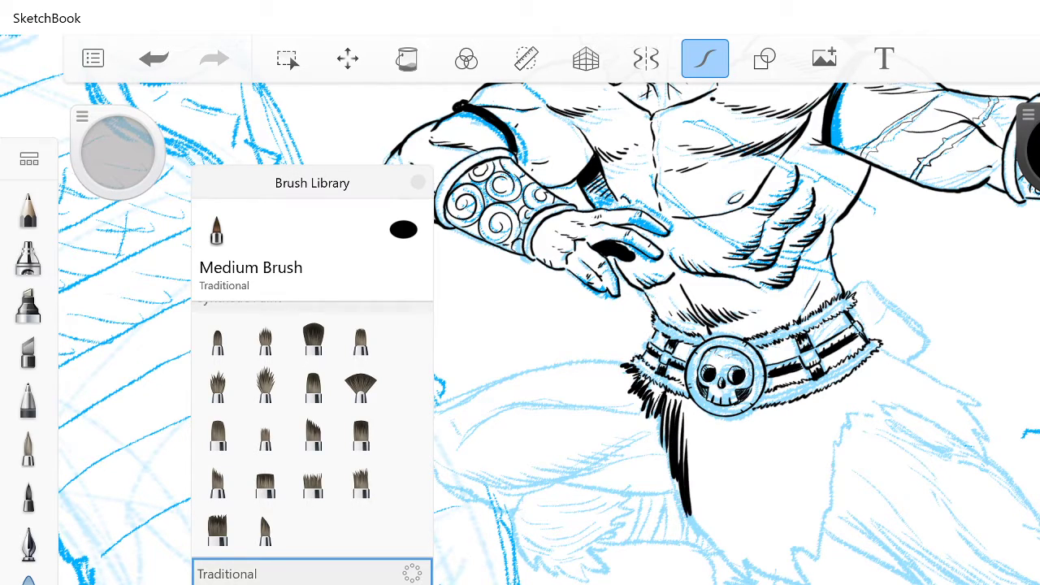
pyautogui.moveTo(696, 437); pyautogui.dragTo(700, 543)
pyautogui.moveTo(701, 483); pyautogui.dragTo(705, 549)
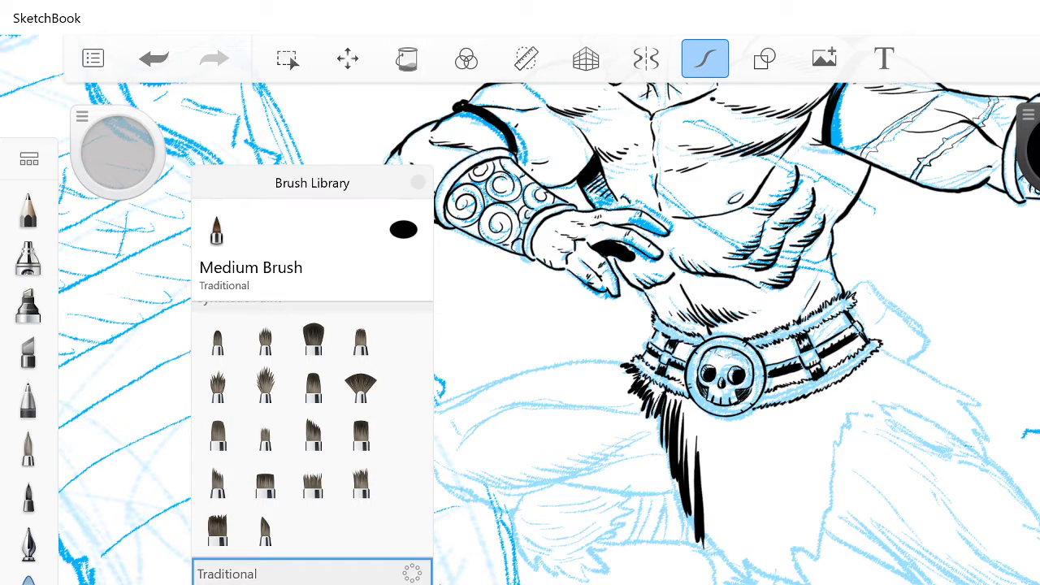
pyautogui.click(154, 58)
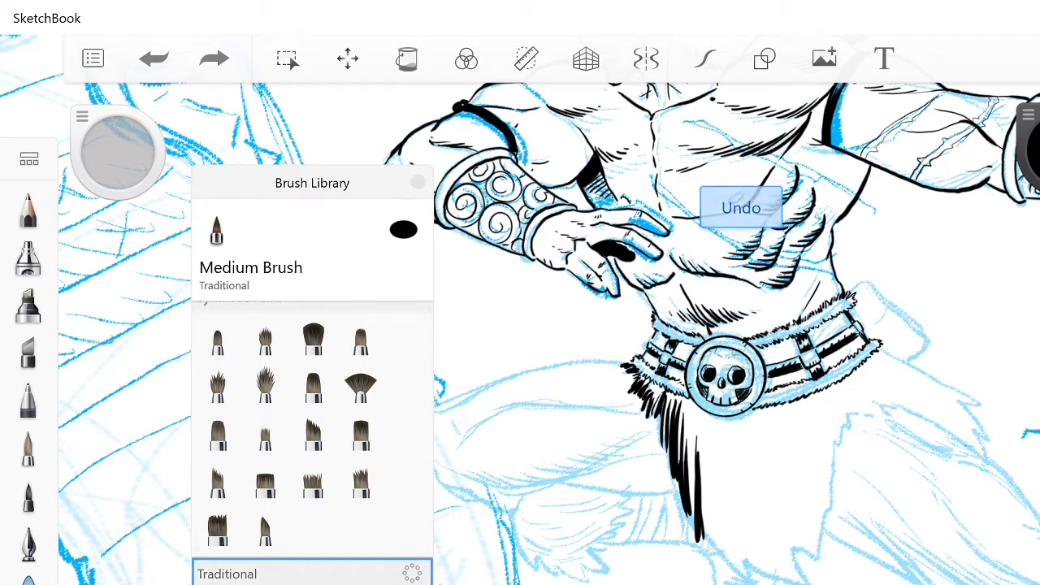
pyautogui.click(154, 59)
pyautogui.click(154, 58)
pyautogui.click(153, 58)
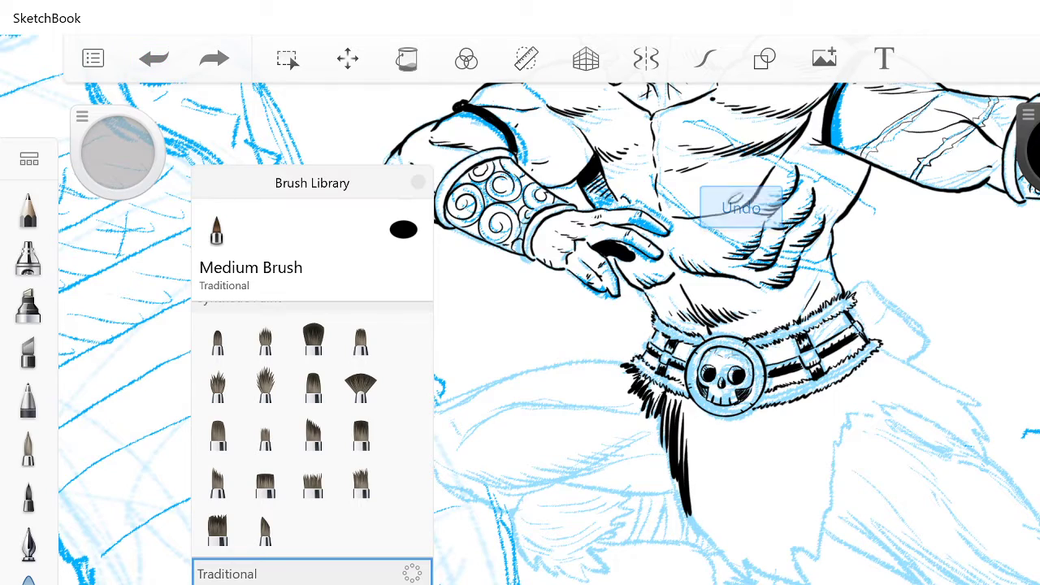
# Step: Ink the left half of the loincloth with dense vertical fur strokes from below the skull buckle to the ragged hem
pyautogui.moveTo(693, 461); pyautogui.dragTo(701, 530)
pyautogui.moveTo(699, 487); pyautogui.dragTo(705, 536)
pyautogui.moveTo(704, 465)
pyautogui.mouseDown()
pyautogui.moveTo(710, 540)
pyautogui.moveTo(726, 557)
pyautogui.mouseUp()
pyautogui.moveTo(719, 460)
pyautogui.mouseDown()
pyautogui.moveTo(735, 562)
pyautogui.moveTo(740, 548)
pyautogui.mouseUp()
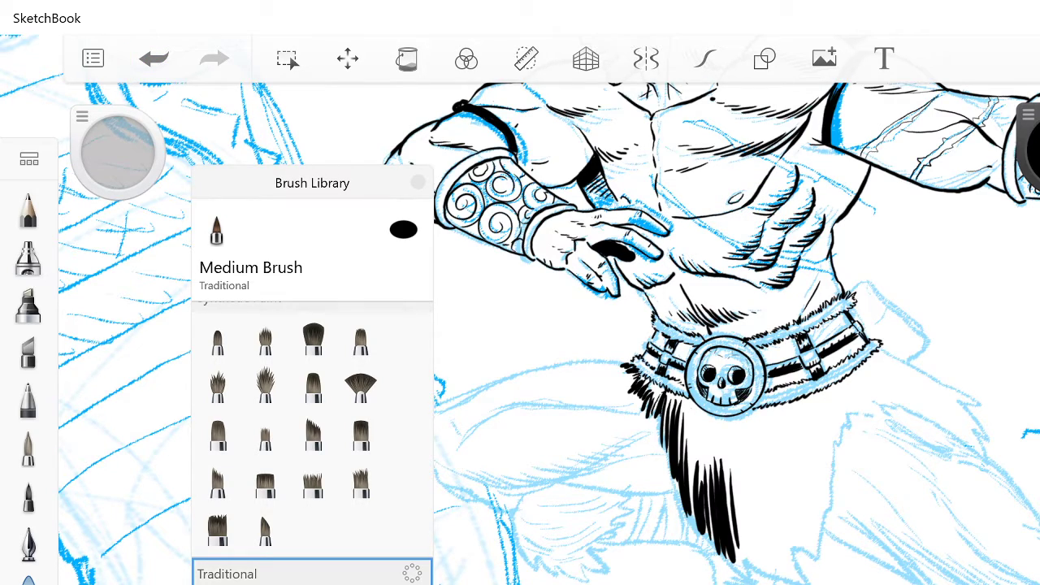
pyautogui.moveTo(691, 401)
pyautogui.mouseDown()
pyautogui.moveTo(700, 434)
pyautogui.moveTo(725, 439)
pyautogui.moveTo(732, 468)
pyautogui.mouseUp()
pyautogui.moveTo(733, 416); pyautogui.dragTo(739, 504)
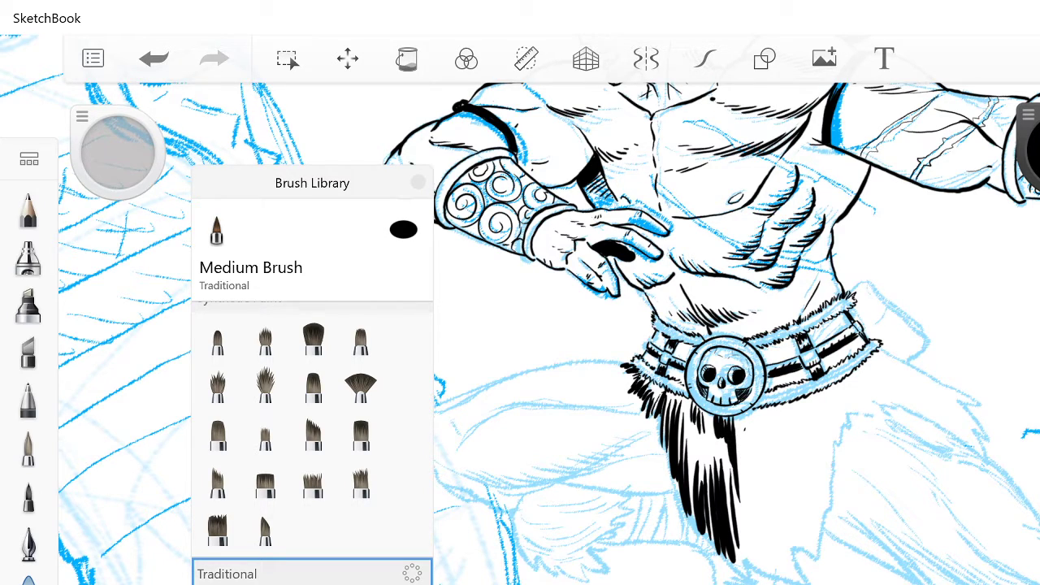
pyautogui.moveTo(742, 427); pyautogui.dragTo(752, 531)
pyautogui.moveTo(745, 440); pyautogui.dragTo(763, 570)
pyautogui.moveTo(734, 481); pyautogui.dragTo(742, 551)
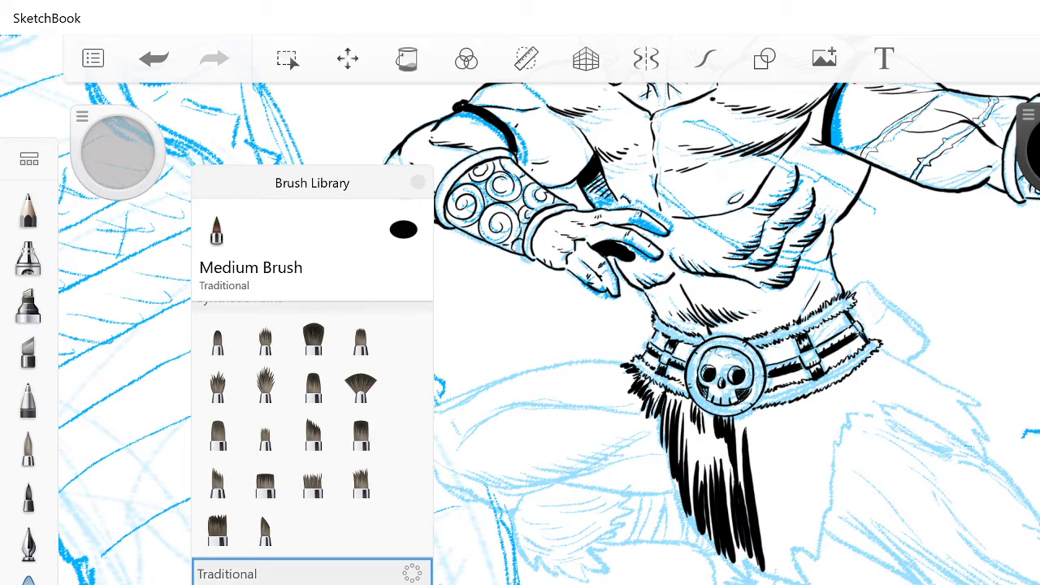
# Step: Ink the right half of the loincloth with long fur strokes, adding short tufts beneath the belt's right end
pyautogui.moveTo(750, 411)
pyautogui.mouseDown()
pyautogui.moveTo(774, 560)
pyautogui.moveTo(775, 546)
pyautogui.mouseUp()
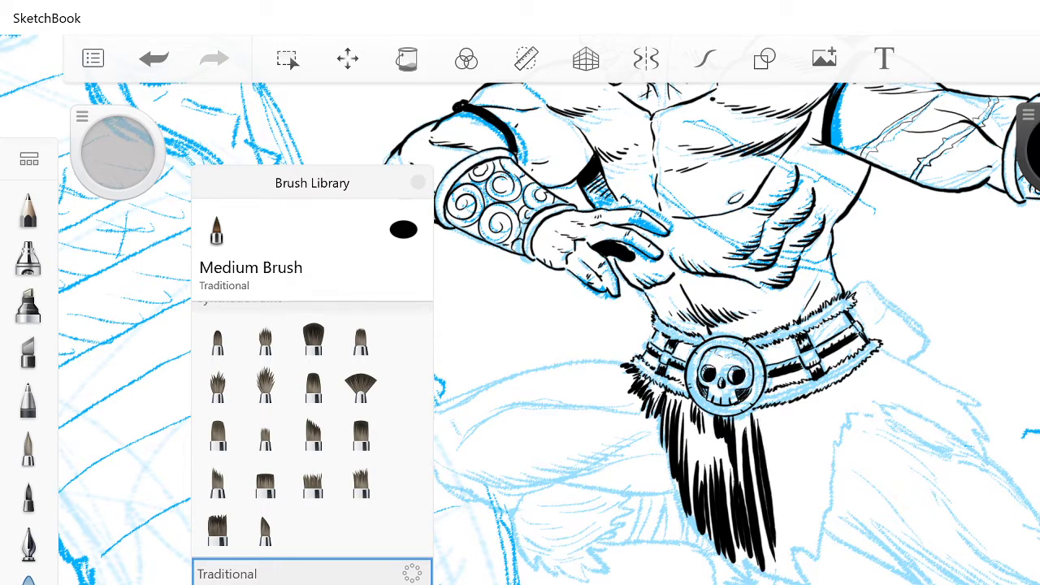
pyautogui.moveTo(763, 408)
pyautogui.mouseDown()
pyautogui.moveTo(785, 559)
pyautogui.moveTo(794, 554)
pyautogui.mouseUp()
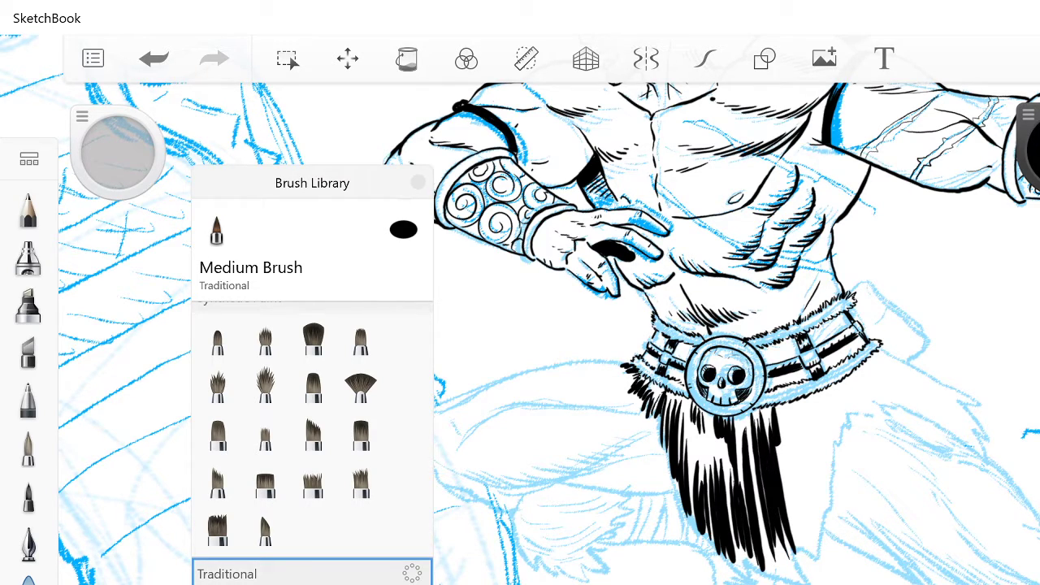
pyautogui.moveTo(777, 411)
pyautogui.mouseDown()
pyautogui.moveTo(798, 549)
pyautogui.moveTo(805, 516)
pyautogui.moveTo(811, 544)
pyautogui.mouseUp()
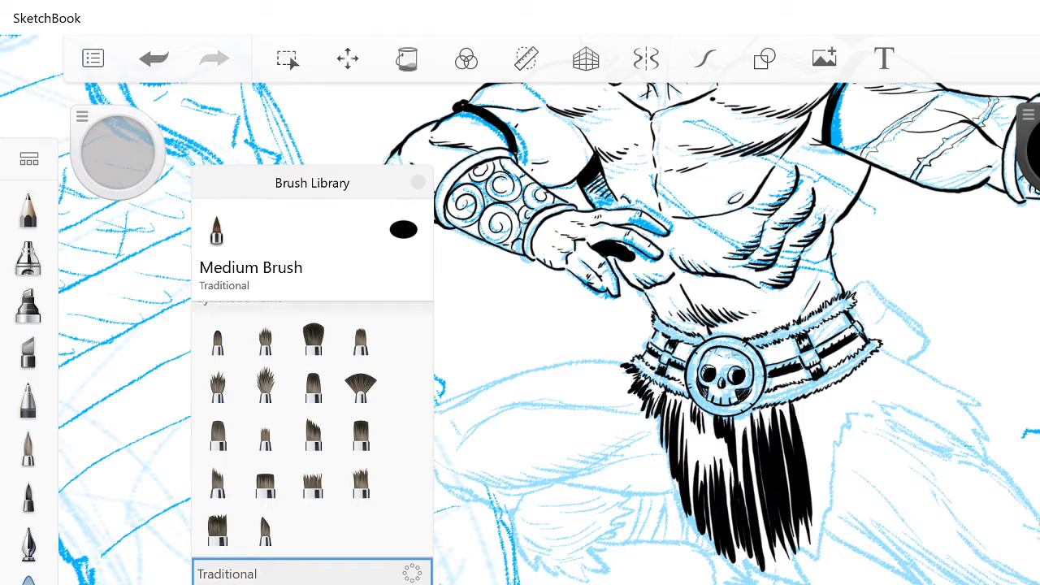
pyautogui.moveTo(798, 401)
pyautogui.mouseDown()
pyautogui.moveTo(822, 541)
pyautogui.moveTo(831, 416)
pyautogui.moveTo(842, 459)
pyautogui.mouseUp()
pyautogui.moveTo(837, 404); pyautogui.dragTo(842, 429)
pyautogui.moveTo(861, 400)
pyautogui.mouseDown()
pyautogui.moveTo(848, 418)
pyautogui.moveTo(847, 400)
pyautogui.mouseUp()
pyautogui.moveTo(863, 380); pyautogui.dragTo(851, 410)
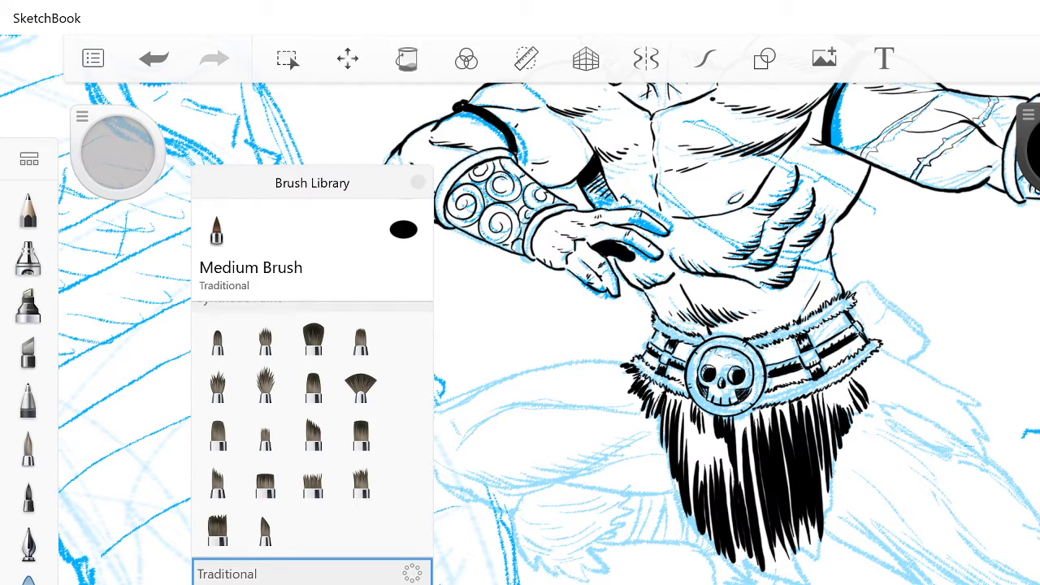
# Step: Try to ink a fur flap sweeping from the belt's right end over the extended rear thigh, with a ragged tip
pyautogui.scroll(-5, 649, 358)
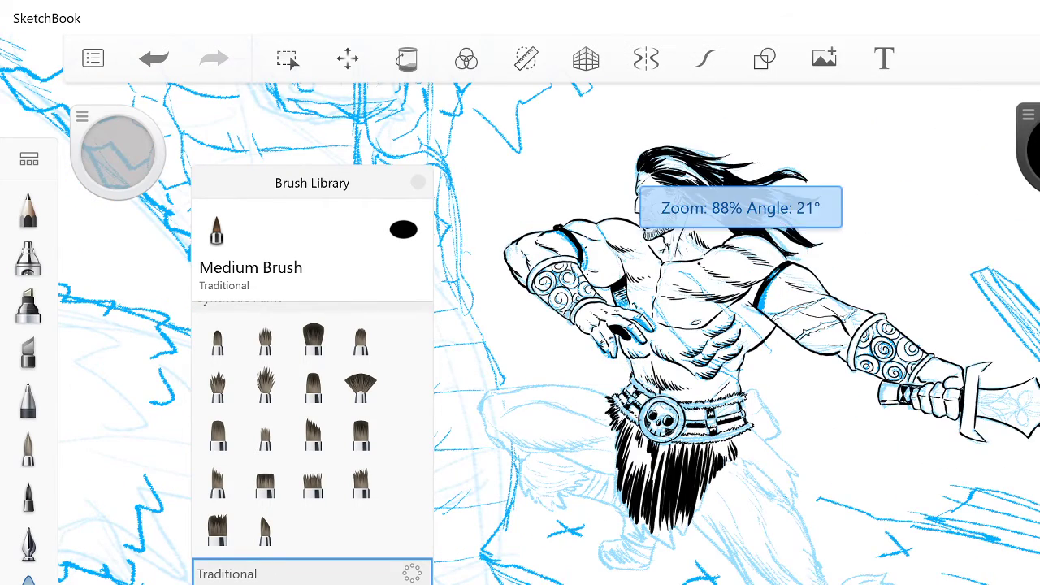
pyautogui.scroll(5, 690, 455)
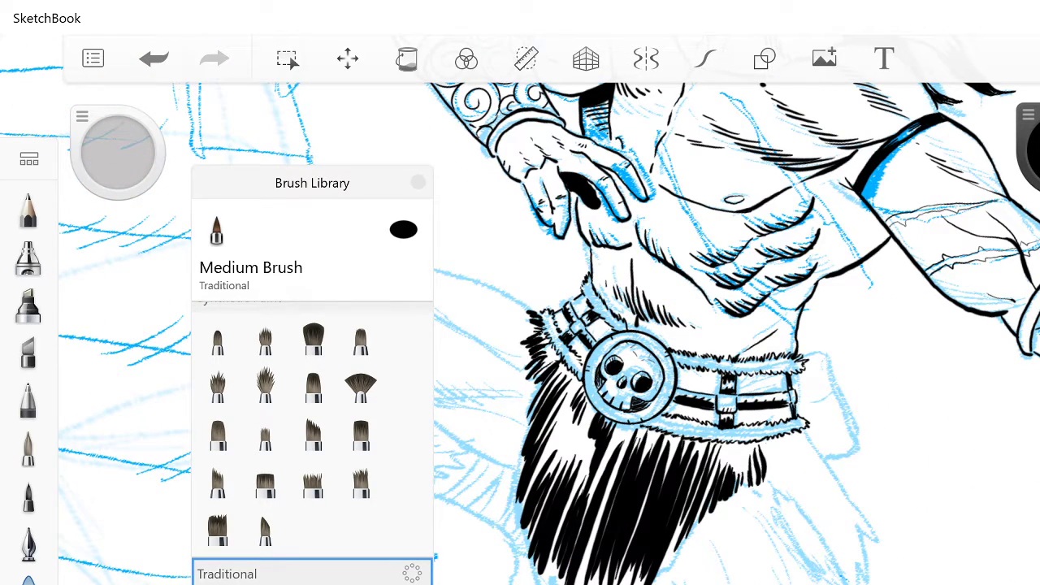
pyautogui.moveTo(773, 442); pyautogui.dragTo(767, 478)
pyautogui.moveTo(784, 440)
pyautogui.mouseDown()
pyautogui.moveTo(773, 473)
pyautogui.moveTo(776, 452)
pyautogui.moveTo(782, 497)
pyautogui.moveTo(811, 512)
pyautogui.moveTo(800, 459)
pyautogui.mouseUp()
pyautogui.moveTo(798, 458); pyautogui.dragTo(819, 515)
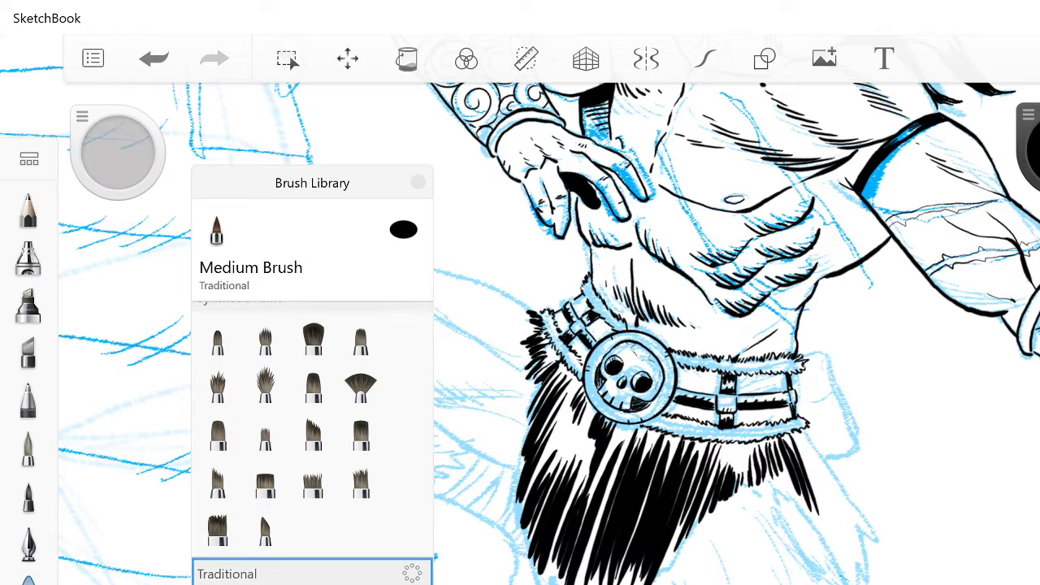
pyautogui.moveTo(804, 431)
pyautogui.mouseDown()
pyautogui.moveTo(863, 508)
pyautogui.moveTo(880, 564)
pyautogui.mouseUp()
pyautogui.moveTo(849, 503); pyautogui.dragTo(877, 573)
pyautogui.moveTo(840, 502); pyautogui.dragTo(870, 567)
pyautogui.moveTo(846, 528)
pyautogui.mouseDown()
pyautogui.moveTo(867, 583)
pyautogui.moveTo(860, 578)
pyautogui.mouseUp()
pyautogui.moveTo(832, 520); pyautogui.dragTo(850, 580)
pyautogui.moveTo(814, 491); pyautogui.dragTo(845, 583)
pyautogui.moveTo(817, 495)
pyautogui.mouseDown()
pyautogui.moveTo(838, 575)
pyautogui.moveTo(808, 513)
pyautogui.mouseUp()
pyautogui.moveTo(785, 469); pyautogui.dragTo(794, 493)
pyautogui.moveTo(777, 475)
pyautogui.mouseDown()
pyautogui.moveTo(787, 486)
pyautogui.moveTo(774, 473)
pyautogui.mouseUp()
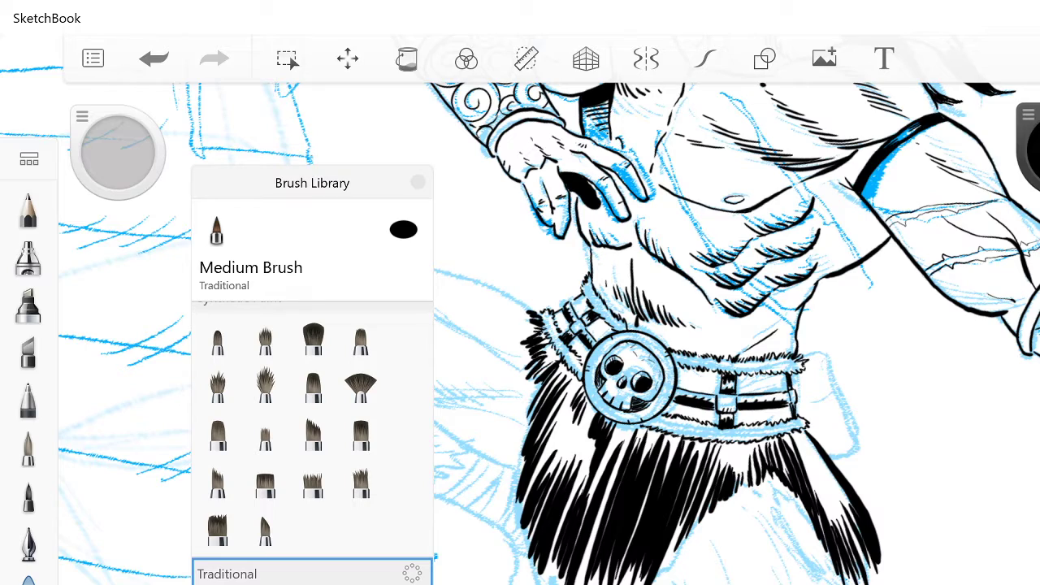
# Step: Thicken the top of the rear fur flap with black strokes just below the belt
pyautogui.moveTo(780, 459); pyautogui.dragTo(788, 480)
pyautogui.moveTo(769, 441); pyautogui.dragTo(788, 477)
pyautogui.moveTo(767, 439); pyautogui.dragTo(777, 467)
pyautogui.moveTo(772, 440); pyautogui.dragTo(796, 479)
pyautogui.moveTo(786, 439)
pyautogui.mouseDown()
pyautogui.moveTo(809, 480)
pyautogui.moveTo(814, 460)
pyautogui.mouseUp()
pyautogui.moveTo(802, 431)
pyautogui.mouseDown()
pyautogui.moveTo(822, 460)
pyautogui.moveTo(818, 443)
pyautogui.mouseUp()
pyautogui.moveTo(819, 439); pyautogui.dragTo(849, 483)
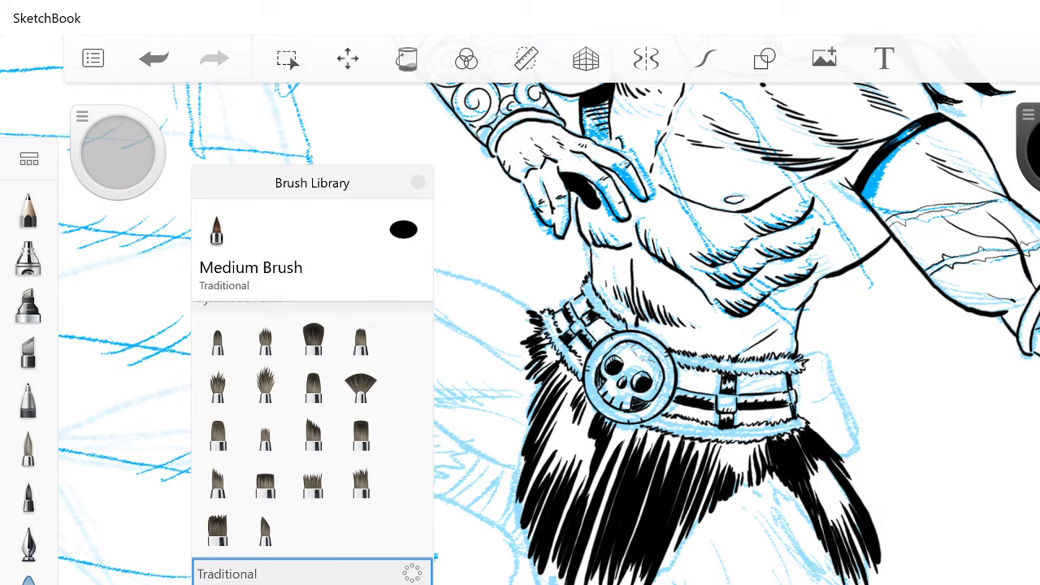
# Step: Undo all strokes of the fur flap over the rear thigh, keeping the front loincloth fur
pyautogui.scroll(-3, 633, 325)
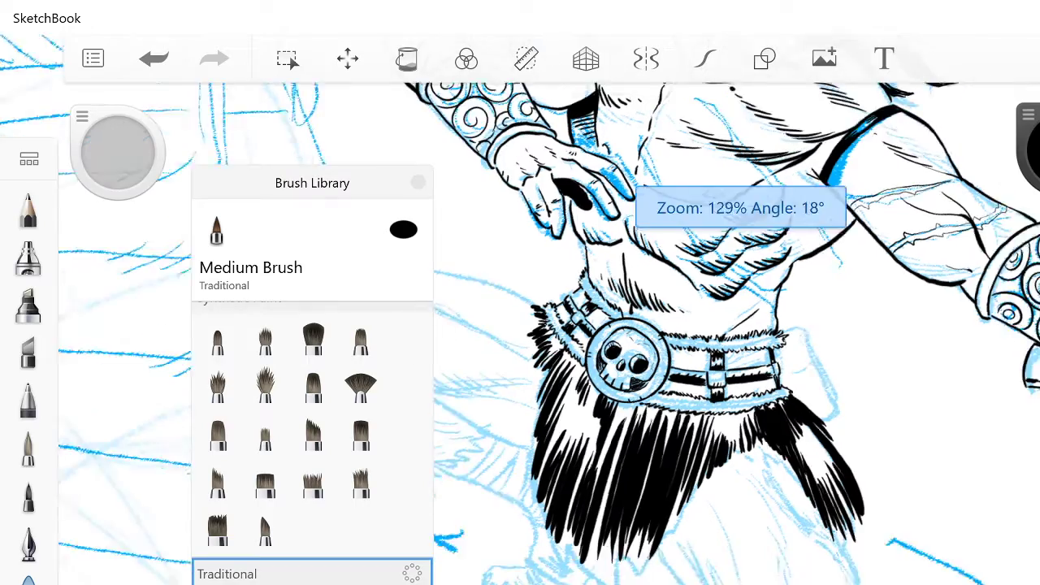
pyautogui.scroll(-5, 633, 324)
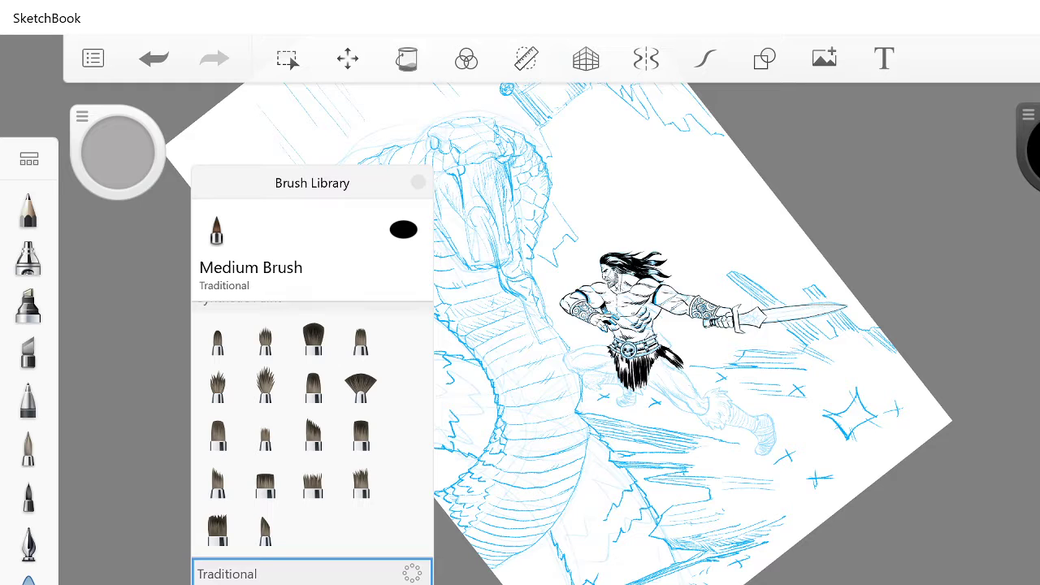
pyautogui.scroll(10, 630, 325)
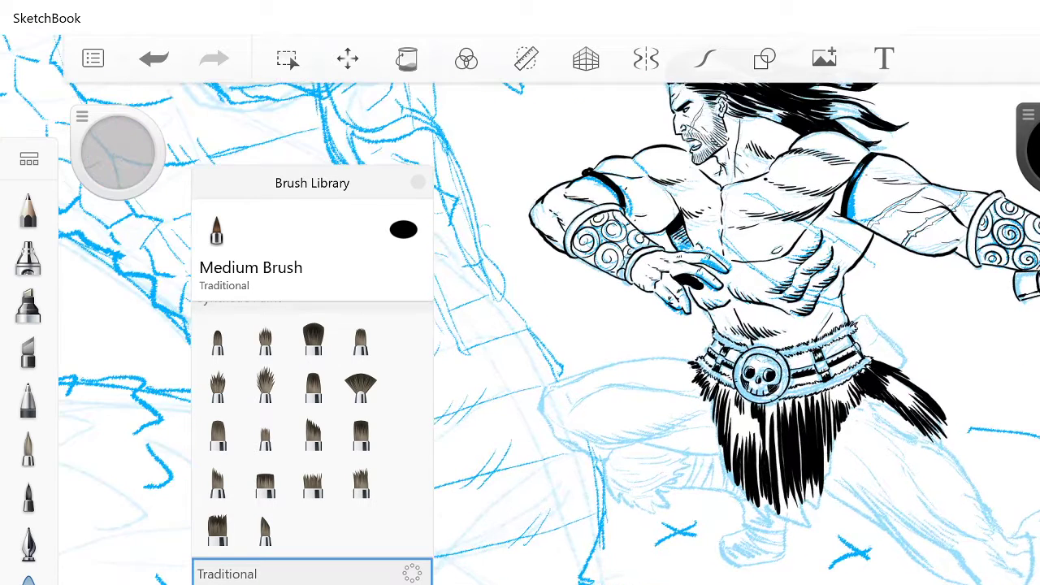
pyautogui.hotkey('ctrl', 'z')
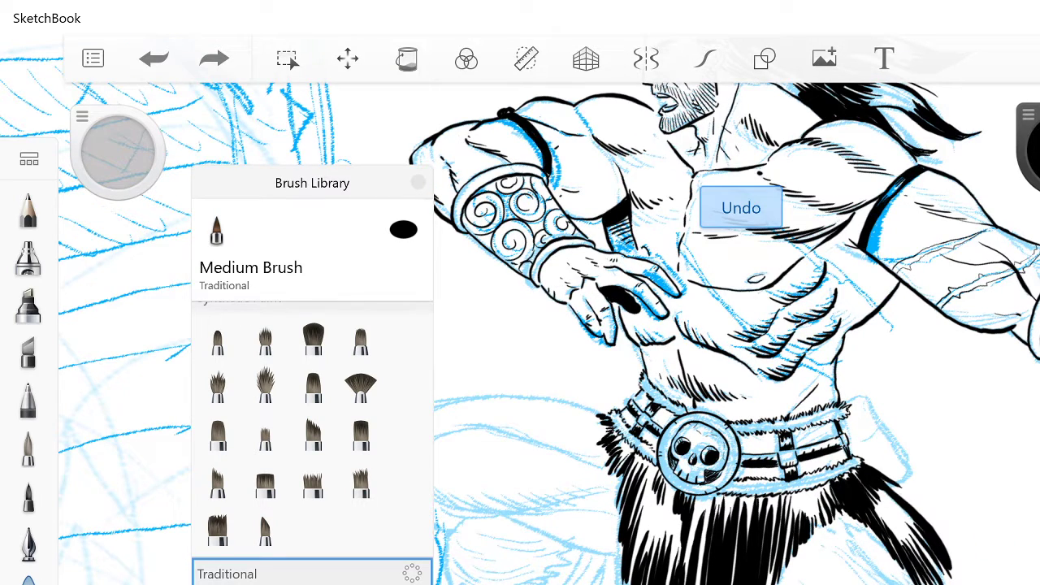
pyautogui.hotkey('ctrl', 'z')
pyautogui.hotkey('ctrl', 'z')
pyautogui.hotkey('ctrl', 'z')
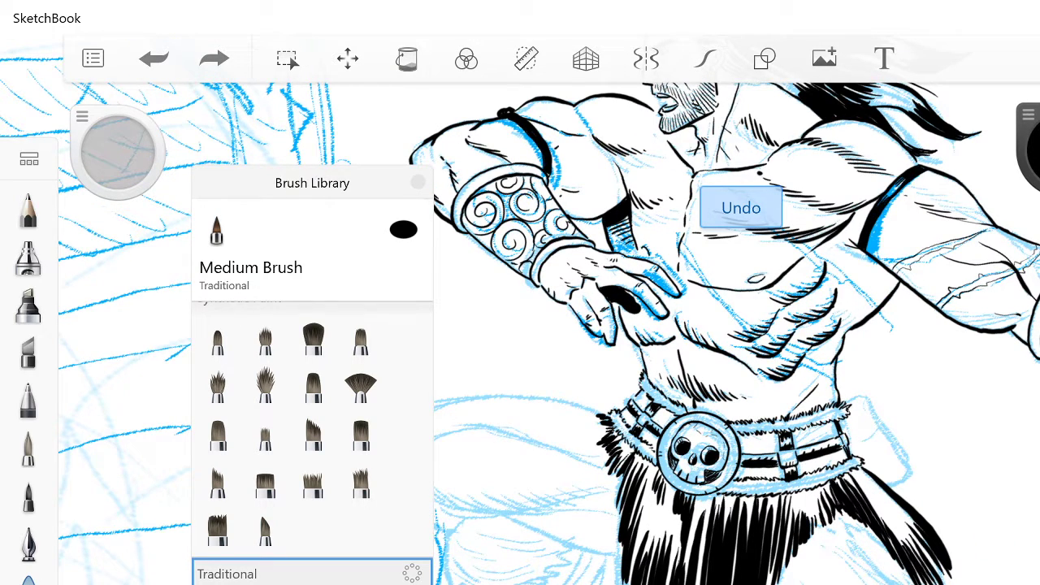
pyautogui.hotkey('ctrl', 'z')
pyautogui.hotkey('ctrl', 'z')
pyautogui.hotkey('ctrl', 'z')
pyautogui.hotkey('ctrl', 'z')
pyautogui.hotkey('ctrl', 'z')
pyautogui.hotkey('ctrl', 'z')
pyautogui.hotkey('ctrl', 'z')
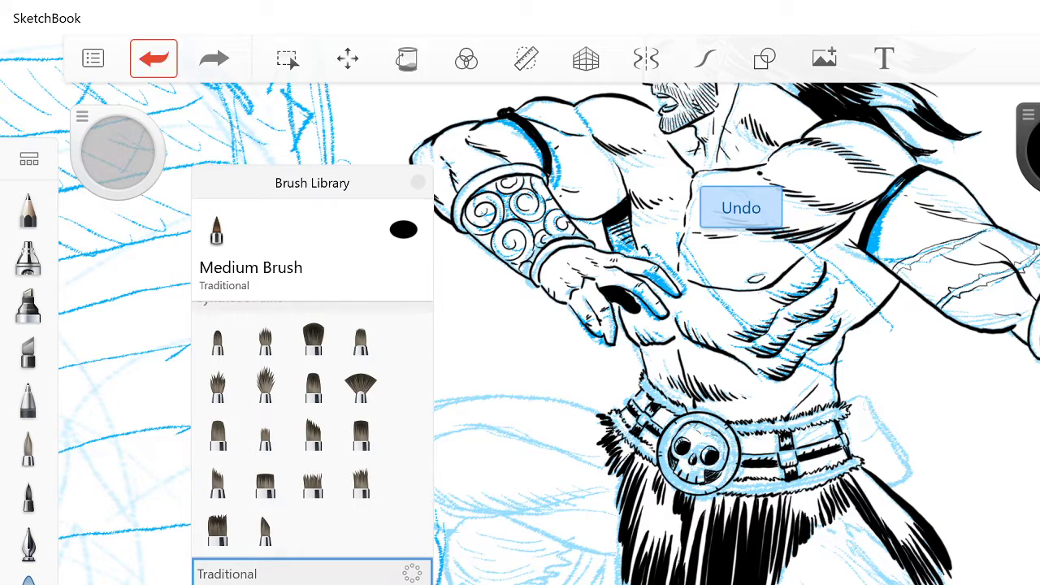
pyautogui.hotkey('ctrl', 'z')
pyautogui.hotkey('ctrl', 'z')
pyautogui.hotkey('ctrl', 'z')
pyautogui.hotkey('ctrl', 'z')
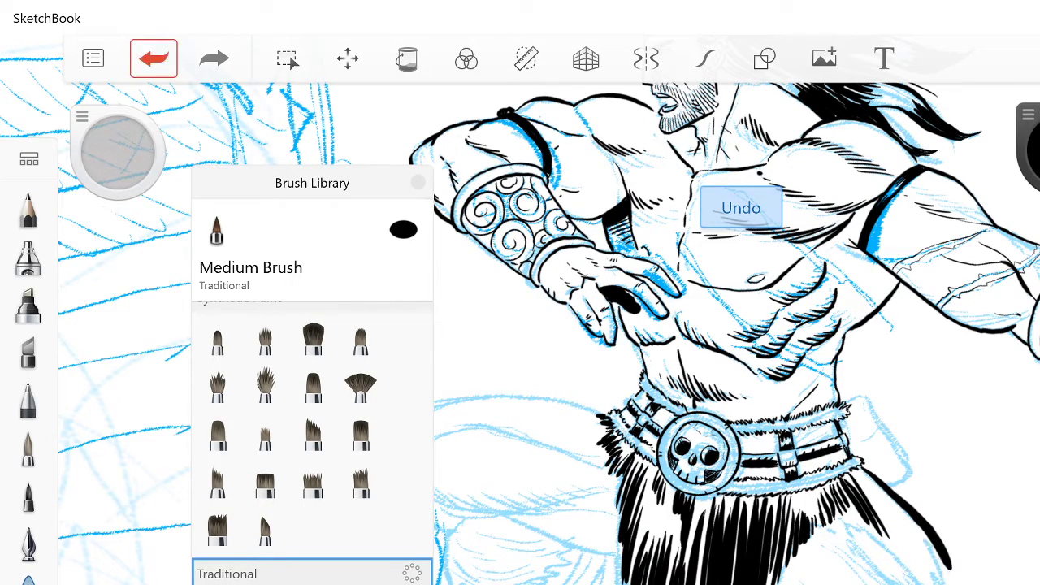
pyautogui.hotkey('ctrl', 'z')
pyautogui.hotkey('ctrl', 'z')
pyautogui.hotkey('ctrl', 'z')
pyautogui.hotkey('ctrl', 'z')
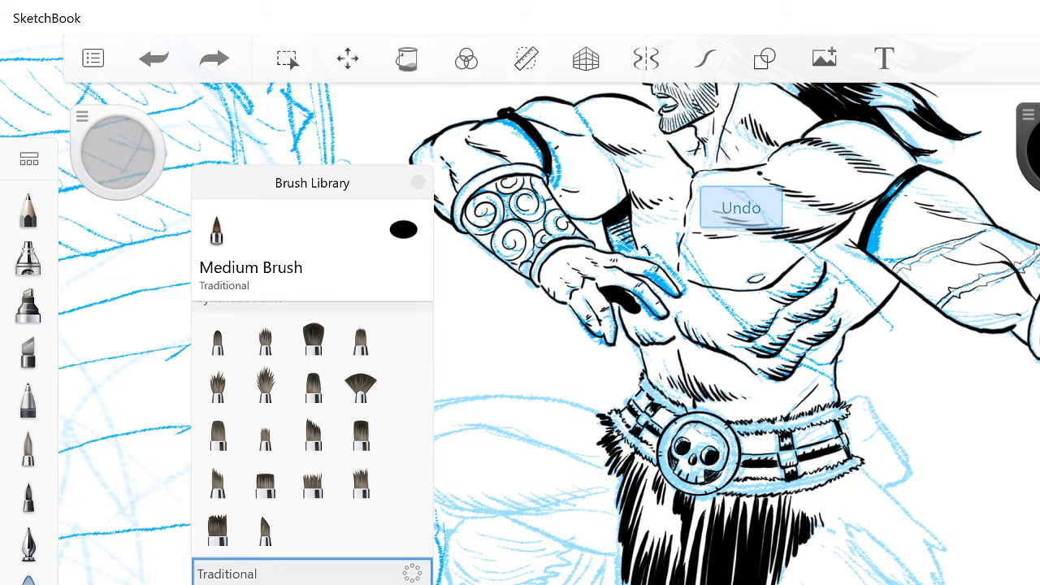
# Step: Ink the outer edge of a hanging fur flap below the belt's right end with long tapering black strokes
pyautogui.moveTo(699, 453); pyautogui.dragTo(684, 374)
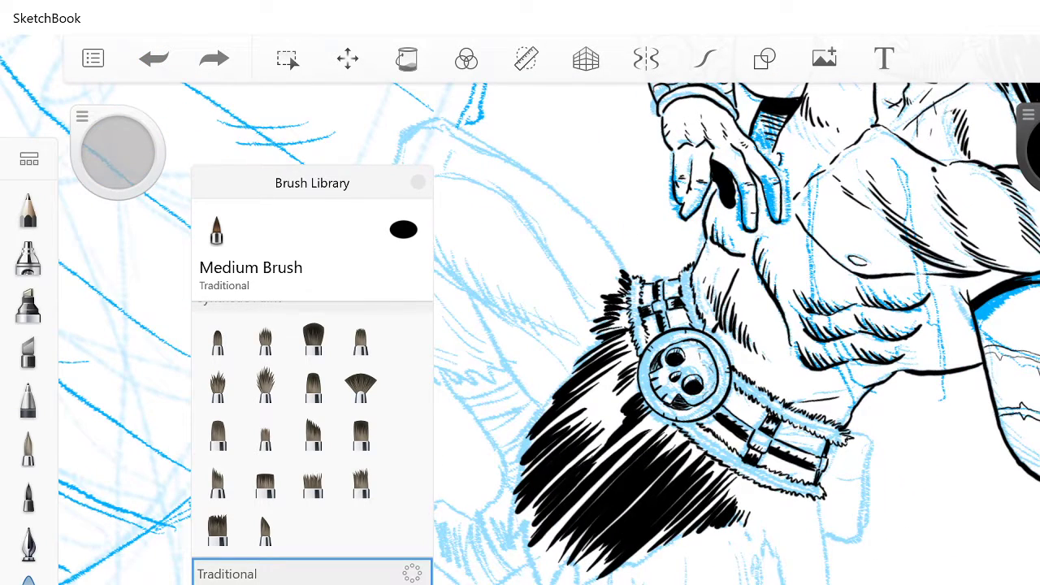
pyautogui.moveTo(815, 498); pyautogui.dragTo(835, 581)
pyautogui.moveTo(806, 537); pyautogui.dragTo(822, 564)
pyautogui.moveTo(814, 560); pyautogui.dragTo(832, 584)
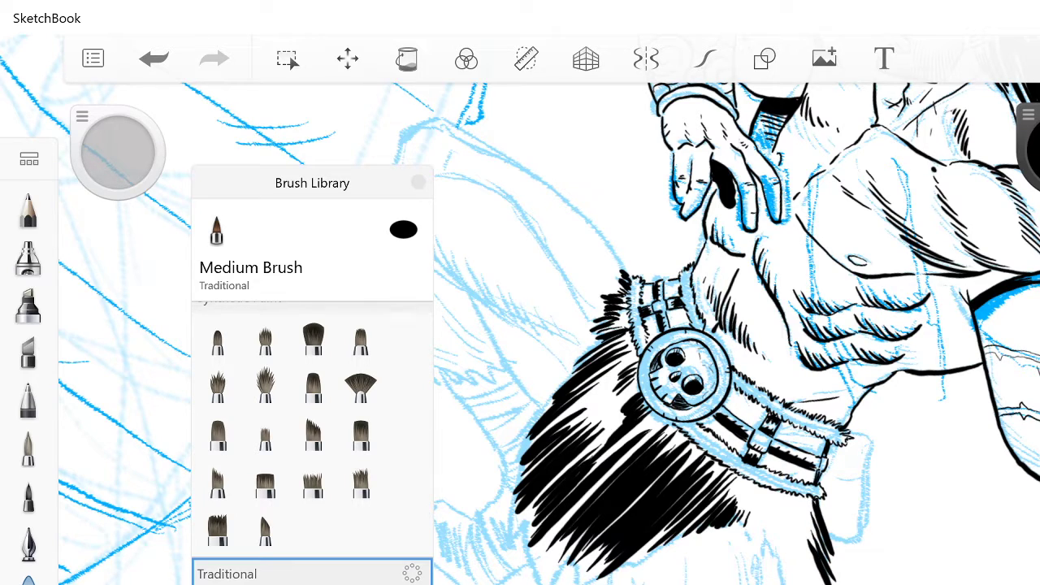
pyautogui.moveTo(803, 538); pyautogui.dragTo(813, 584)
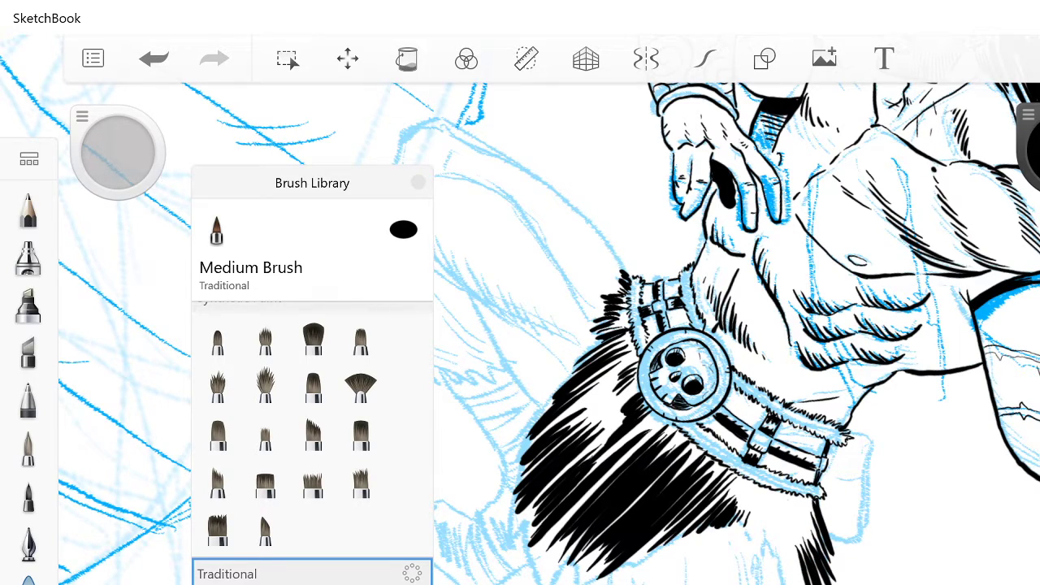
# Step: Fill the rest of the hanging fur flap with dense black strokes, joining it to the front loincloth
pyautogui.moveTo(783, 492); pyautogui.dragTo(796, 532)
pyautogui.moveTo(788, 490); pyautogui.dragTo(801, 518)
pyautogui.moveTo(793, 492)
pyautogui.mouseDown()
pyautogui.moveTo(804, 507)
pyautogui.moveTo(802, 584)
pyautogui.mouseUp()
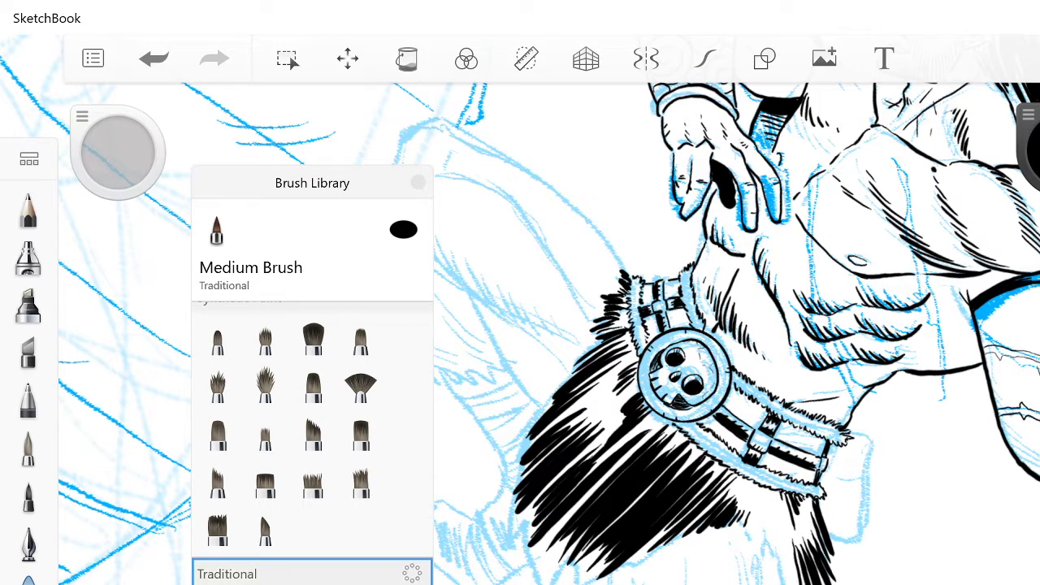
pyautogui.moveTo(783, 538)
pyautogui.mouseDown()
pyautogui.moveTo(799, 584)
pyautogui.moveTo(782, 574)
pyautogui.moveTo(782, 584)
pyautogui.mouseUp()
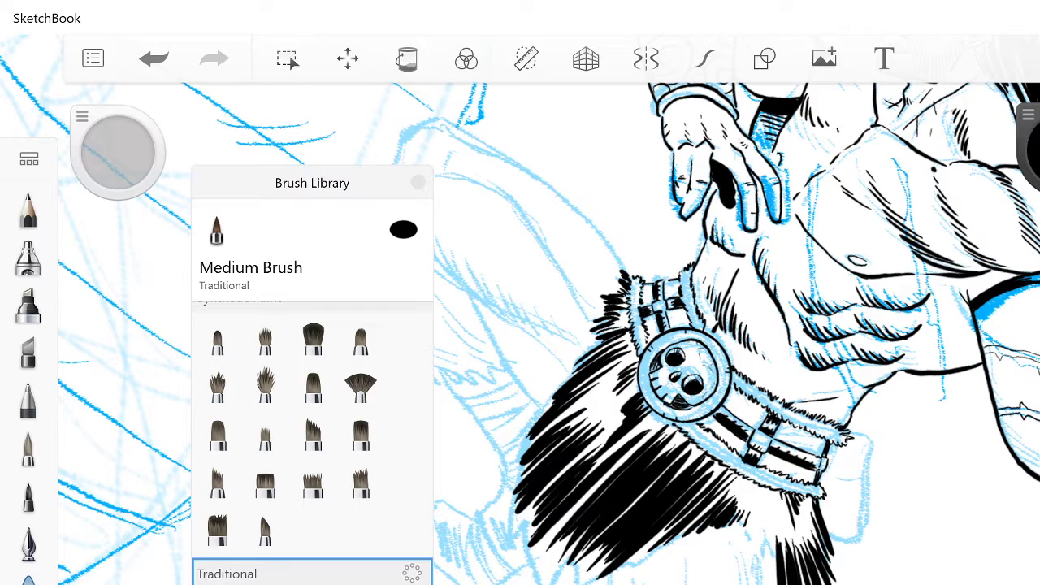
pyautogui.moveTo(769, 487); pyautogui.dragTo(777, 529)
pyautogui.moveTo(767, 483)
pyautogui.mouseDown()
pyautogui.moveTo(772, 535)
pyautogui.moveTo(764, 504)
pyautogui.moveTo(760, 532)
pyautogui.mouseUp()
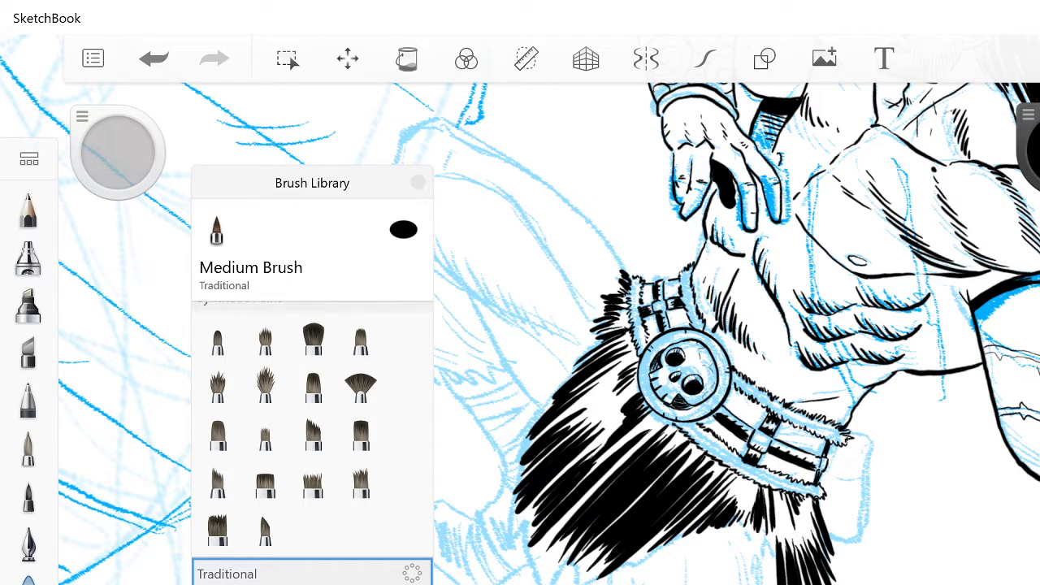
pyautogui.moveTo(776, 498); pyautogui.dragTo(784, 558)
pyautogui.scroll(-5, 690, 365)
pyautogui.moveTo(611, 382); pyautogui.dragTo(631, 437)
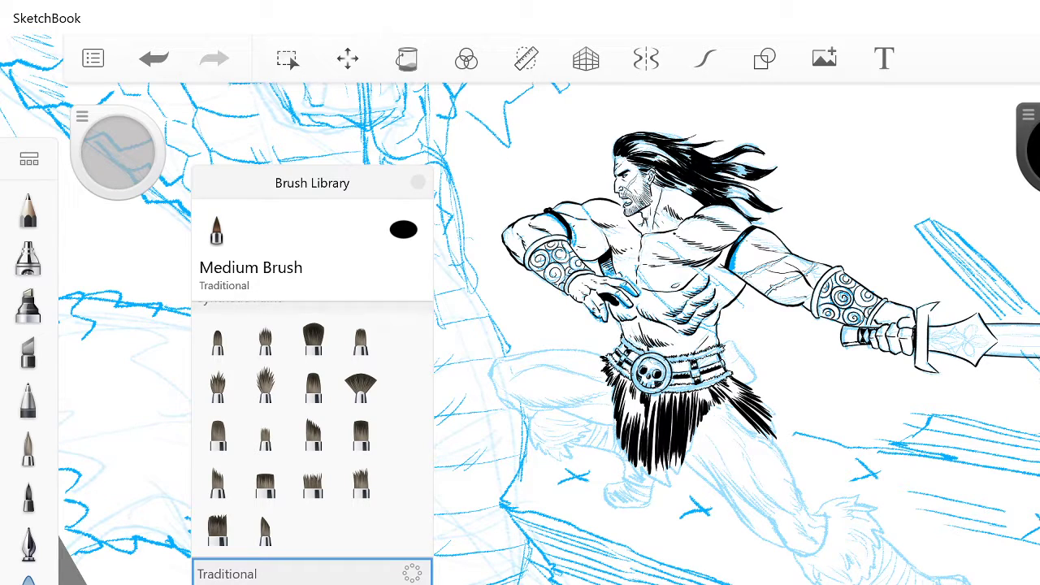
# Step: Set the Medium Brush's size with heavy pressure to 12.5
pyautogui.click(82, 117)
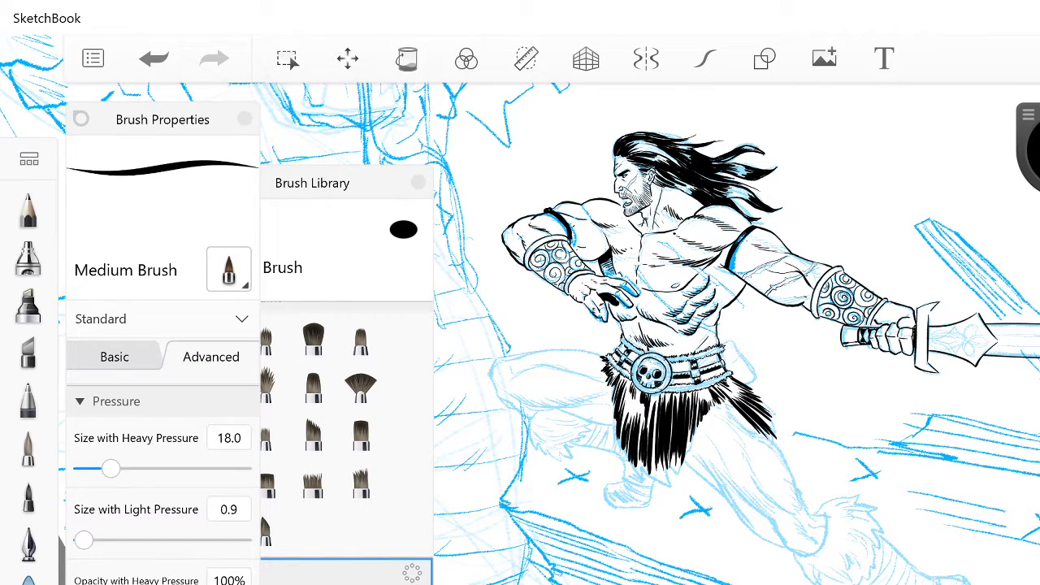
pyautogui.click(229, 438)
pyautogui.write('12.5')
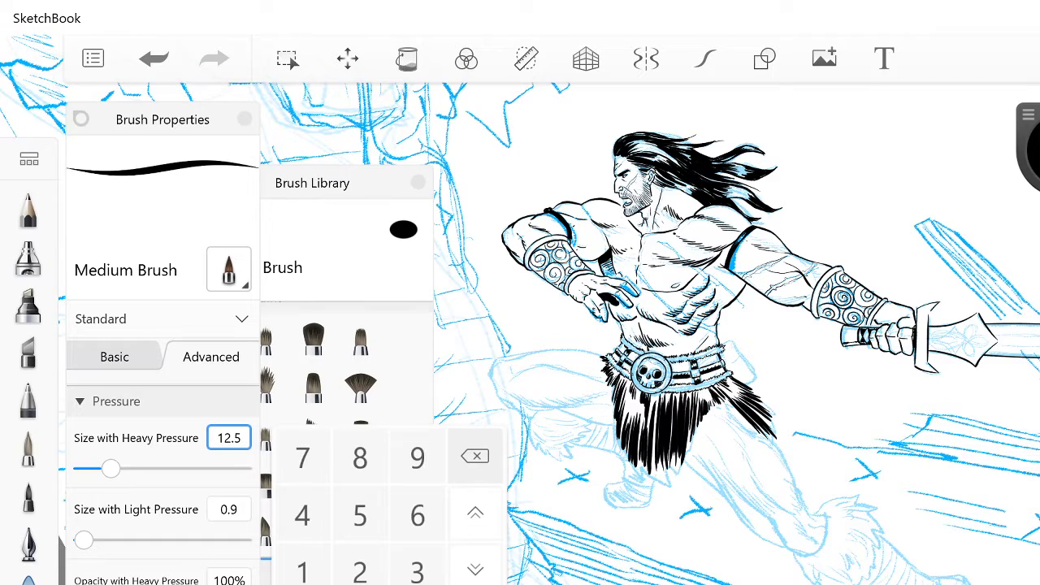
pyautogui.press('Return')
# Step: Save the sketch and close the brush properties and brush library
pyautogui.click(94, 59)
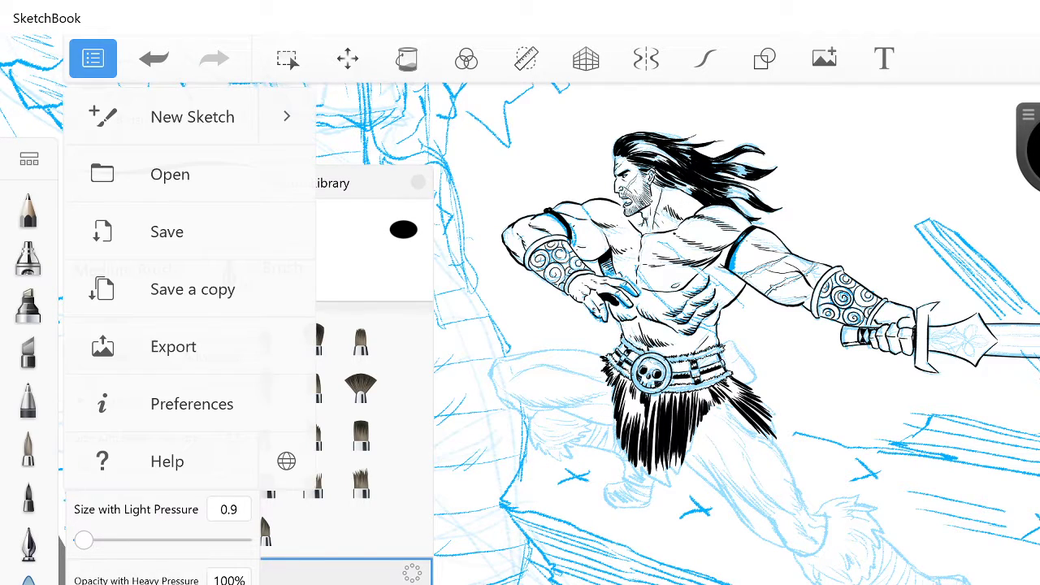
pyautogui.click(166, 232)
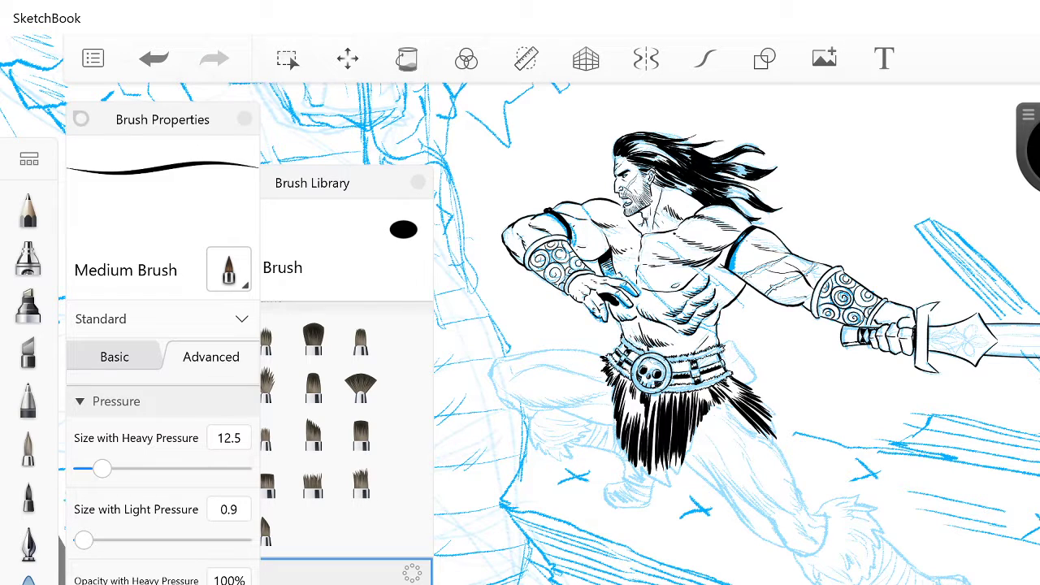
pyautogui.click(81, 119)
pyautogui.click(418, 183)
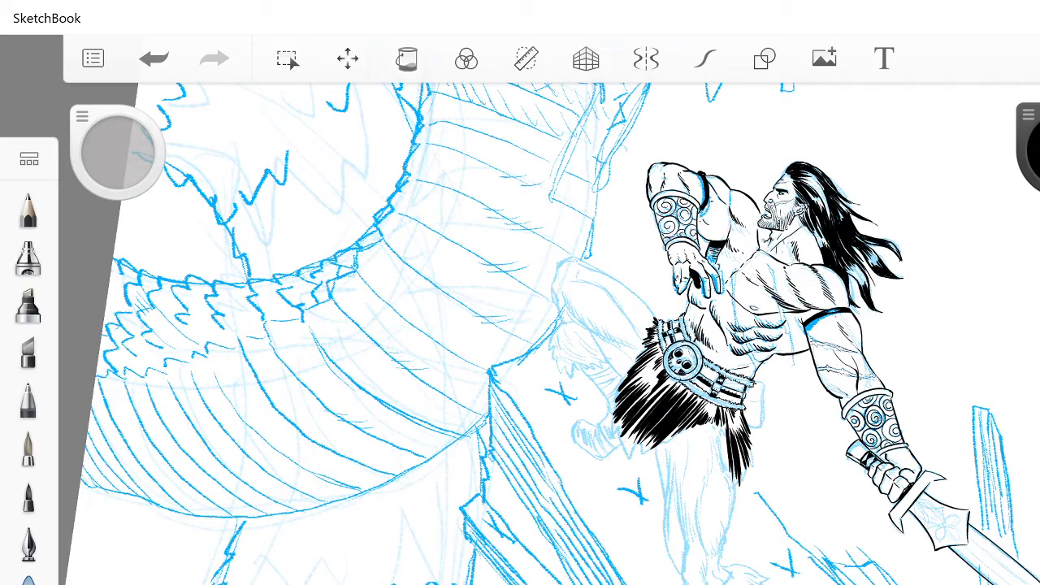
# Step: Try to ink the extended leg's left thigh contour from the loincloth's hem downward with two overlapping black lines
pyautogui.scroll(5, 642, 488)
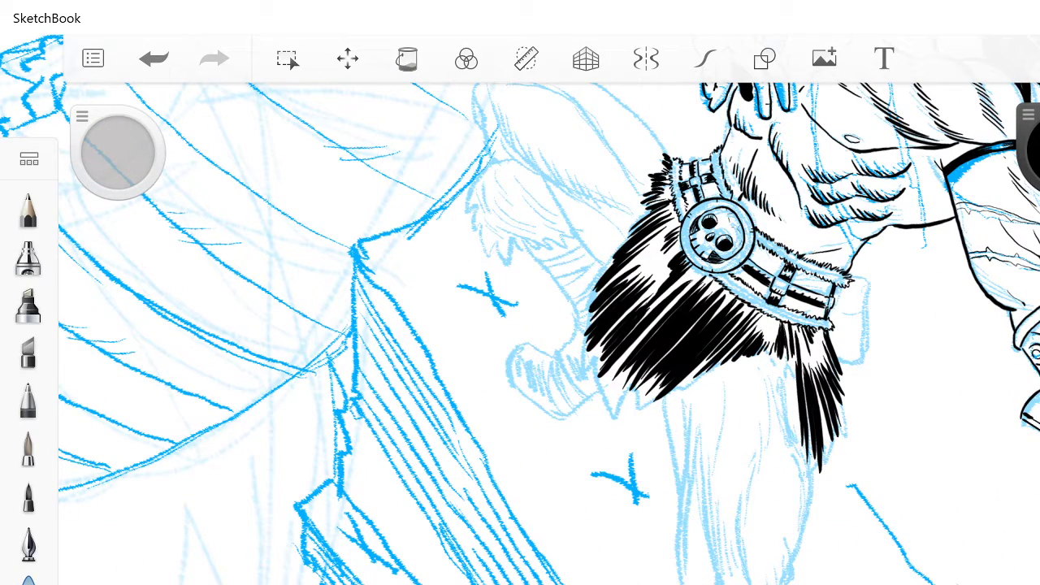
pyautogui.scroll(4, 610, 479)
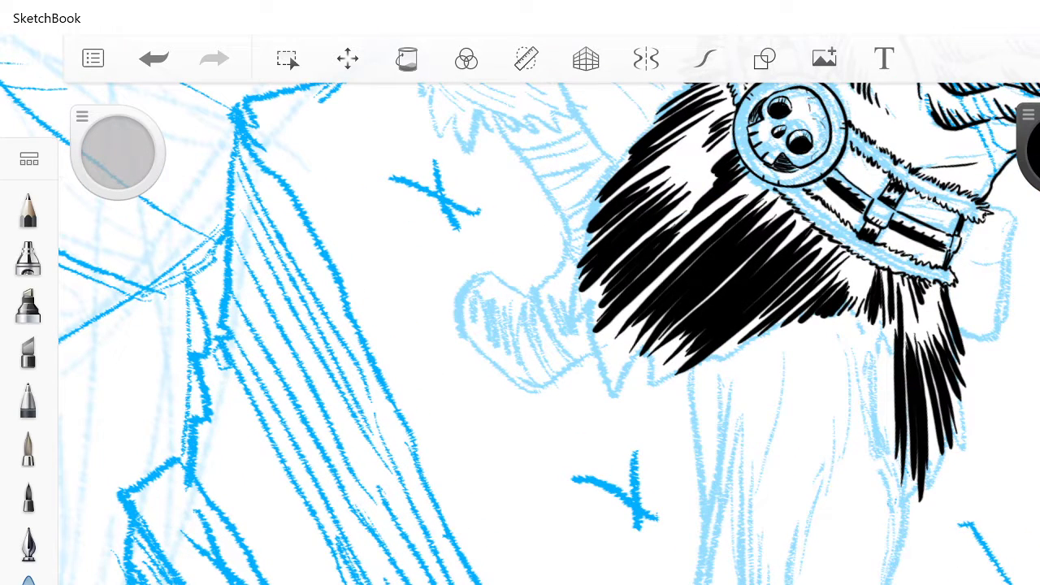
pyautogui.moveTo(689, 366); pyautogui.dragTo(704, 524)
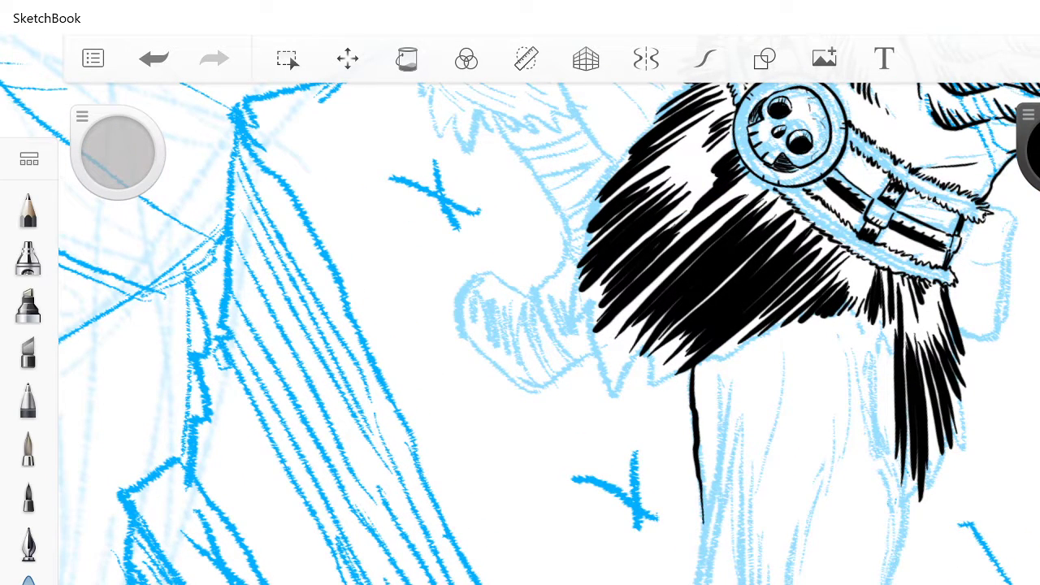
pyautogui.hotkey('ctrl', 'z')
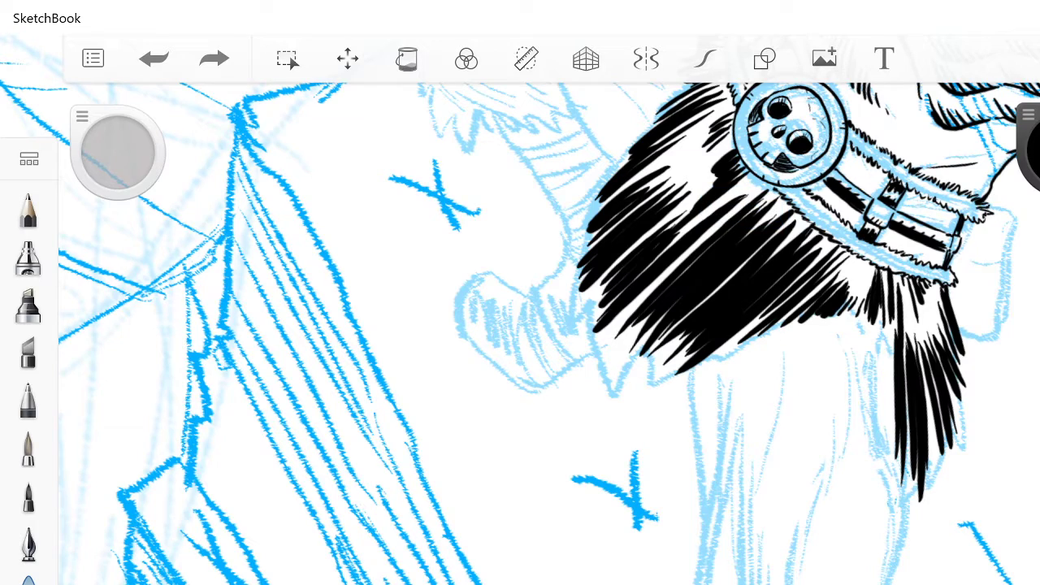
pyautogui.moveTo(689, 366); pyautogui.dragTo(705, 520)
pyautogui.moveTo(724, 411); pyautogui.dragTo(697, 584)
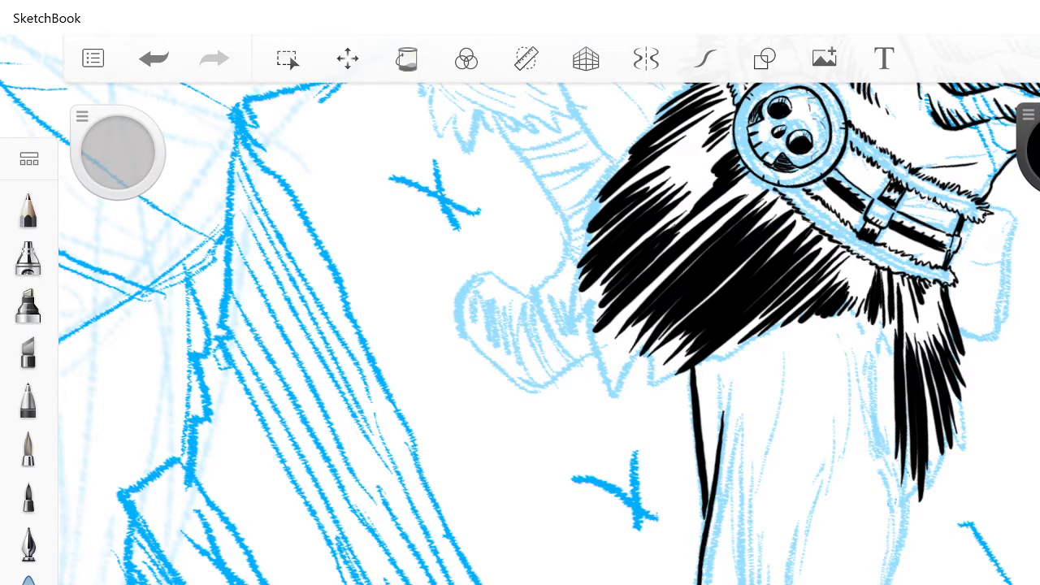
pyautogui.moveTo(704, 504); pyautogui.dragTo(705, 532)
# Step: Try to ink the fold at the back of the knee and an inner muscle line on the extended leg
pyautogui.scroll(-2, 731, 342)
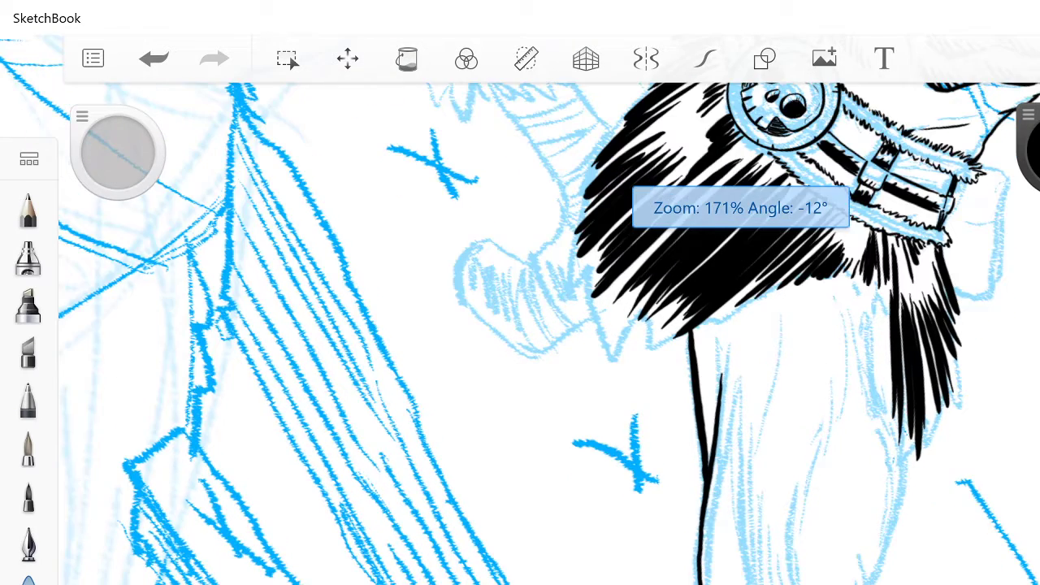
pyautogui.moveTo(769, 502); pyautogui.dragTo(744, 584)
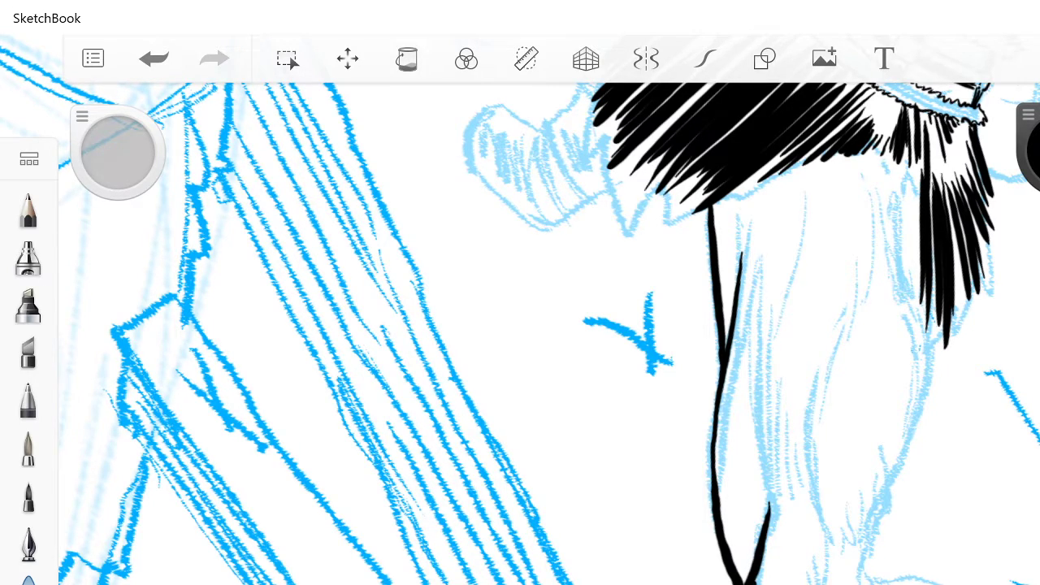
pyautogui.scroll(-4, 634, 333)
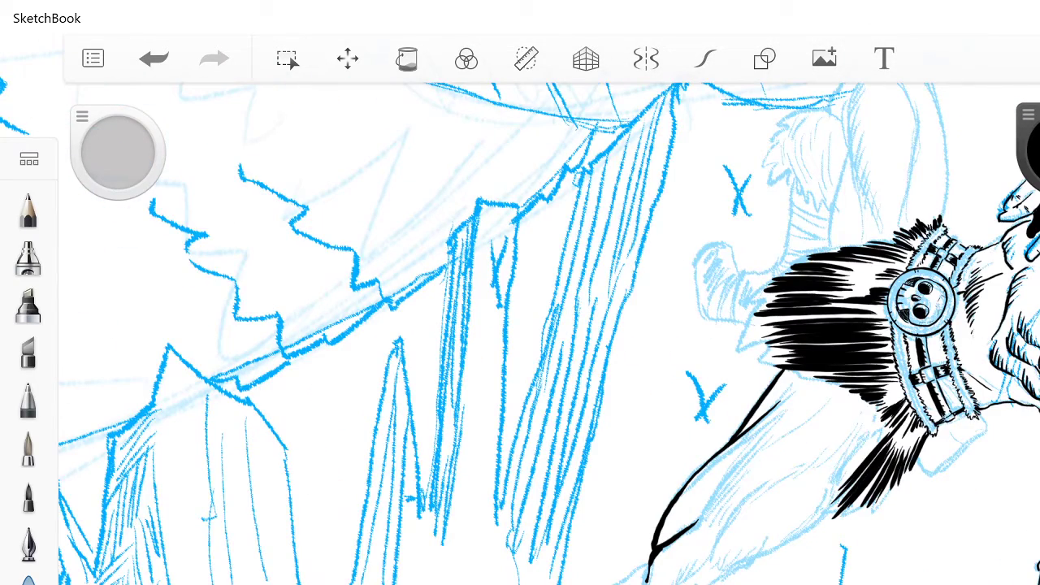
pyautogui.scroll(5, 633, 333)
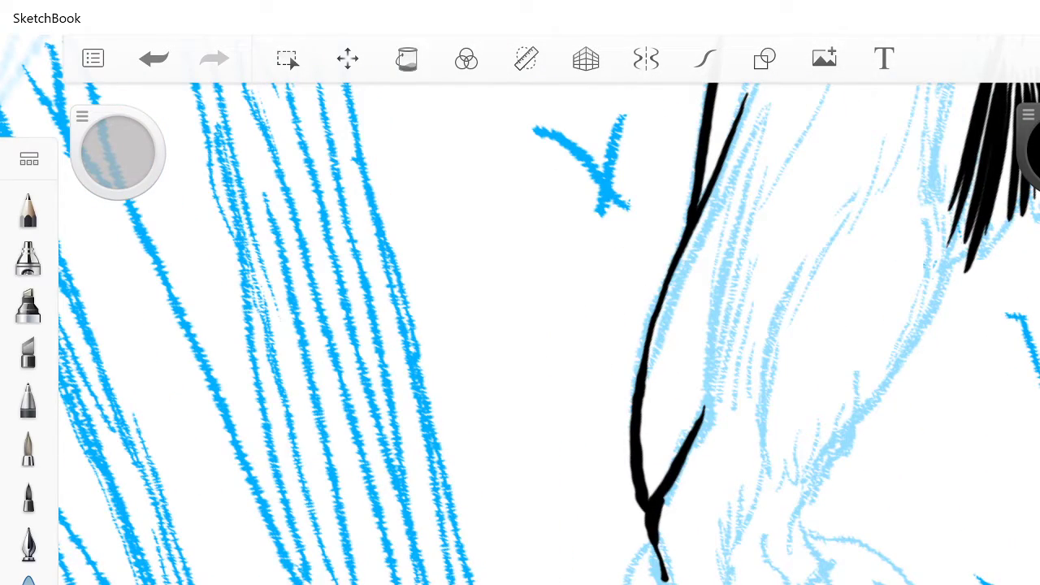
pyautogui.moveTo(780, 307); pyautogui.dragTo(749, 497)
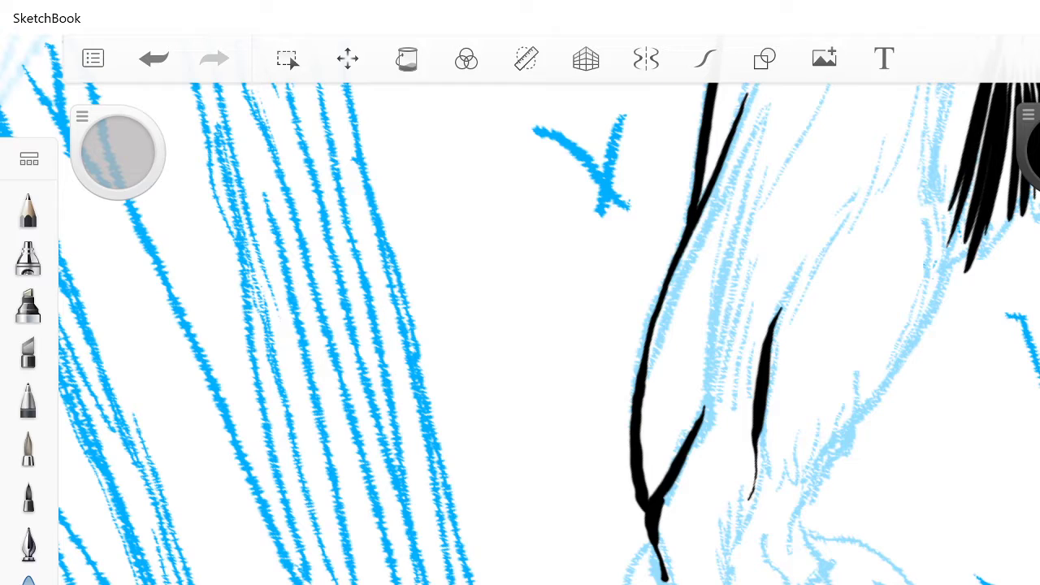
pyautogui.moveTo(764, 430); pyautogui.dragTo(737, 520)
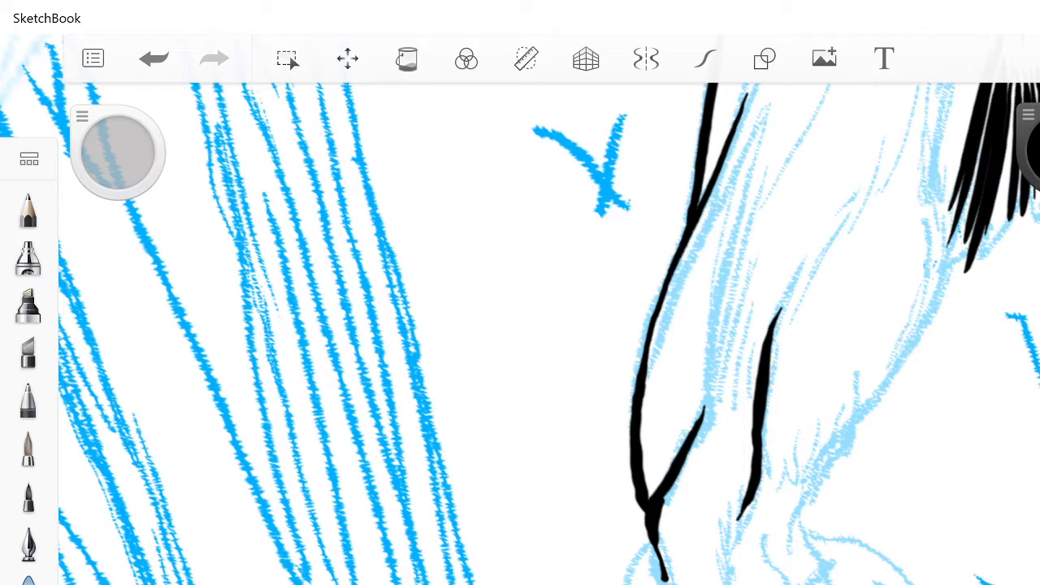
# Step: Undo all ink strokes on the extended leg, keeping the finished loincloth fur
pyautogui.hotkey('ctrl', 'z')
pyautogui.hotkey('ctrl', 'z')
pyautogui.hotkey('ctrl', 'z')
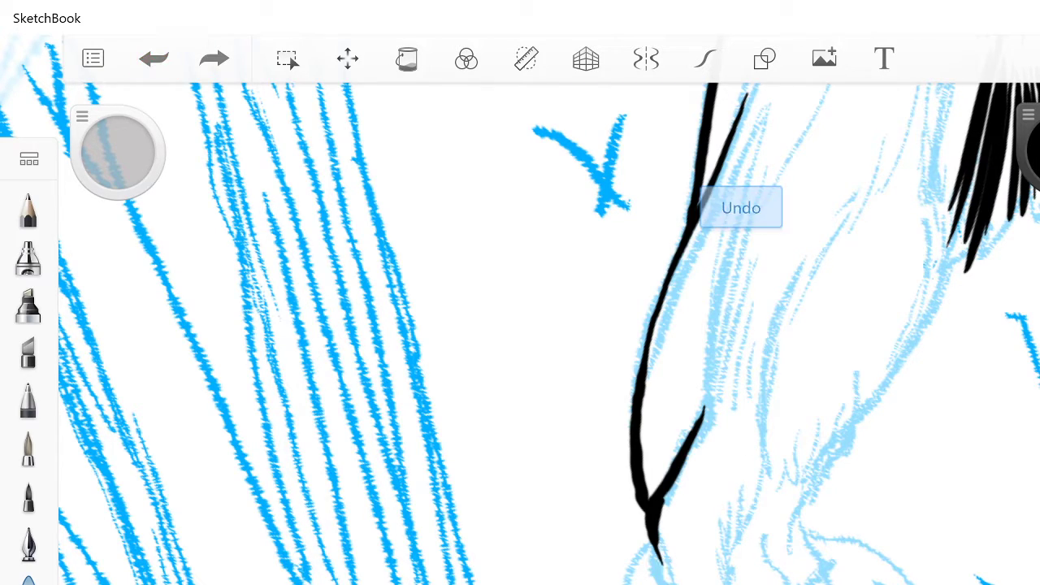
pyautogui.hotkey('ctrl', 'z')
pyautogui.hotkey('ctrl', 'z')
pyautogui.hotkey('ctrl', 'z')
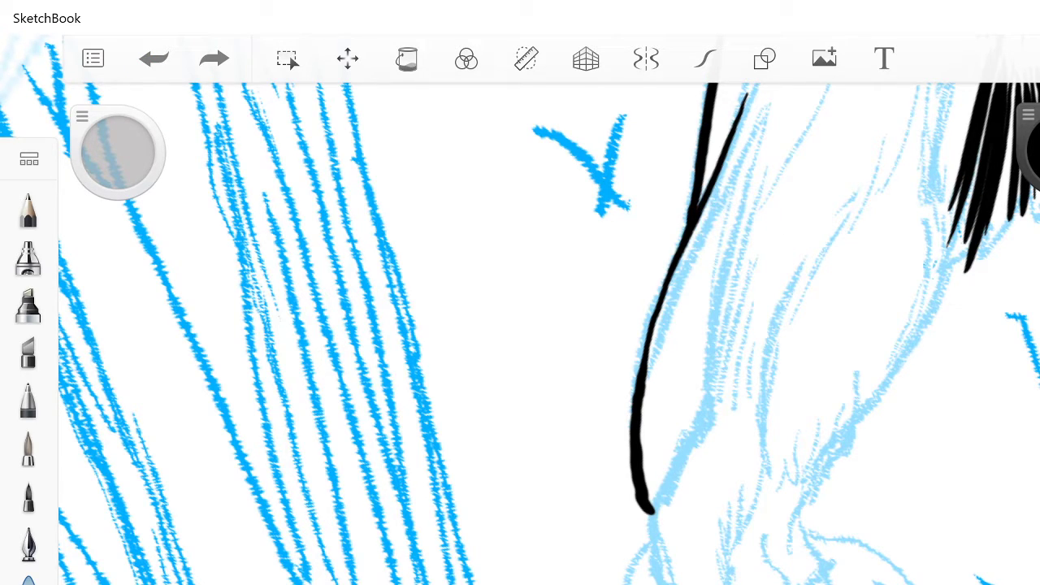
pyautogui.hotkey('ctrl', 'z')
pyautogui.hotkey('ctrl', 'z')
pyautogui.hotkey('ctrl', 'z')
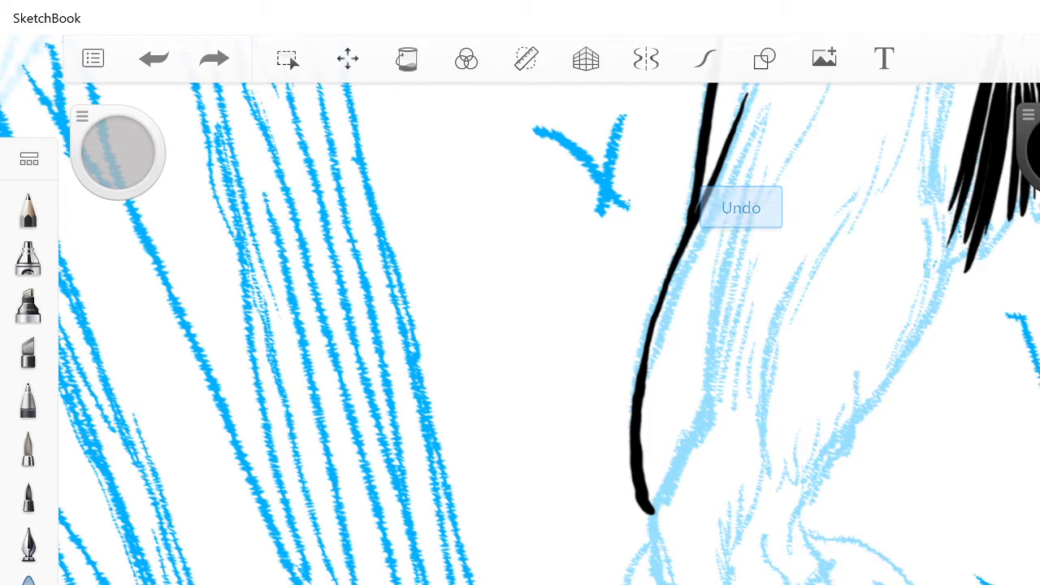
pyautogui.hotkey('ctrl', 'z')
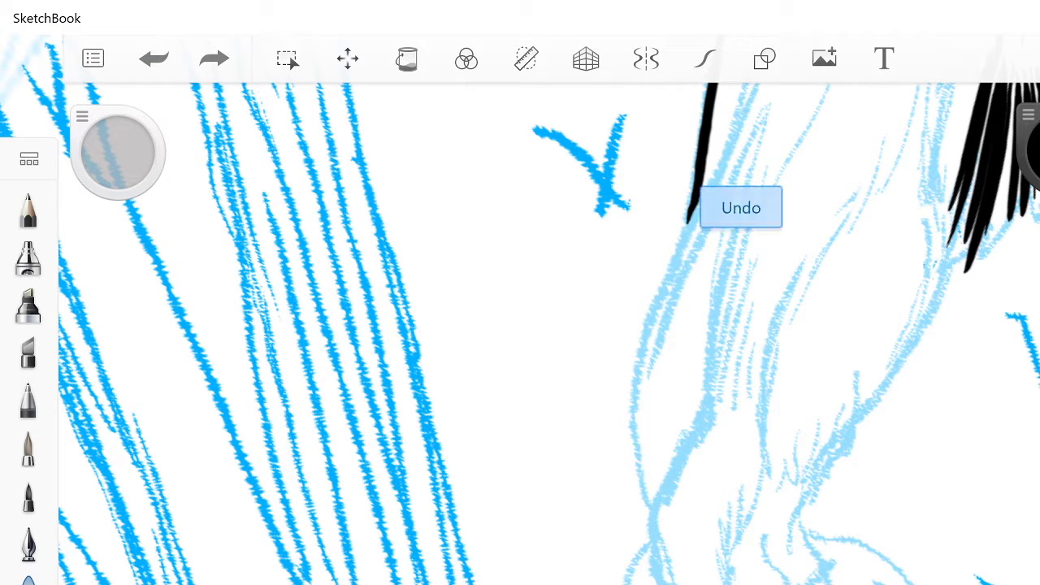
pyautogui.scroll(-3, 741, 325)
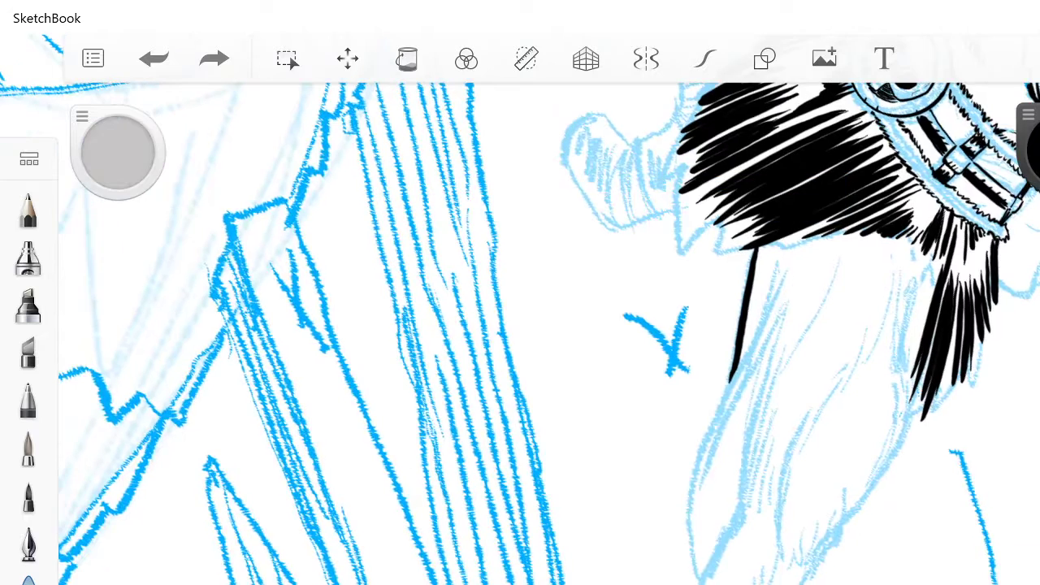
pyautogui.hotkey('ctrl', 'z')
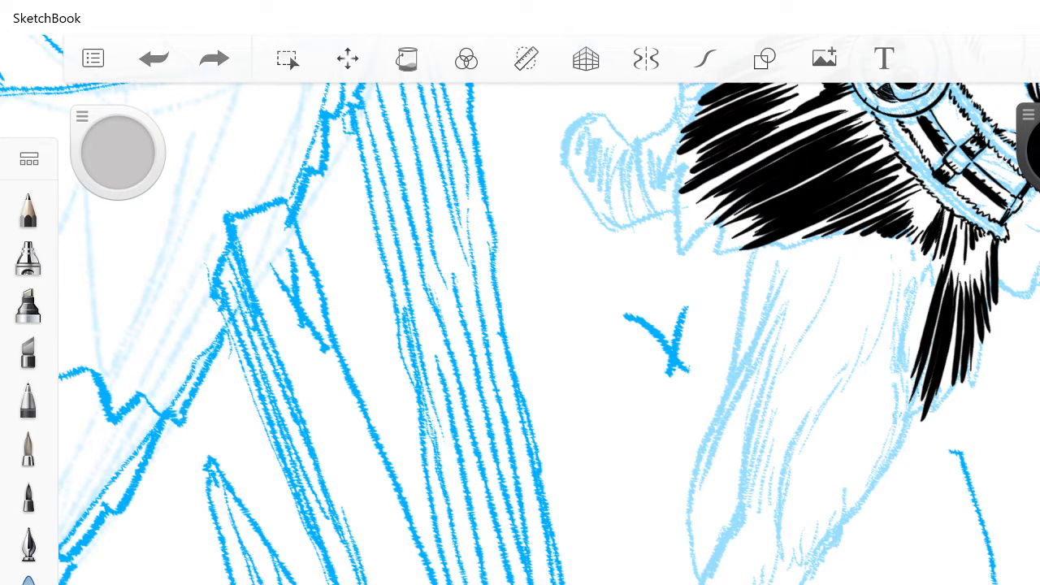
# Step: Ink both outer contours of the extended thigh over the blue sketch, from the loincloth's hem down to the knee
pyautogui.moveTo(756, 248); pyautogui.dragTo(725, 391)
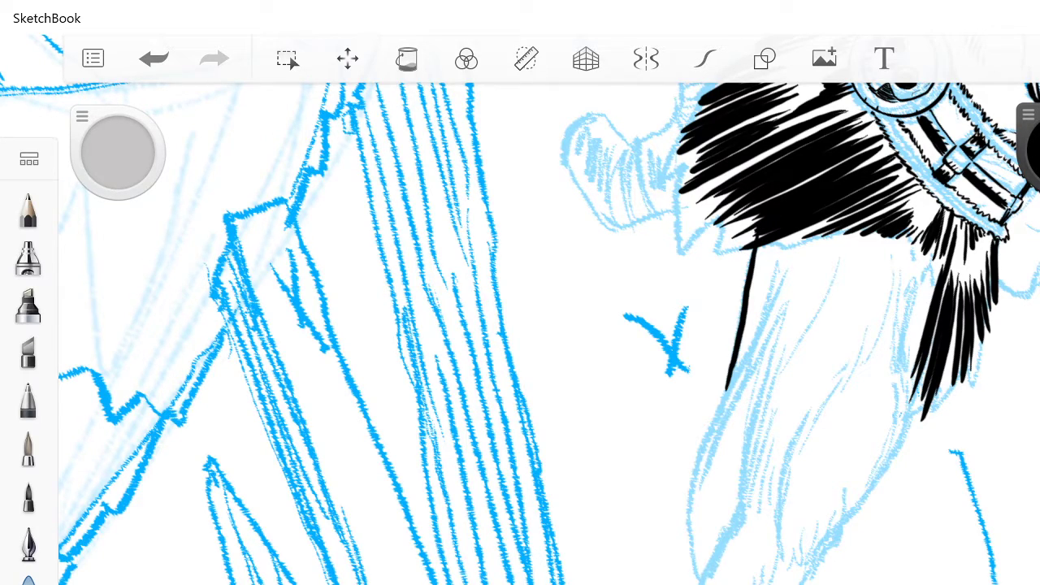
pyautogui.moveTo(771, 286)
pyautogui.mouseDown()
pyautogui.moveTo(698, 462)
pyautogui.moveTo(698, 575)
pyautogui.mouseUp()
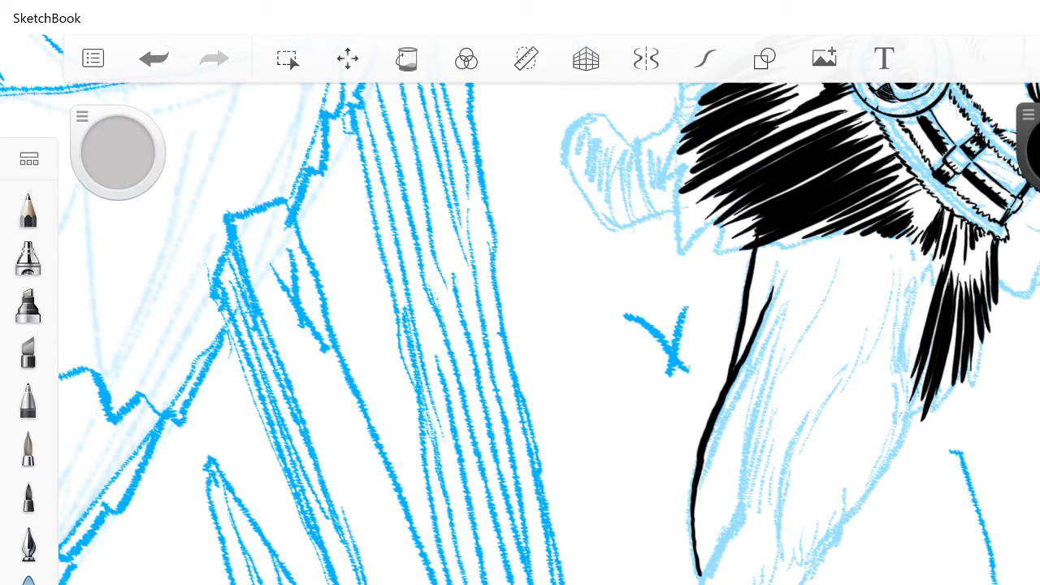
pyautogui.scroll(-5, 630, 370)
pyautogui.scroll(2, 605, 468)
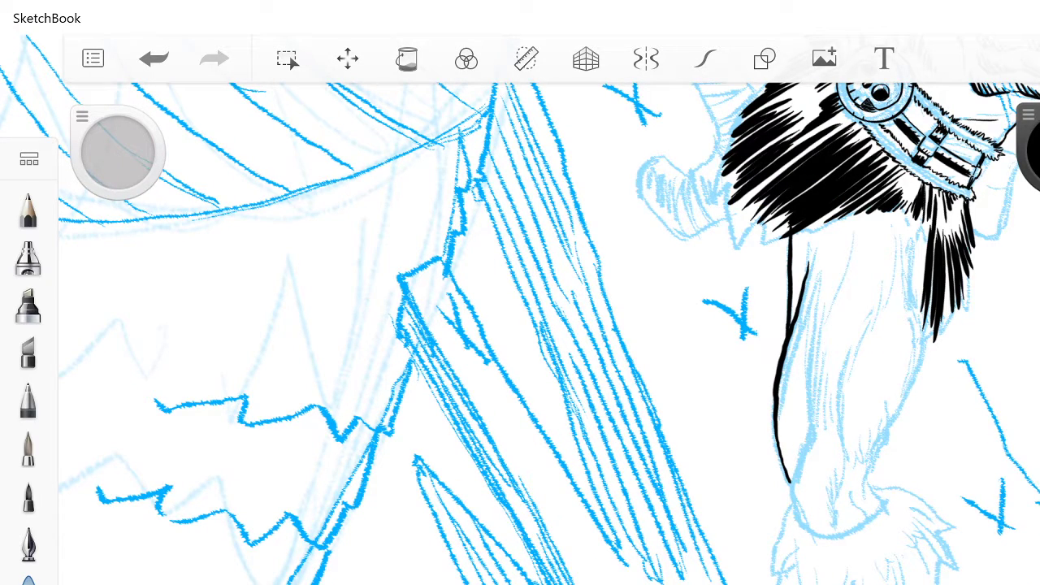
pyautogui.moveTo(915, 234)
pyautogui.mouseDown()
pyautogui.moveTo(902, 406)
pyautogui.moveTo(866, 468)
pyautogui.moveTo(865, 492)
pyautogui.mouseUp()
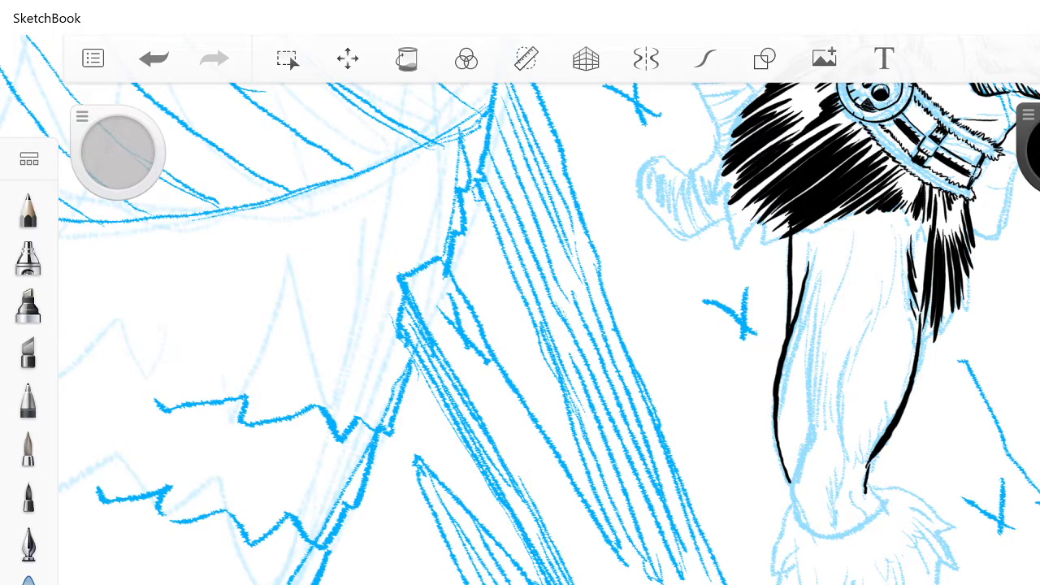
# Step: Ink thin tapering muscle lines inside the extended thigh, including the line running down to the back of the knee
pyautogui.moveTo(888, 259); pyautogui.dragTo(835, 429)
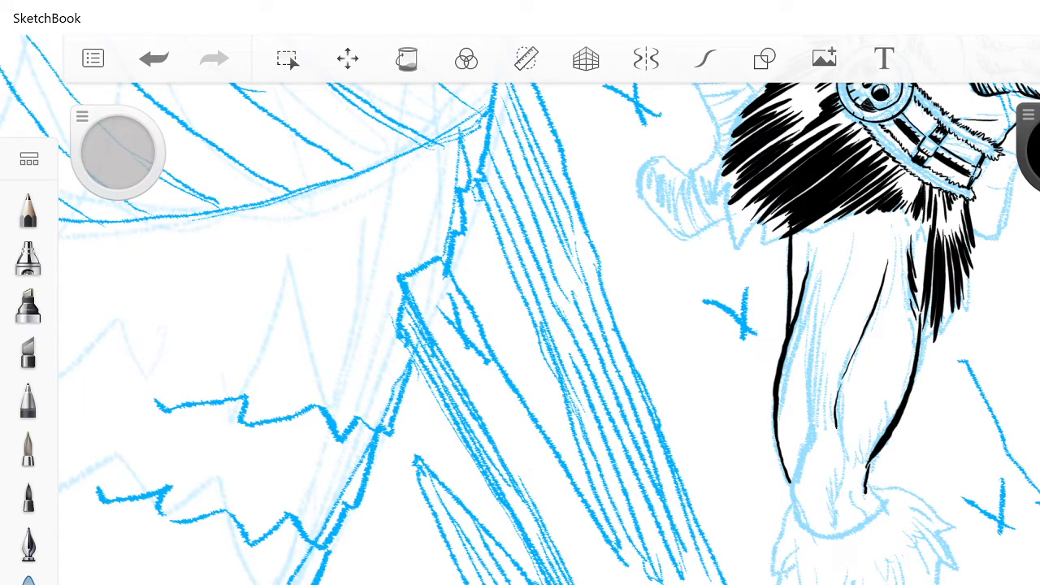
pyautogui.moveTo(804, 346)
pyautogui.mouseDown()
pyautogui.moveTo(810, 452)
pyautogui.moveTo(795, 500)
pyautogui.mouseUp()
pyautogui.scroll(5, 763, 407)
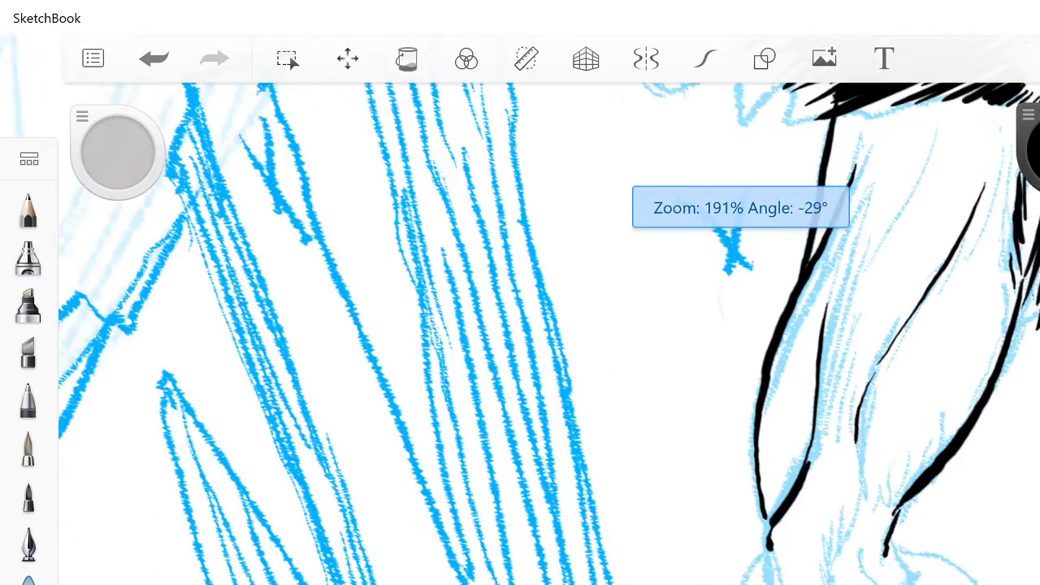
# Step: Undo the last strokes at the knee and re-ink the knee's back contour and the muscle line running down to it
pyautogui.hotkey('ctrl', 'z')
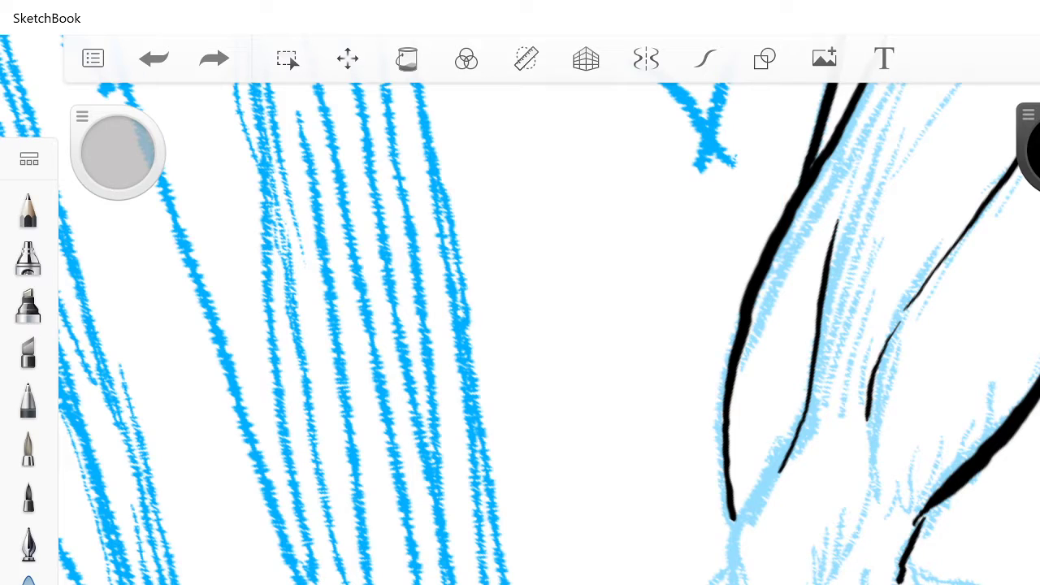
pyautogui.hotkey('ctrl', 'z')
pyautogui.moveTo(800, 427)
pyautogui.mouseDown()
pyautogui.moveTo(735, 522)
pyautogui.moveTo(726, 561)
pyautogui.moveTo(735, 584)
pyautogui.mouseUp()
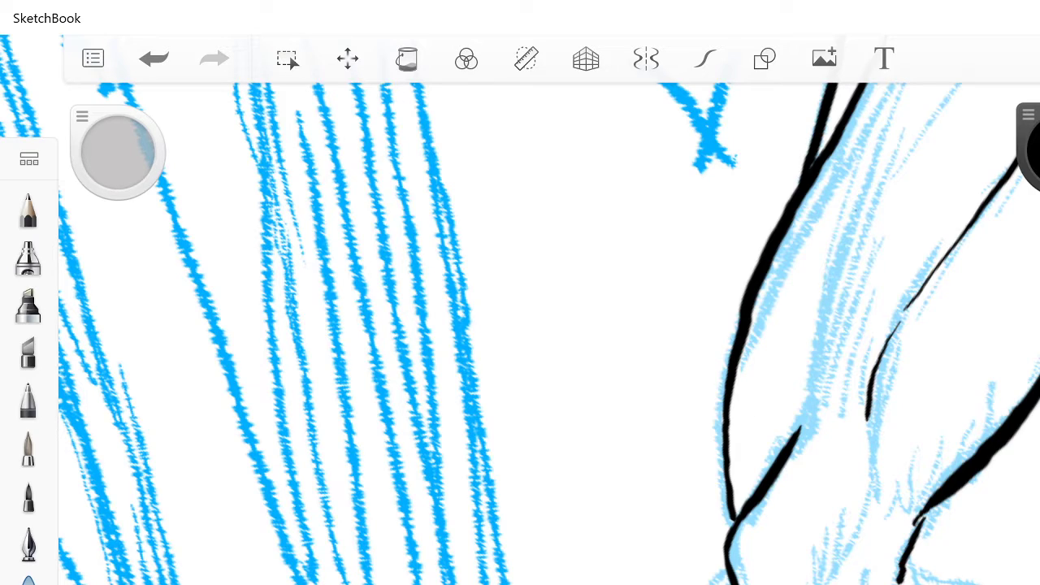
pyautogui.moveTo(853, 189)
pyautogui.mouseDown()
pyautogui.moveTo(811, 329)
pyautogui.moveTo(798, 424)
pyautogui.mouseUp()
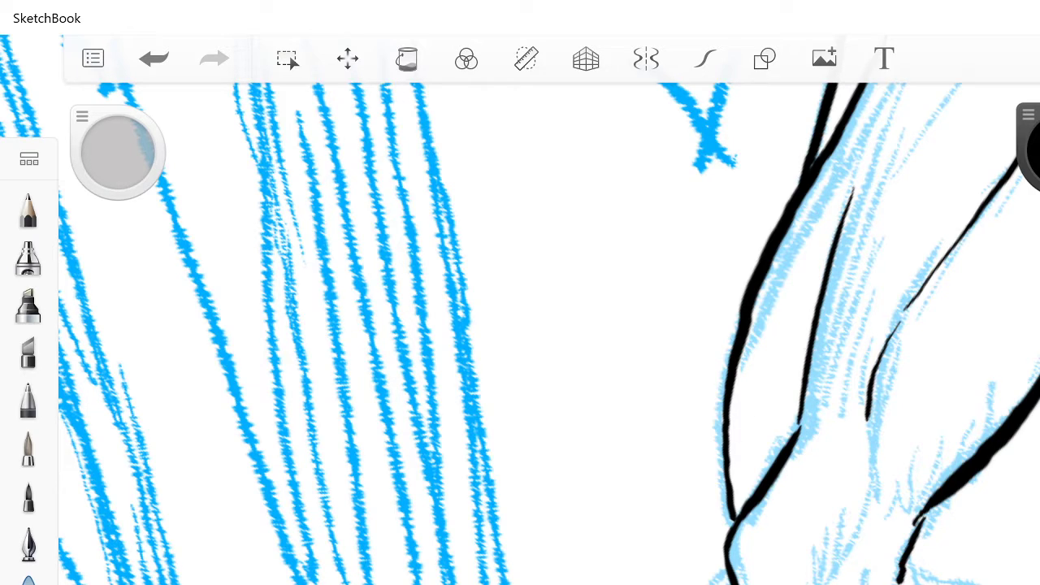
# Step: Try to shade the area behind the knee with tapering hatch strokes along the inner muscle line and knee contour
pyautogui.moveTo(809, 310); pyautogui.dragTo(793, 439)
pyautogui.moveTo(796, 354); pyautogui.dragTo(786, 443)
pyautogui.moveTo(787, 400)
pyautogui.mouseDown()
pyautogui.moveTo(778, 445)
pyautogui.moveTo(737, 512)
pyautogui.mouseUp()
pyautogui.scroll(-3, 547, 379)
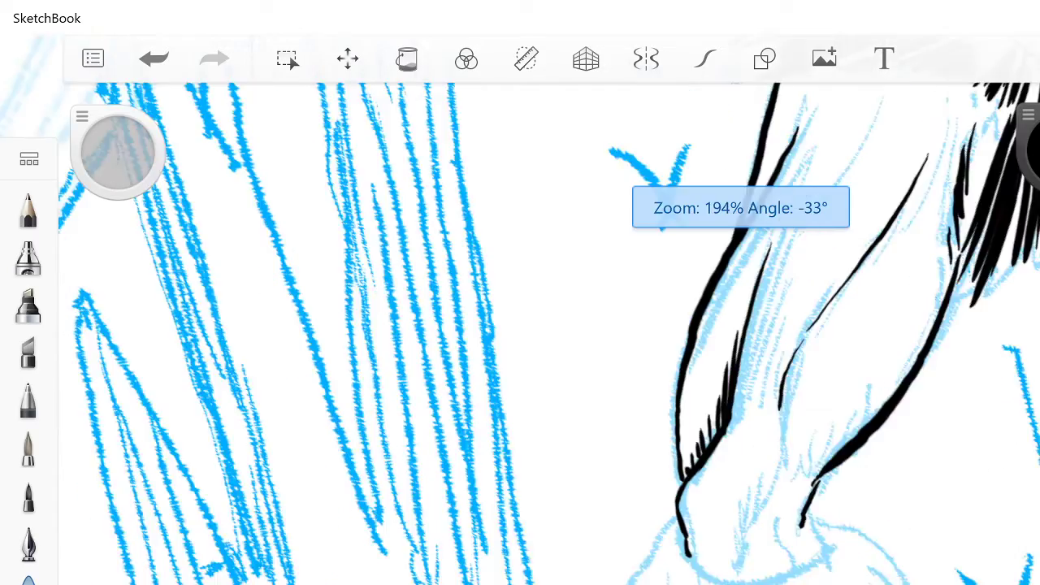
pyautogui.scroll(-5, 546, 334)
pyautogui.scroll(2, 547, 334)
pyautogui.scroll(-3, 547, 333)
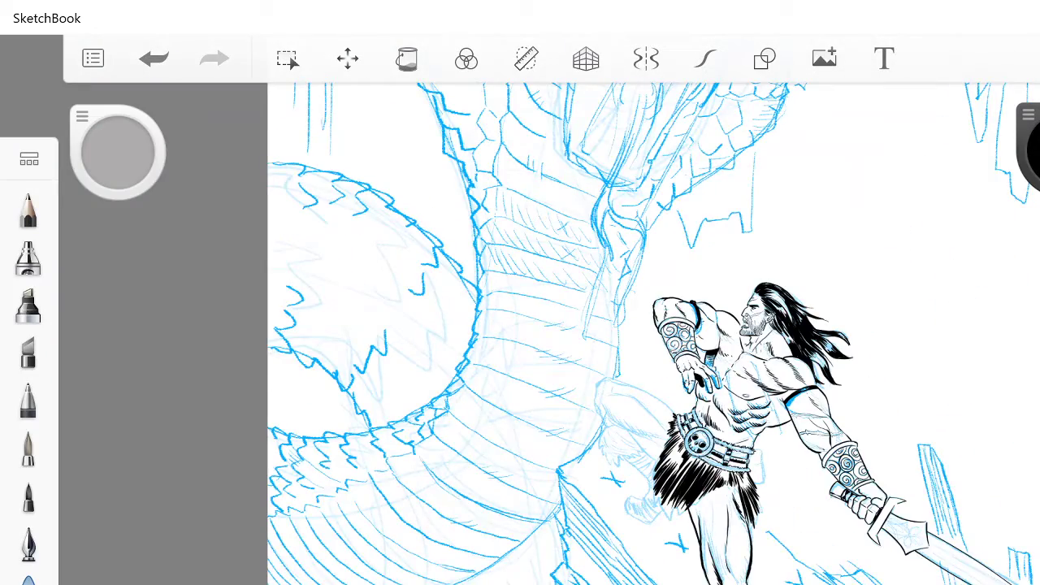
pyautogui.scroll(3, 547, 334)
pyautogui.hotkey('ctrl', 'z')
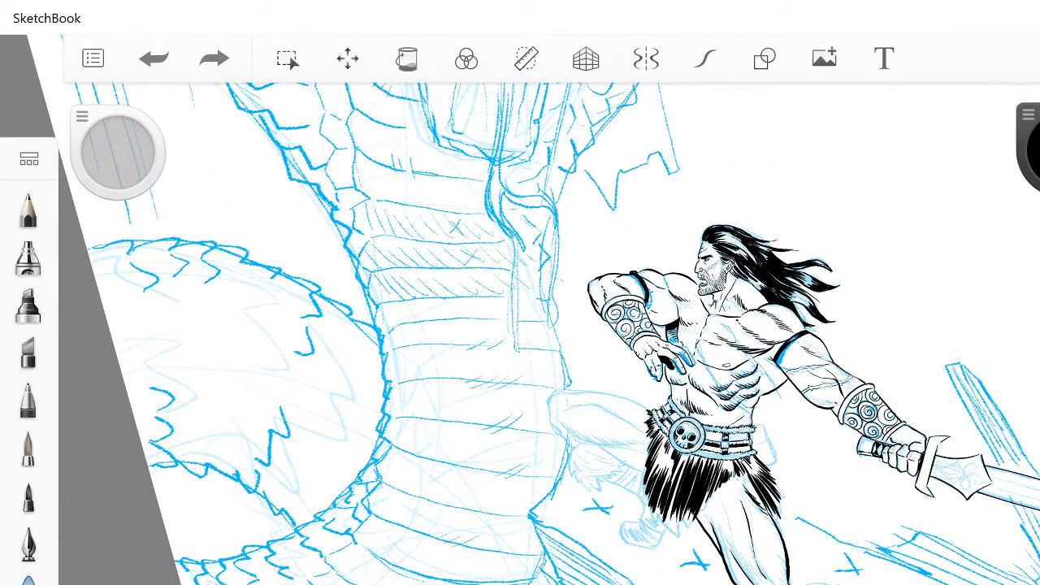
# Step: Extend the central muscle line down to the knee, and ink the knee details and the fur cuff's thick curved rim
pyautogui.scroll(8, 546, 334)
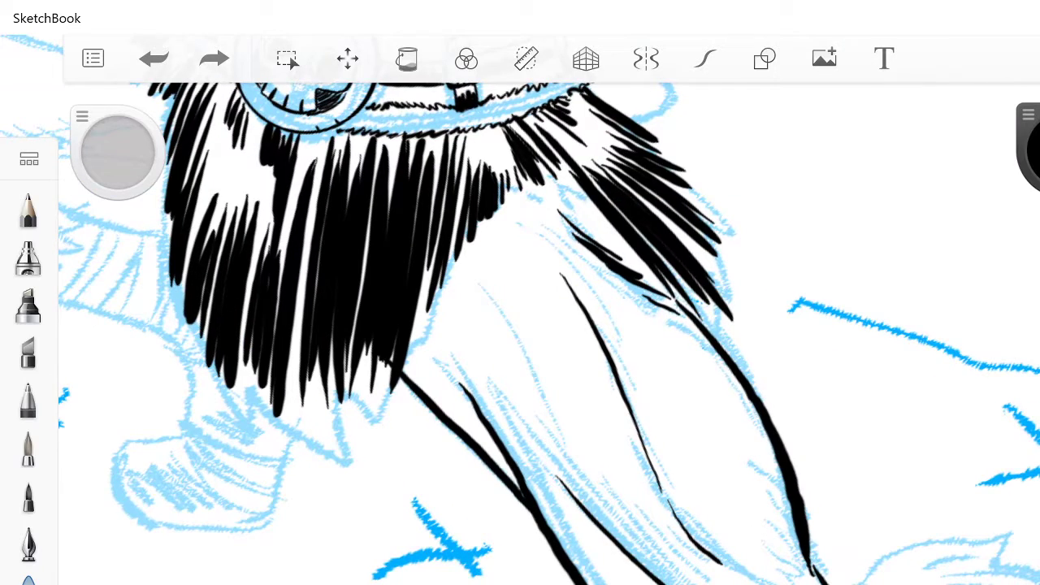
pyautogui.scroll(3, 547, 334)
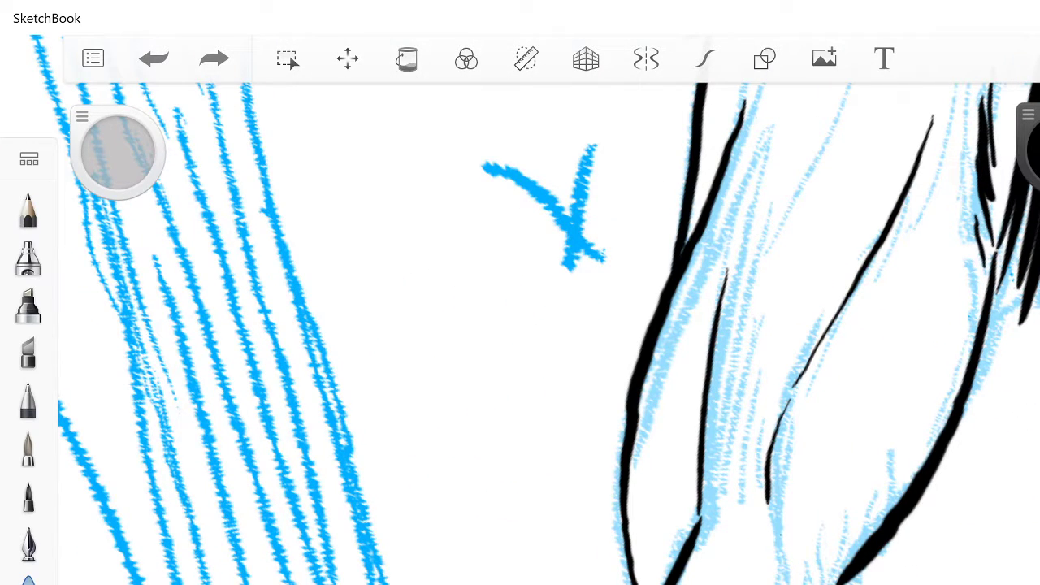
pyautogui.moveTo(766, 488); pyautogui.dragTo(786, 570)
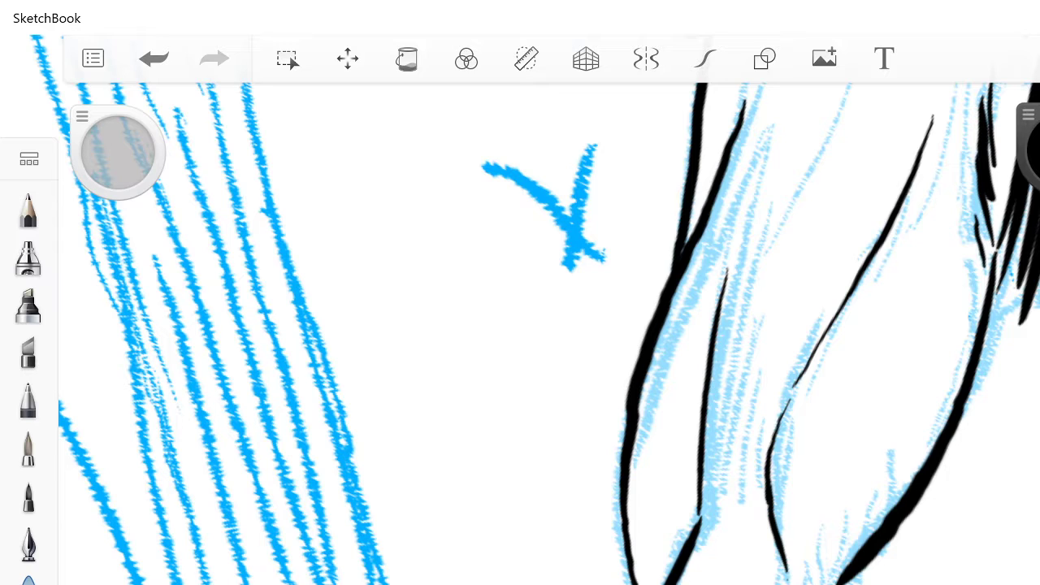
pyautogui.scroll(-10, 549, 333)
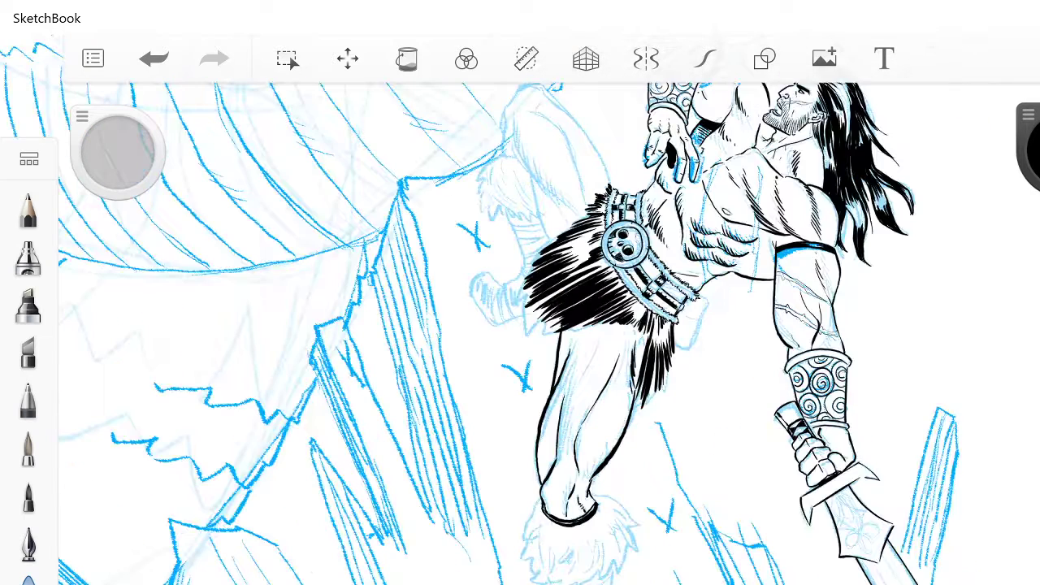
# Step: Ink the jagged fur outline around both sides of the boot cuff and thicken the end of its curved rim
pyautogui.scroll(10, 549, 333)
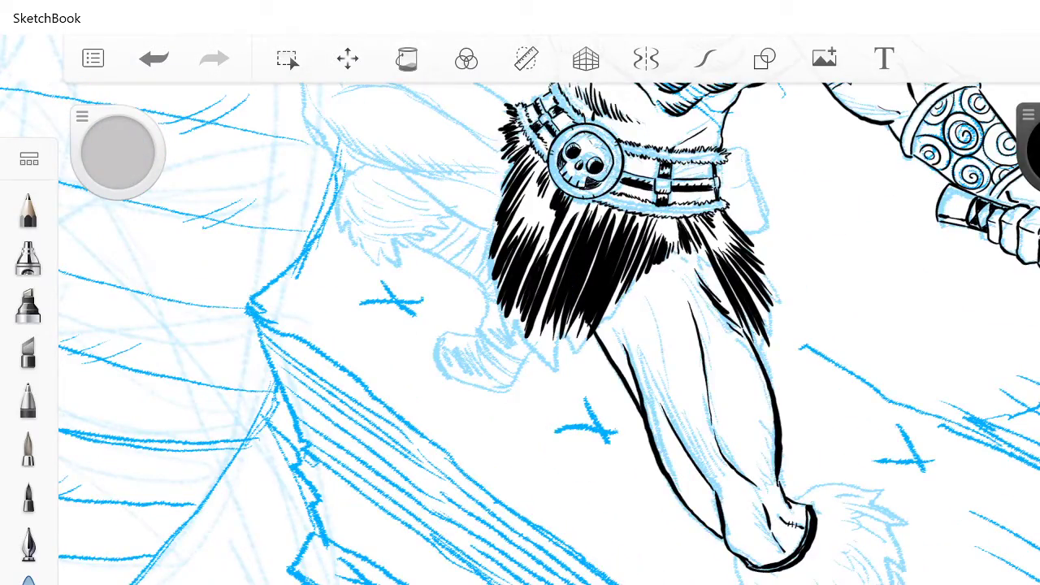
pyautogui.scroll(5, 520, 333)
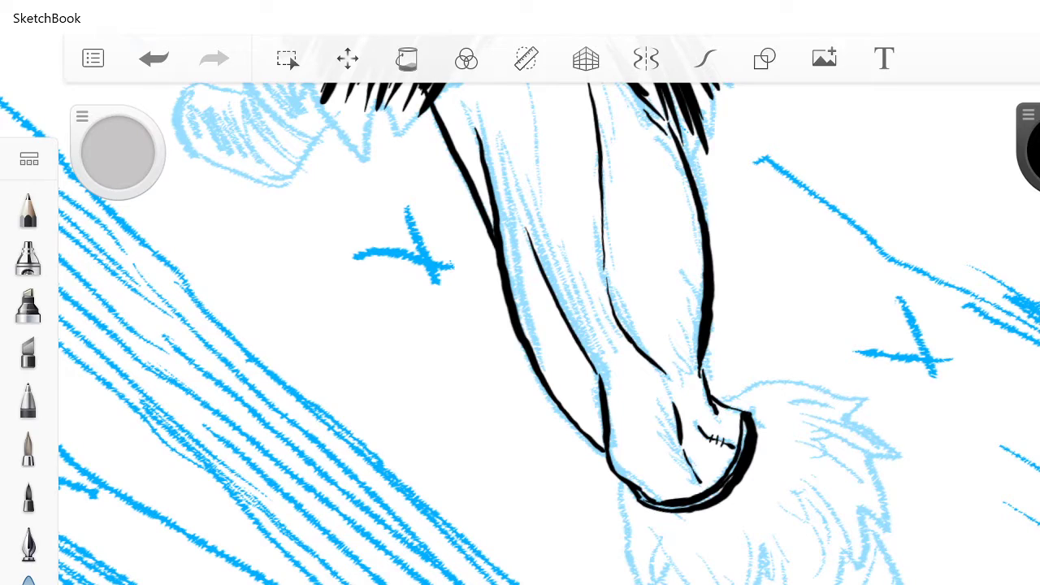
pyautogui.moveTo(625, 484)
pyautogui.mouseDown()
pyautogui.moveTo(612, 575)
pyautogui.moveTo(616, 562)
pyautogui.moveTo(660, 584)
pyautogui.mouseUp()
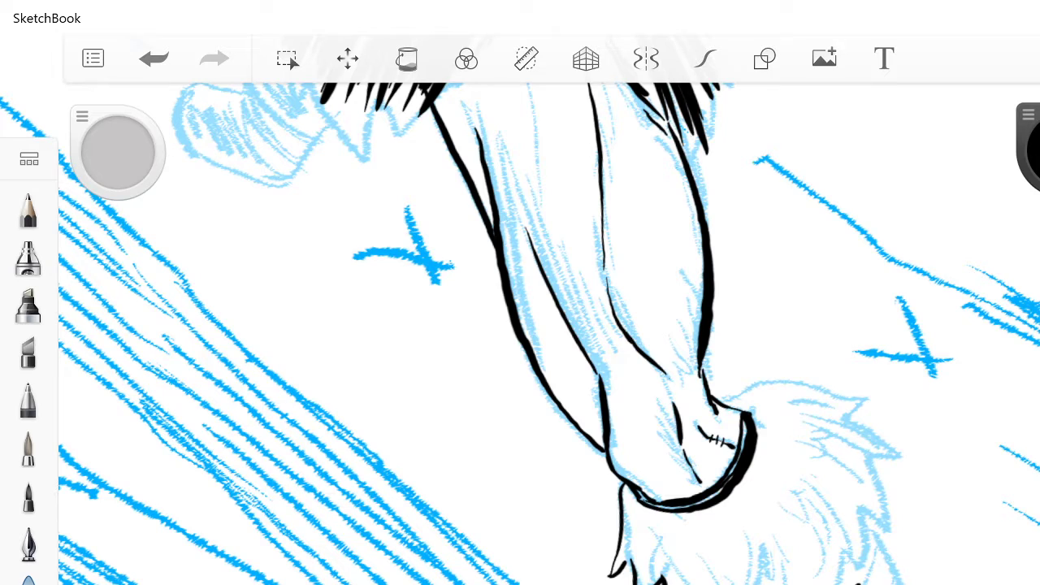
pyautogui.moveTo(855, 584)
pyautogui.mouseDown()
pyautogui.moveTo(880, 531)
pyautogui.moveTo(870, 516)
pyautogui.moveTo(891, 516)
pyautogui.moveTo(873, 463)
pyautogui.moveTo(897, 453)
pyautogui.moveTo(873, 451)
pyautogui.moveTo(879, 440)
pyautogui.moveTo(854, 423)
pyautogui.moveTo(861, 402)
pyautogui.moveTo(775, 380)
pyautogui.moveTo(710, 391)
pyautogui.mouseUp()
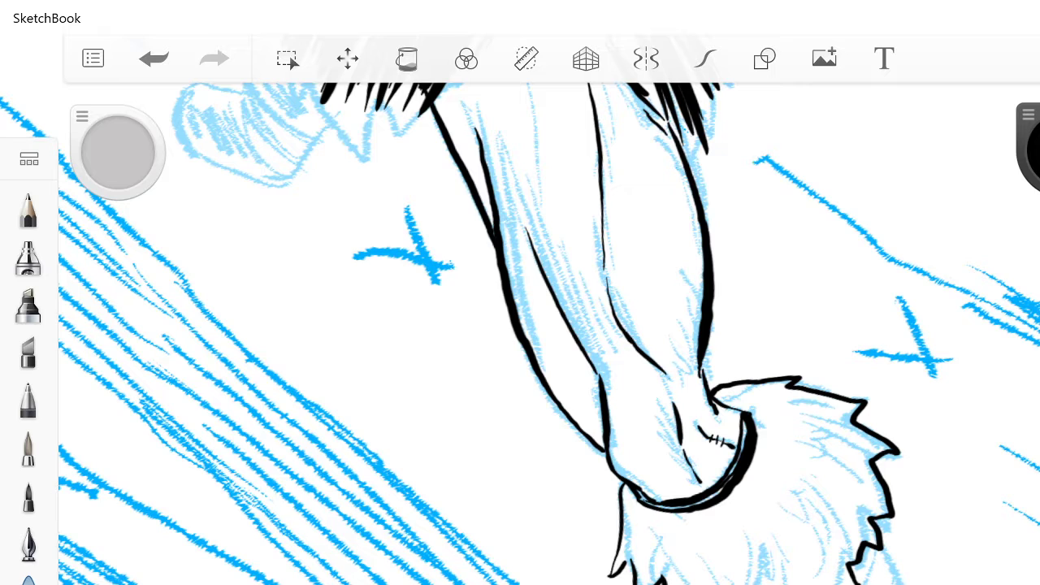
pyautogui.scroll(5, 672, 412)
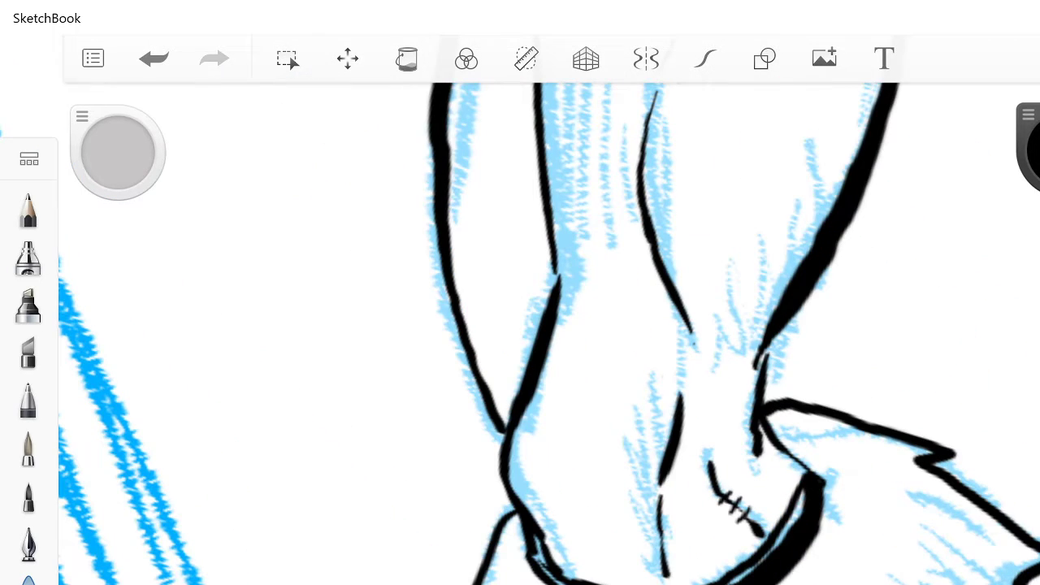
pyautogui.moveTo(805, 459)
pyautogui.mouseDown()
pyautogui.moveTo(801, 480)
pyautogui.moveTo(818, 472)
pyautogui.moveTo(787, 447)
pyautogui.moveTo(824, 479)
pyautogui.moveTo(825, 519)
pyautogui.mouseUp()
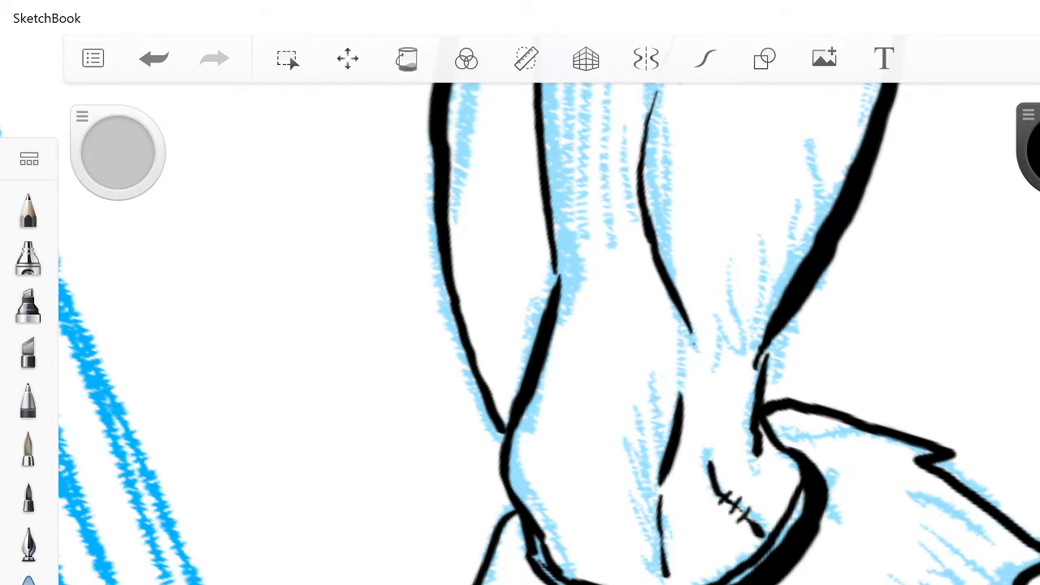
# Step: Ink short tapering fur strokes inside the boot cuff, along its lower edge and up its outer side
pyautogui.scroll(-5, 552, 325)
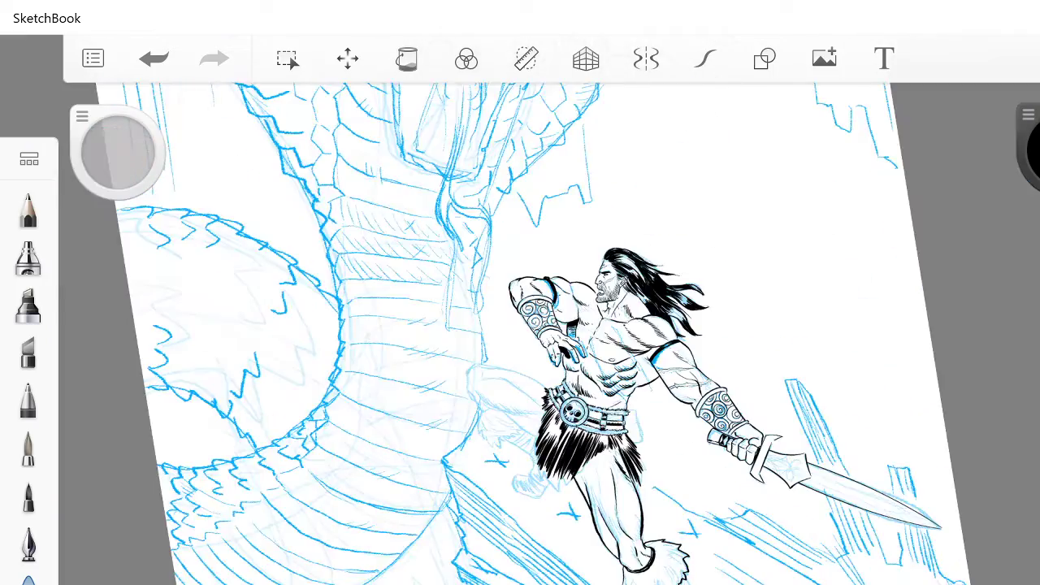
pyautogui.scroll(3, 520, 334)
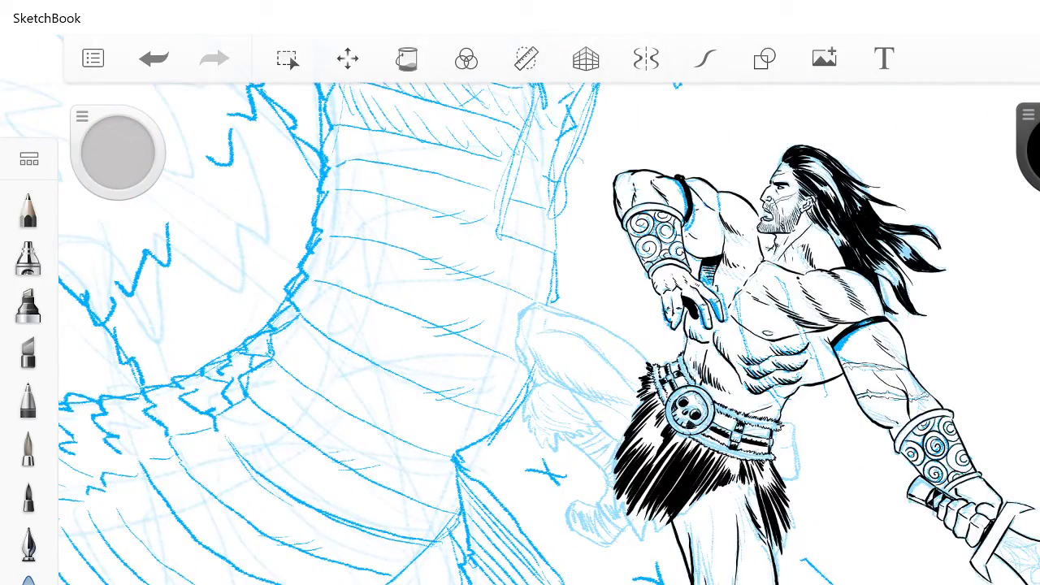
pyautogui.scroll(-3, 552, 333)
pyautogui.scroll(6, 553, 333)
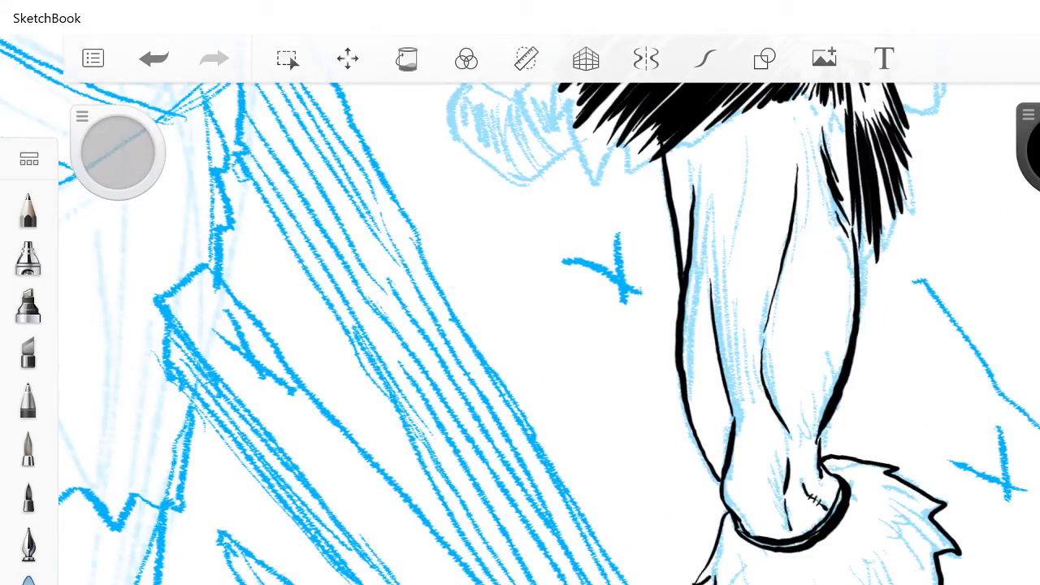
pyautogui.scroll(4, 552, 333)
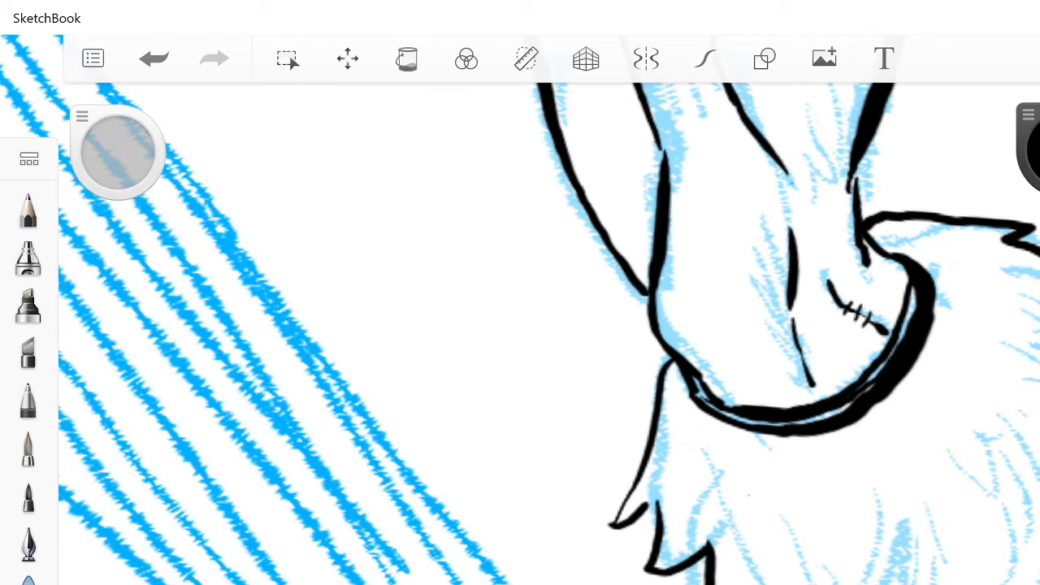
pyautogui.moveTo(753, 498); pyautogui.dragTo(749, 583)
pyautogui.moveTo(762, 530); pyautogui.dragTo(767, 581)
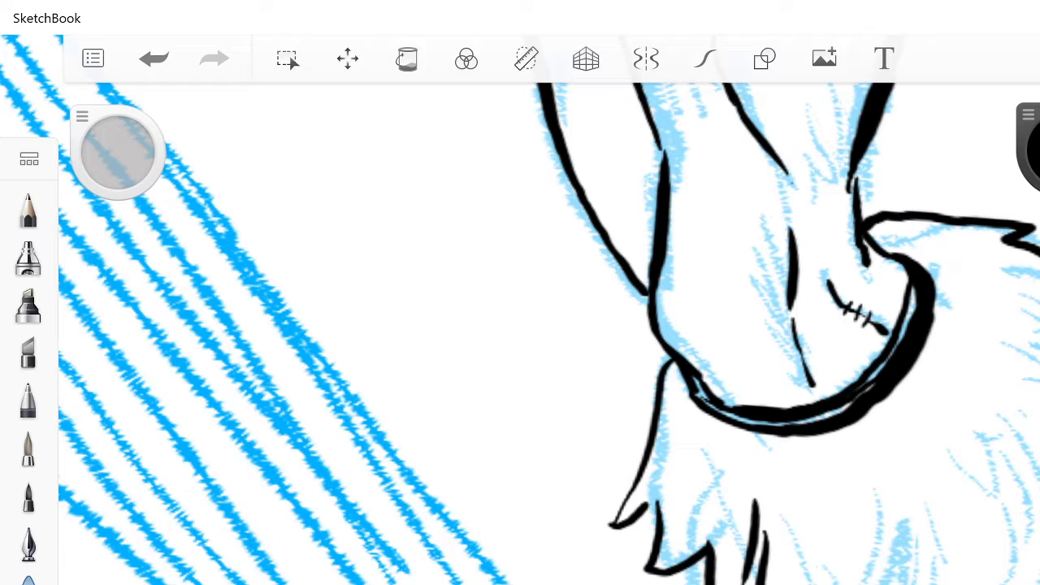
pyautogui.moveTo(812, 539); pyautogui.dragTo(810, 583)
pyautogui.moveTo(817, 546)
pyautogui.mouseDown()
pyautogui.moveTo(830, 583)
pyautogui.moveTo(849, 584)
pyautogui.mouseUp()
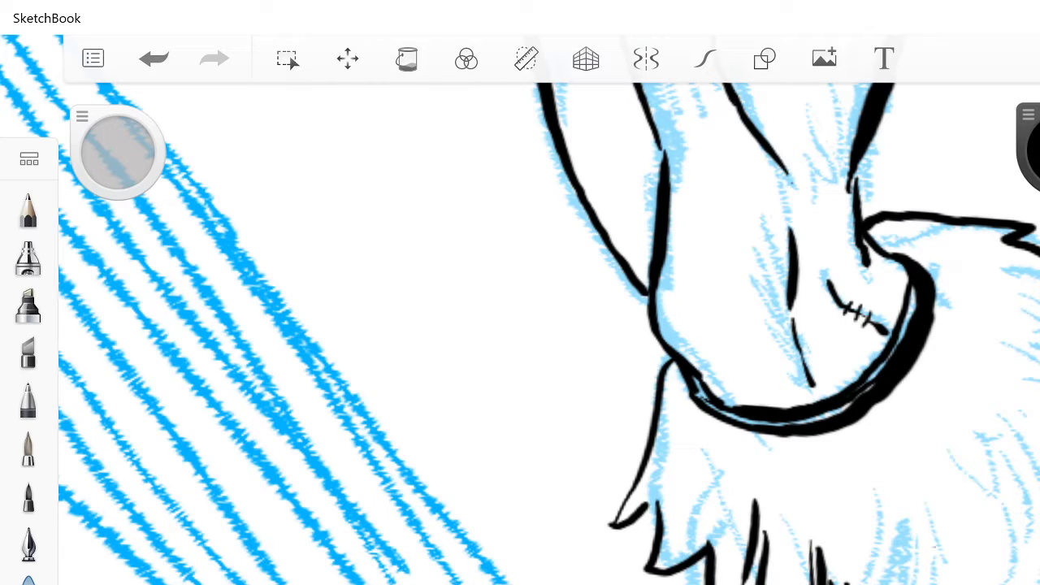
pyautogui.moveTo(931, 548); pyautogui.dragTo(962, 584)
pyautogui.moveTo(960, 563); pyautogui.dragTo(993, 583)
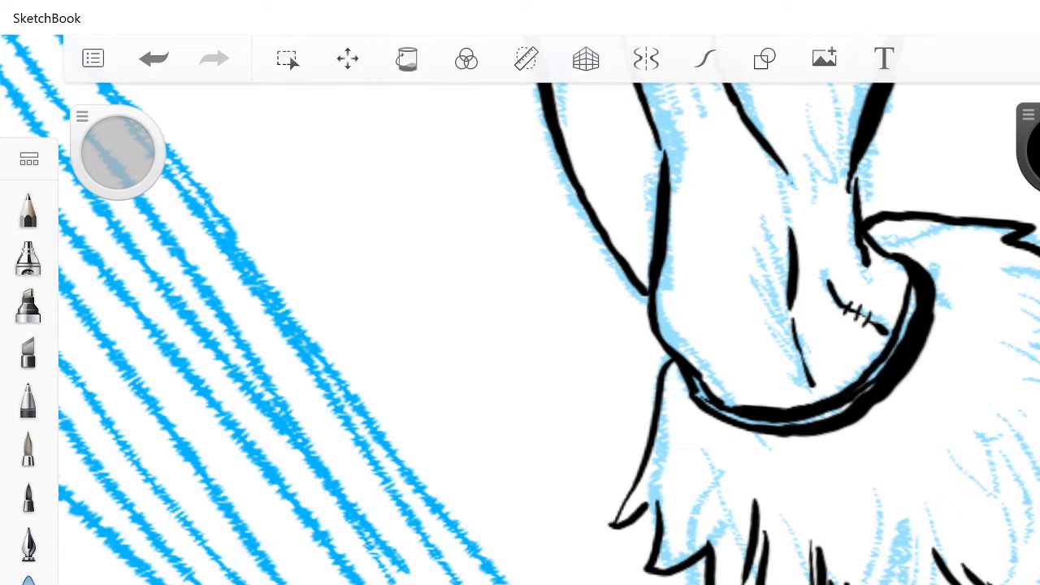
pyautogui.moveTo(1006, 488); pyautogui.dragTo(1038, 534)
pyautogui.moveTo(986, 390); pyautogui.dragTo(1039, 417)
pyautogui.scroll(-10, 568, 333)
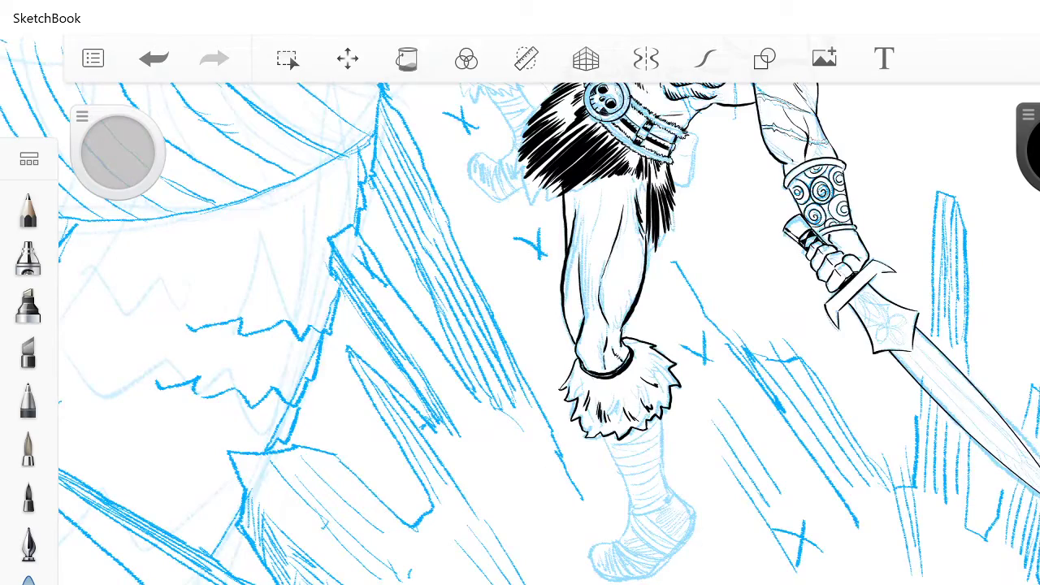
# Step: Add fine fur strokes to the boot cuff's upper edge where it meets the knee and along its opposite edge
pyautogui.scroll(10, 560, 350)
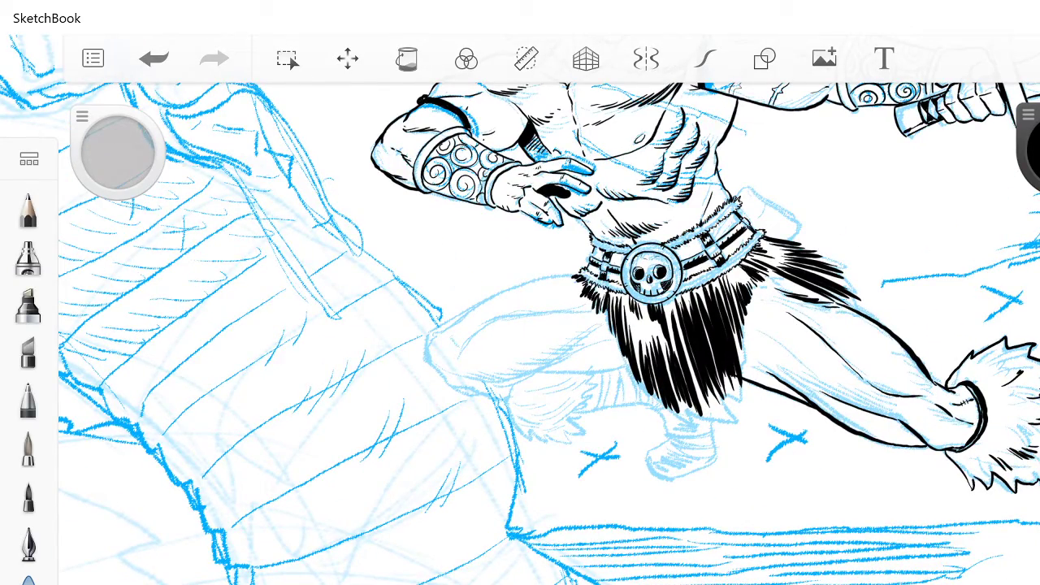
pyautogui.scroll(8, 519, 325)
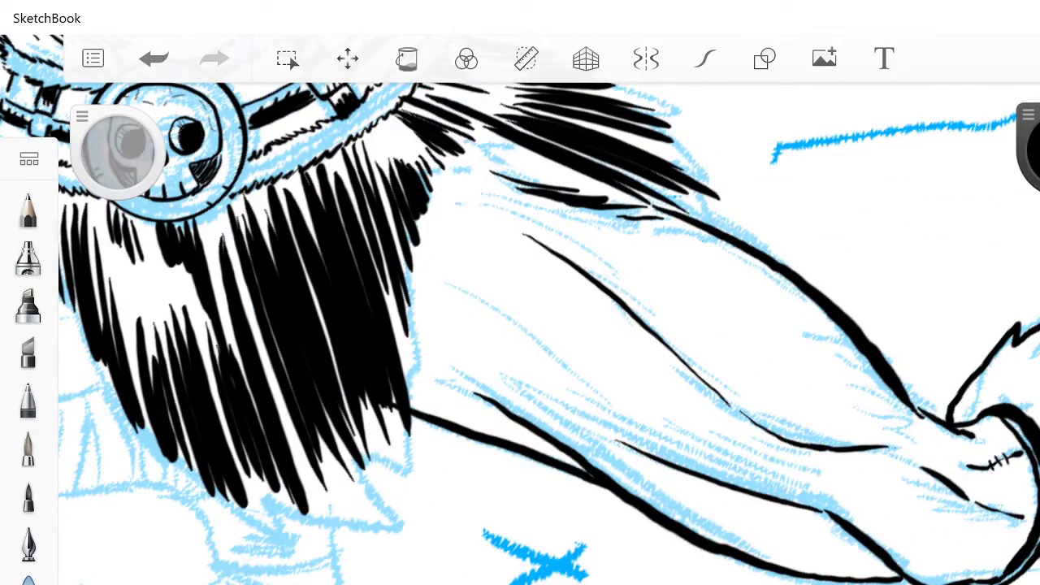
pyautogui.moveTo(955, 422); pyautogui.dragTo(973, 380)
pyautogui.moveTo(968, 411)
pyautogui.mouseDown()
pyautogui.moveTo(983, 375)
pyautogui.moveTo(983, 392)
pyautogui.mouseUp()
pyautogui.moveTo(1038, 333)
pyautogui.mouseDown()
pyautogui.moveTo(1018, 362)
pyautogui.moveTo(1034, 358)
pyautogui.mouseUp()
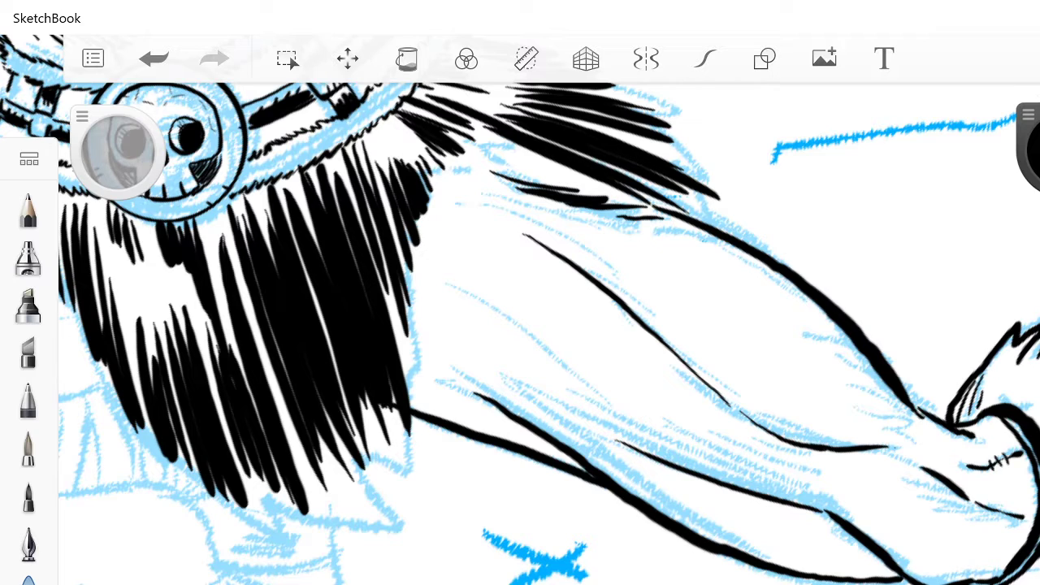
pyautogui.scroll(-5, 519, 325)
pyautogui.scroll(5, 520, 325)
pyautogui.moveTo(673, 395); pyautogui.dragTo(663, 415)
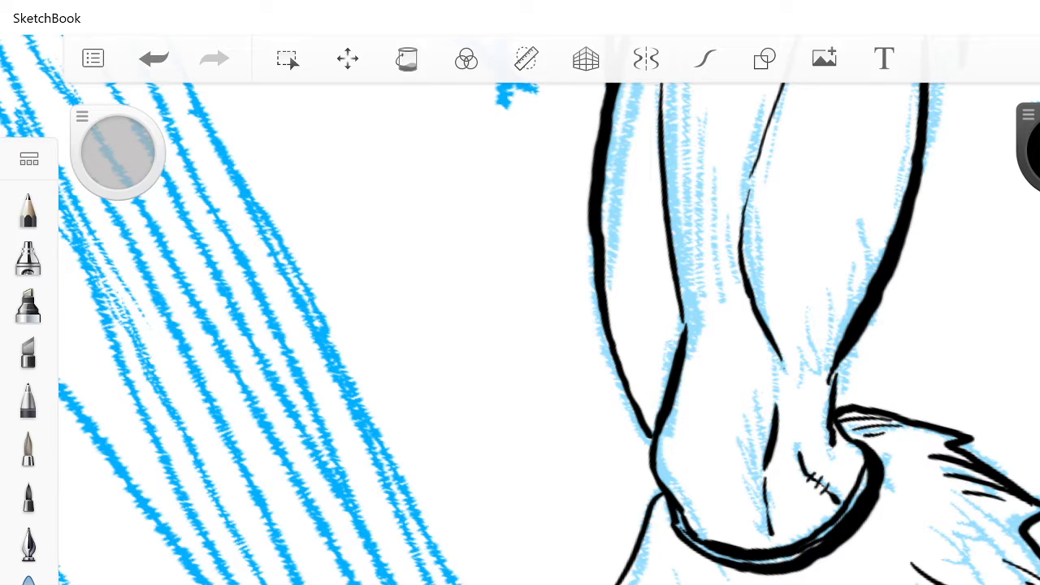
pyautogui.scroll(-3, 731, 324)
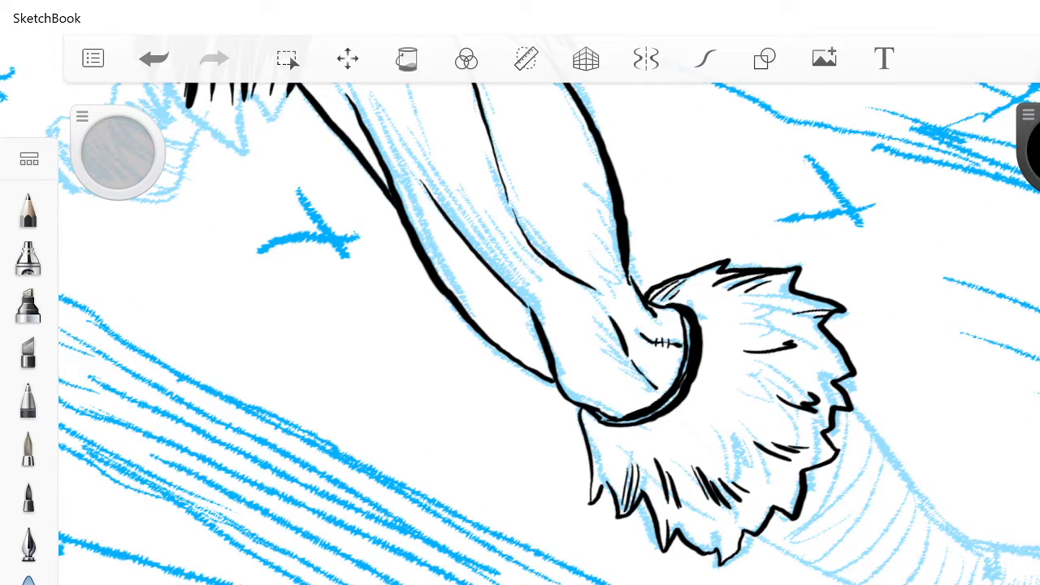
pyautogui.moveTo(598, 449)
pyautogui.mouseDown()
pyautogui.moveTo(615, 492)
pyautogui.moveTo(608, 487)
pyautogui.mouseUp()
# Step: Ink short hatch marks along the extended thigh's back contour just below the loincloth, undoing the last stray mark
pyautogui.scroll(-6, 520, 341)
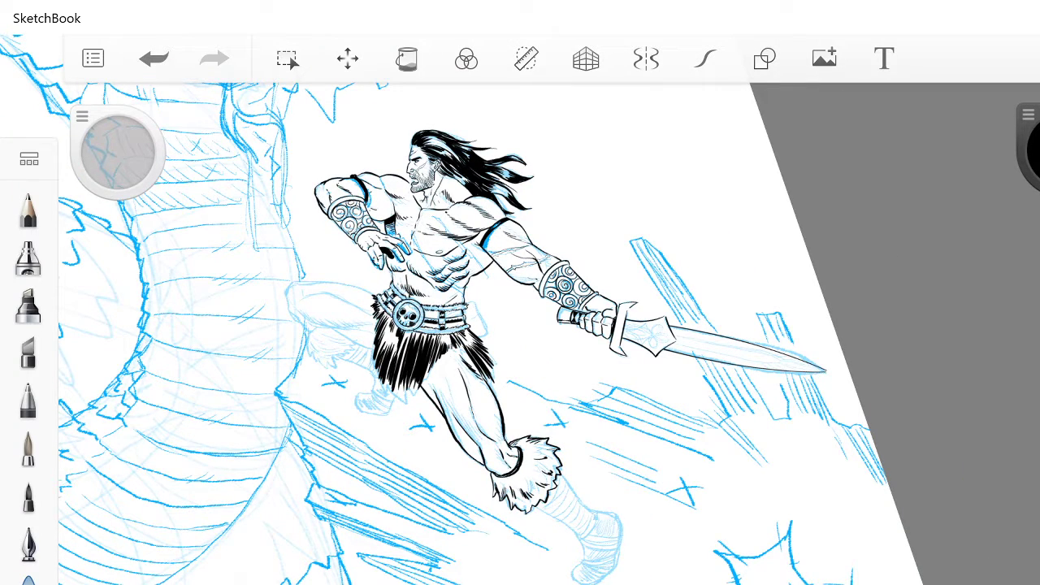
pyautogui.scroll(2, 519, 325)
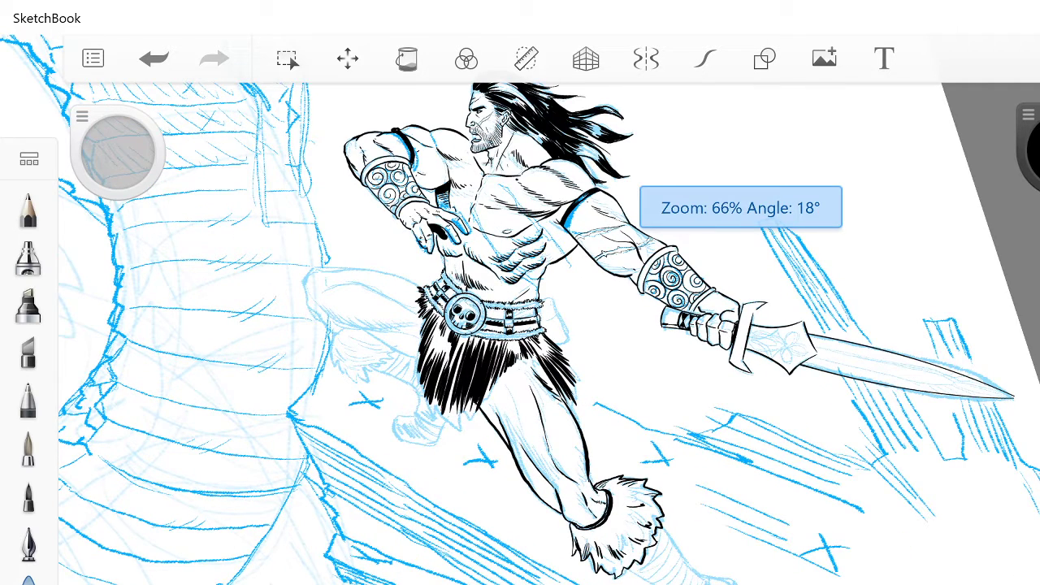
pyautogui.scroll(5, 380, 442)
pyautogui.moveTo(792, 418)
pyautogui.mouseDown()
pyautogui.moveTo(782, 431)
pyautogui.moveTo(757, 398)
pyautogui.mouseUp()
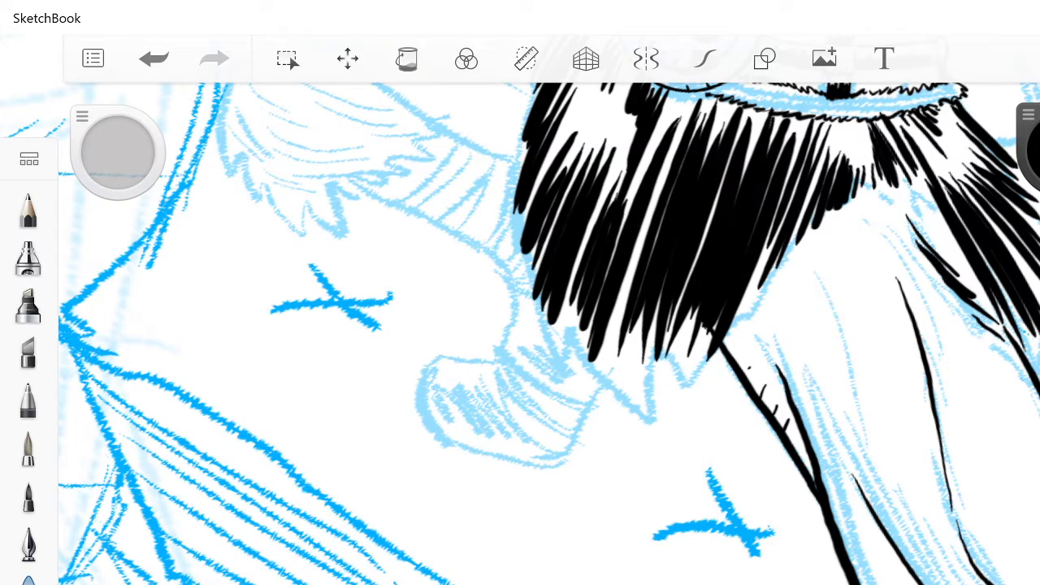
pyautogui.scroll(-5, 549, 333)
pyautogui.scroll(1, 549, 333)
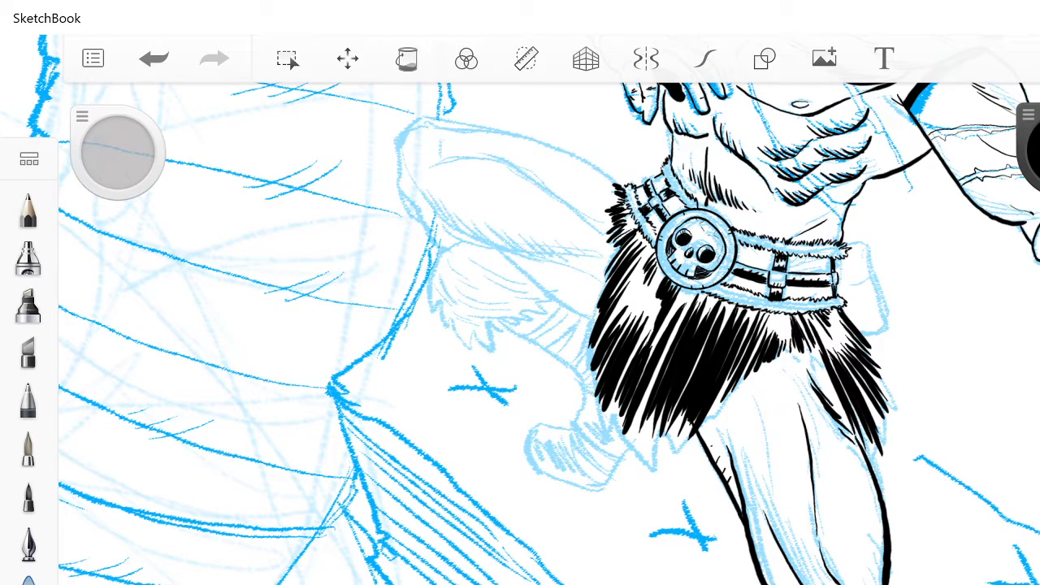
pyautogui.click(154, 58)
# Step: Add another hatch mark near the loincloth's hem and tapering shading strokes farther down inside the thigh's back contour
pyautogui.scroll(4, 715, 390)
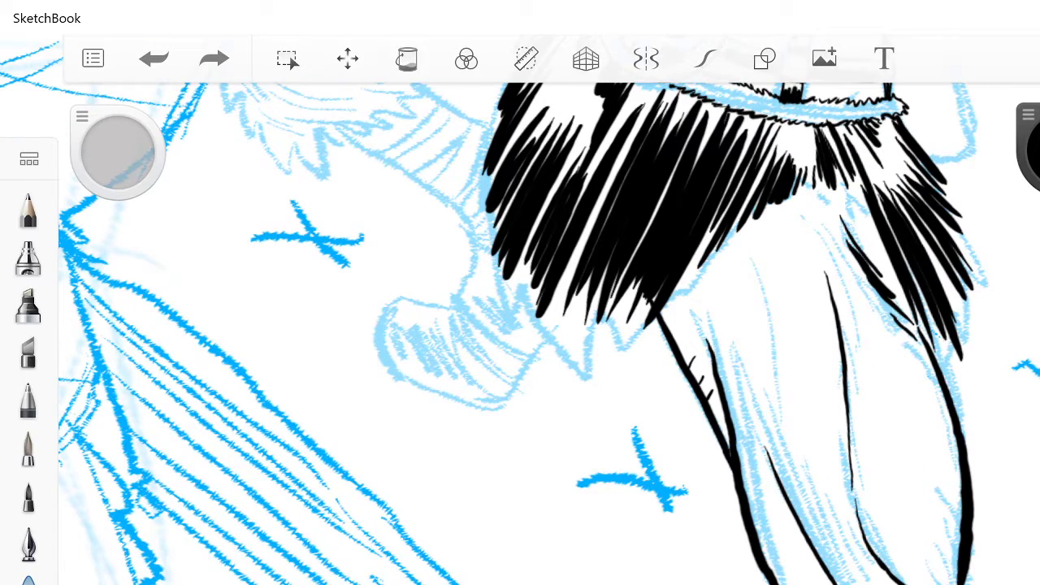
pyautogui.moveTo(682, 331); pyautogui.dragTo(675, 346)
pyautogui.moveTo(750, 495); pyautogui.dragTo(776, 576)
pyautogui.moveTo(776, 528)
pyautogui.mouseDown()
pyautogui.moveTo(785, 584)
pyautogui.moveTo(806, 584)
pyautogui.mouseUp()
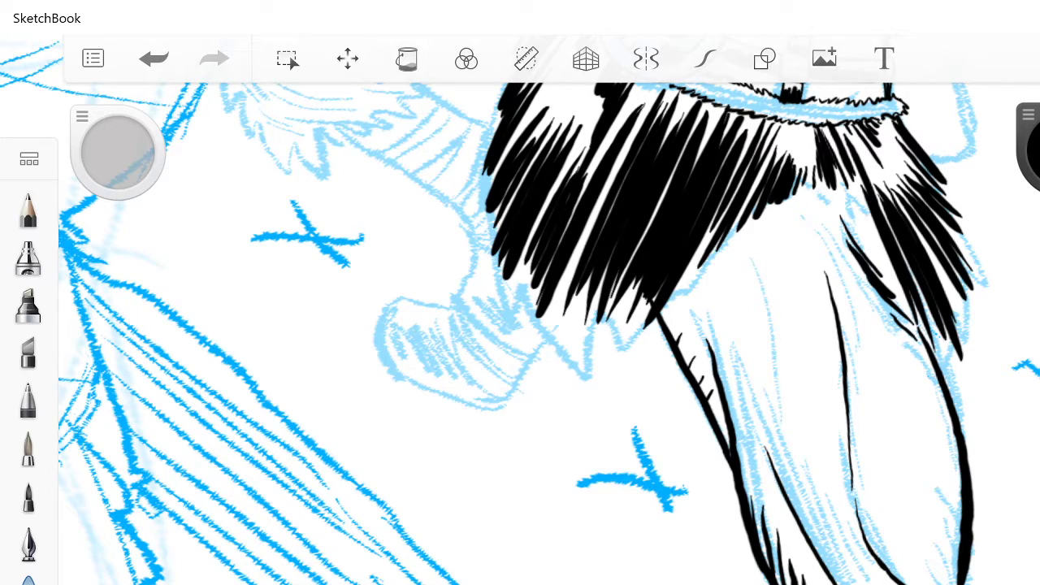
# Step: Ink tapering shading strokes along the inside of the extended thigh's front contour, down toward the knee
pyautogui.moveTo(958, 430); pyautogui.dragTo(941, 528)
pyautogui.moveTo(958, 475); pyautogui.dragTo(939, 557)
pyautogui.moveTo(955, 509); pyautogui.dragTo(939, 584)
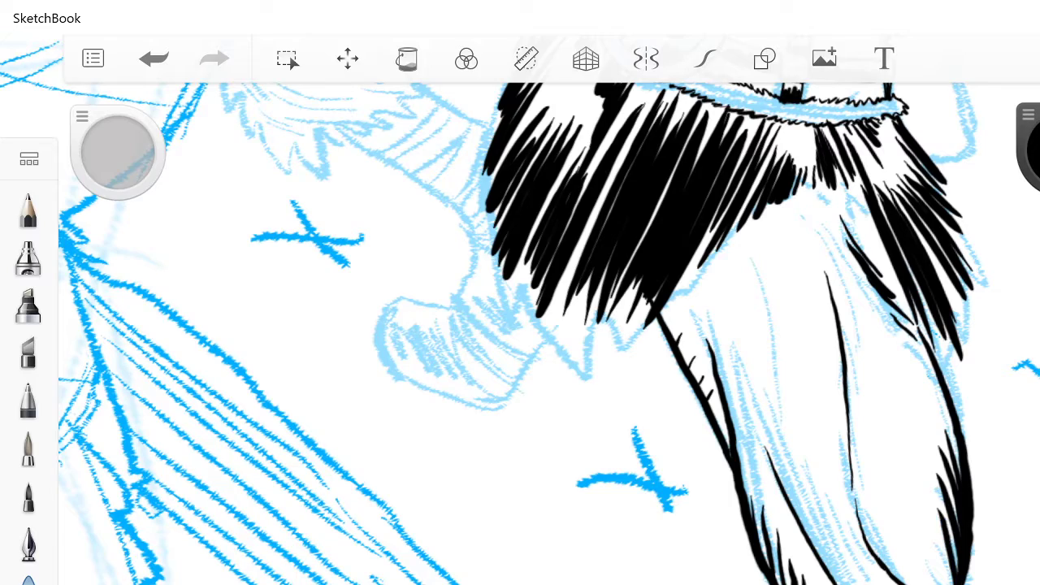
pyautogui.moveTo(950, 536)
pyautogui.mouseDown()
pyautogui.moveTo(939, 582)
pyautogui.moveTo(904, 579)
pyautogui.mouseUp()
pyautogui.scroll(-5, 613, 370)
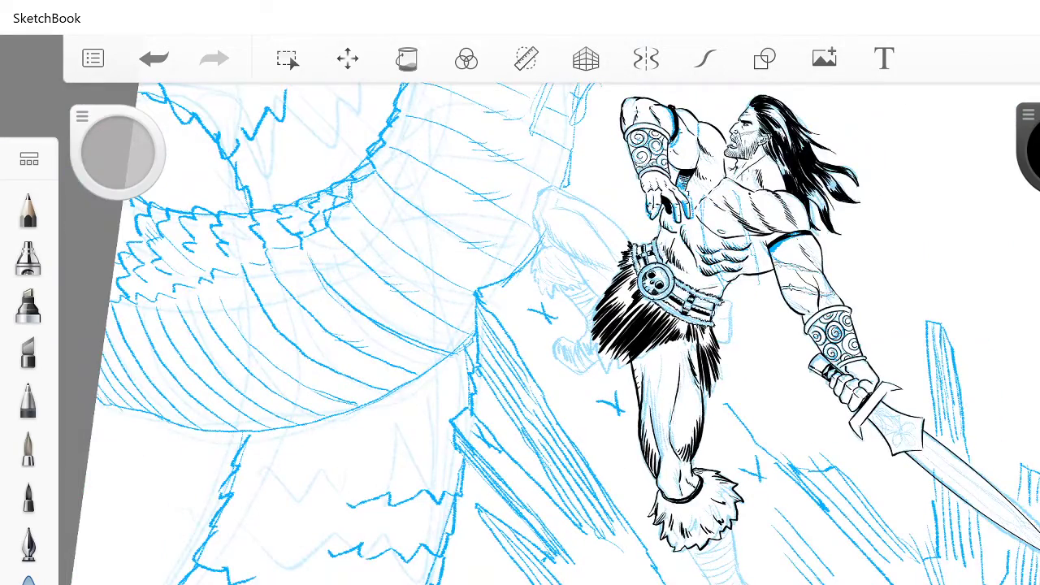
# Step: Ink short tapering strokes at the lower end of the extended thigh's inner muscle line, just above the knee
pyautogui.scroll(5, 597, 439)
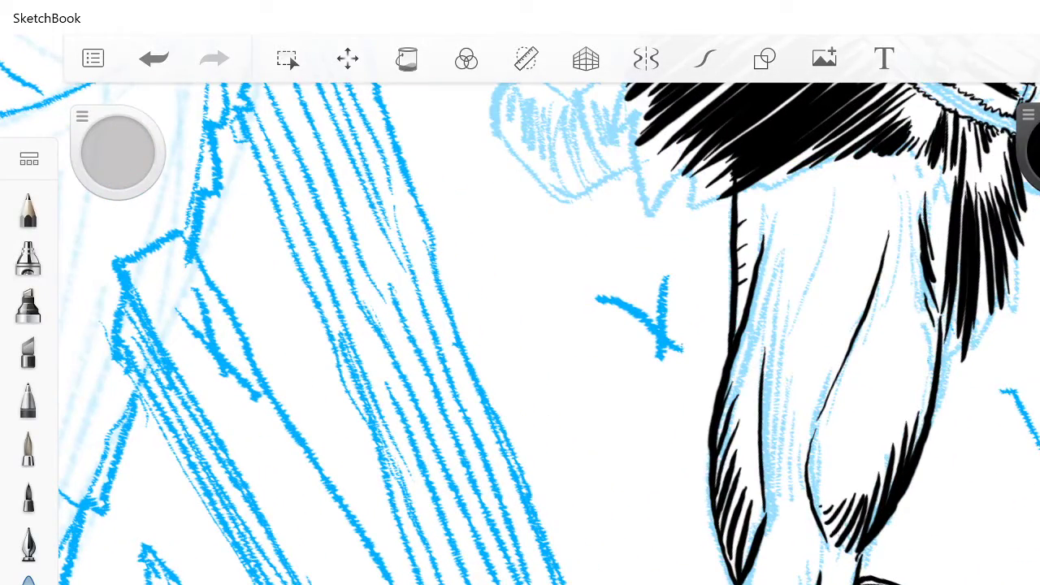
pyautogui.moveTo(762, 444); pyautogui.dragTo(776, 520)
pyautogui.moveTo(771, 478); pyautogui.dragTo(796, 523)
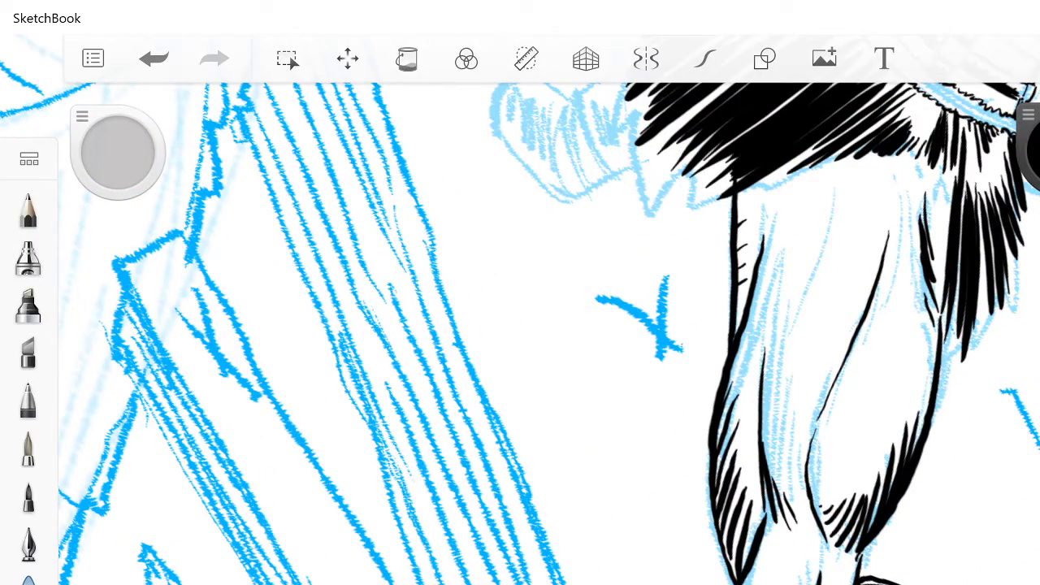
# Step: Add short hatch strokes at the extended leg's knee, just below where the thigh's back contour ends
pyautogui.scroll(3, 520, 325)
pyautogui.scroll(-5, 519, 325)
pyautogui.scroll(4, 520, 325)
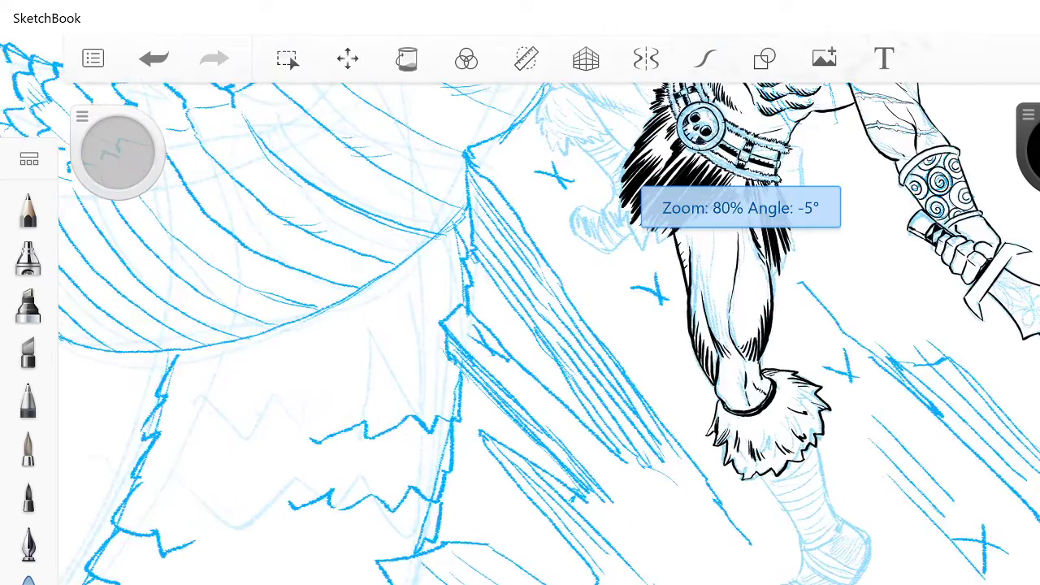
pyautogui.scroll(3, 520, 325)
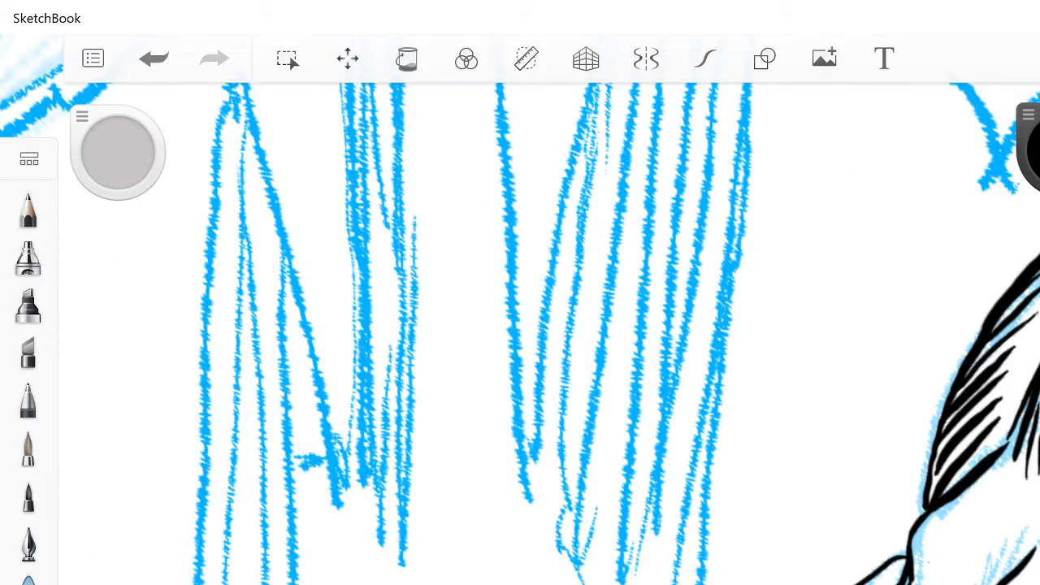
pyautogui.moveTo(911, 535); pyautogui.dragTo(921, 583)
pyautogui.moveTo(919, 547); pyautogui.dragTo(941, 583)
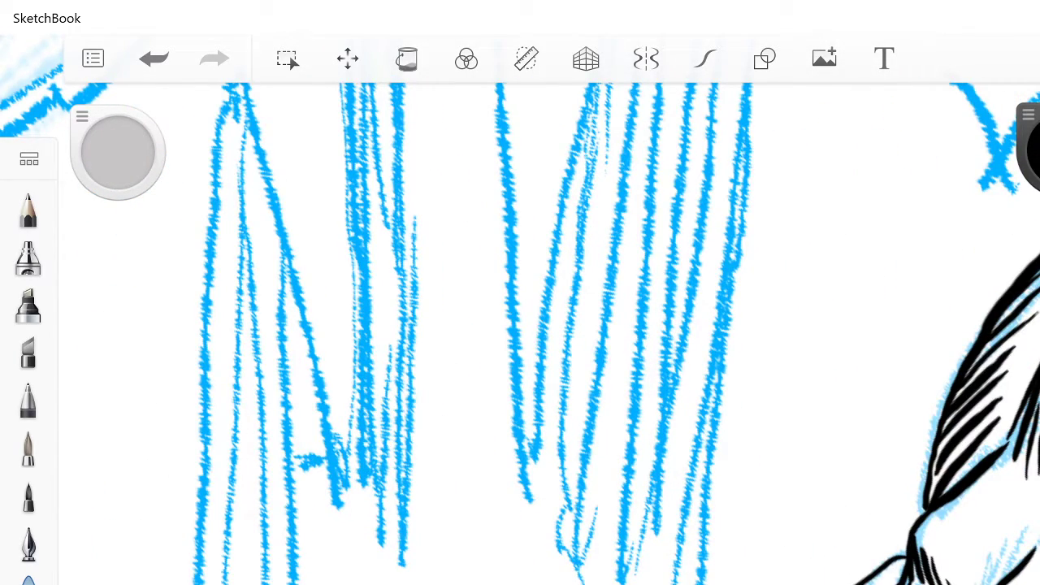
# Step: Ink the raised bent thigh's upper contour from the belt toward the knee, plus the upper muscle line inside it
pyautogui.scroll(-8, 520, 325)
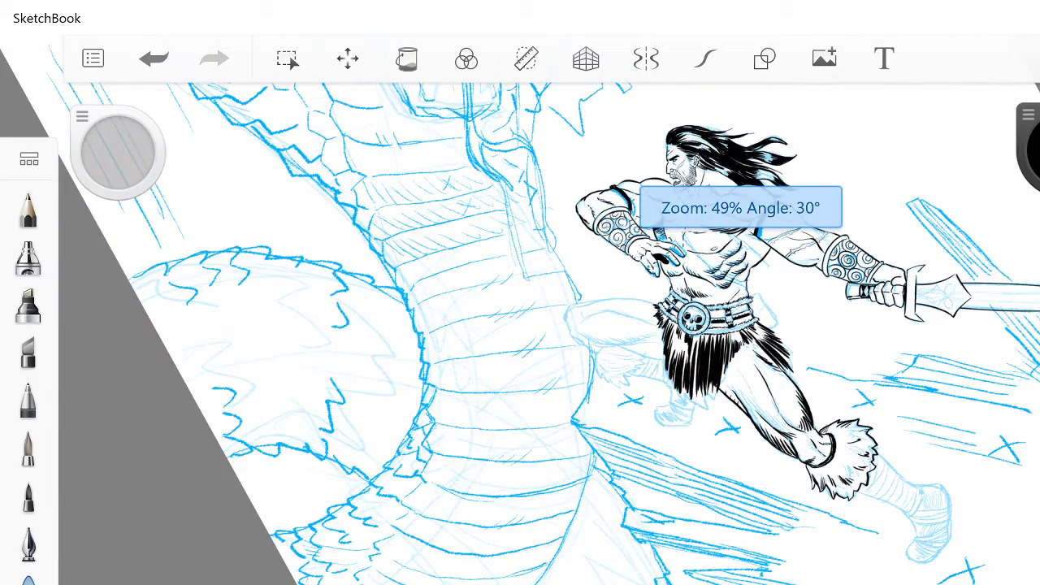
pyautogui.scroll(1, 520, 325)
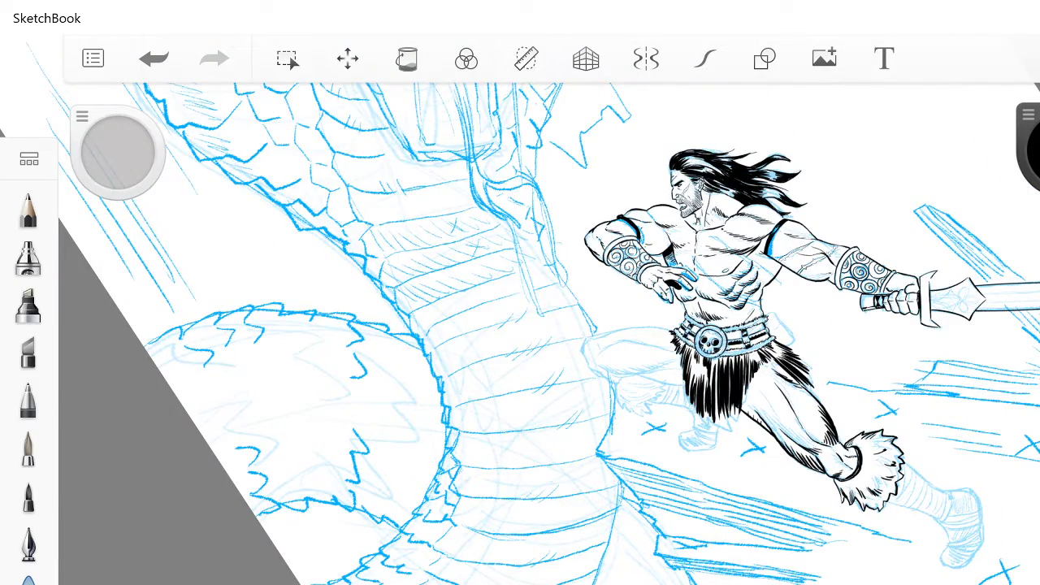
pyautogui.scroll(-1, 585, 337)
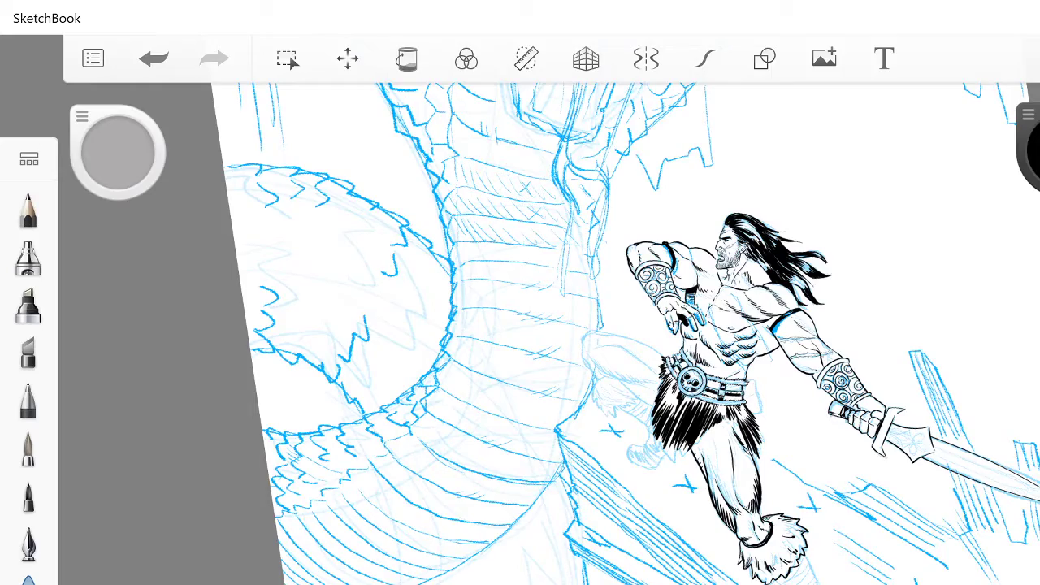
pyautogui.scroll(5, 549, 325)
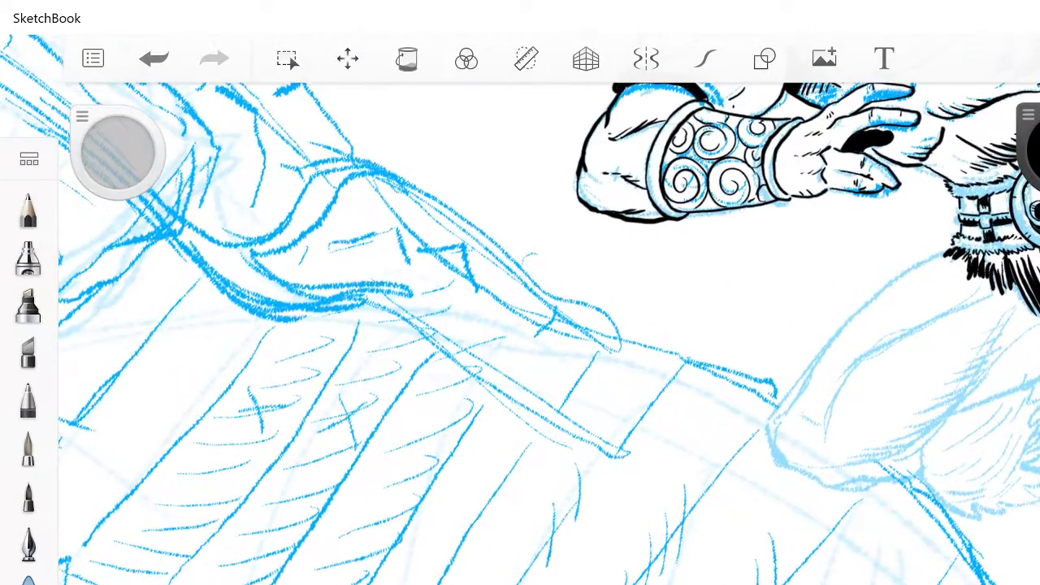
pyautogui.moveTo(945, 250)
pyautogui.mouseDown()
pyautogui.moveTo(848, 316)
pyautogui.moveTo(768, 416)
pyautogui.mouseUp()
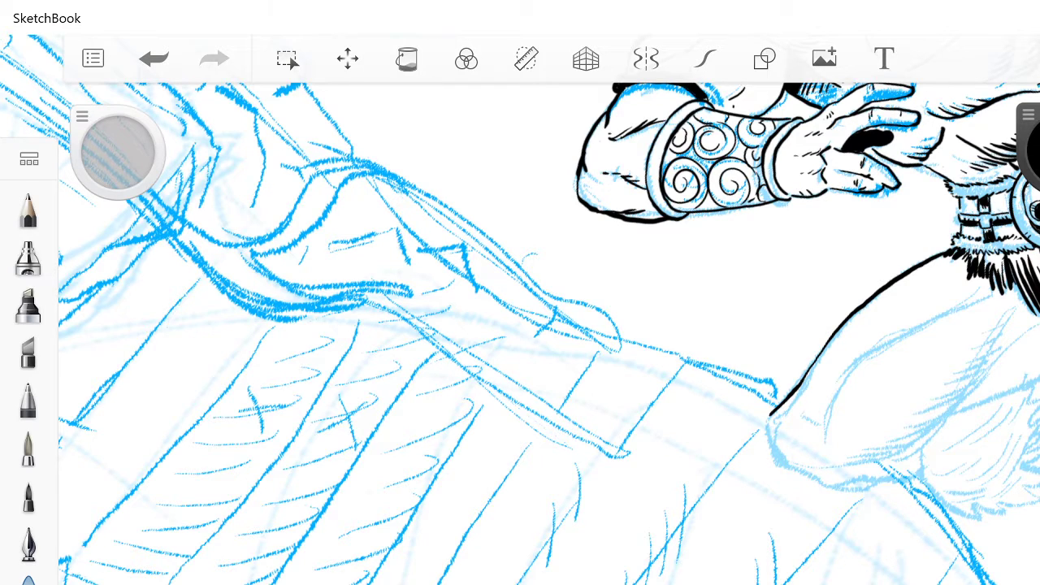
pyautogui.scroll(2, 549, 333)
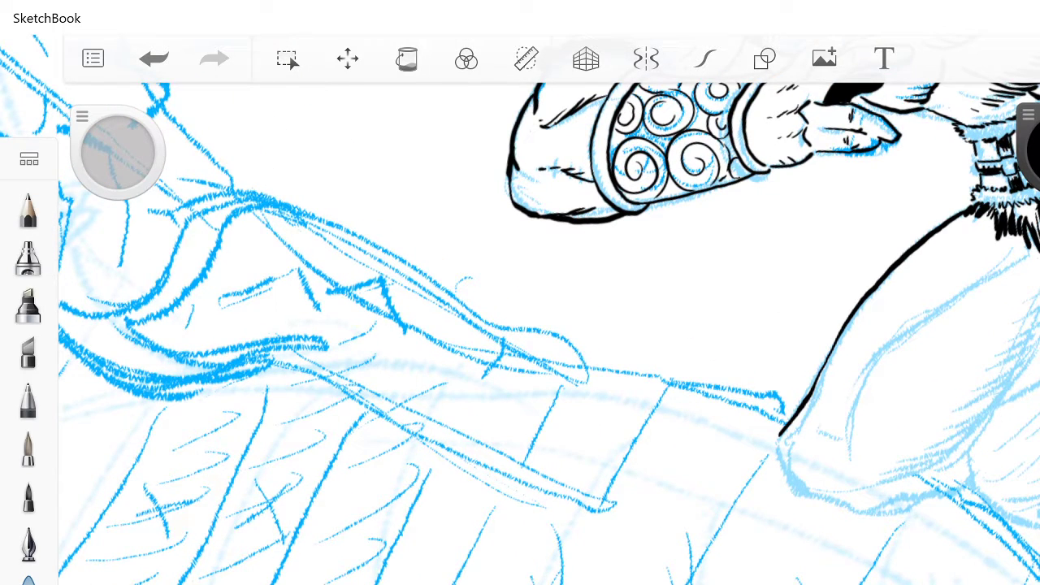
pyautogui.moveTo(1034, 259)
pyautogui.mouseDown()
pyautogui.moveTo(890, 342)
pyautogui.moveTo(866, 368)
pyautogui.mouseUp()
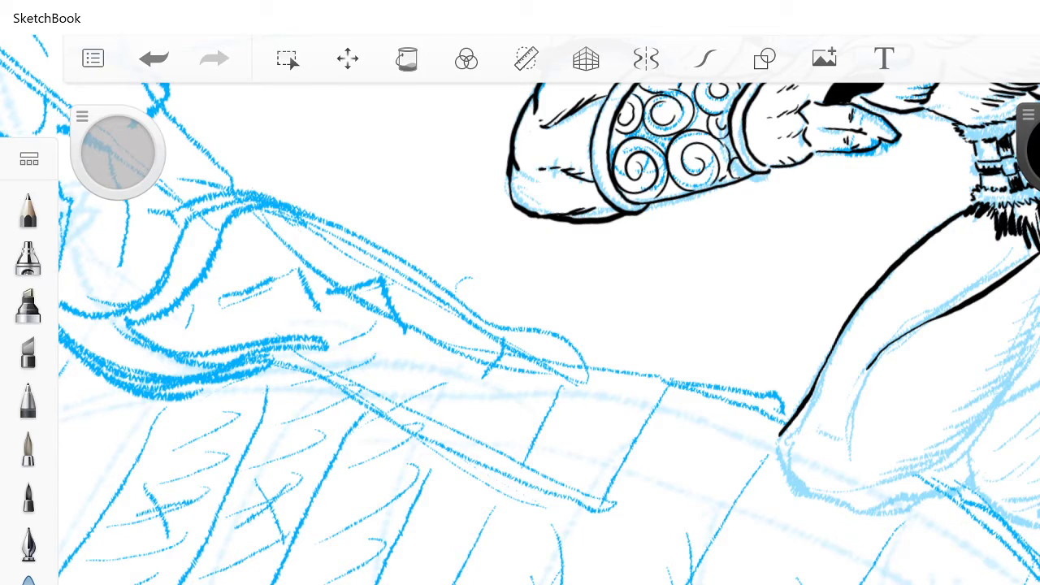
# Step: Ink the rounded outline of the bent knee, continuing from the thigh's upper contour down its front
pyautogui.scroll(3, 800, 387)
pyautogui.moveTo(728, 429)
pyautogui.mouseDown()
pyautogui.moveTo(697, 466)
pyautogui.moveTo(682, 514)
pyautogui.moveTo(690, 524)
pyautogui.mouseUp()
pyautogui.scroll(2, 549, 333)
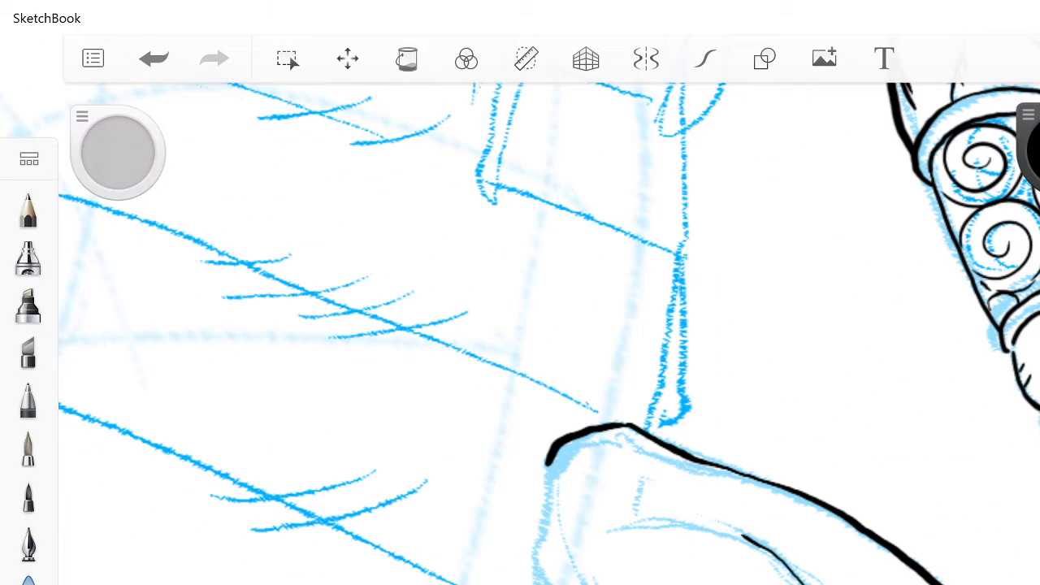
pyautogui.moveTo(547, 464); pyautogui.dragTo(540, 583)
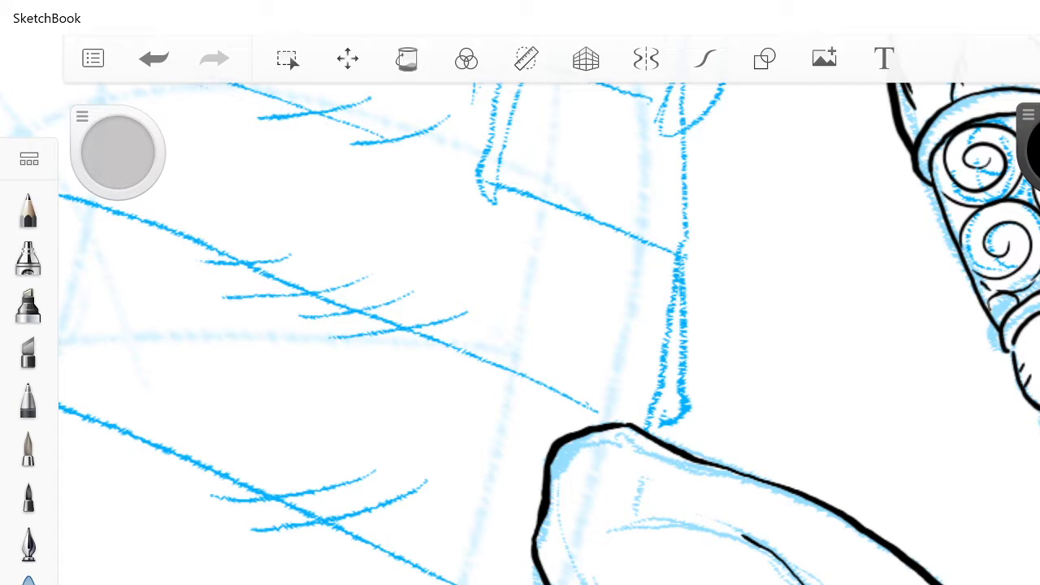
# Step: Ink the underside contours of the bent thigh and extend the knee outline down the shin to the fur boot
pyautogui.scroll(1, 549, 333)
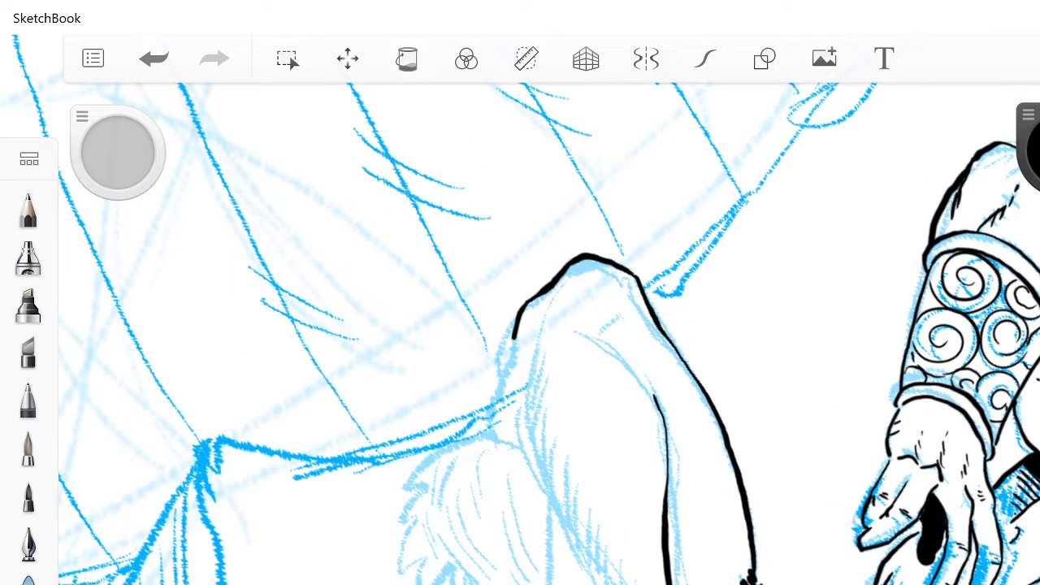
pyautogui.moveTo(536, 346)
pyautogui.mouseDown()
pyautogui.moveTo(525, 396)
pyautogui.moveTo(532, 465)
pyautogui.moveTo(586, 583)
pyautogui.mouseUp()
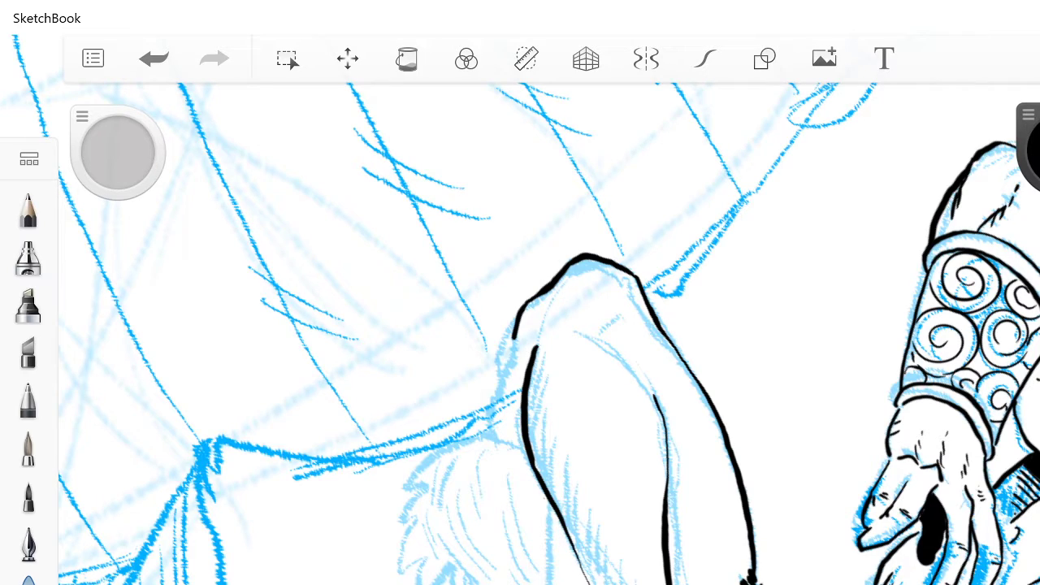
pyautogui.moveTo(531, 470); pyautogui.dragTo(559, 584)
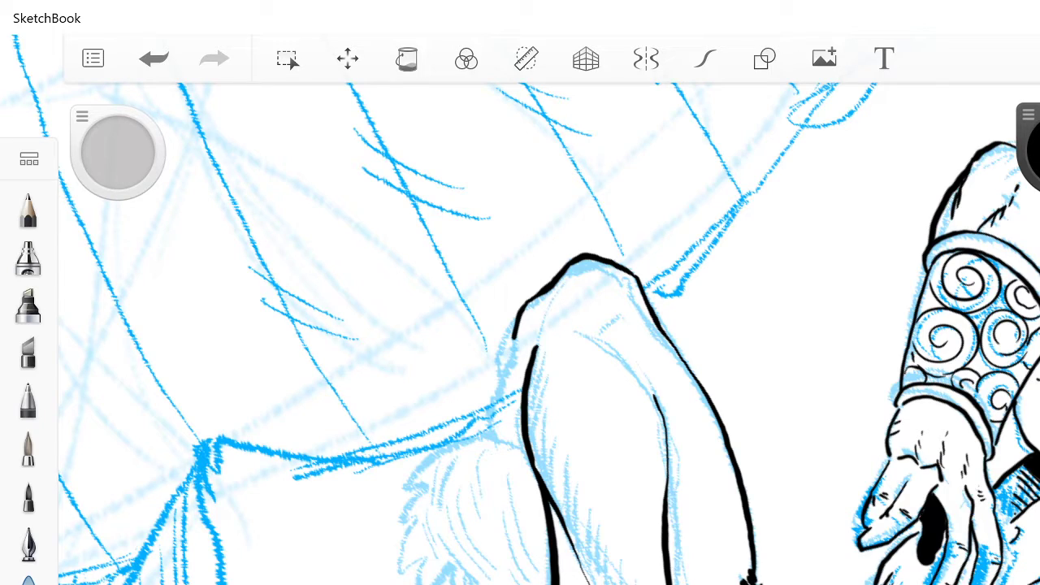
pyautogui.moveTo(515, 334); pyautogui.dragTo(485, 437)
pyautogui.moveTo(513, 362); pyautogui.dragTo(504, 382)
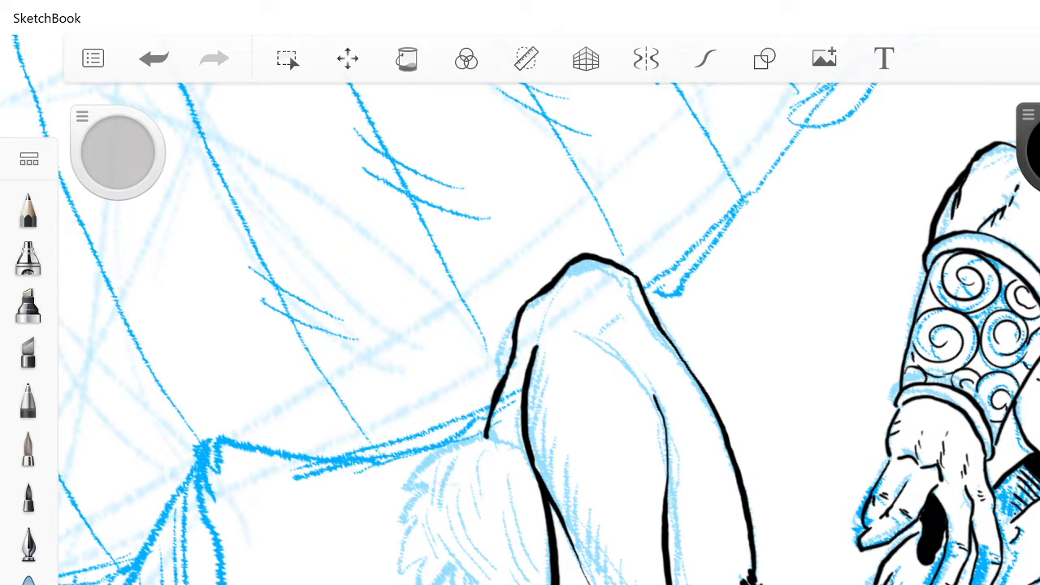
# Step: Add short hatch marks along the bent thigh's upper muscle line, at the end near the loincloth
pyautogui.scroll(-4, 569, 243)
pyautogui.scroll(6, 536, 268)
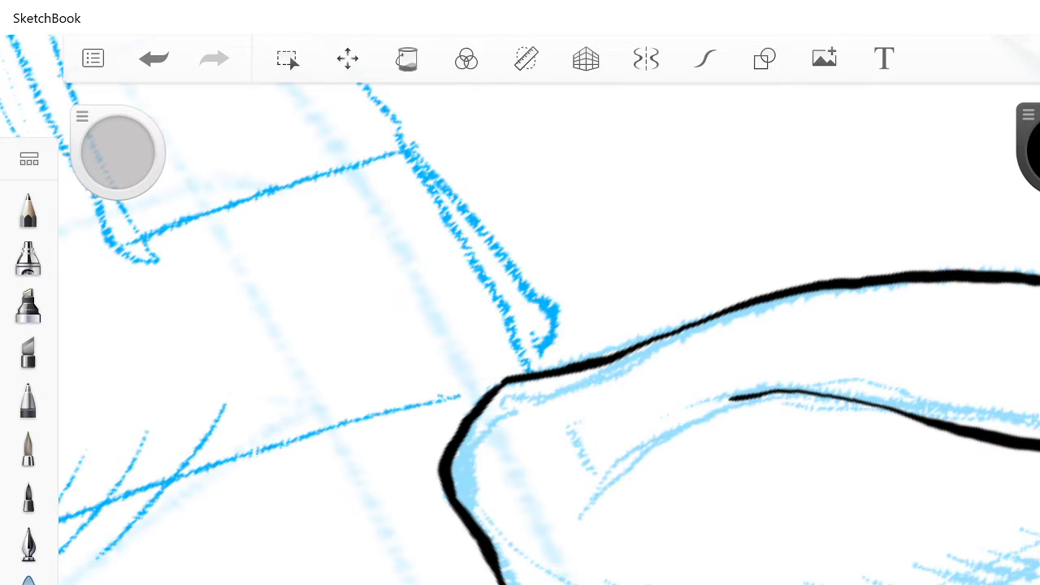
pyautogui.moveTo(1021, 439); pyautogui.dragTo(1036, 425)
pyautogui.moveTo(977, 431)
pyautogui.mouseDown()
pyautogui.moveTo(1007, 425)
pyautogui.moveTo(973, 423)
pyautogui.mouseUp()
pyautogui.moveTo(947, 424); pyautogui.dragTo(960, 421)
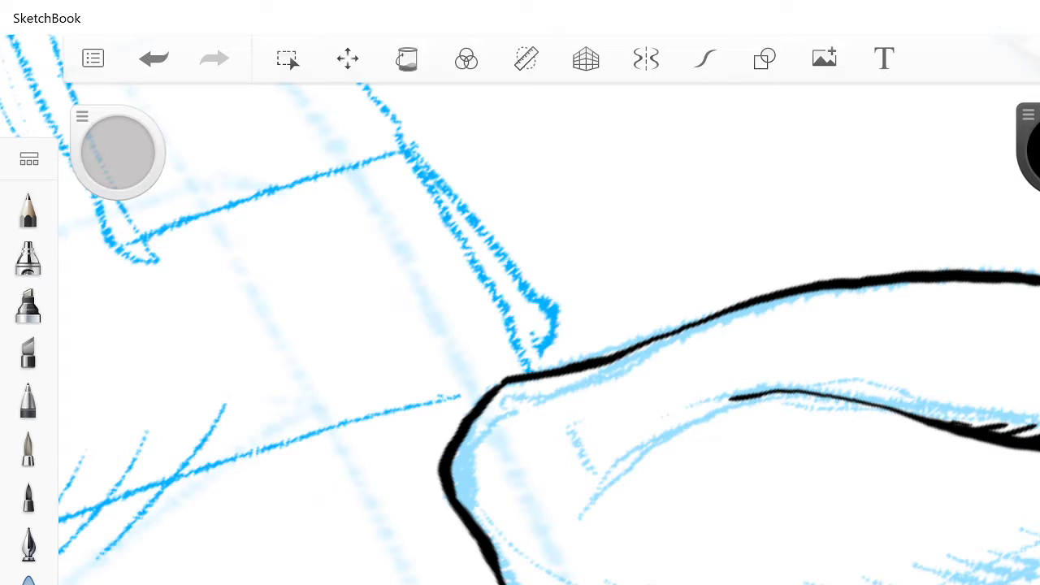
# Step: Ink thin muscle lines inside the bent thigh, tapering from its underside toward the loincloth
pyautogui.scroll(-6, 568, 365)
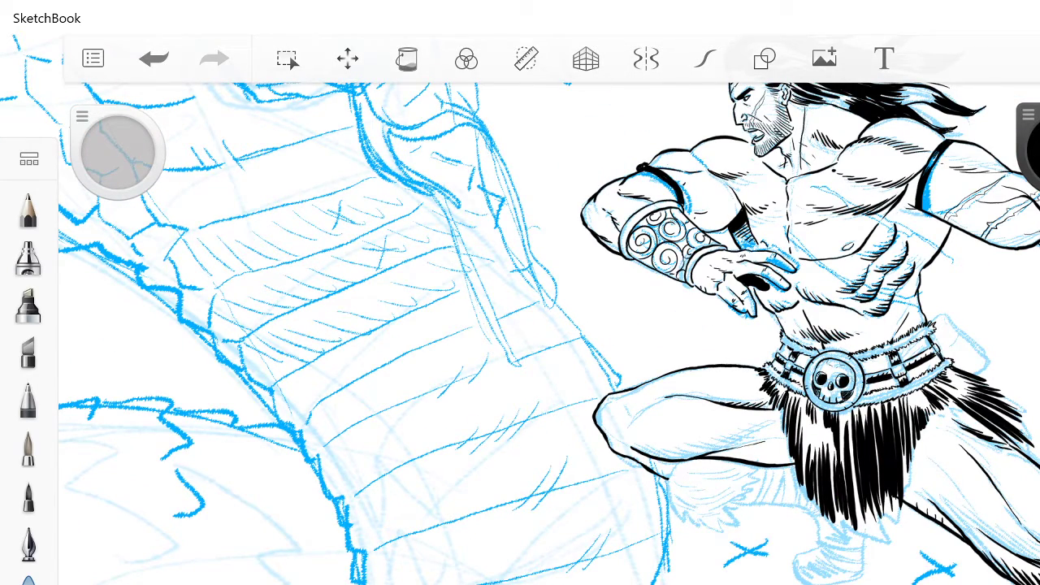
pyautogui.scroll(5, 519, 325)
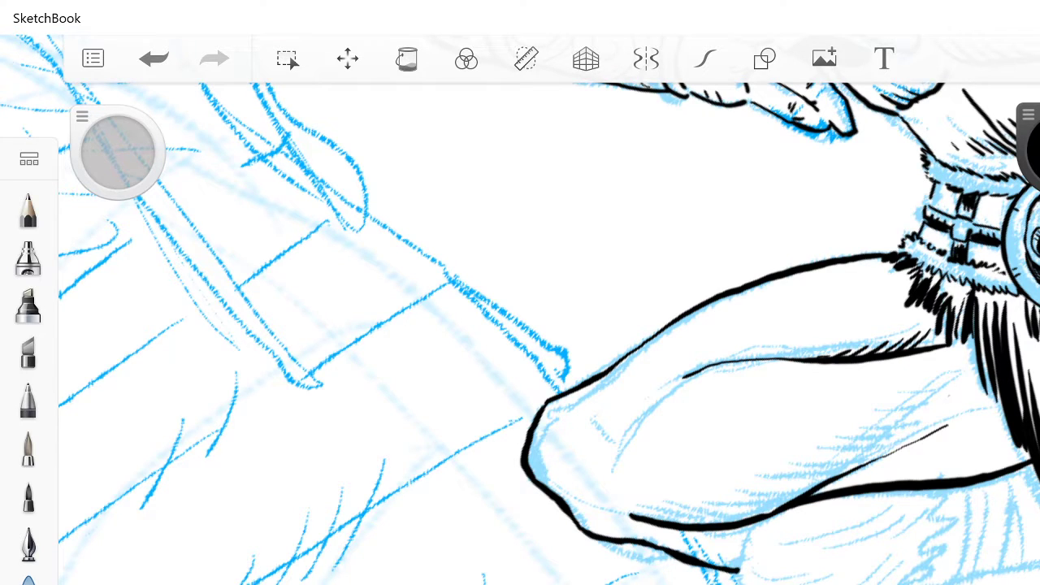
pyautogui.moveTo(968, 387); pyautogui.dragTo(768, 512)
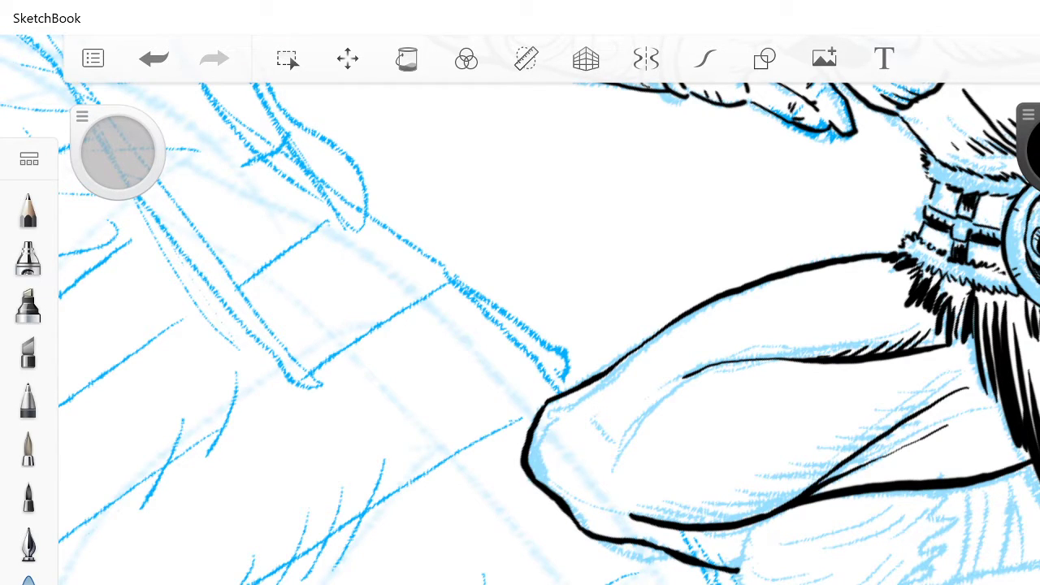
# Step: Ink a row of tapering shading strokes inside the bent thigh's lower contour, beginning behind the knee
pyautogui.scroll(-5, 552, 341)
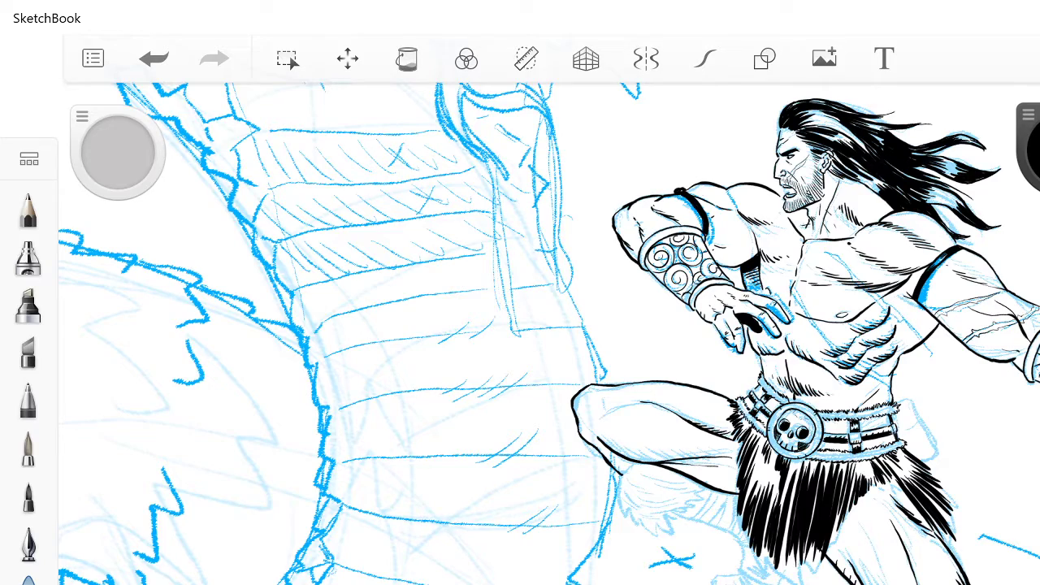
pyautogui.scroll(10, 519, 325)
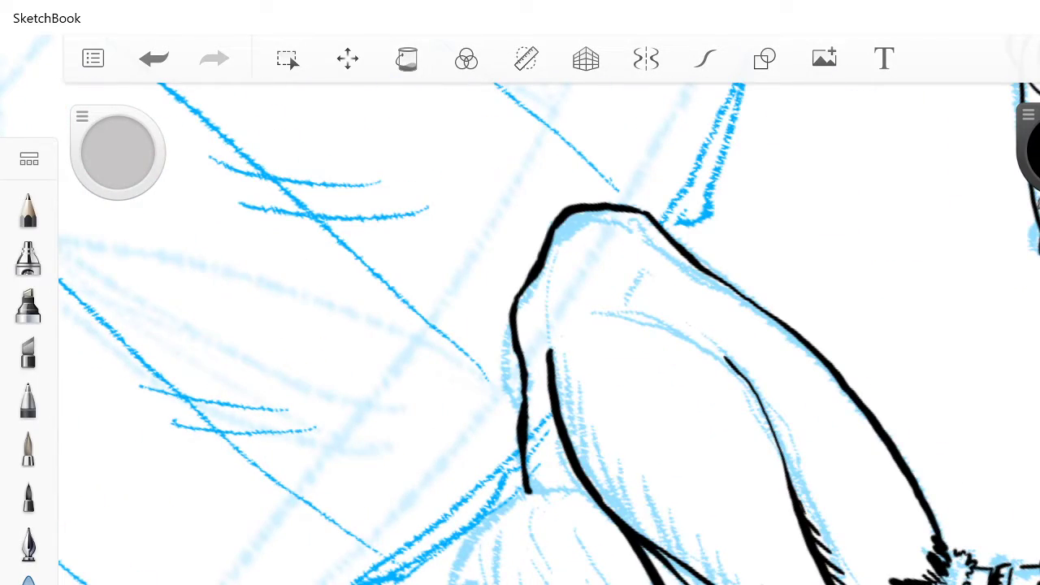
pyautogui.moveTo(567, 319); pyautogui.dragTo(557, 408)
pyautogui.moveTo(578, 344); pyautogui.dragTo(562, 427)
pyautogui.moveTo(585, 364); pyautogui.dragTo(568, 450)
pyautogui.moveTo(590, 378); pyautogui.dragTo(575, 469)
pyautogui.moveTo(596, 406); pyautogui.dragTo(585, 485)
pyautogui.moveTo(608, 416); pyautogui.dragTo(599, 497)
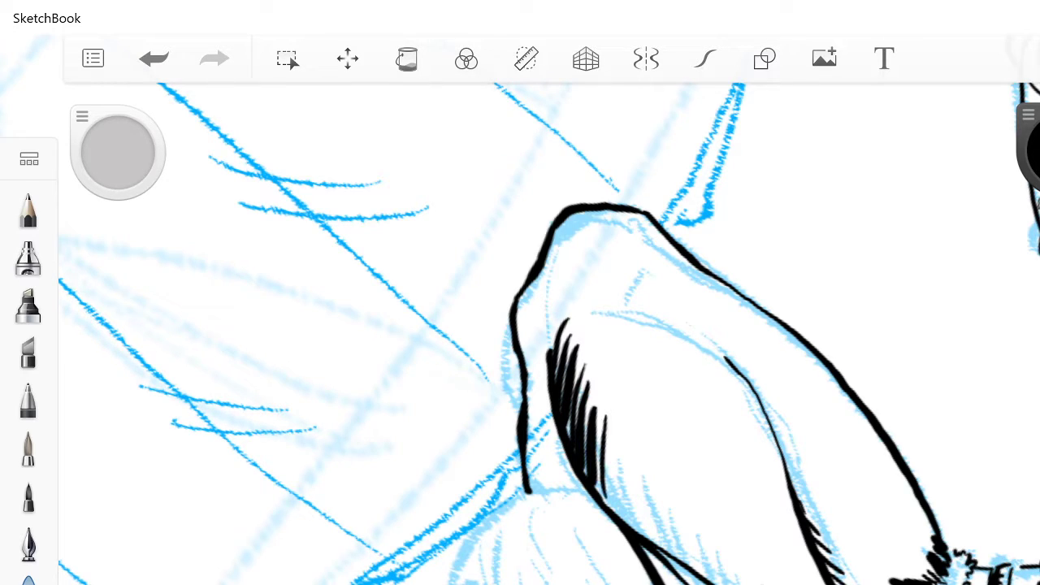
# Step: Continue the shading strokes along the bent thigh's underside toward the loincloth, filling between the two lower contour lines
pyautogui.moveTo(607, 434); pyautogui.dragTo(618, 512)
pyautogui.moveTo(624, 460); pyautogui.dragTo(649, 540)
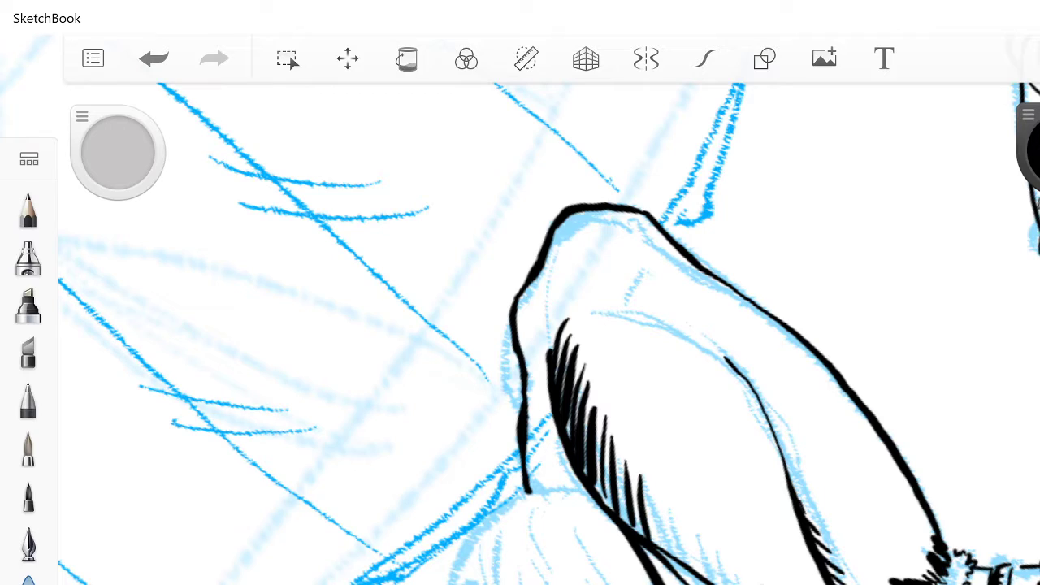
pyautogui.moveTo(650, 495)
pyautogui.mouseDown()
pyautogui.moveTo(661, 544)
pyautogui.moveTo(720, 584)
pyautogui.mouseUp()
pyautogui.moveTo(717, 565); pyautogui.dragTo(730, 584)
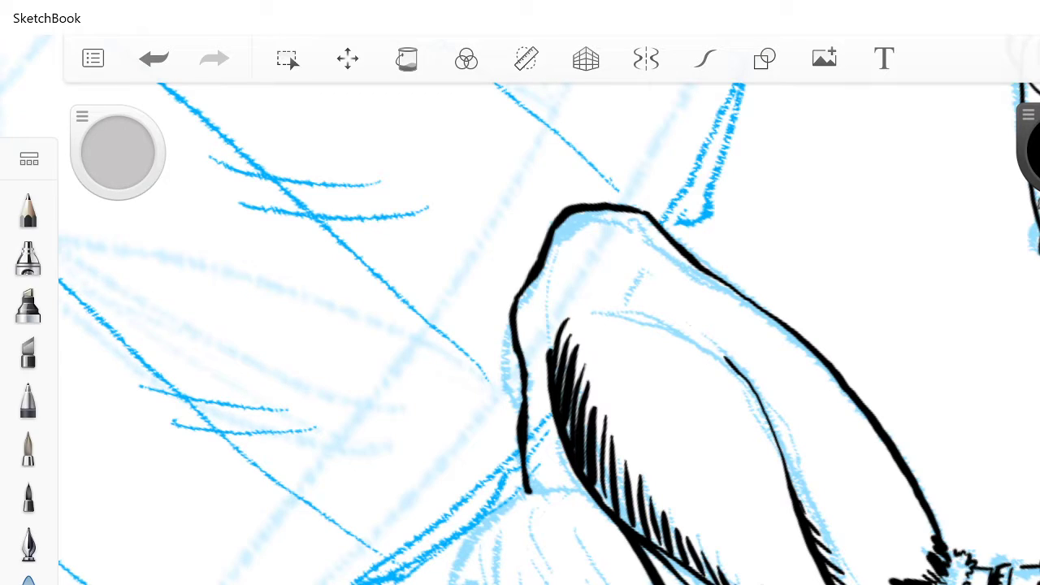
pyautogui.moveTo(654, 541); pyautogui.dragTo(700, 584)
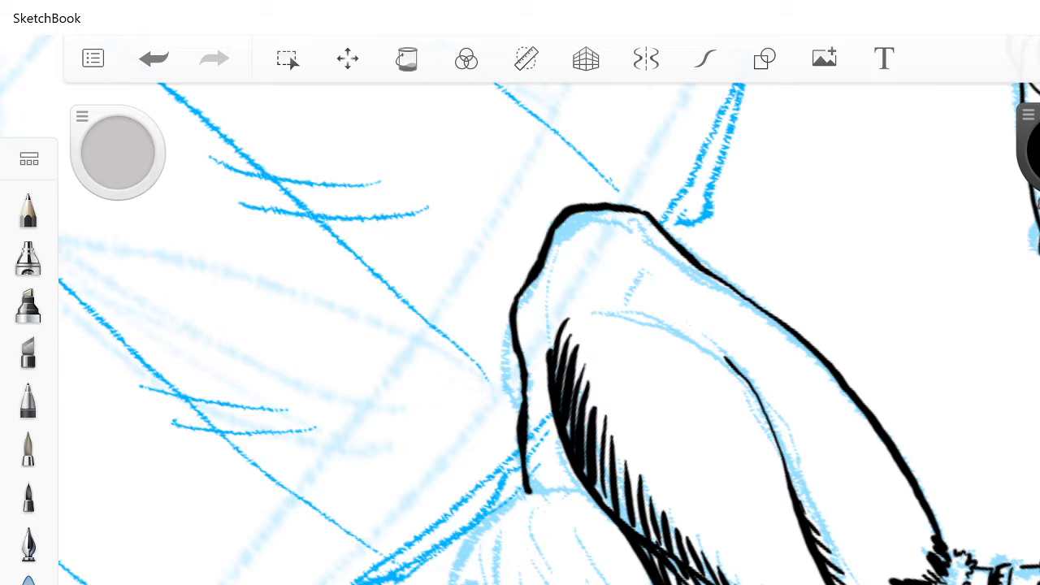
# Step: Ink short strokes below the bent knee, where the shin meets the sketched fur boot
pyautogui.scroll(-6, 549, 333)
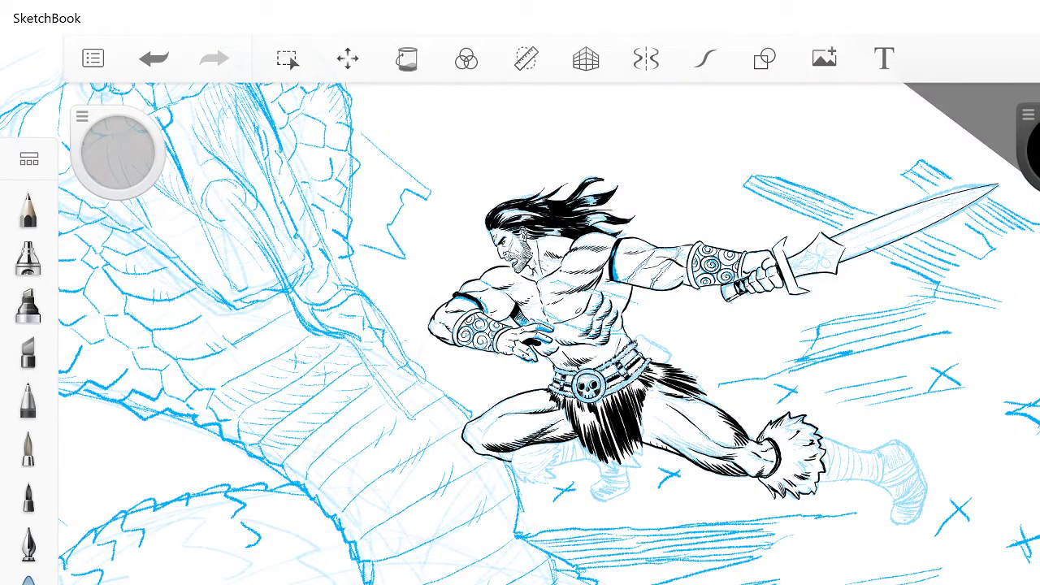
pyautogui.scroll(6, 549, 333)
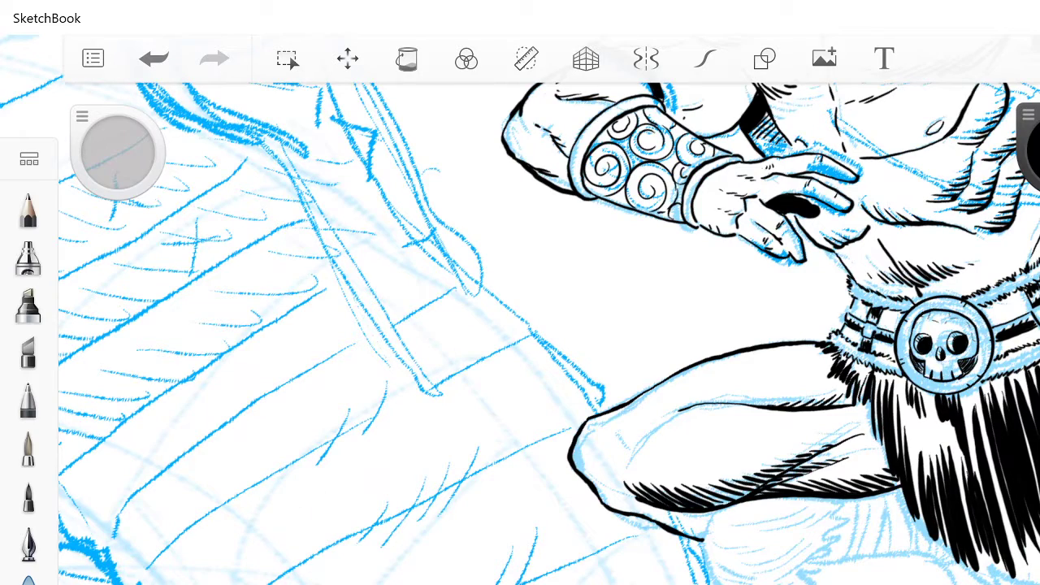
pyautogui.moveTo(712, 513)
pyautogui.mouseDown()
pyautogui.moveTo(701, 537)
pyautogui.moveTo(709, 542)
pyautogui.moveTo(699, 539)
pyautogui.moveTo(710, 540)
pyautogui.mouseUp()
pyautogui.scroll(-4, 549, 333)
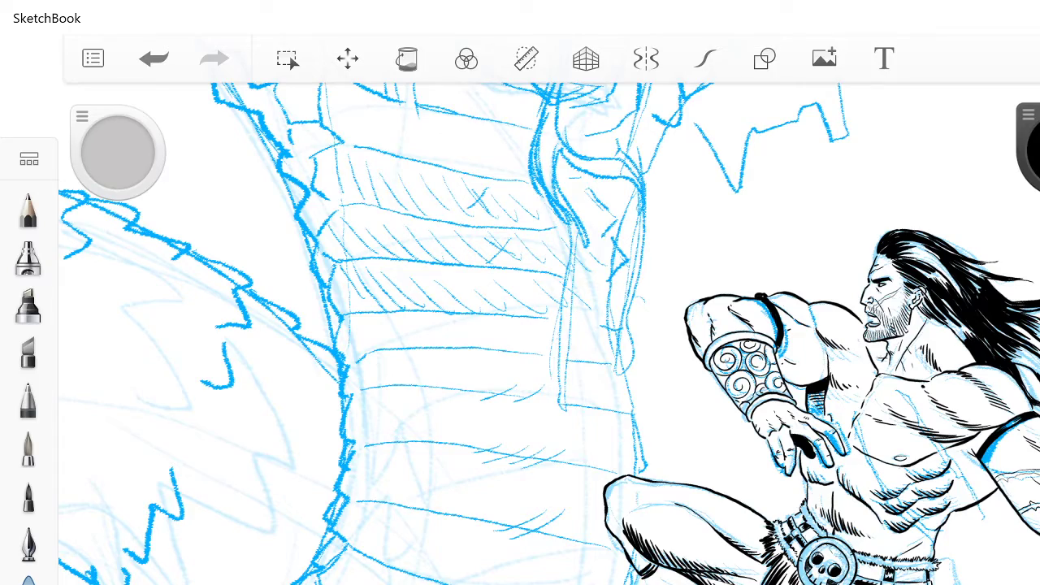
pyautogui.scroll(-5, 520, 325)
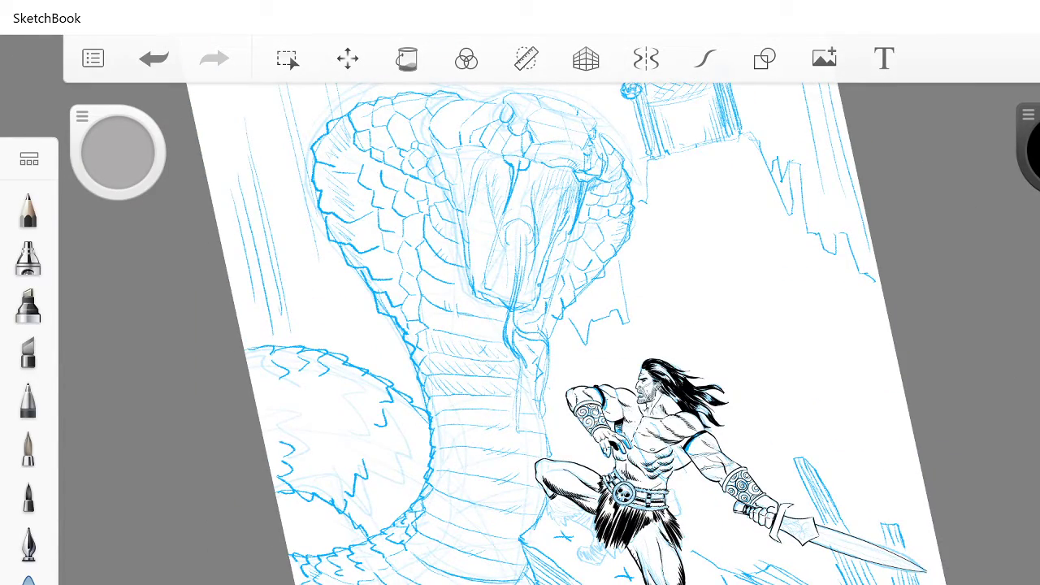
# Step: Ink the jagged outline of the fur boot cuff below the bent knee, ending at the thigh's underside
pyautogui.scroll(5, 520, 325)
pyautogui.scroll(5, 520, 325)
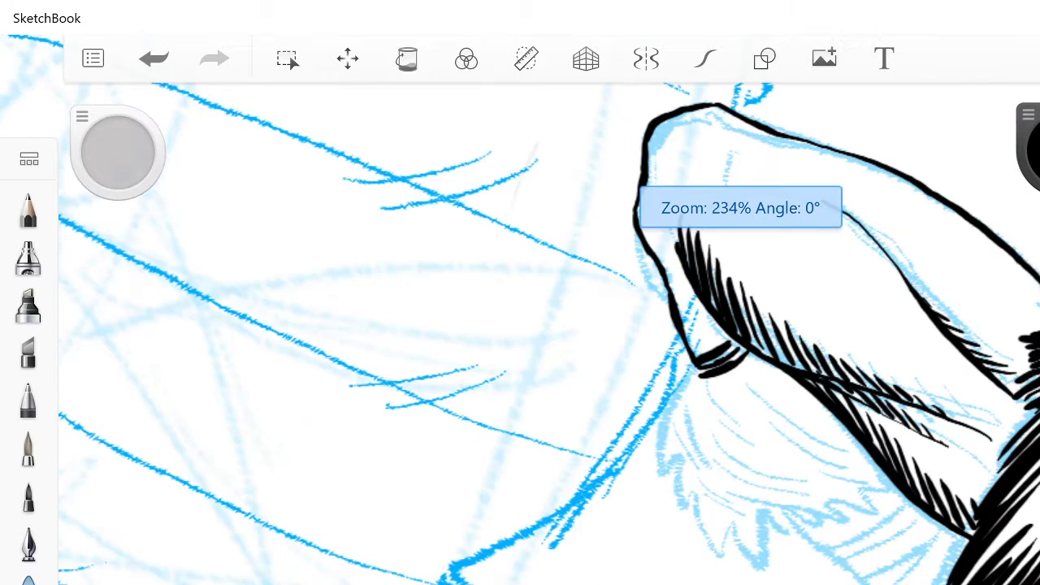
pyautogui.moveTo(744, 303)
pyautogui.mouseDown()
pyautogui.moveTo(744, 286)
pyautogui.moveTo(697, 358)
pyautogui.moveTo(687, 398)
pyautogui.moveTo(712, 381)
pyautogui.moveTo(707, 423)
pyautogui.moveTo(722, 438)
pyautogui.mouseUp()
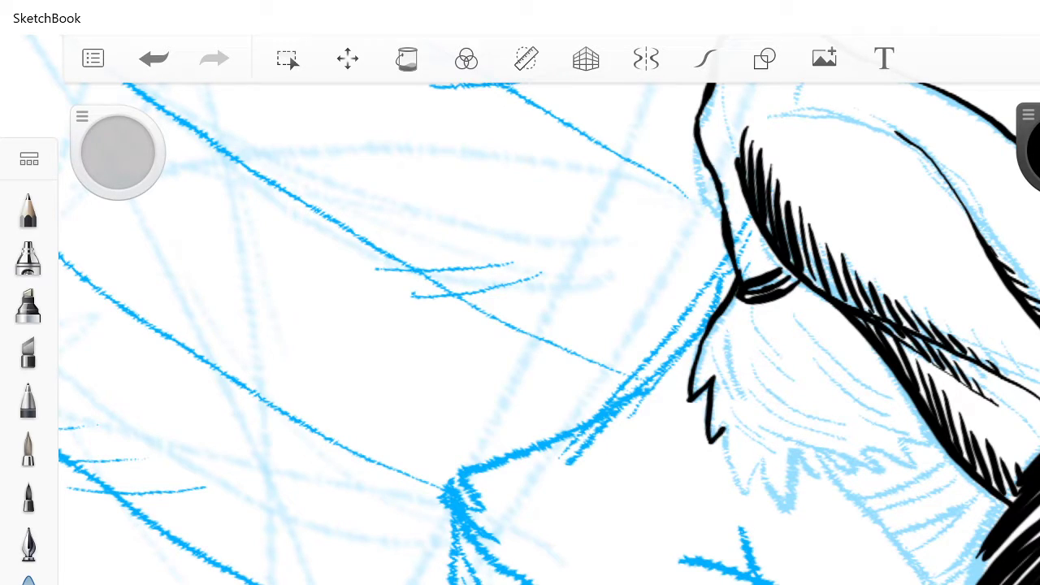
pyautogui.moveTo(732, 315)
pyautogui.mouseDown()
pyautogui.moveTo(723, 378)
pyautogui.moveTo(713, 374)
pyautogui.moveTo(741, 486)
pyautogui.moveTo(752, 474)
pyautogui.moveTo(745, 485)
pyautogui.mouseUp()
pyautogui.moveTo(758, 430)
pyautogui.mouseDown()
pyautogui.moveTo(785, 508)
pyautogui.moveTo(802, 459)
pyautogui.moveTo(815, 478)
pyautogui.moveTo(822, 458)
pyautogui.moveTo(883, 475)
pyautogui.moveTo(876, 454)
pyautogui.moveTo(918, 471)
pyautogui.moveTo(913, 447)
pyautogui.moveTo(947, 448)
pyautogui.mouseUp()
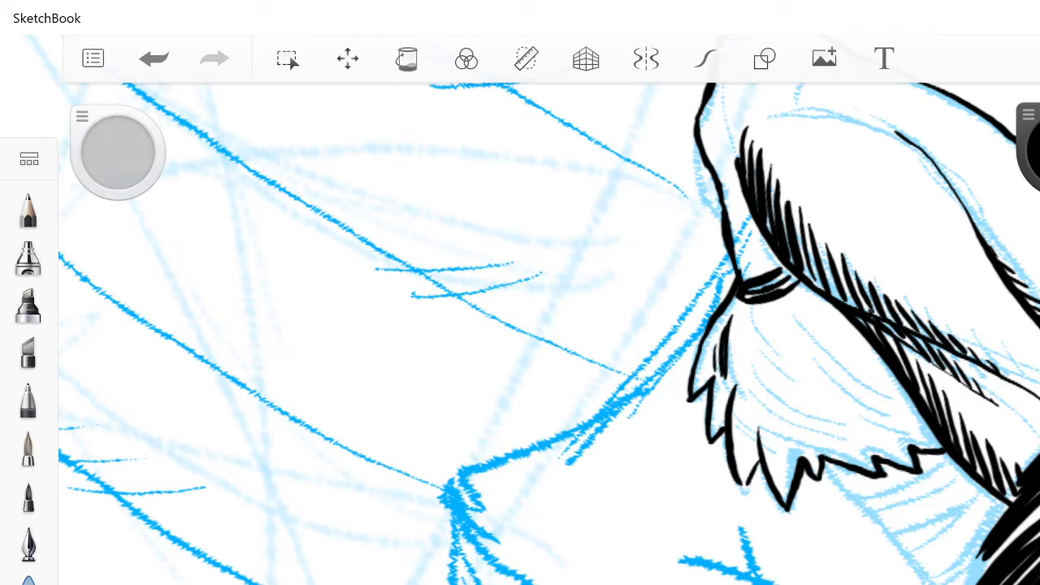
# Step: Ink short tapering fur strokes inside the bent leg's boot cuff, beneath the thigh and near its jagged hem
pyautogui.moveTo(849, 325); pyautogui.dragTo(861, 388)
pyautogui.moveTo(864, 347)
pyautogui.mouseDown()
pyautogui.moveTo(869, 385)
pyautogui.moveTo(898, 434)
pyautogui.mouseUp()
pyautogui.moveTo(904, 414); pyautogui.dragTo(915, 445)
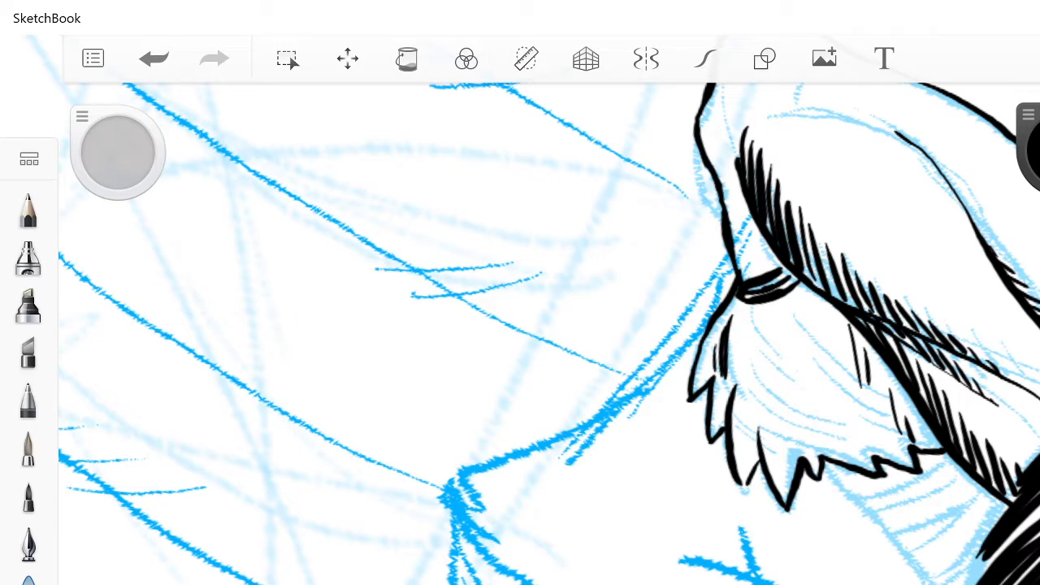
pyautogui.moveTo(798, 369); pyautogui.dragTo(806, 435)
pyautogui.moveTo(816, 406)
pyautogui.mouseDown()
pyautogui.moveTo(826, 437)
pyautogui.moveTo(842, 443)
pyautogui.mouseUp()
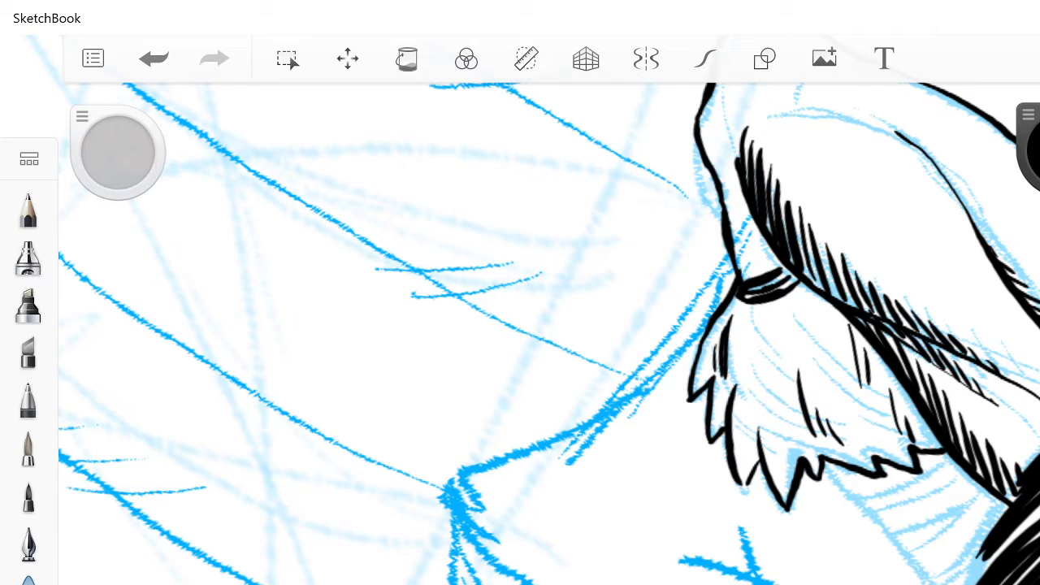
pyautogui.moveTo(753, 380)
pyautogui.mouseDown()
pyautogui.moveTo(763, 434)
pyautogui.moveTo(755, 428)
pyautogui.moveTo(749, 458)
pyautogui.mouseUp()
# Step: Ink the bent leg's boot shaft contours from the fur cuff and loincloth down toward the ankle
pyautogui.scroll(-5, 549, 333)
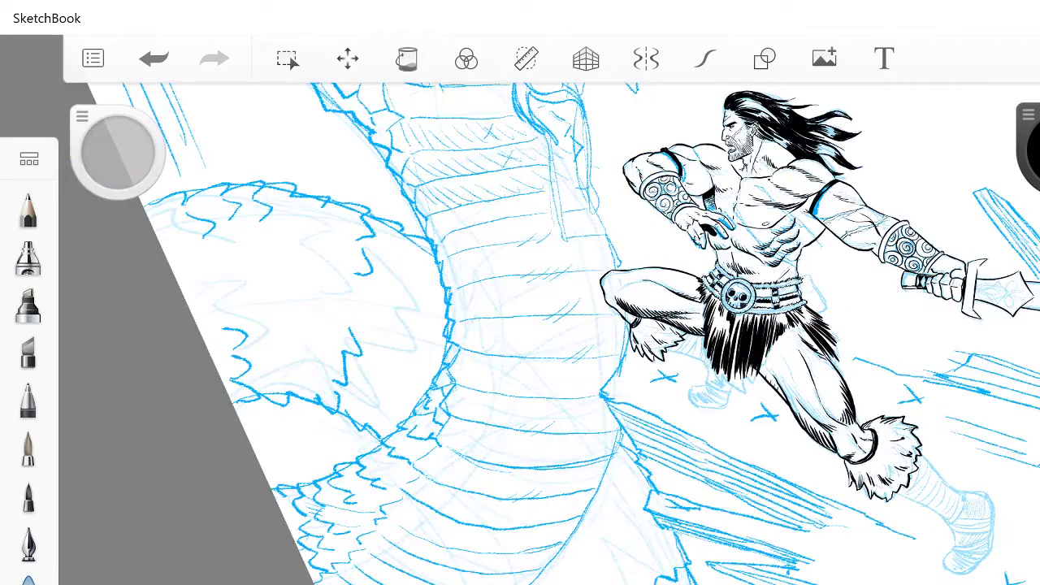
pyautogui.scroll(4, 549, 333)
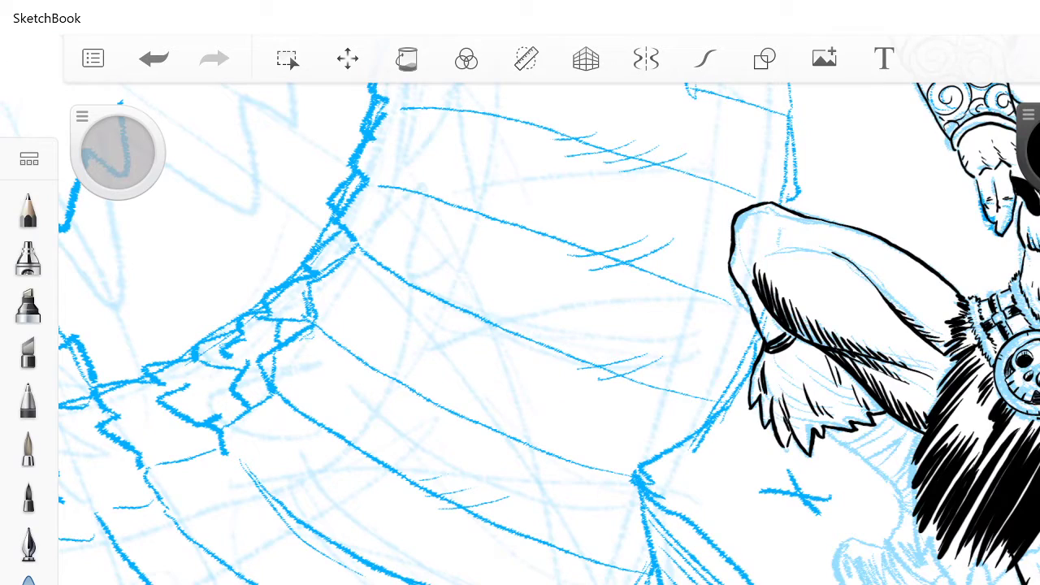
pyautogui.scroll(4, 549, 333)
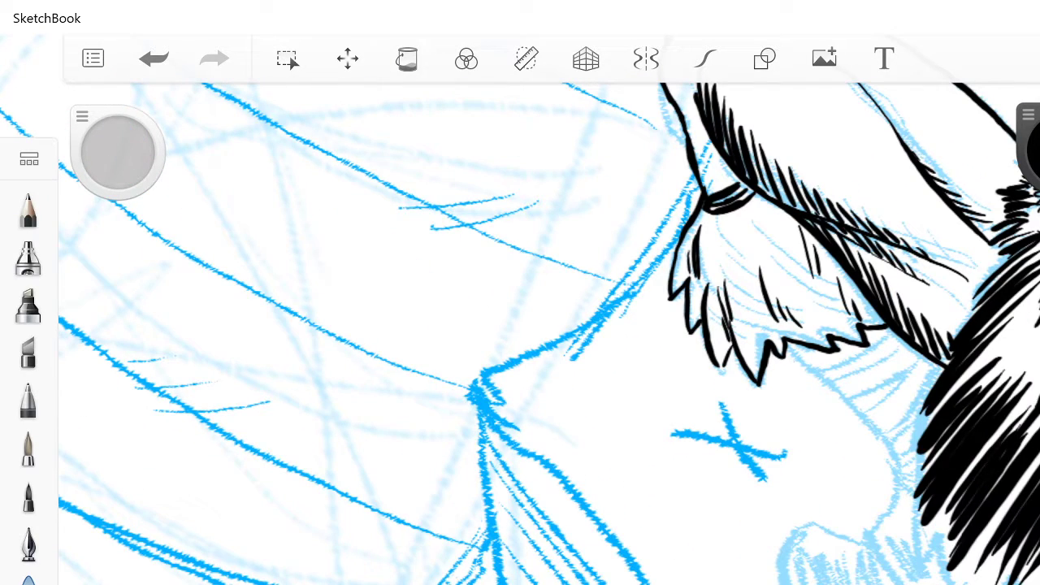
pyautogui.moveTo(788, 352)
pyautogui.mouseDown()
pyautogui.moveTo(882, 447)
pyautogui.moveTo(893, 499)
pyautogui.moveTo(869, 534)
pyautogui.moveTo(895, 583)
pyautogui.mouseUp()
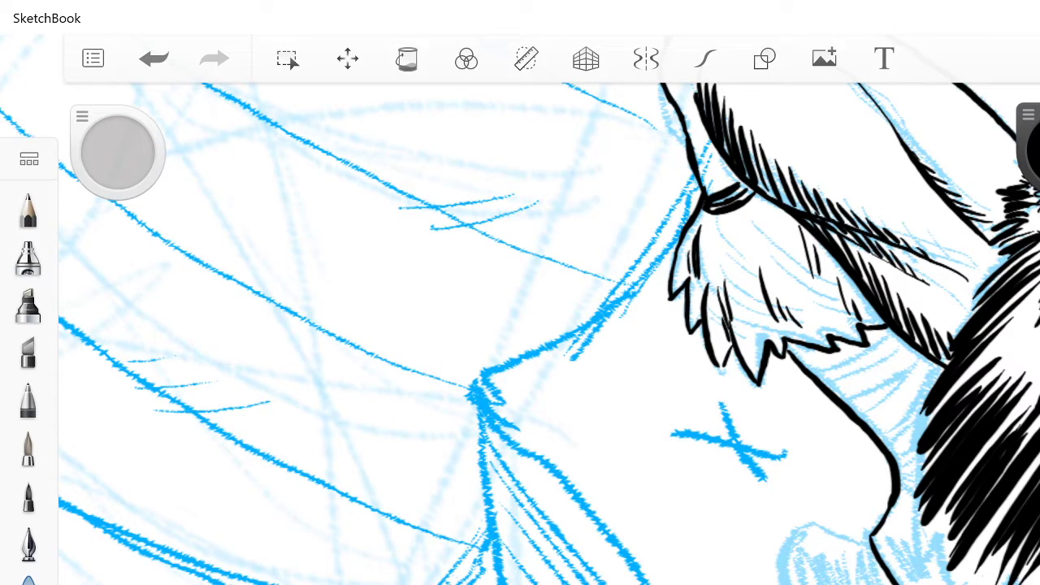
pyautogui.moveTo(1001, 565); pyautogui.dragTo(968, 584)
# Step: Ink the raised foot's outline around the toe and heel, with a curved fold starting at the front of the ankle
pyautogui.scroll(-5, 731, 406)
pyautogui.scroll(5, 617, 341)
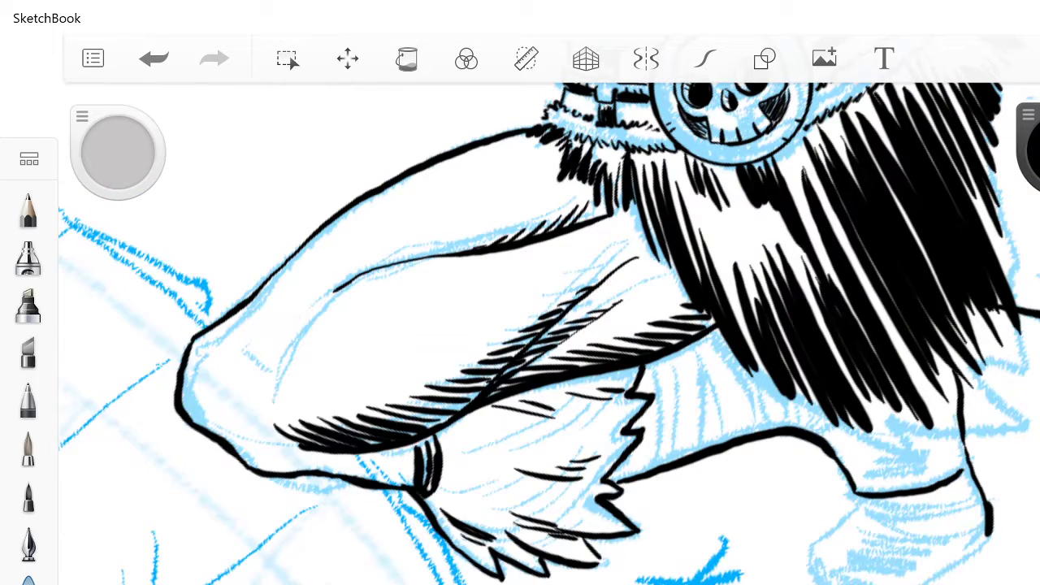
pyautogui.moveTo(863, 499); pyautogui.dragTo(930, 528)
pyautogui.moveTo(863, 498); pyautogui.dragTo(804, 575)
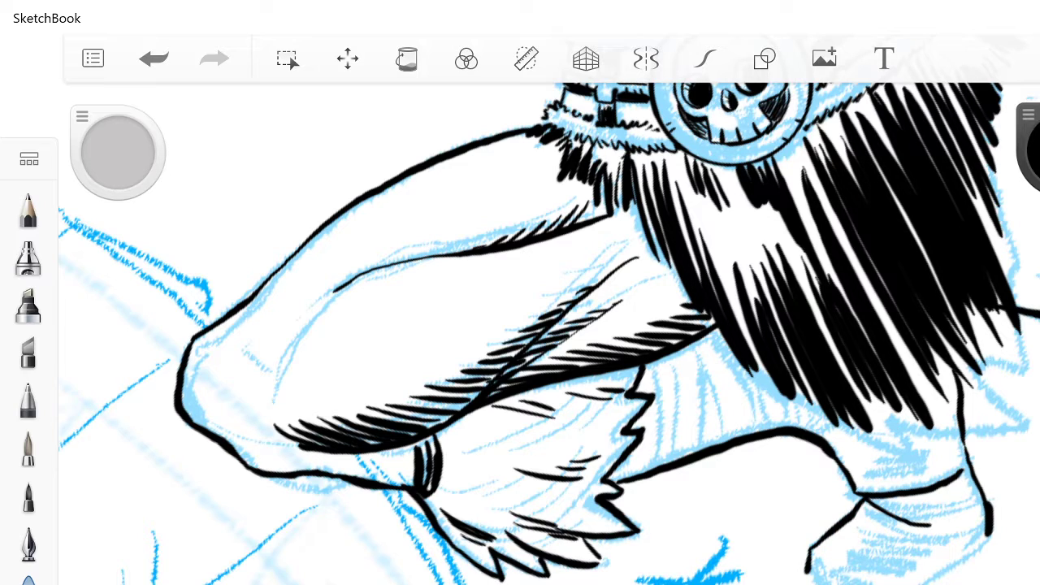
pyautogui.moveTo(989, 534); pyautogui.dragTo(919, 584)
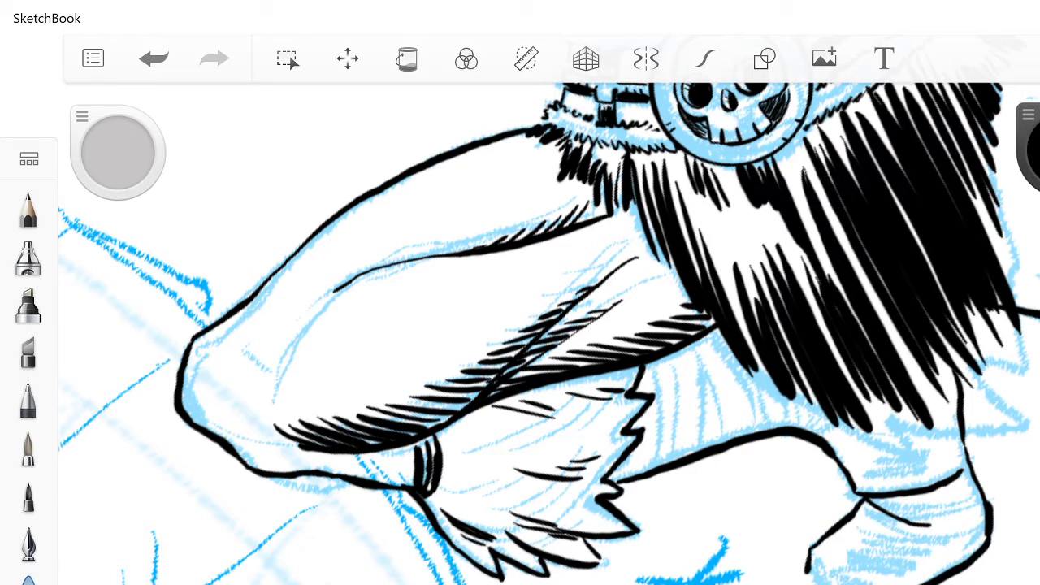
pyautogui.scroll(-3, 549, 333)
pyautogui.scroll(3, 549, 333)
pyautogui.moveTo(678, 572); pyautogui.dragTo(667, 584)
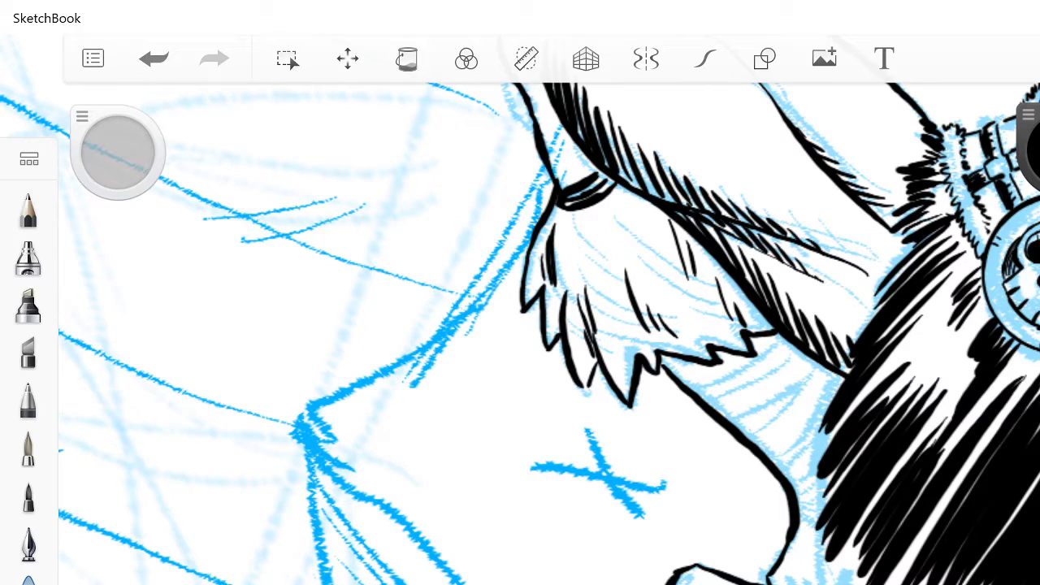
# Step: Ink both side contours of the extended leg's boot shaft below its fur cuff
pyautogui.scroll(-5, 549, 333)
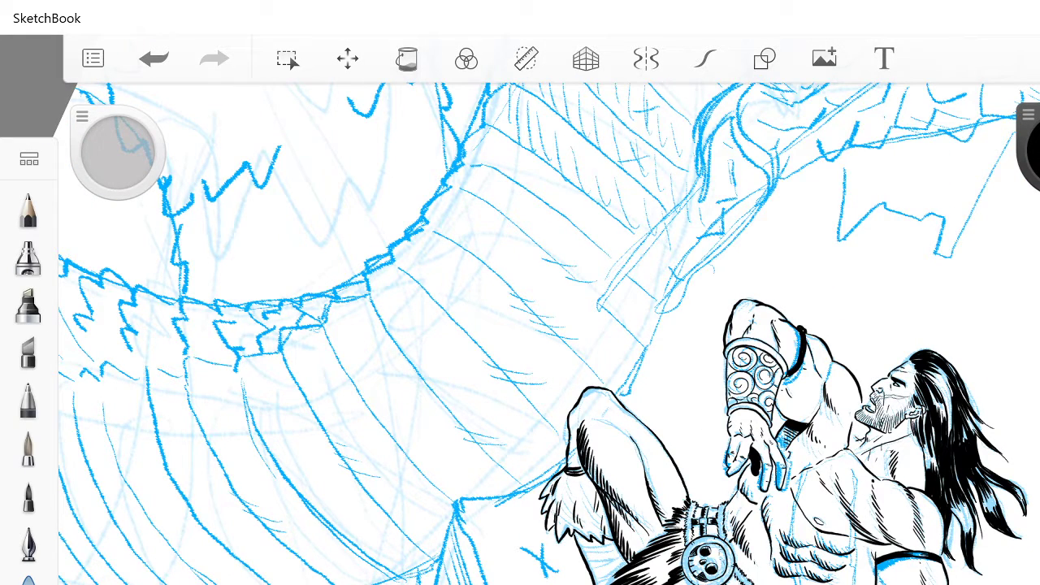
pyautogui.scroll(-5, 549, 333)
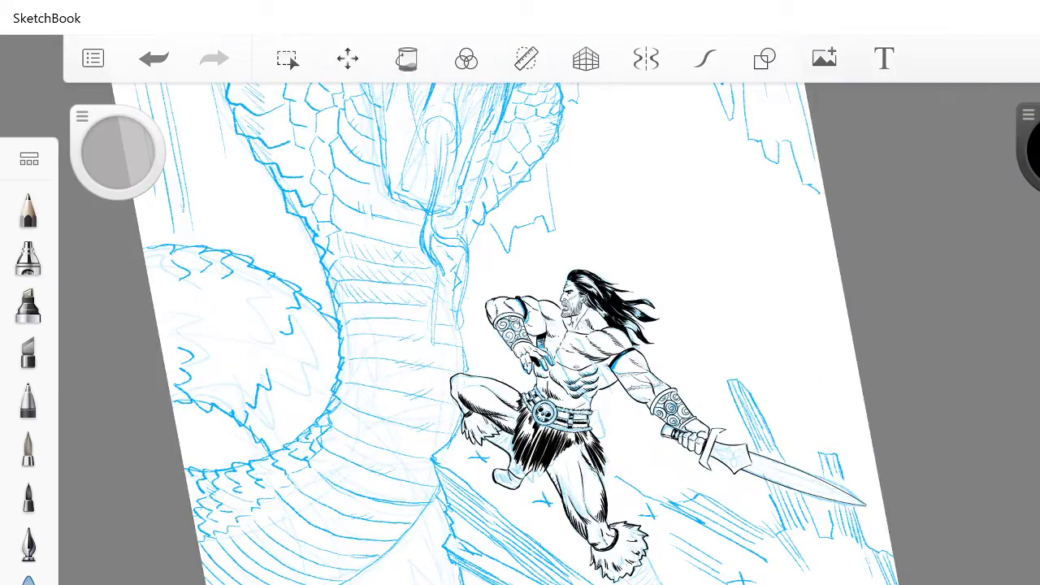
pyautogui.scroll(6, 550, 333)
pyautogui.scroll(4, 549, 331)
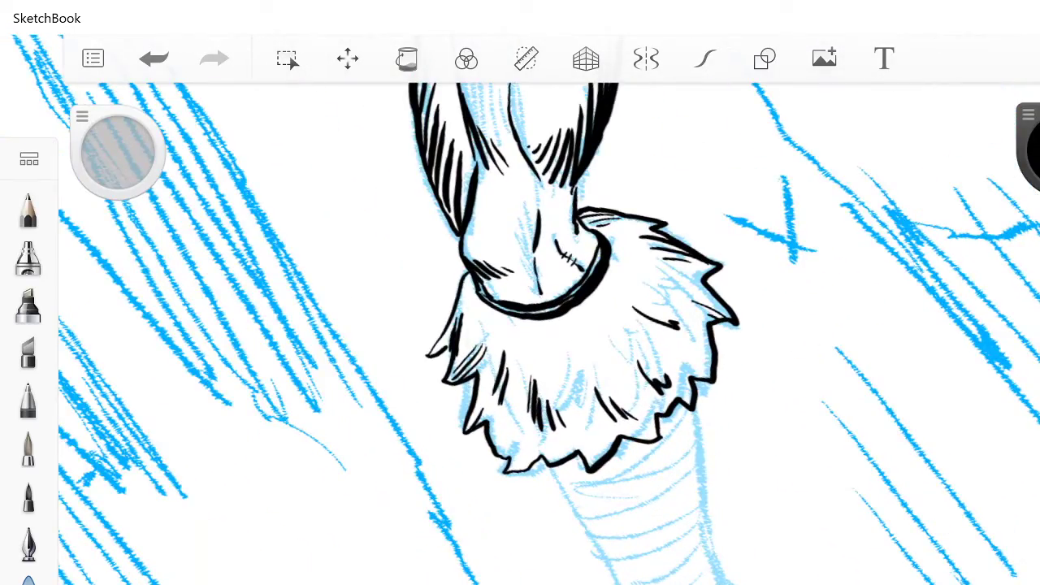
pyautogui.moveTo(542, 467); pyautogui.dragTo(615, 584)
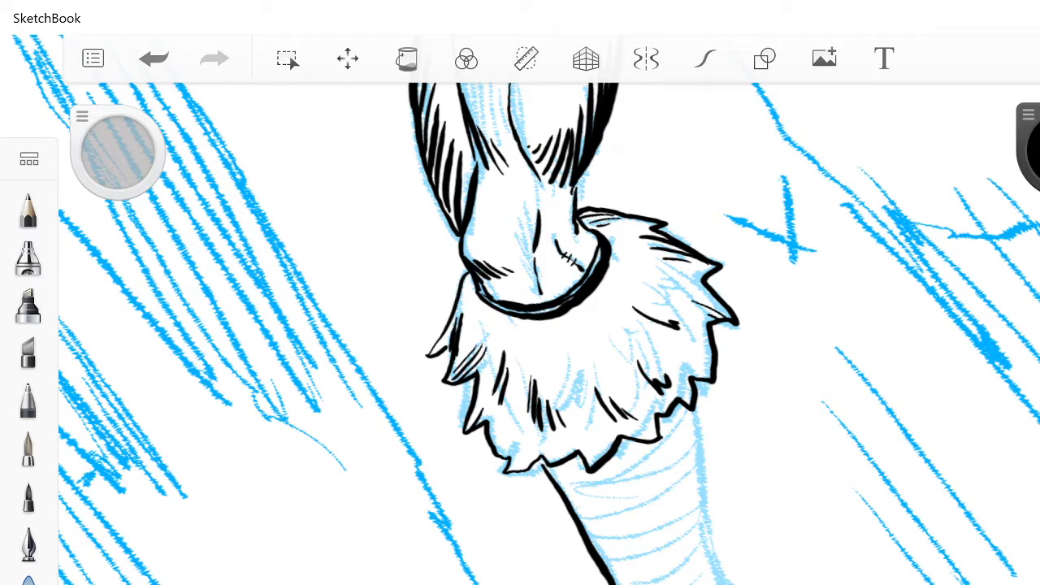
pyautogui.moveTo(696, 383); pyautogui.dragTo(734, 583)
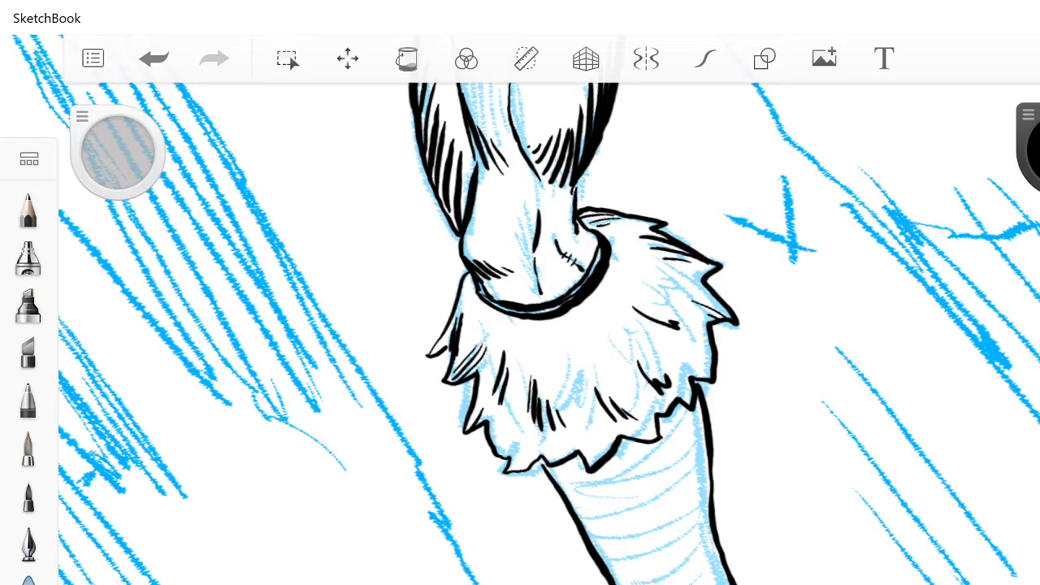
# Step: Ink the extended leg's ankle line and continue the foot's outer contours along the heel and instep
pyautogui.scroll(-5, 536, 325)
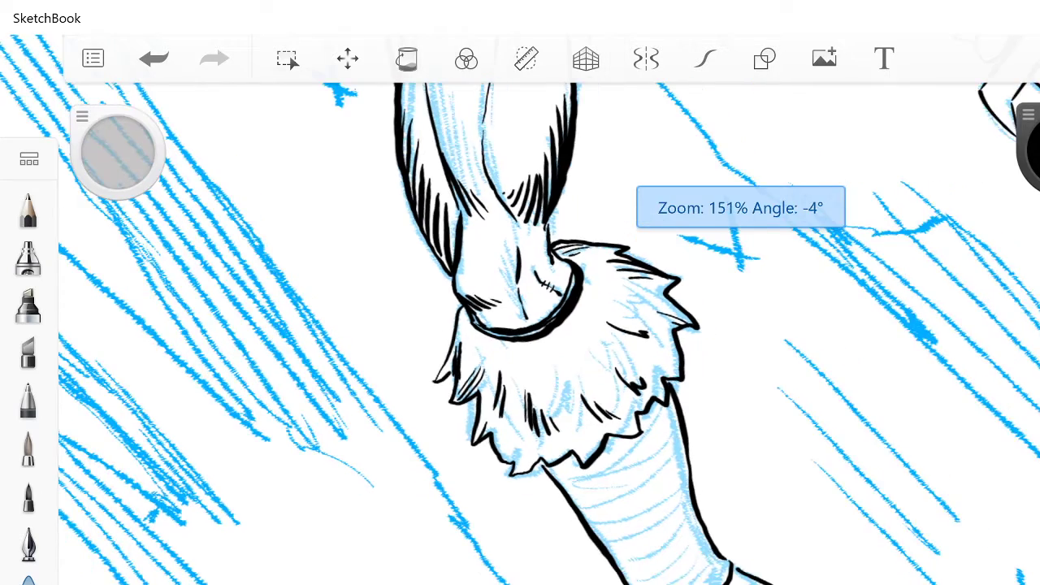
pyautogui.scroll(5, 536, 325)
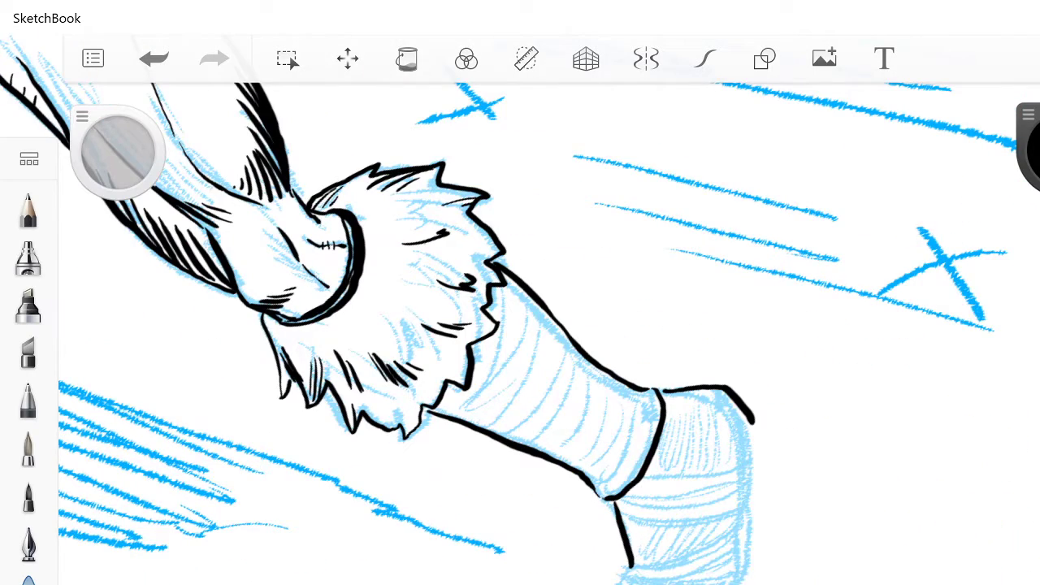
pyautogui.moveTo(755, 424); pyautogui.dragTo(740, 584)
pyautogui.moveTo(633, 566)
pyautogui.mouseDown()
pyautogui.moveTo(708, 584)
pyautogui.moveTo(666, 566)
pyautogui.moveTo(612, 584)
pyautogui.mouseUp()
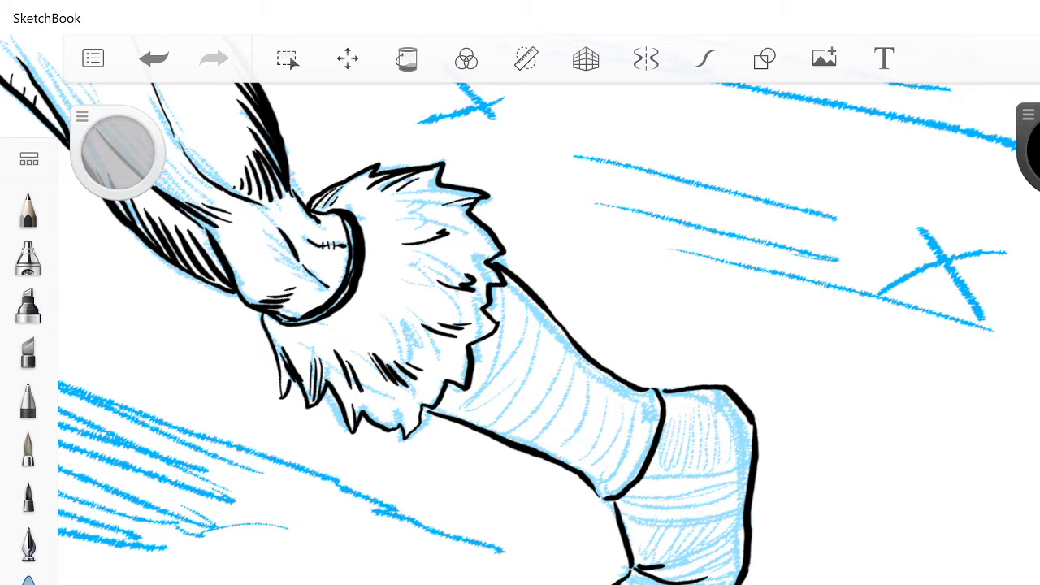
# Step: Ink curved strap lines across the extended leg's foot just below the ankle
pyautogui.moveTo(544, 373); pyautogui.dragTo(707, 398)
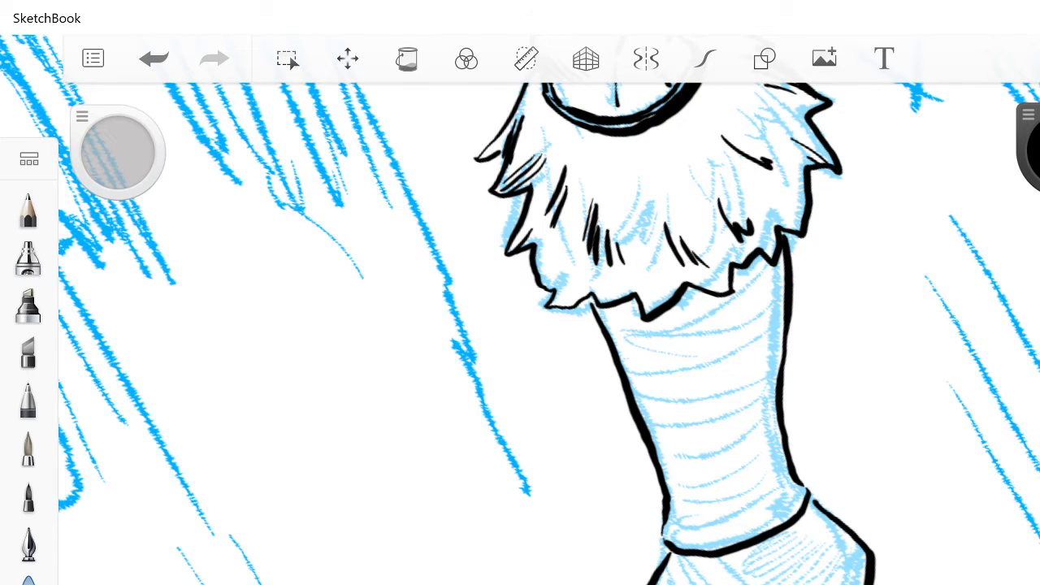
pyautogui.moveTo(707, 398); pyautogui.dragTo(824, 345)
pyautogui.moveTo(745, 493); pyautogui.dragTo(750, 584)
pyautogui.moveTo(709, 467); pyautogui.dragTo(725, 580)
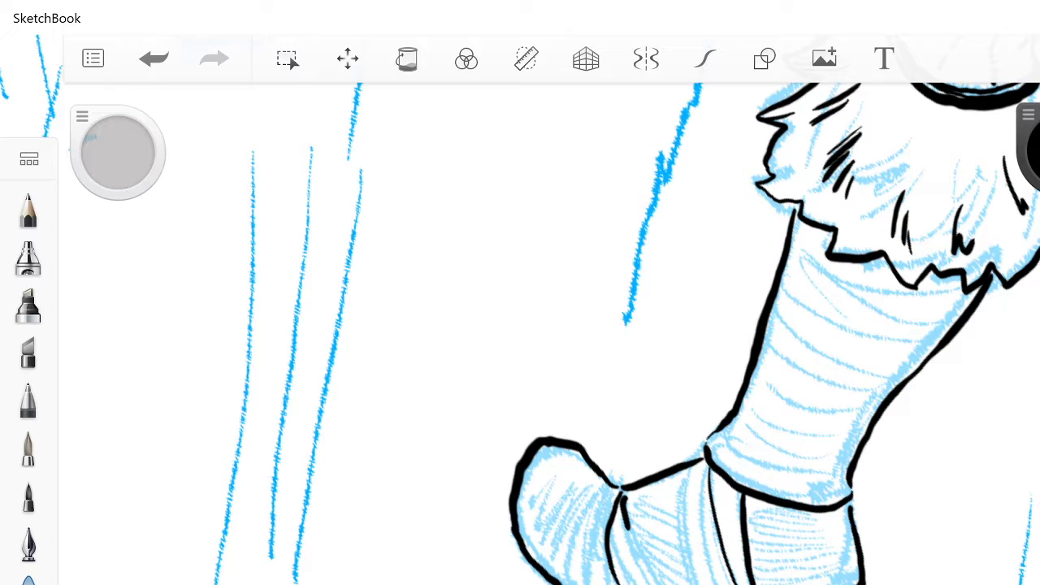
pyautogui.moveTo(704, 485); pyautogui.dragTo(717, 584)
pyautogui.moveTo(689, 471); pyautogui.dragTo(683, 584)
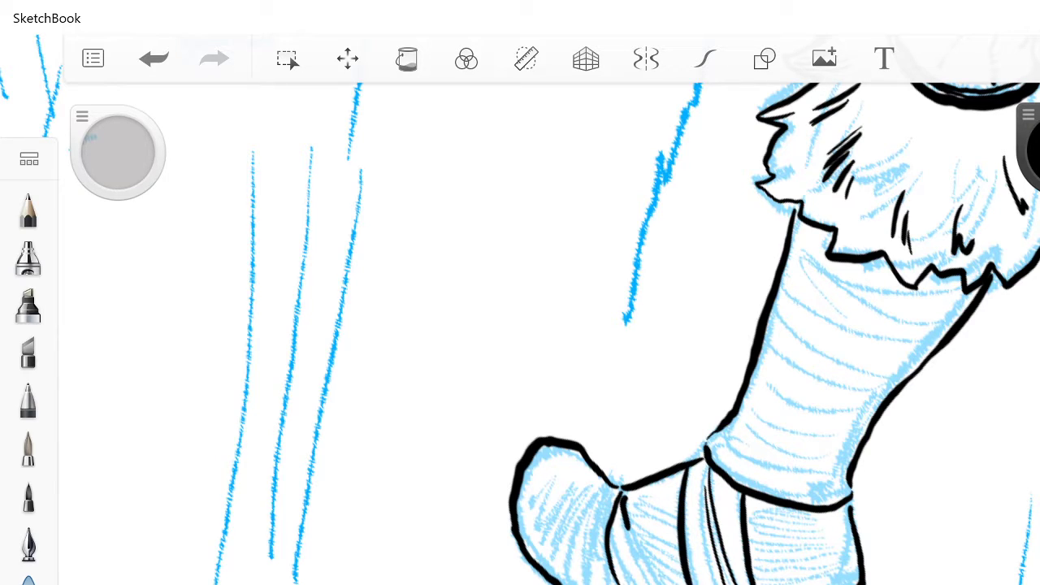
# Step: Ink curved wrap lines around the extended leg's foot where the instep meets the toe
pyautogui.moveTo(631, 489); pyautogui.dragTo(659, 584)
pyautogui.moveTo(620, 521)
pyautogui.mouseDown()
pyautogui.moveTo(646, 584)
pyautogui.moveTo(618, 582)
pyautogui.mouseUp()
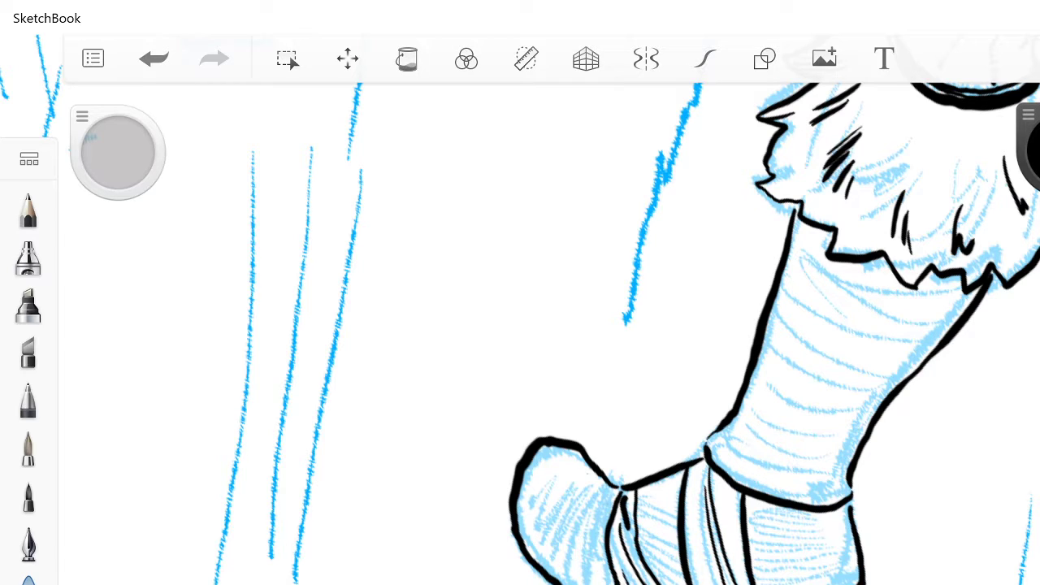
pyautogui.moveTo(615, 489); pyautogui.dragTo(594, 584)
pyautogui.moveTo(609, 484); pyautogui.dragTo(577, 584)
# Step: Ink curved wrap lines across the raised foot between the toe and the ankle
pyautogui.scroll(-5, 740, 333)
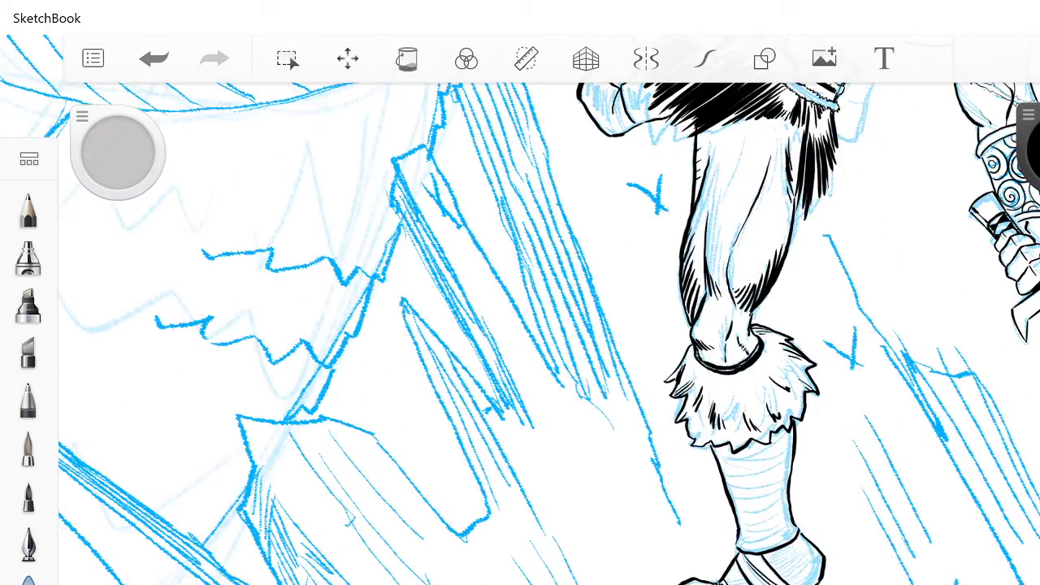
pyautogui.scroll(3, 741, 333)
pyautogui.scroll(-2, 549, 333)
pyautogui.scroll(4, 549, 333)
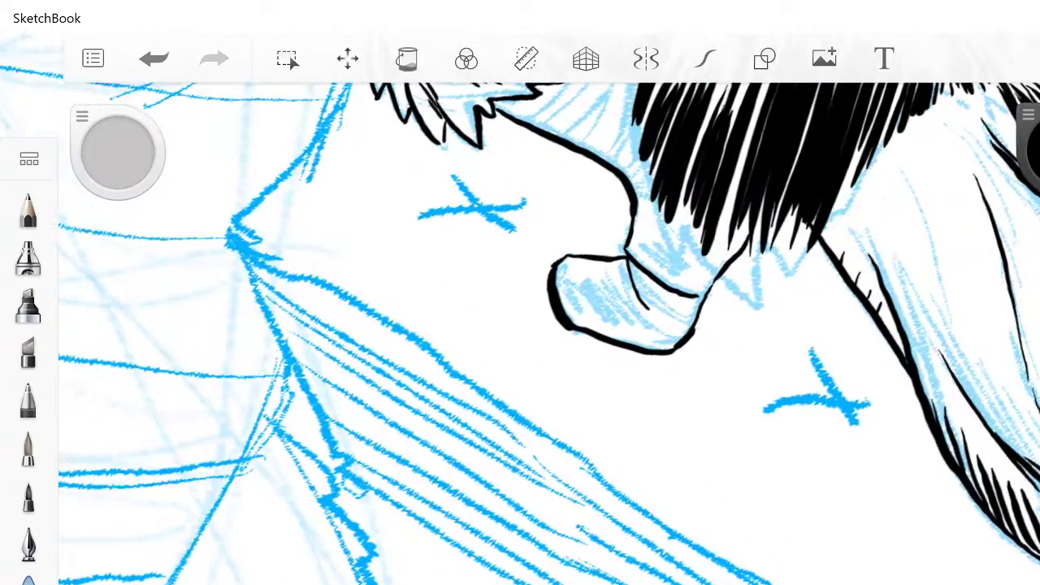
pyautogui.scroll(-1, 549, 333)
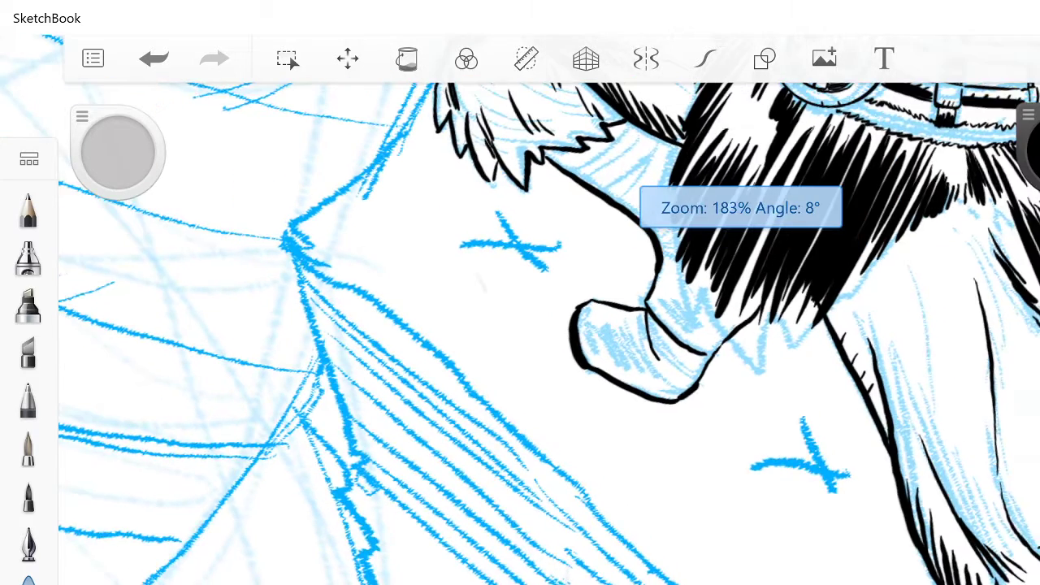
pyautogui.scroll(4, 549, 333)
pyautogui.moveTo(732, 489)
pyautogui.mouseDown()
pyautogui.moveTo(757, 562)
pyautogui.moveTo(782, 583)
pyautogui.mouseUp()
pyautogui.moveTo(723, 446)
pyautogui.mouseDown()
pyautogui.moveTo(688, 584)
pyautogui.moveTo(742, 576)
pyautogui.moveTo(720, 543)
pyautogui.mouseUp()
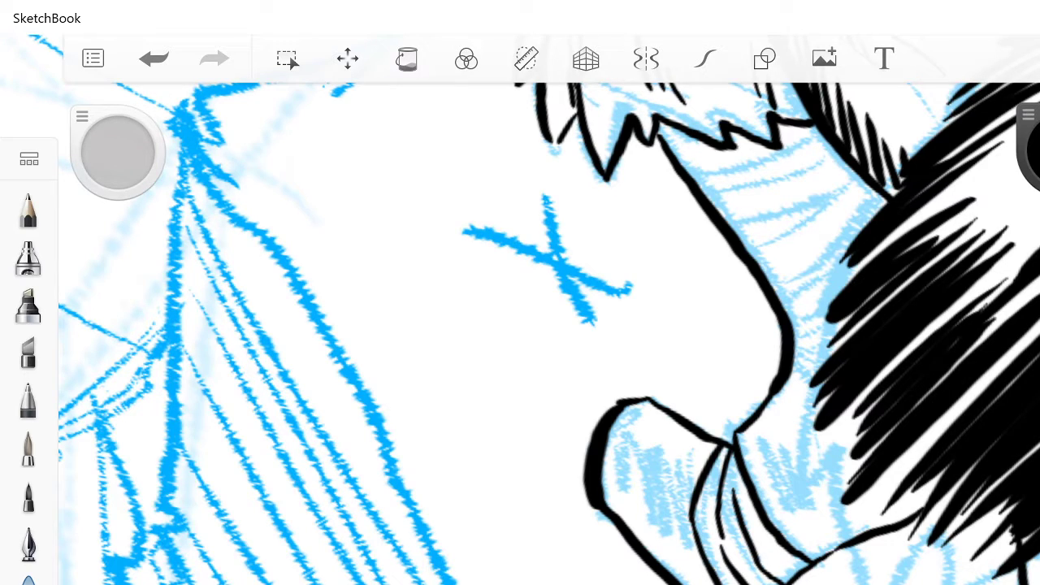
pyautogui.moveTo(737, 436); pyautogui.dragTo(817, 552)
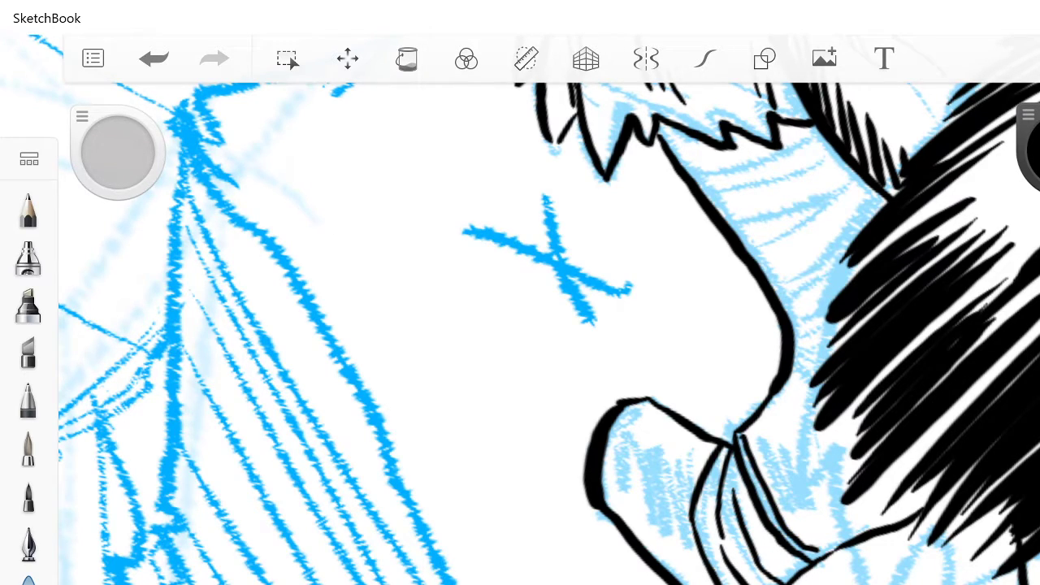
pyautogui.hotkey('ctrl', 'z')
pyautogui.moveTo(738, 433); pyautogui.dragTo(743, 443)
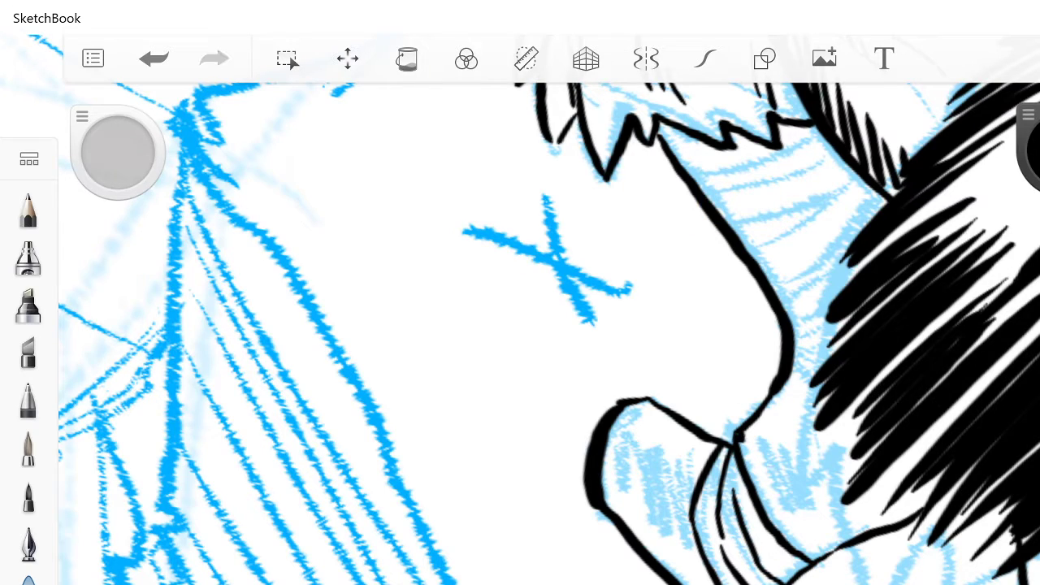
pyautogui.hotkey('ctrl', 'z')
# Step: Ink a small mark at the raised foot's ankle and thin wrap lines across the boot shaft above it
pyautogui.moveTo(737, 432); pyautogui.dragTo(743, 442)
pyautogui.moveTo(788, 388); pyautogui.dragTo(914, 503)
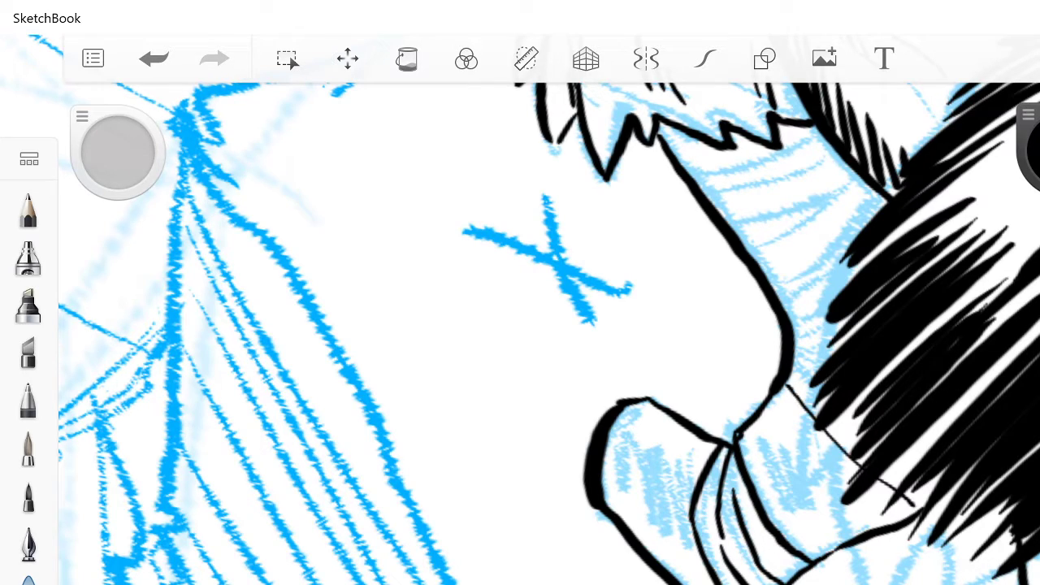
pyautogui.moveTo(791, 364); pyautogui.dragTo(813, 380)
pyautogui.moveTo(793, 345); pyautogui.dragTo(827, 362)
# Step: Ink long tapering strokes at the loincloth's lower fringe, extending it down over the raised leg's boot
pyautogui.scroll(-5, 617, 325)
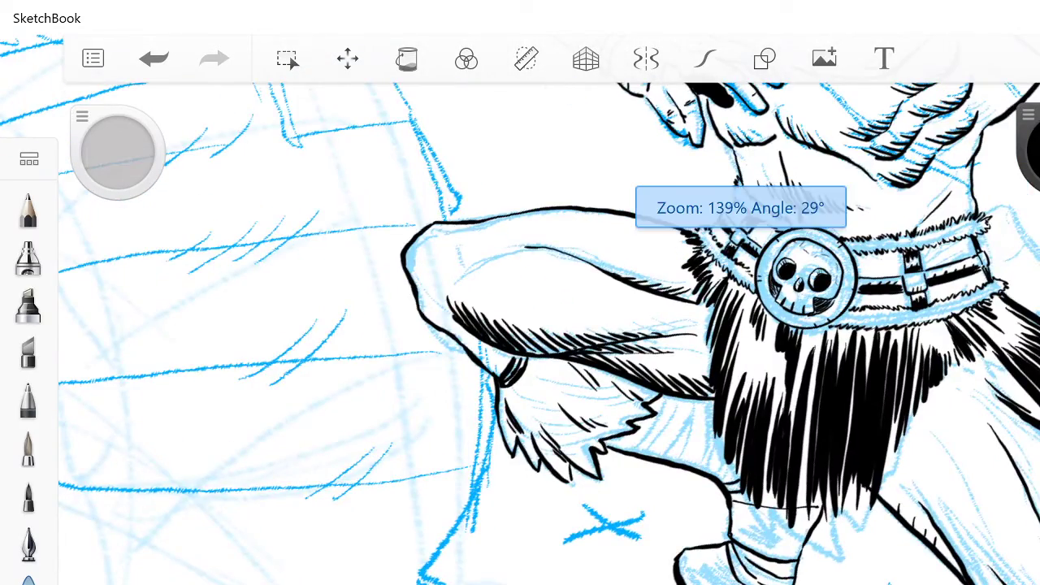
pyautogui.scroll(-2, 618, 325)
pyautogui.scroll(-2, 617, 325)
pyautogui.scroll(6, 617, 324)
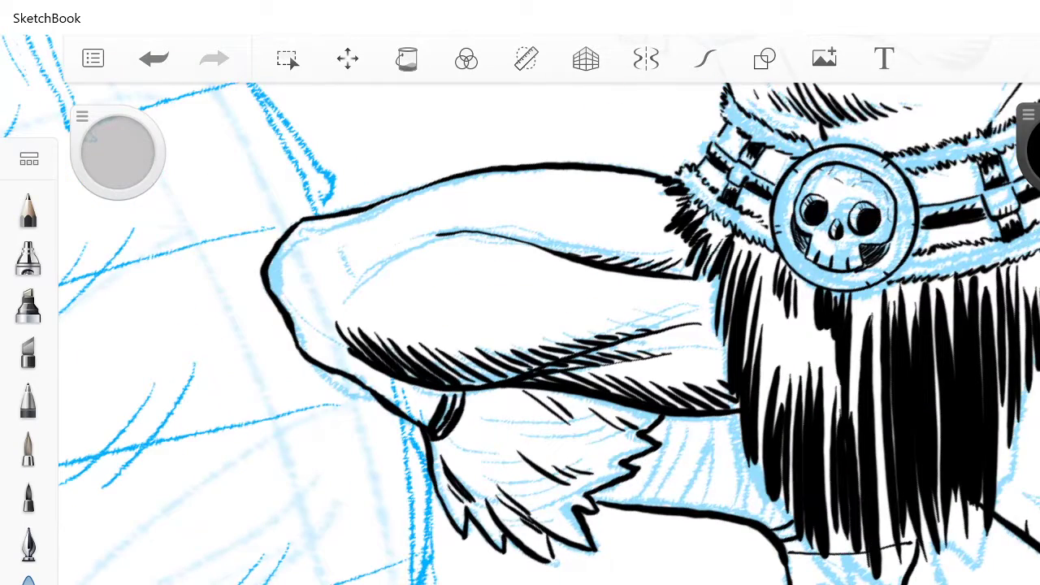
pyautogui.moveTo(874, 380); pyautogui.dragTo(894, 582)
pyautogui.moveTo(885, 476); pyautogui.dragTo(900, 582)
pyautogui.moveTo(886, 479); pyautogui.dragTo(893, 574)
pyautogui.moveTo(898, 496); pyautogui.dragTo(921, 580)
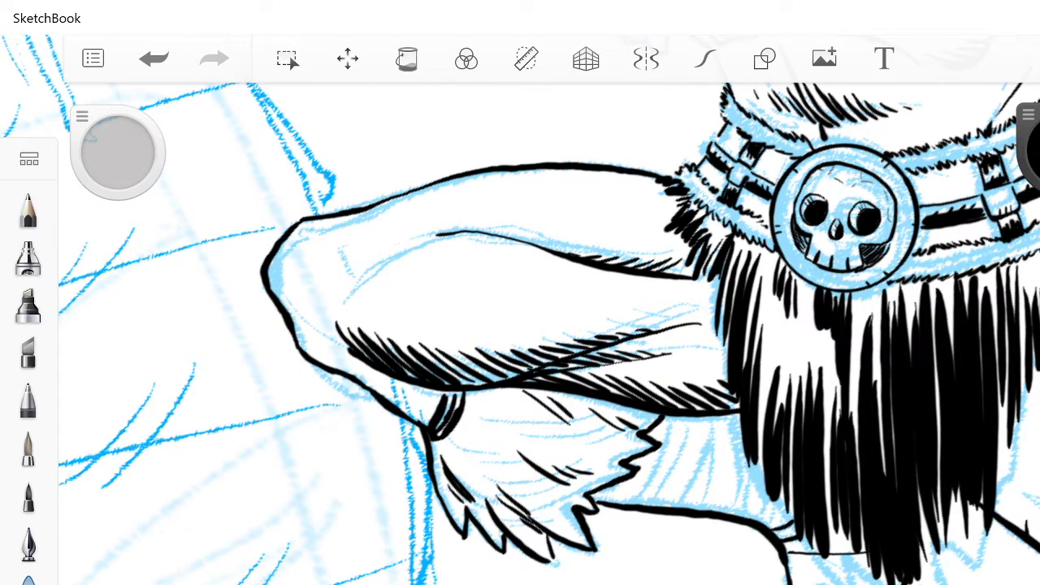
# Step: Ink long tapering vertical strokes along the loincloth's lower fringe toward the extended leg, thickening and evening out its hem
pyautogui.moveTo(919, 526); pyautogui.dragTo(922, 561)
pyautogui.moveTo(916, 470); pyautogui.dragTo(934, 577)
pyautogui.moveTo(927, 525); pyautogui.dragTo(939, 569)
pyautogui.moveTo(933, 487); pyautogui.dragTo(945, 572)
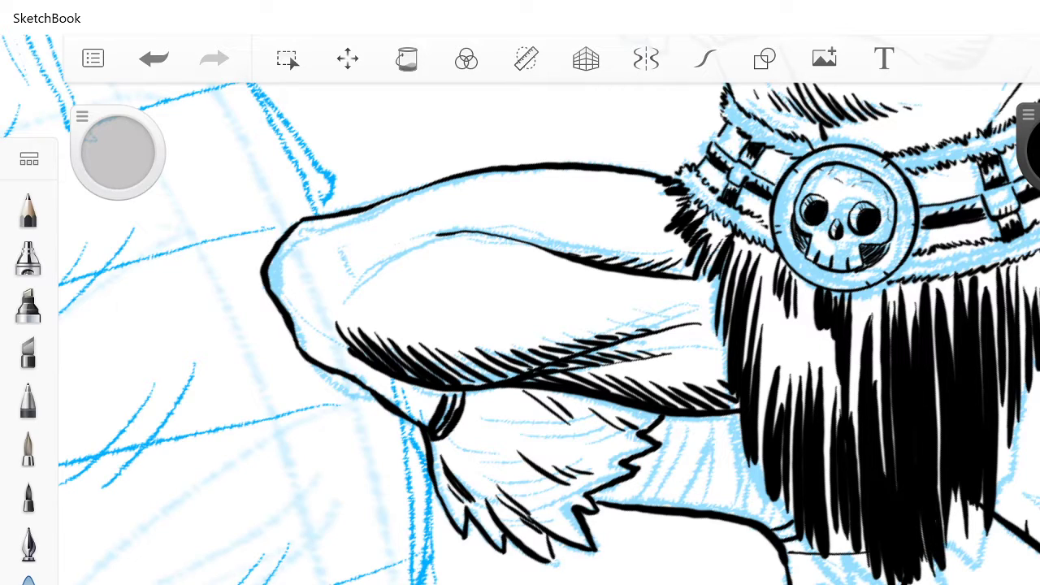
pyautogui.moveTo(939, 452); pyautogui.dragTo(952, 569)
pyautogui.moveTo(950, 488)
pyautogui.mouseDown()
pyautogui.moveTo(965, 556)
pyautogui.moveTo(974, 548)
pyautogui.mouseUp()
pyautogui.moveTo(971, 505); pyautogui.dragTo(979, 542)
pyautogui.moveTo(979, 509)
pyautogui.mouseDown()
pyautogui.moveTo(989, 559)
pyautogui.moveTo(991, 546)
pyautogui.moveTo(978, 556)
pyautogui.mouseUp()
pyautogui.moveTo(978, 503); pyautogui.dragTo(971, 553)
pyautogui.moveTo(983, 476)
pyautogui.mouseDown()
pyautogui.moveTo(978, 504)
pyautogui.moveTo(995, 550)
pyautogui.mouseUp()
pyautogui.moveTo(1001, 395); pyautogui.dragTo(997, 529)
pyautogui.moveTo(1009, 440)
pyautogui.mouseDown()
pyautogui.moveTo(1001, 536)
pyautogui.moveTo(958, 579)
pyautogui.mouseUp()
pyautogui.moveTo(983, 533); pyautogui.dragTo(977, 569)
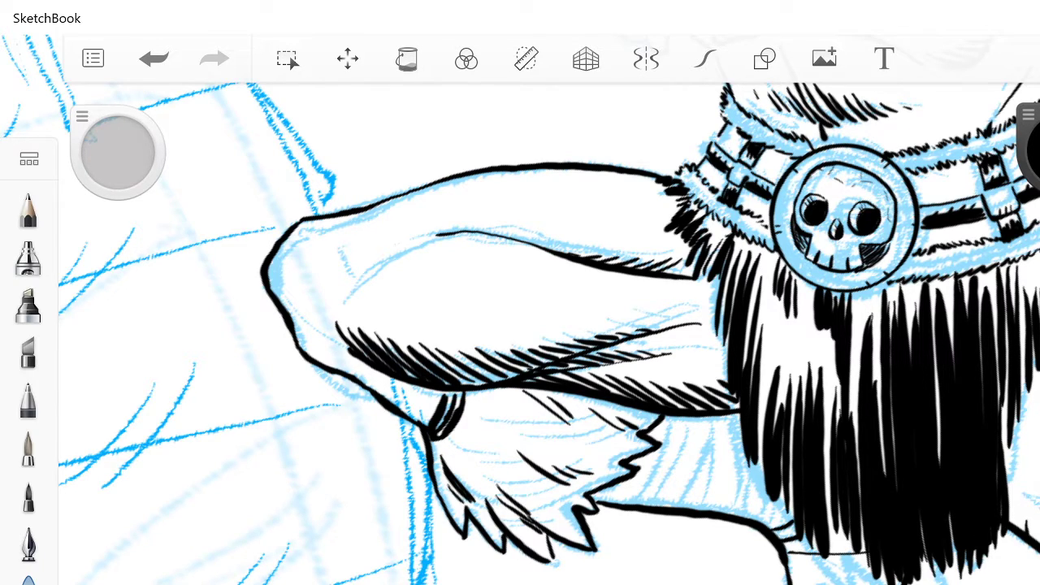
# Step: Fill the toe of the raised foot with dense black strokes
pyautogui.scroll(-6, 549, 333)
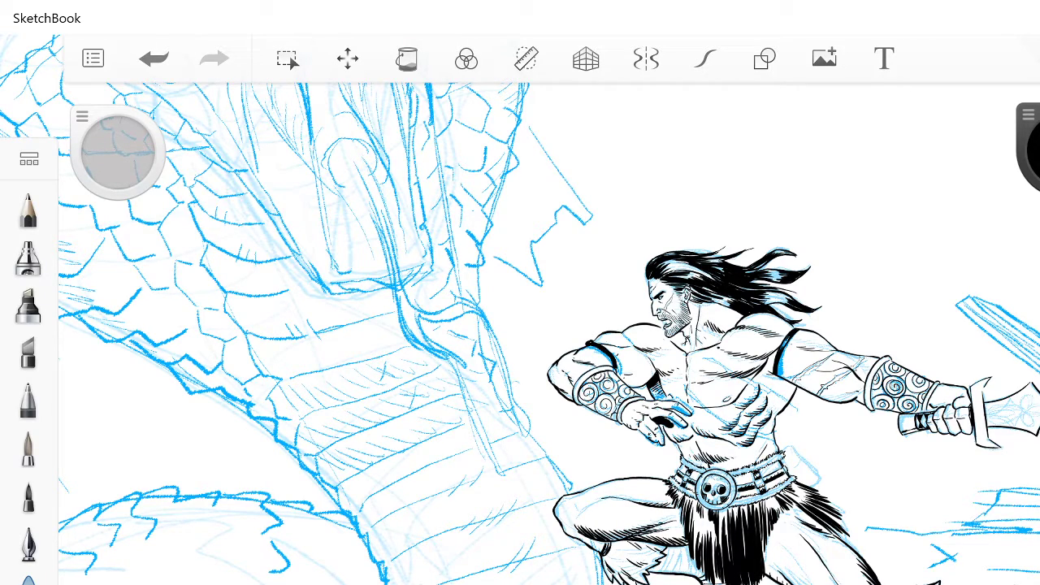
pyautogui.scroll(8, 549, 333)
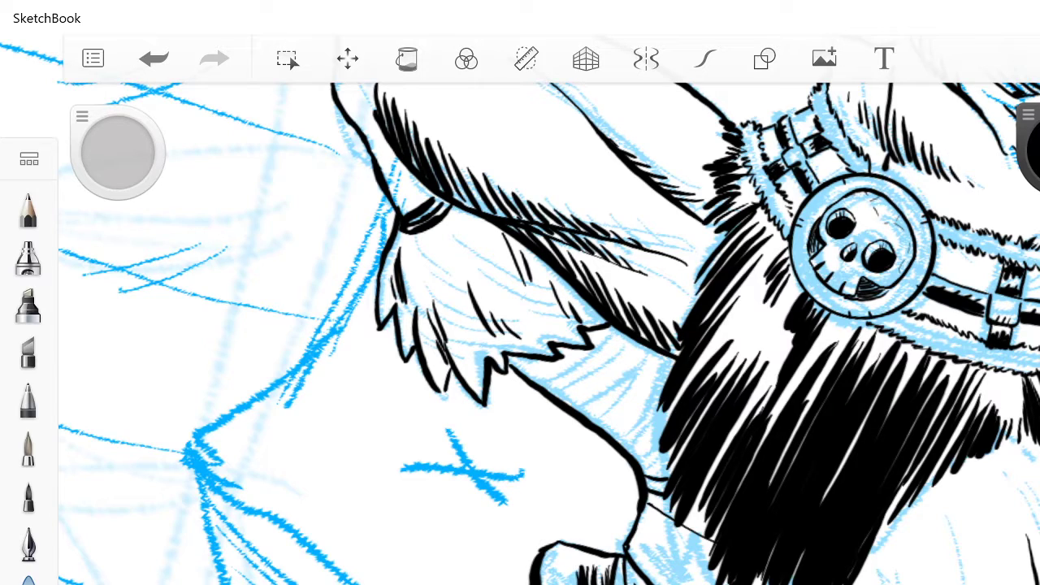
pyautogui.moveTo(575, 570); pyautogui.dragTo(575, 584)
pyautogui.moveTo(572, 562)
pyautogui.mouseDown()
pyautogui.moveTo(572, 584)
pyautogui.moveTo(562, 584)
pyautogui.mouseUp()
pyautogui.moveTo(555, 563)
pyautogui.mouseDown()
pyautogui.moveTo(552, 584)
pyautogui.moveTo(542, 558)
pyautogui.mouseUp()
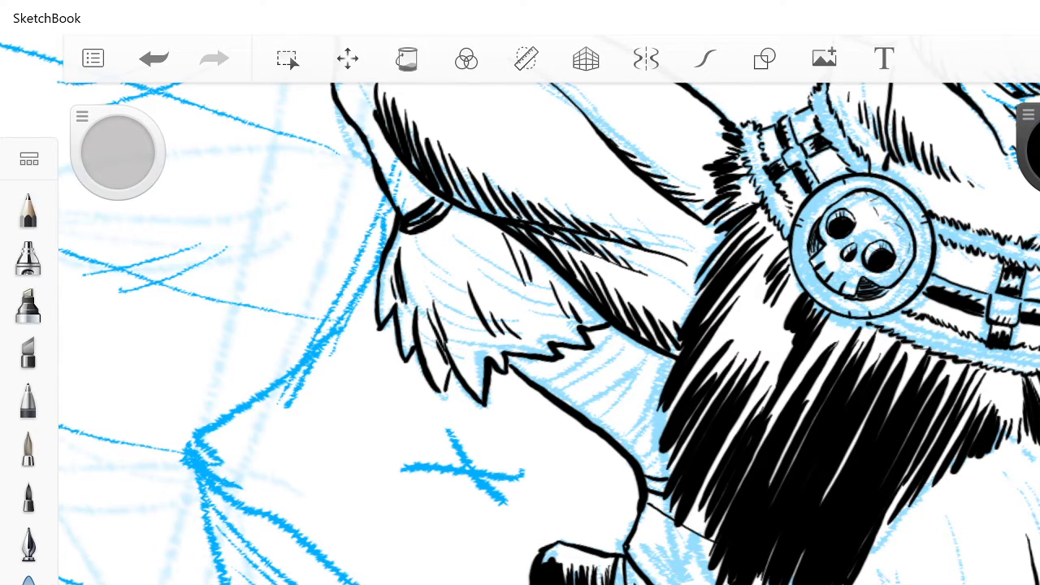
pyautogui.scroll(-2, 520, 325)
pyautogui.scroll(3, 520, 325)
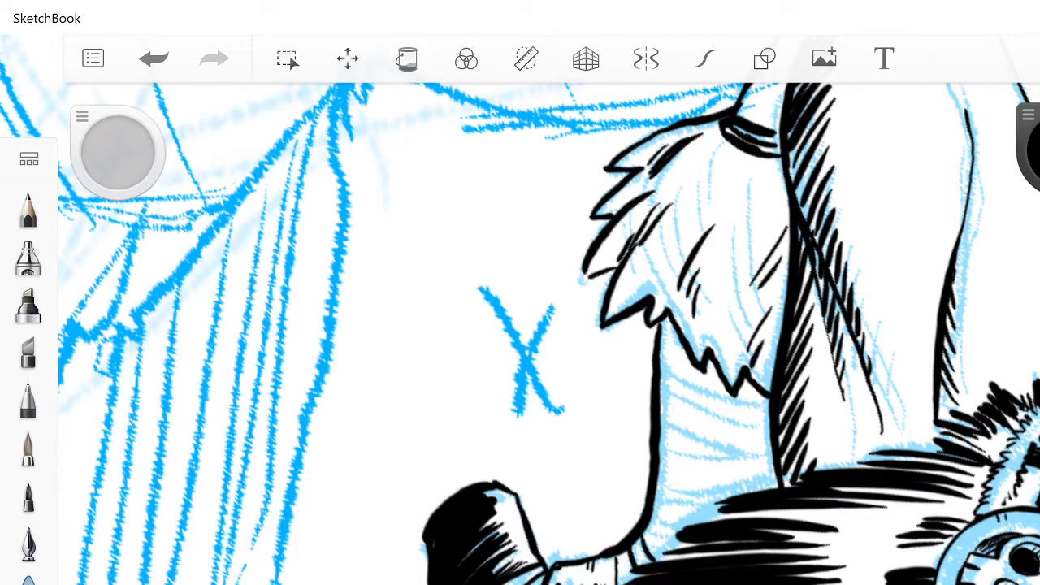
# Step: Ink short strokes at the loincloth's fringe tips where they meet the raised foot's boot
pyautogui.scroll(-5, 550, 333)
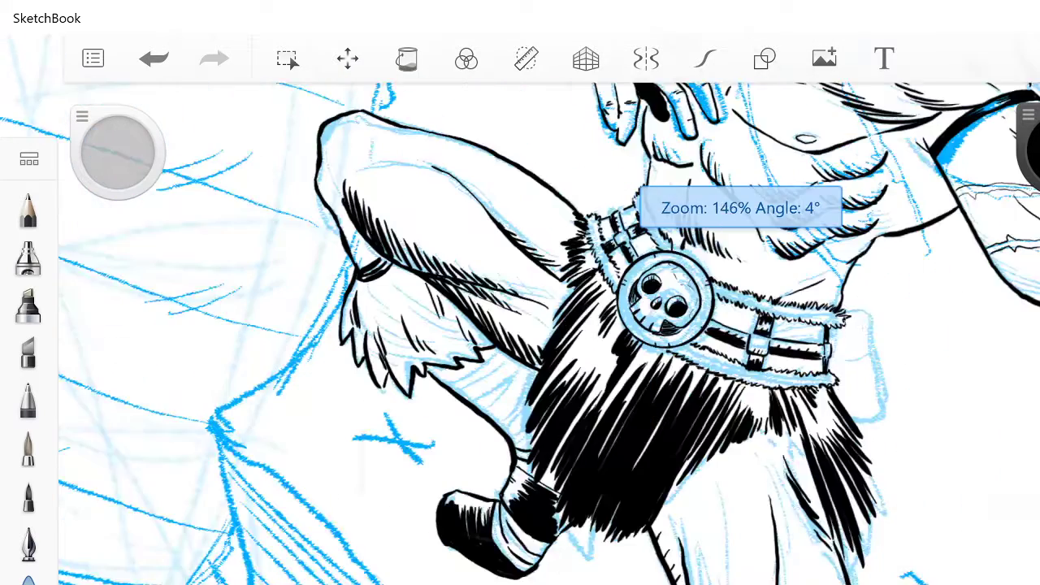
pyautogui.scroll(6, 549, 333)
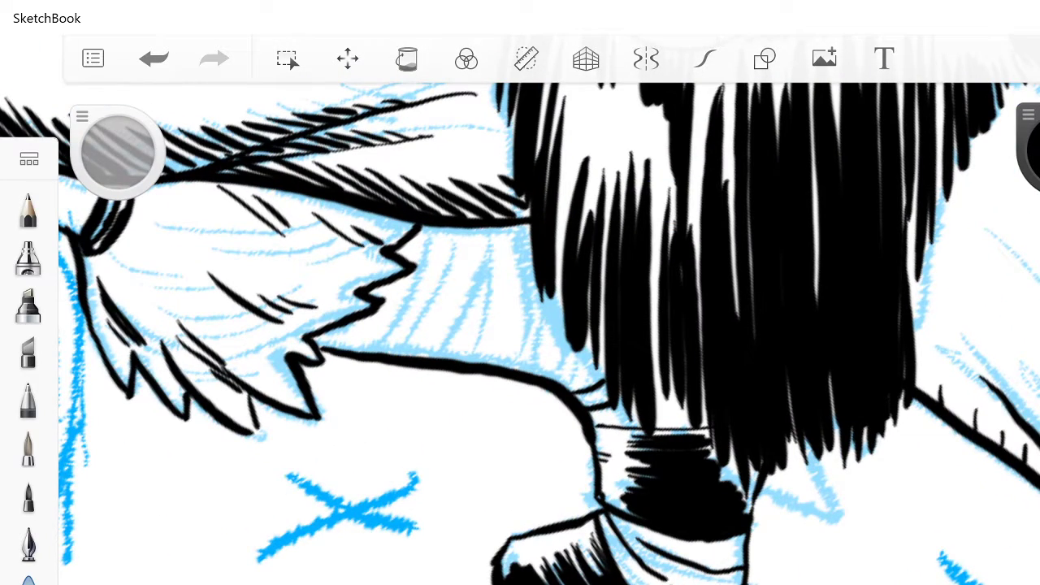
pyautogui.moveTo(758, 474)
pyautogui.mouseDown()
pyautogui.moveTo(748, 512)
pyautogui.moveTo(733, 491)
pyautogui.mouseUp()
pyautogui.moveTo(738, 474); pyautogui.dragTo(722, 482)
pyautogui.moveTo(731, 472); pyautogui.dragTo(719, 481)
pyautogui.moveTo(736, 475); pyautogui.dragTo(703, 447)
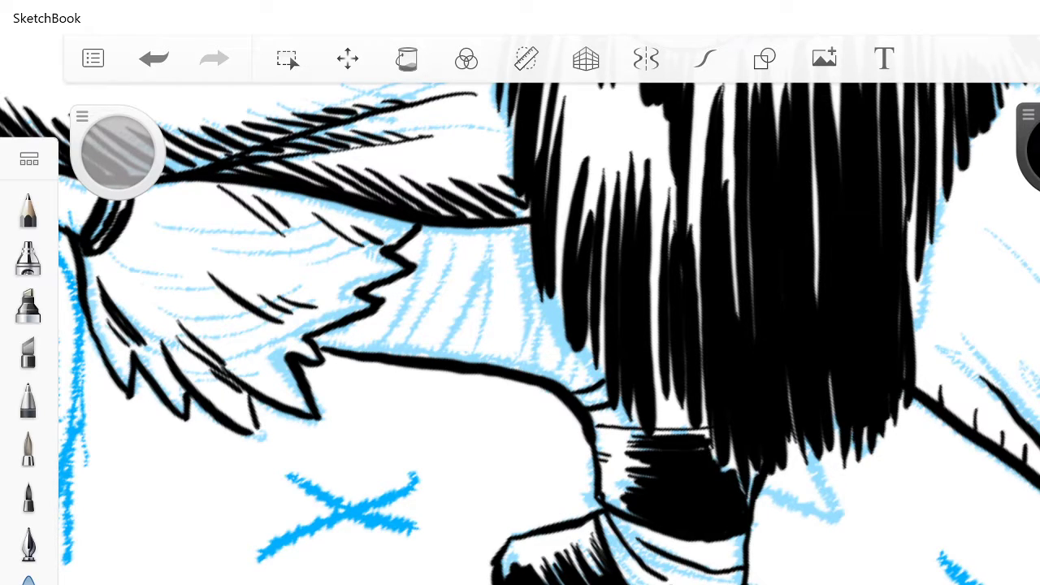
# Step: Ink curved wrap lines across the raised leg's boot shaft, from the fur cuff down to the ankle
pyautogui.scroll(-3, 549, 333)
pyautogui.scroll(4, 549, 333)
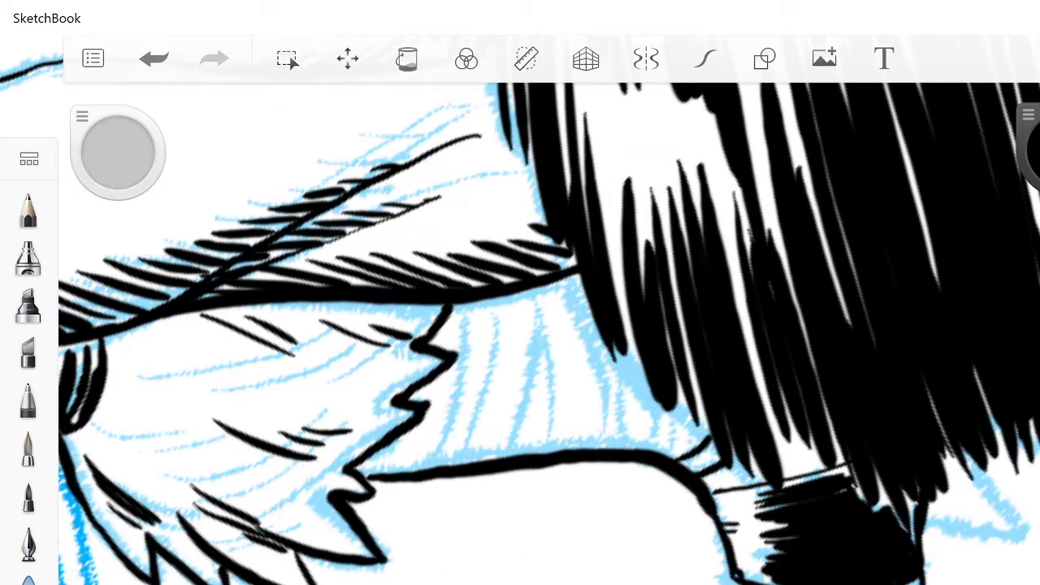
pyautogui.moveTo(780, 465); pyautogui.dragTo(804, 446)
pyautogui.moveTo(709, 490); pyautogui.dragTo(749, 476)
pyautogui.moveTo(460, 314)
pyautogui.mouseDown()
pyautogui.moveTo(459, 395)
pyautogui.moveTo(446, 453)
pyautogui.moveTo(406, 472)
pyautogui.mouseUp()
pyautogui.moveTo(408, 434); pyautogui.dragTo(387, 473)
pyautogui.moveTo(493, 311)
pyautogui.mouseDown()
pyautogui.moveTo(486, 459)
pyautogui.moveTo(512, 430)
pyautogui.mouseUp()
pyautogui.moveTo(546, 298); pyautogui.dragTo(512, 454)
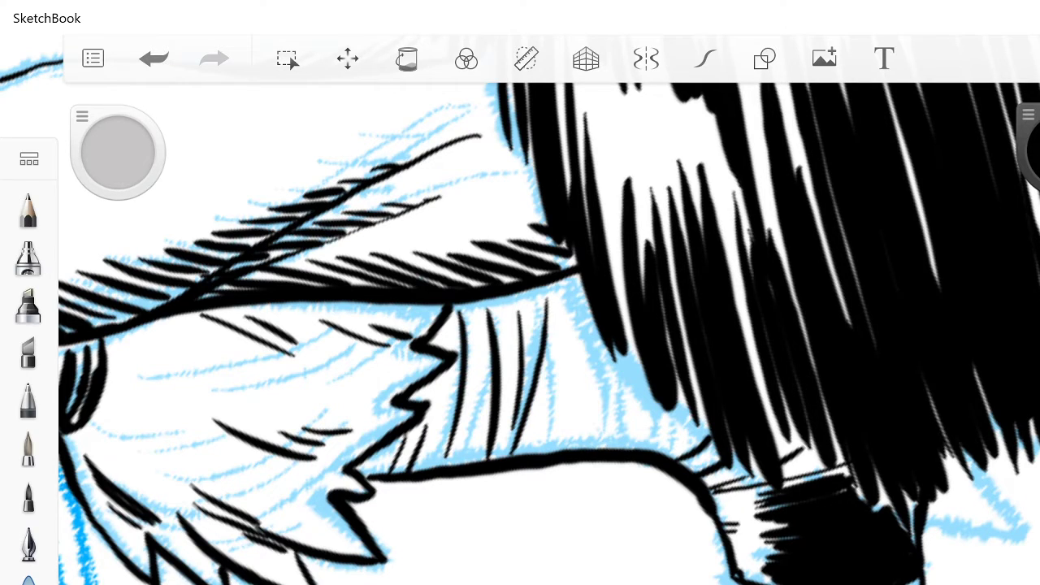
pyautogui.moveTo(558, 349); pyautogui.dragTo(546, 454)
pyautogui.moveTo(574, 281)
pyautogui.mouseDown()
pyautogui.moveTo(604, 415)
pyautogui.moveTo(598, 463)
pyautogui.mouseUp()
pyautogui.moveTo(644, 357); pyautogui.dragTo(630, 450)
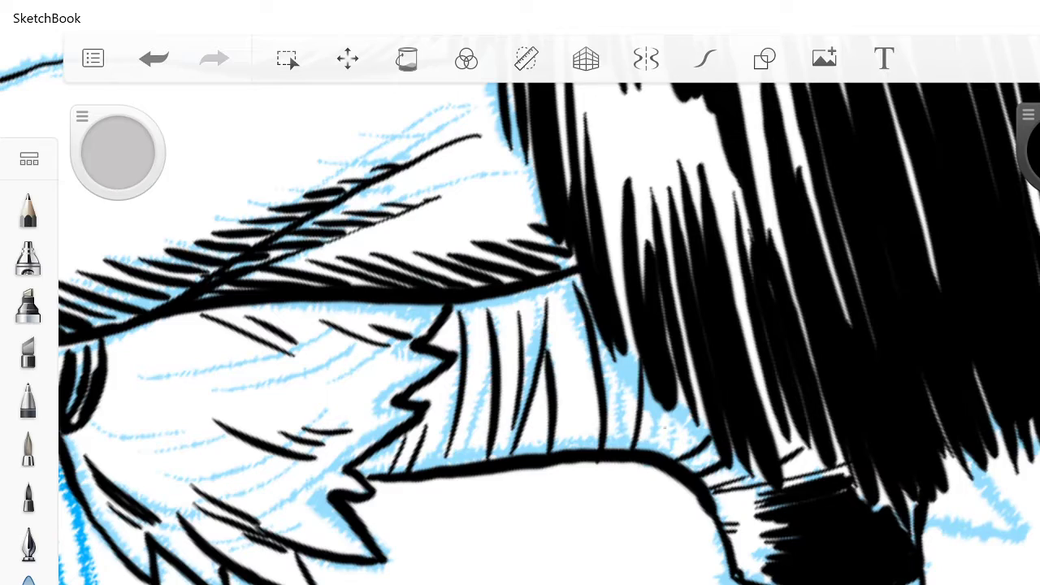
pyautogui.moveTo(687, 387); pyautogui.dragTo(655, 453)
# Step: Ink short hatch strokes along the heel of the extended leg's boot and start darkening the area beside the ankle
pyautogui.scroll(-10, 550, 333)
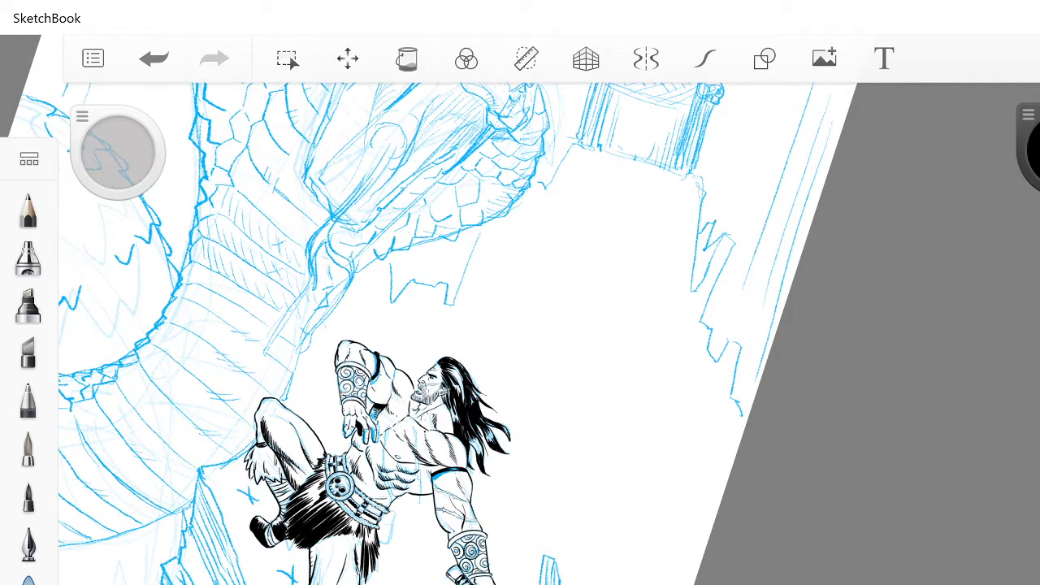
pyautogui.scroll(10, 549, 333)
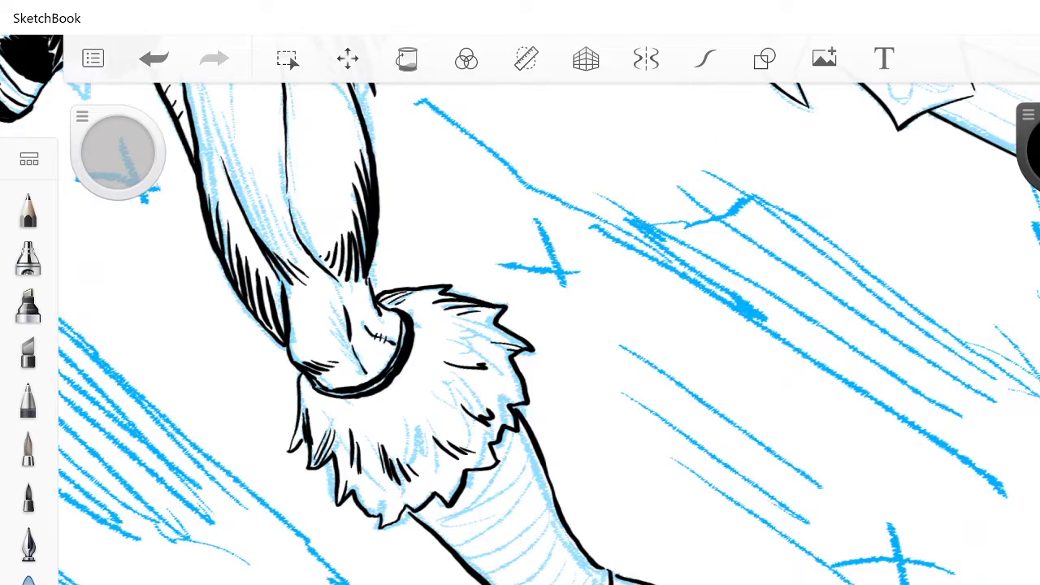
pyautogui.moveTo(769, 479); pyautogui.dragTo(796, 548)
pyautogui.moveTo(752, 475)
pyautogui.mouseDown()
pyautogui.moveTo(784, 540)
pyautogui.moveTo(749, 523)
pyautogui.mouseUp()
pyautogui.moveTo(725, 479)
pyautogui.mouseDown()
pyautogui.moveTo(751, 537)
pyautogui.moveTo(736, 532)
pyautogui.mouseUp()
pyautogui.moveTo(705, 471)
pyautogui.mouseDown()
pyautogui.moveTo(725, 529)
pyautogui.moveTo(715, 537)
pyautogui.mouseUp()
pyautogui.moveTo(698, 480); pyautogui.dragTo(705, 541)
pyautogui.moveTo(681, 473); pyautogui.dragTo(690, 541)
pyautogui.moveTo(669, 471)
pyautogui.mouseDown()
pyautogui.moveTo(681, 542)
pyautogui.moveTo(674, 534)
pyautogui.mouseUp()
pyautogui.moveTo(648, 481)
pyautogui.mouseDown()
pyautogui.moveTo(664, 544)
pyautogui.moveTo(629, 580)
pyautogui.moveTo(618, 574)
pyautogui.mouseUp()
pyautogui.moveTo(660, 542); pyautogui.dragTo(625, 583)
pyautogui.moveTo(670, 534); pyautogui.dragTo(648, 583)
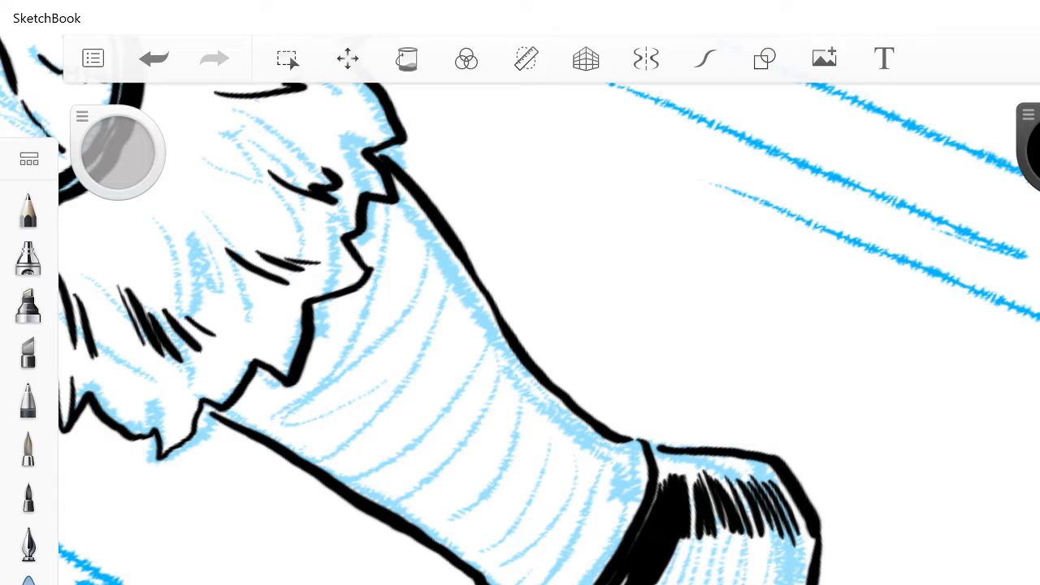
# Step: Fill the extended boot's heel with solid black below the hatching
pyautogui.moveTo(695, 503); pyautogui.dragTo(659, 581)
pyautogui.moveTo(706, 521); pyautogui.dragTo(679, 583)
pyautogui.moveTo(710, 535); pyautogui.dragTo(694, 583)
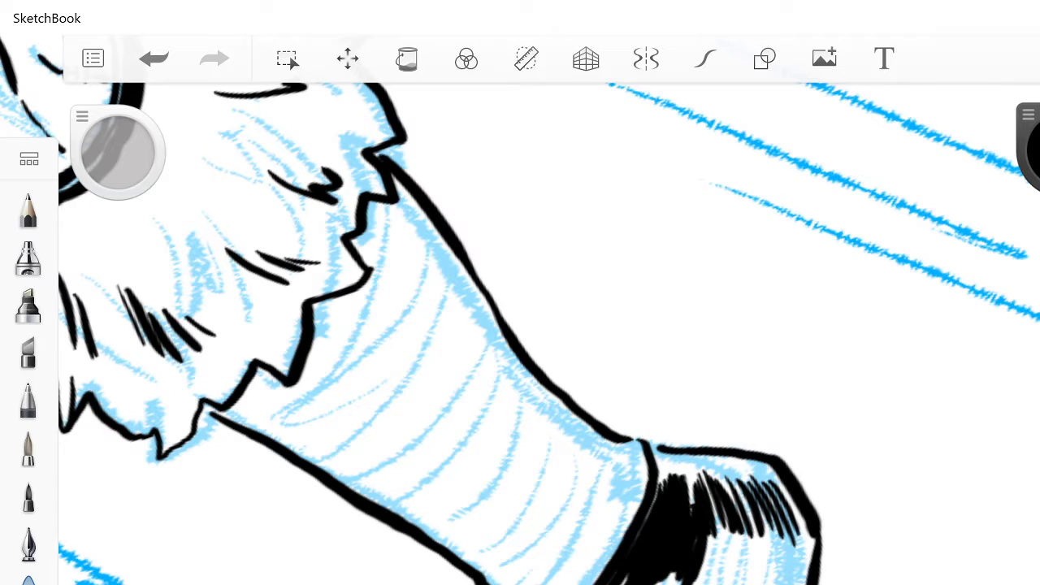
pyautogui.moveTo(715, 505); pyautogui.dragTo(692, 582)
pyautogui.moveTo(742, 508)
pyautogui.mouseDown()
pyautogui.moveTo(718, 569)
pyautogui.moveTo(739, 572)
pyautogui.mouseUp()
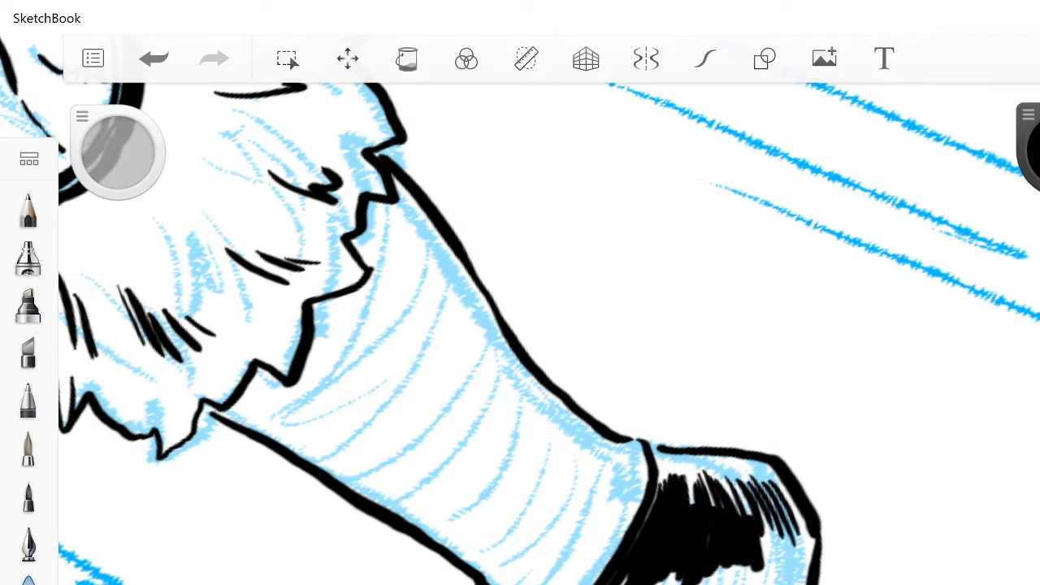
pyautogui.moveTo(808, 509)
pyautogui.mouseDown()
pyautogui.moveTo(760, 566)
pyautogui.moveTo(803, 580)
pyautogui.mouseUp()
pyautogui.moveTo(821, 530)
pyautogui.mouseDown()
pyautogui.moveTo(794, 582)
pyautogui.moveTo(620, 584)
pyautogui.mouseUp()
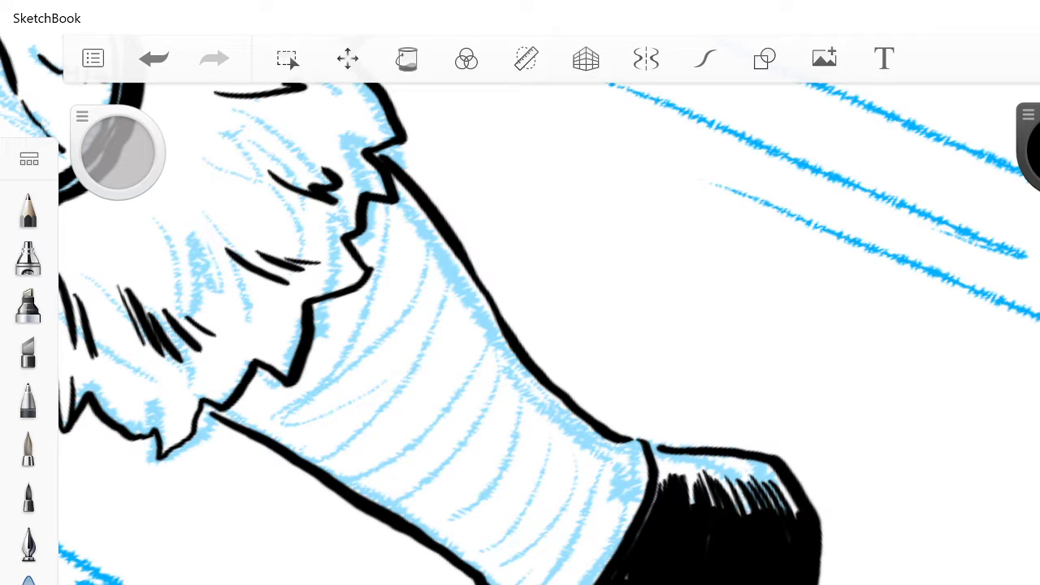
# Step: Show the symmetry options and fill the instep band between the extended boot's wraps with black strokes
pyautogui.scroll(-8, 549, 333)
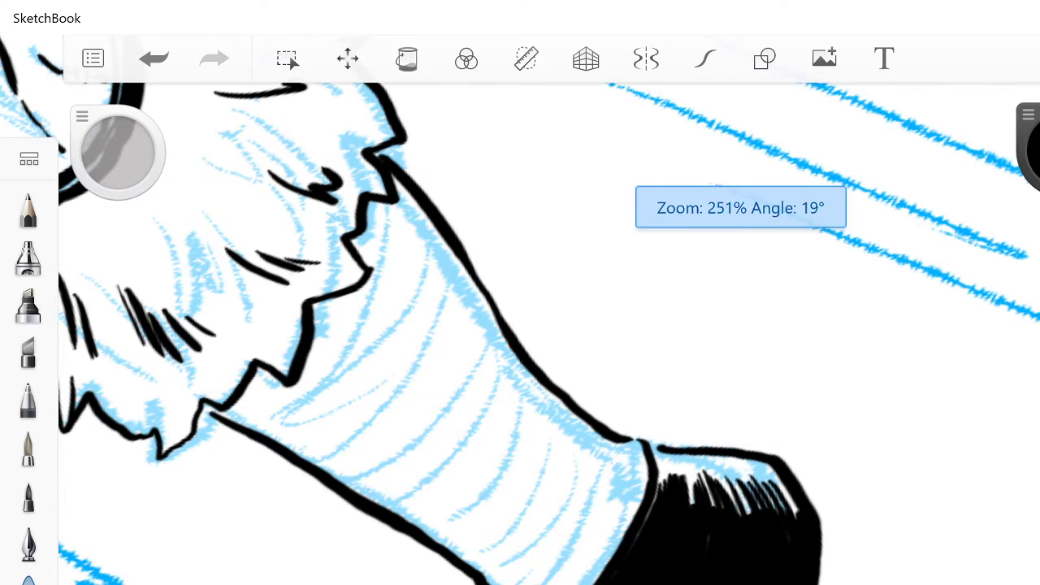
pyautogui.scroll(8, 549, 333)
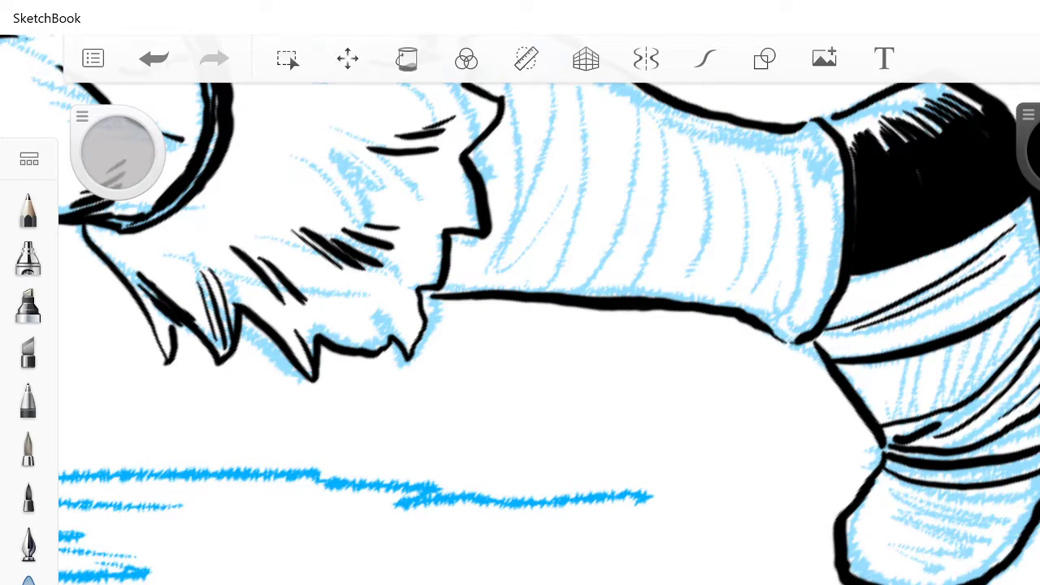
pyautogui.click(646, 59)
pyautogui.moveTo(973, 338); pyautogui.dragTo(931, 358)
pyautogui.moveTo(1038, 299)
pyautogui.mouseDown()
pyautogui.moveTo(934, 357)
pyautogui.moveTo(931, 377)
pyautogui.mouseUp()
pyautogui.moveTo(1039, 318); pyautogui.dragTo(947, 383)
pyautogui.moveTo(986, 373)
pyautogui.mouseDown()
pyautogui.moveTo(947, 393)
pyautogui.moveTo(951, 401)
pyautogui.mouseUp()
pyautogui.moveTo(1025, 312)
pyautogui.mouseDown()
pyautogui.moveTo(1038, 295)
pyautogui.moveTo(903, 393)
pyautogui.mouseUp()
pyautogui.moveTo(952, 389); pyautogui.dragTo(900, 411)
pyautogui.moveTo(907, 383); pyautogui.dragTo(889, 400)
pyautogui.moveTo(923, 364)
pyautogui.mouseDown()
pyautogui.moveTo(881, 393)
pyautogui.moveTo(867, 372)
pyautogui.mouseUp()
pyautogui.moveTo(950, 344)
pyautogui.mouseDown()
pyautogui.moveTo(867, 390)
pyautogui.moveTo(874, 417)
pyautogui.mouseUp()
# Step: Fill the toe of the extended foot with black, feathering the strokes beside the wraps
pyautogui.scroll(-5, 614, 357)
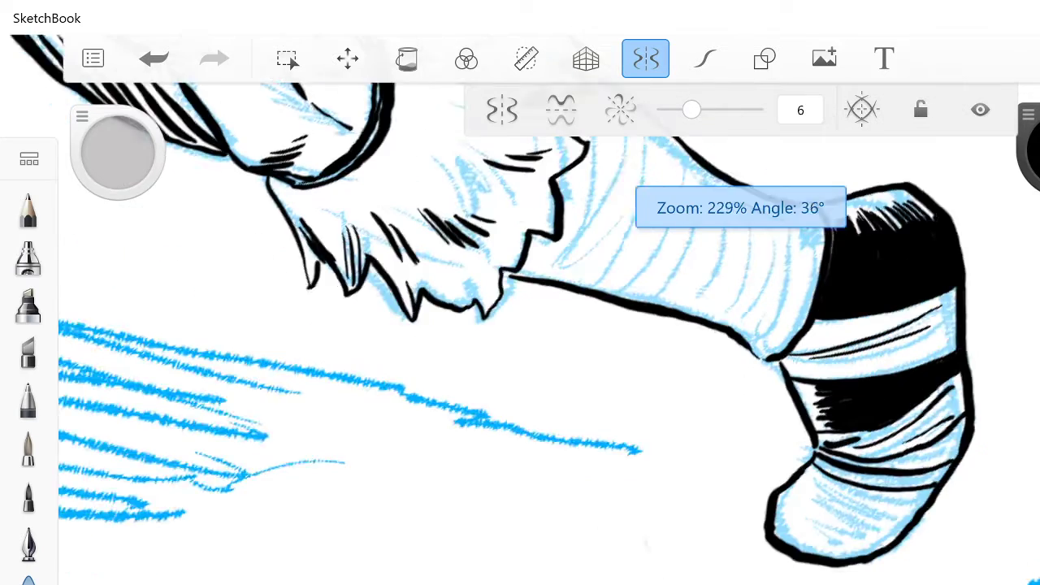
pyautogui.scroll(5, 691, 520)
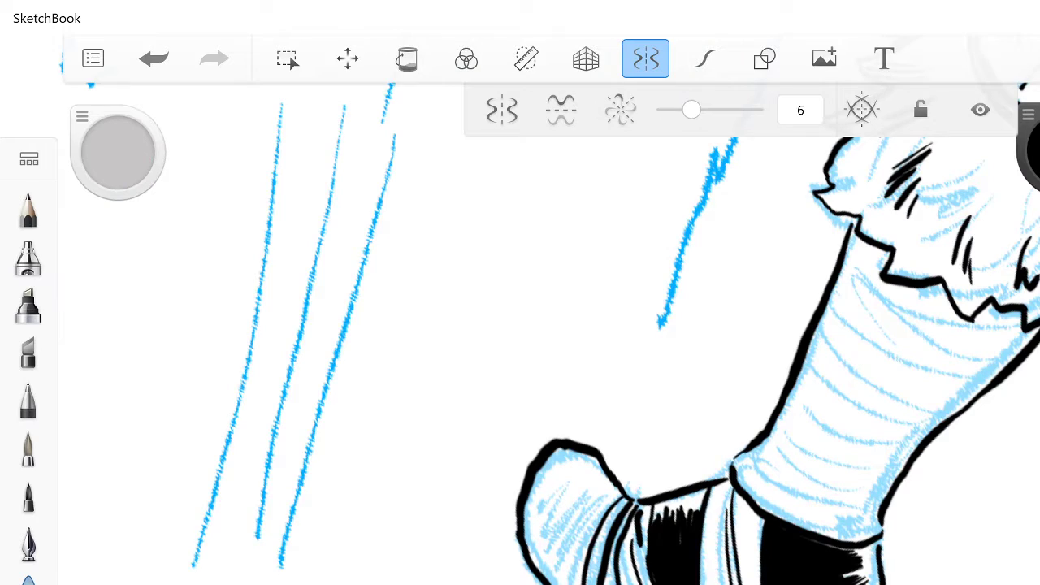
pyautogui.moveTo(621, 496); pyautogui.dragTo(585, 551)
pyautogui.moveTo(613, 486)
pyautogui.mouseDown()
pyautogui.moveTo(577, 536)
pyautogui.moveTo(585, 544)
pyautogui.moveTo(564, 528)
pyautogui.mouseUp()
pyautogui.moveTo(570, 502); pyautogui.dragTo(560, 518)
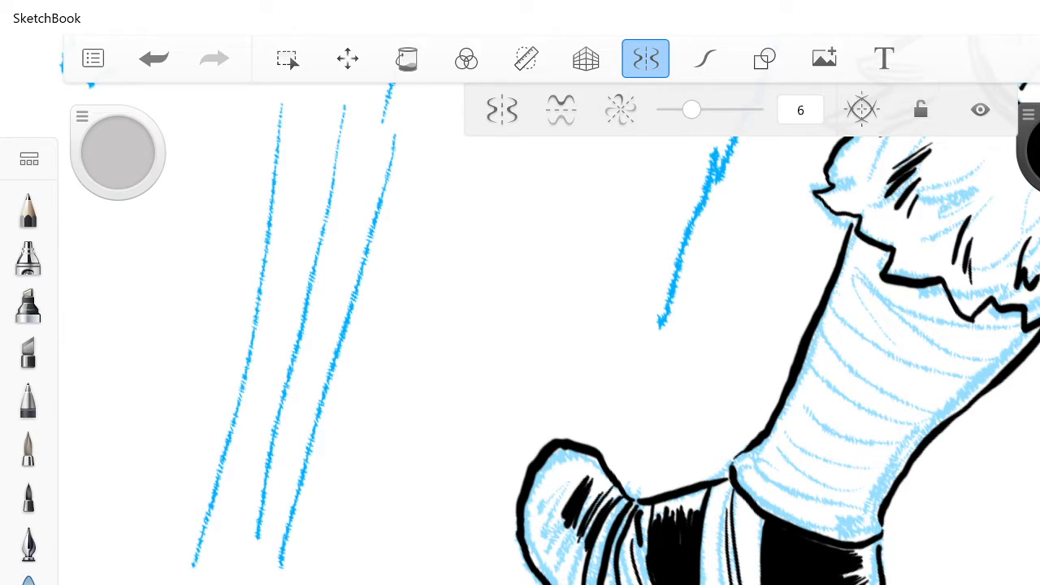
pyautogui.moveTo(585, 467)
pyautogui.mouseDown()
pyautogui.moveTo(552, 523)
pyautogui.moveTo(528, 520)
pyautogui.moveTo(550, 552)
pyautogui.mouseUp()
pyautogui.moveTo(575, 518)
pyautogui.mouseDown()
pyautogui.moveTo(561, 578)
pyautogui.moveTo(575, 584)
pyautogui.moveTo(539, 581)
pyautogui.mouseUp()
pyautogui.moveTo(546, 521)
pyautogui.mouseDown()
pyautogui.moveTo(528, 576)
pyautogui.moveTo(524, 552)
pyautogui.moveTo(529, 583)
pyautogui.mouseUp()
pyautogui.moveTo(525, 504); pyautogui.dragTo(524, 536)
# Step: Ink curved wrap lines across the extended leg's boot shaft, from below the fur cuff toward the ankle
pyautogui.scroll(-5, 569, 406)
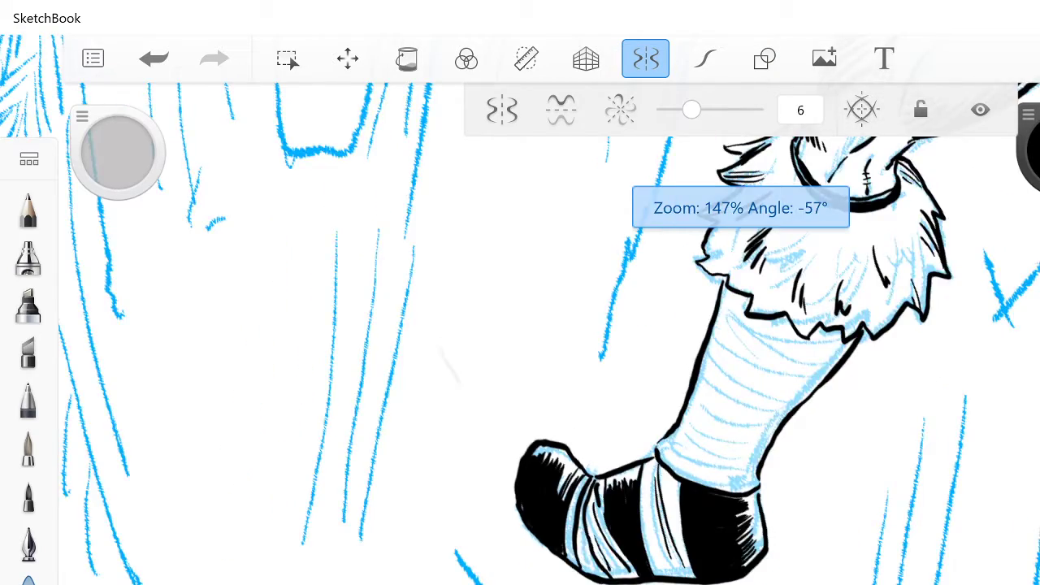
pyautogui.scroll(5, 650, 366)
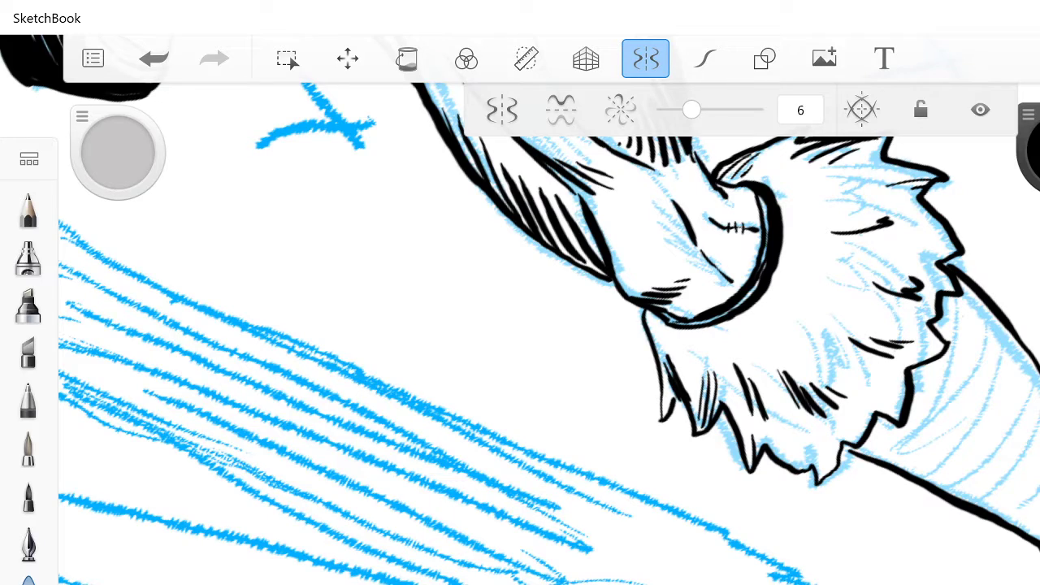
pyautogui.moveTo(965, 298)
pyautogui.mouseDown()
pyautogui.moveTo(933, 407)
pyautogui.moveTo(877, 459)
pyautogui.mouseUp()
pyautogui.moveTo(993, 315); pyautogui.dragTo(934, 408)
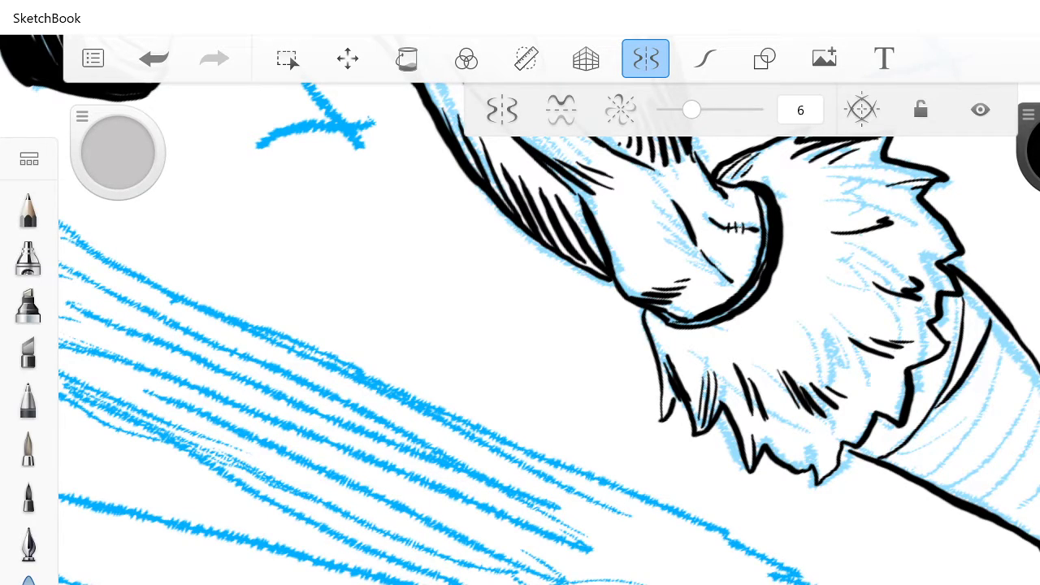
pyautogui.moveTo(1005, 326); pyautogui.dragTo(924, 477)
pyautogui.moveTo(1030, 367); pyautogui.dragTo(952, 489)
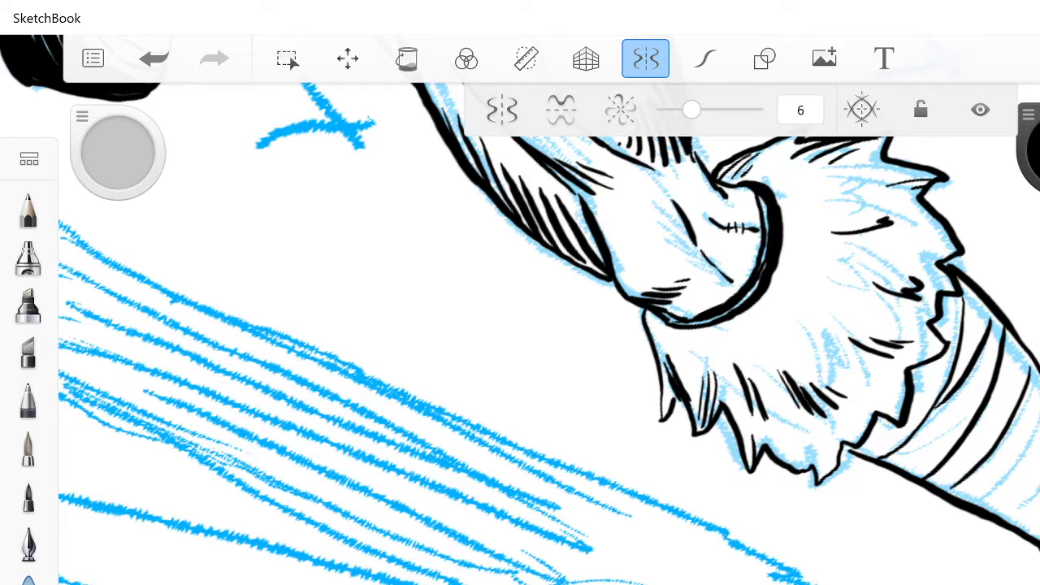
pyautogui.moveTo(1038, 415); pyautogui.dragTo(979, 499)
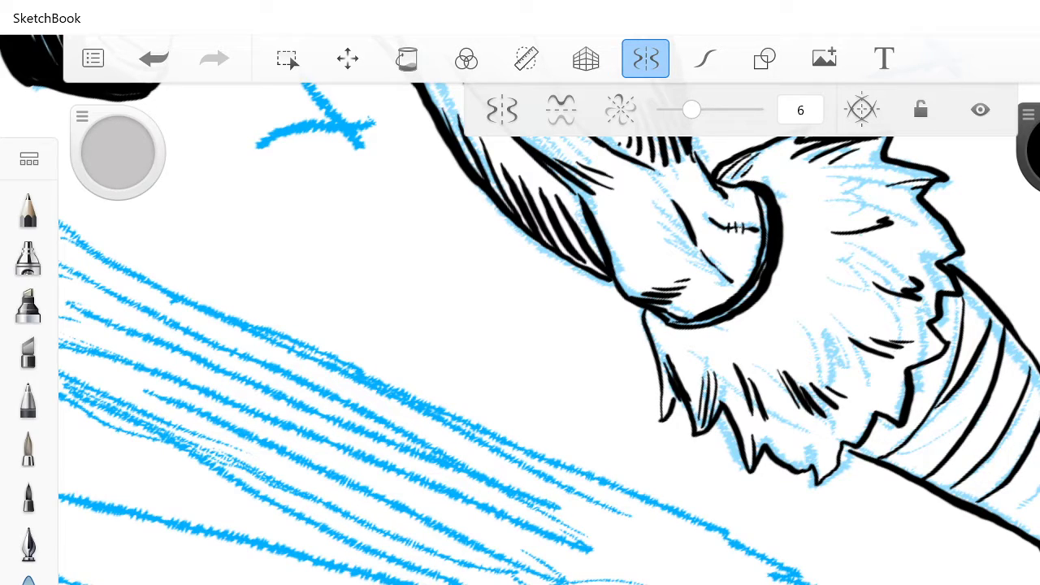
pyautogui.moveTo(1038, 481)
pyautogui.mouseDown()
pyautogui.moveTo(1005, 515)
pyautogui.moveTo(1021, 532)
pyautogui.mouseUp()
# Step: Save the sketch
pyautogui.scroll(-5, 731, 366)
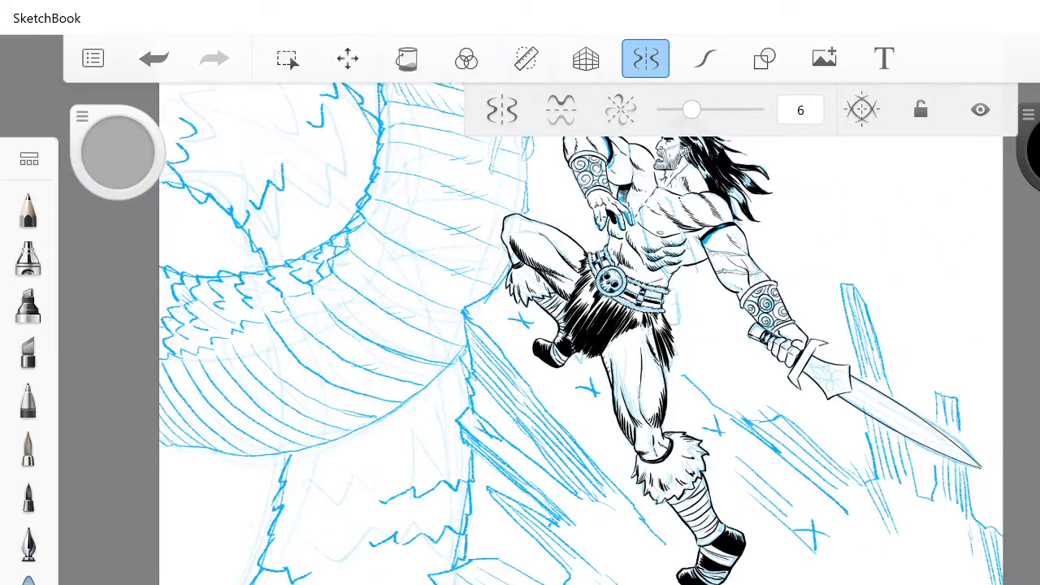
pyautogui.scroll(3, 731, 365)
pyautogui.scroll(4, 732, 365)
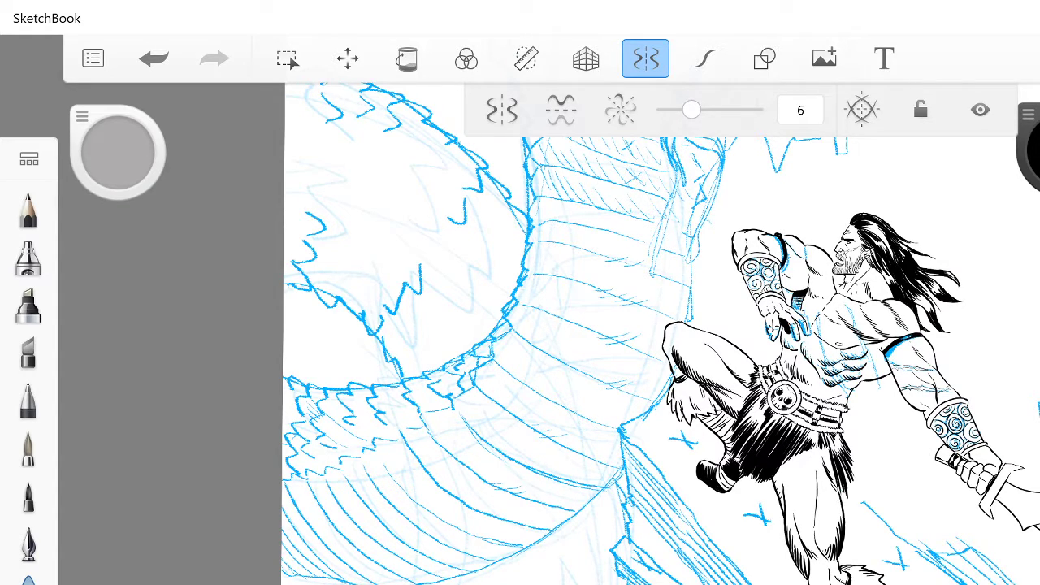
pyautogui.click(92, 59)
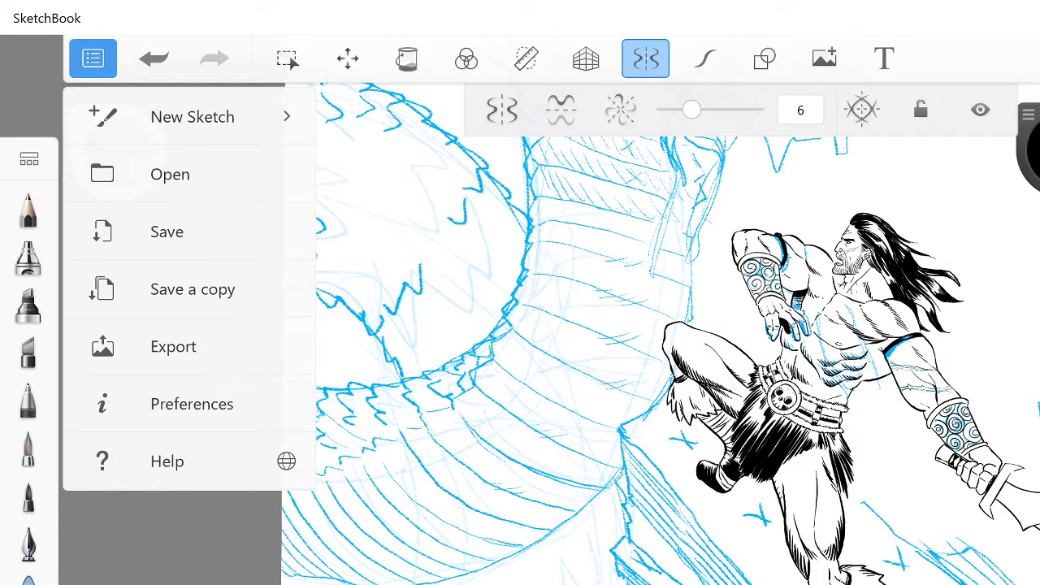
pyautogui.click(166, 231)
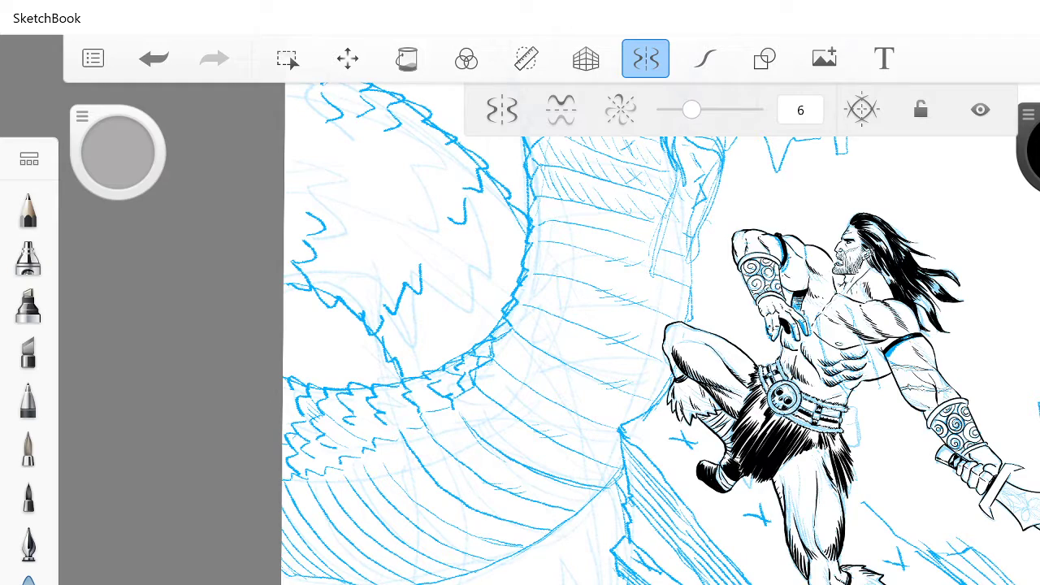
# Step: Clear the blue sketch lines from the inked barbarian and the area around his legs
pyautogui.hotkey('ctrl', 'z')
pyautogui.hotkey('ctrl', 'z')
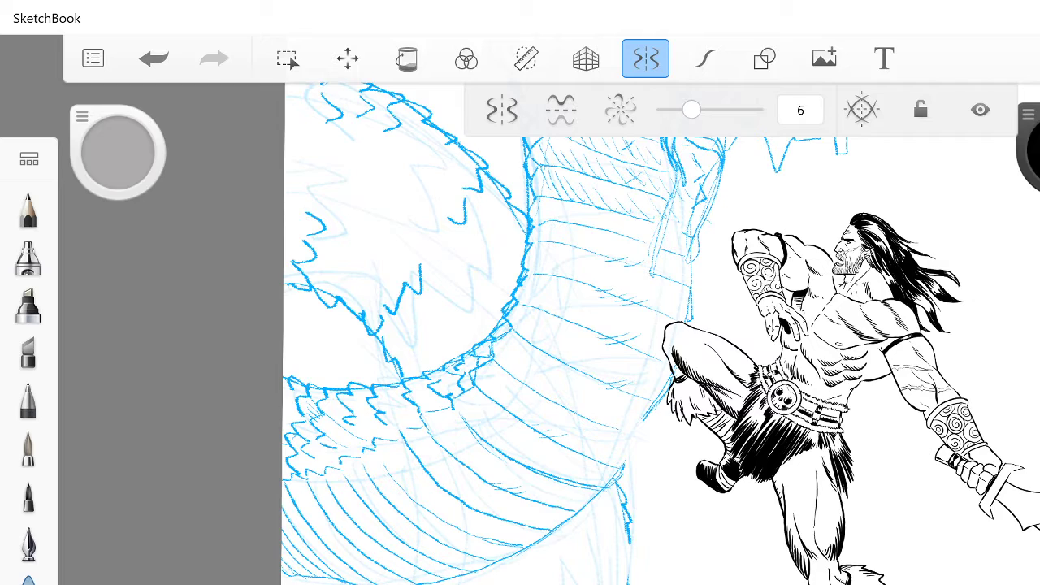
# Step: Choose the Medium Brush from the brush library for inking the details of the bent leg
pyautogui.scroll(5, 549, 333)
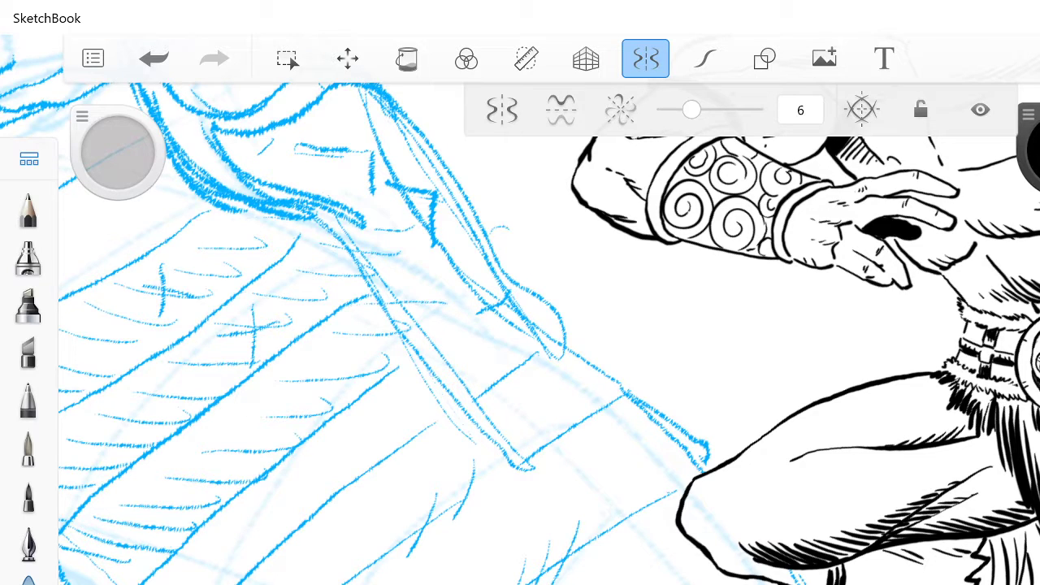
pyautogui.click(29, 158)
pyautogui.click(29, 159)
pyautogui.click(29, 158)
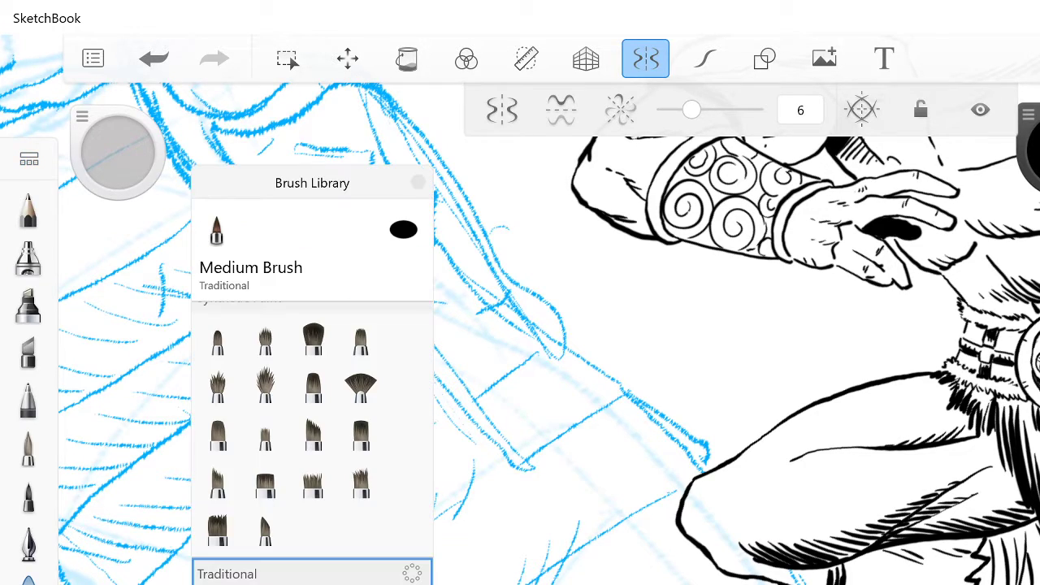
pyautogui.click(418, 182)
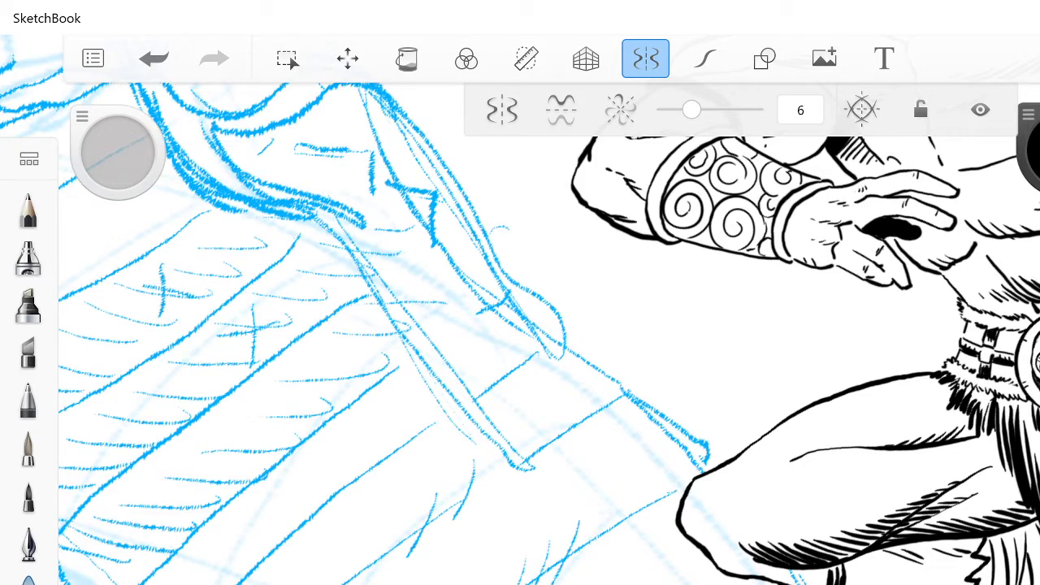
# Step: Ink short dark strokes beneath the bent knee where the boot begins, undoing the last stroke
pyautogui.scroll(3, 725, 466)
pyautogui.moveTo(951, 500); pyautogui.dragTo(904, 542)
pyautogui.moveTo(949, 497)
pyautogui.mouseDown()
pyautogui.moveTo(900, 546)
pyautogui.moveTo(951, 532)
pyautogui.mouseUp()
pyautogui.moveTo(958, 505); pyautogui.dragTo(933, 534)
pyautogui.scroll(-5, 549, 334)
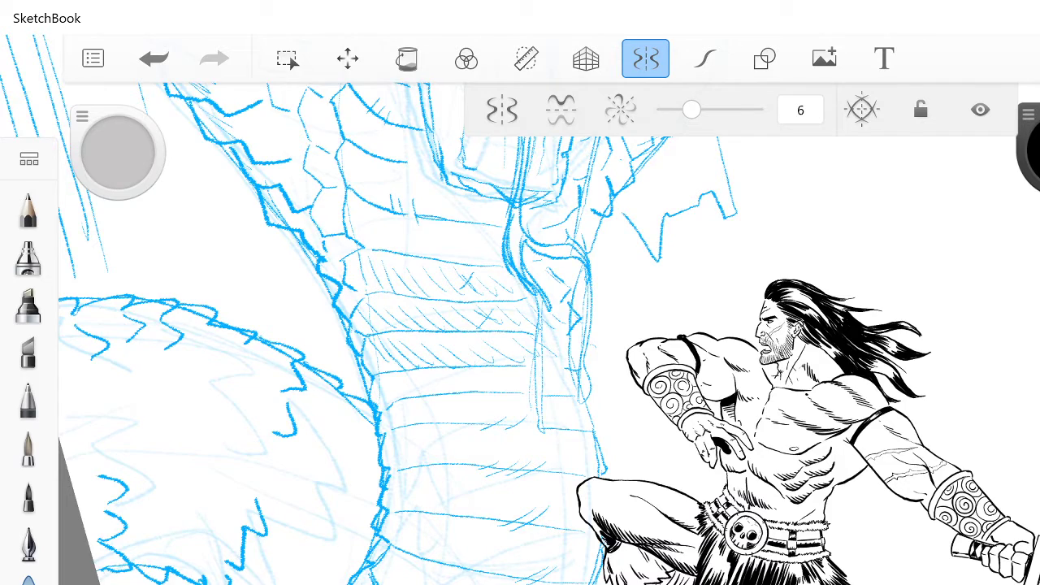
pyautogui.scroll(5, 549, 333)
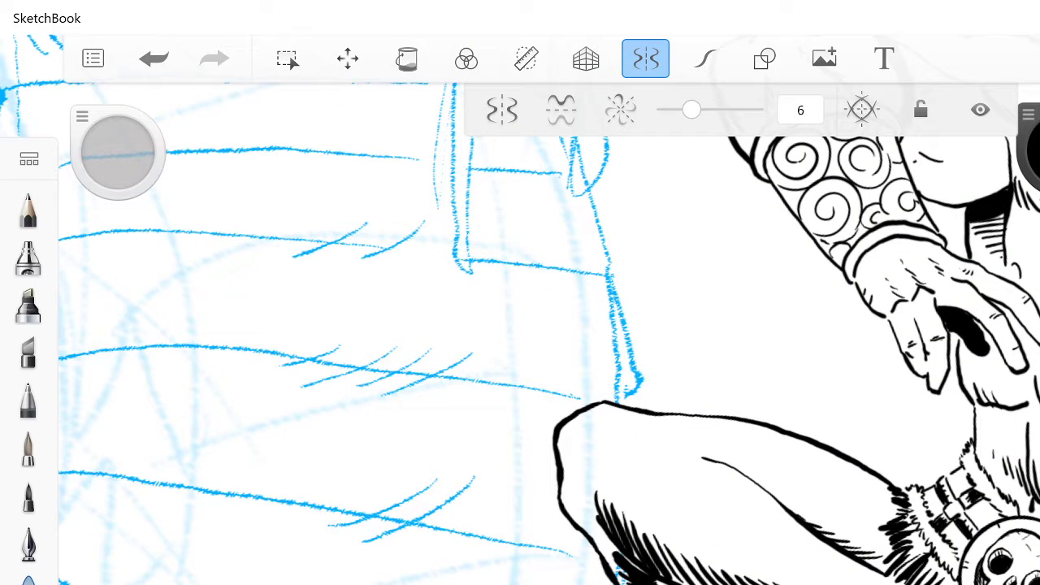
pyautogui.moveTo(620, 568); pyautogui.dragTo(624, 580)
pyautogui.scroll(-5, 741, 209)
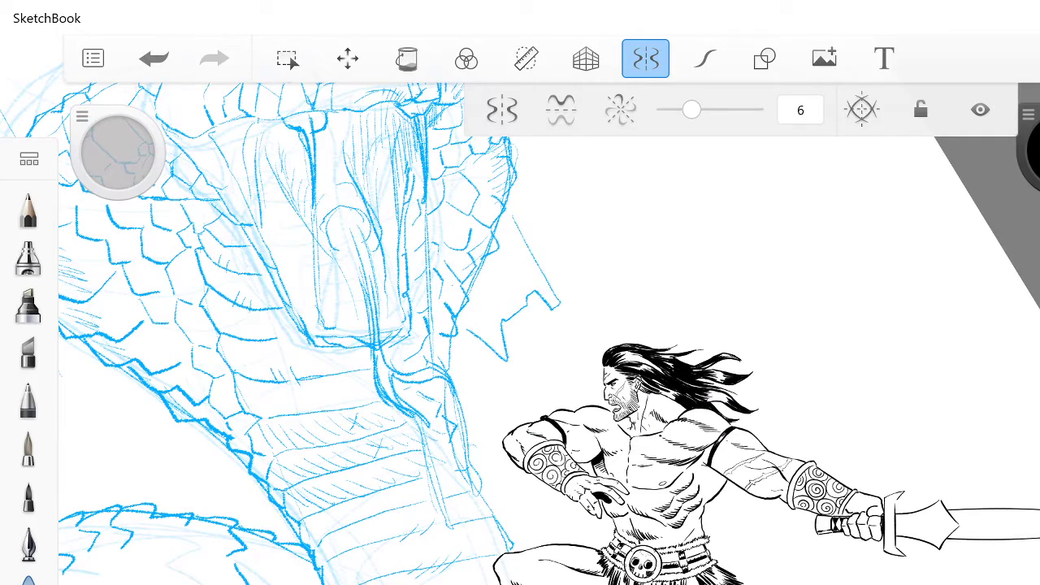
pyautogui.hotkey('ctrl', 'z')
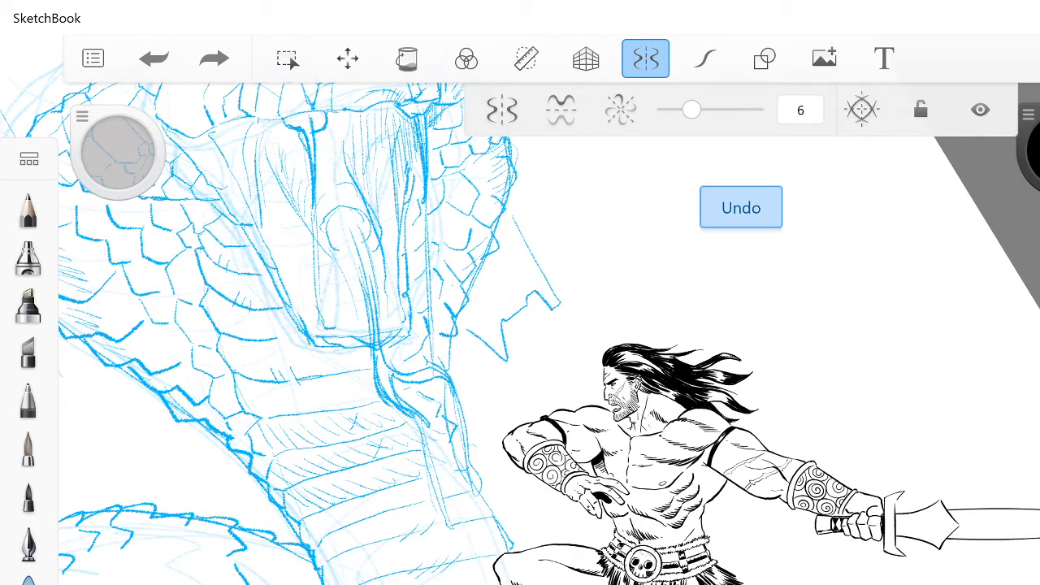
# Step: Fill in the shadow between the strap lines below the bent knee with black strokes
pyautogui.scroll(5, 503, 455)
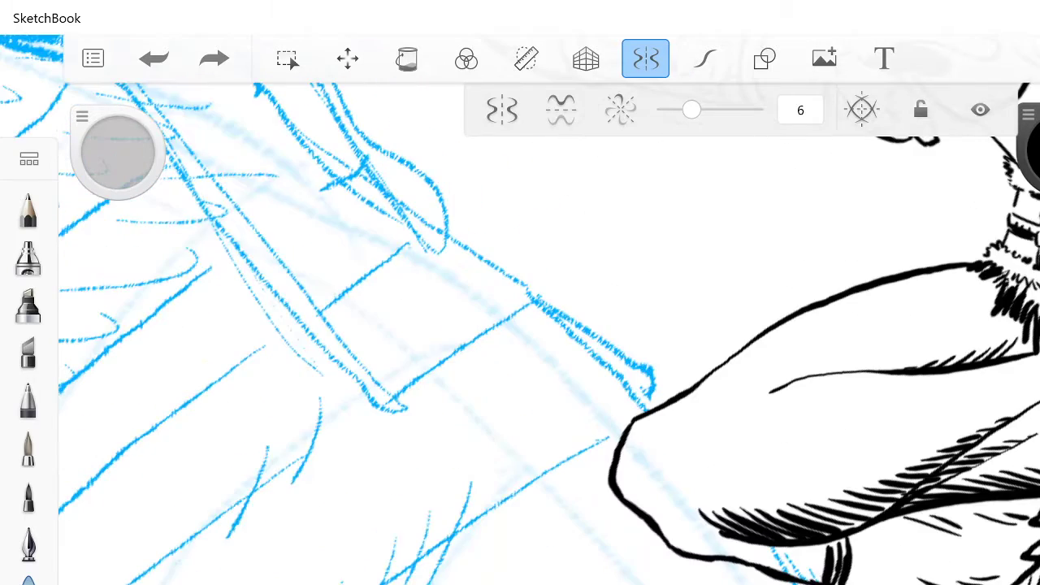
pyautogui.scroll(4, 705, 557)
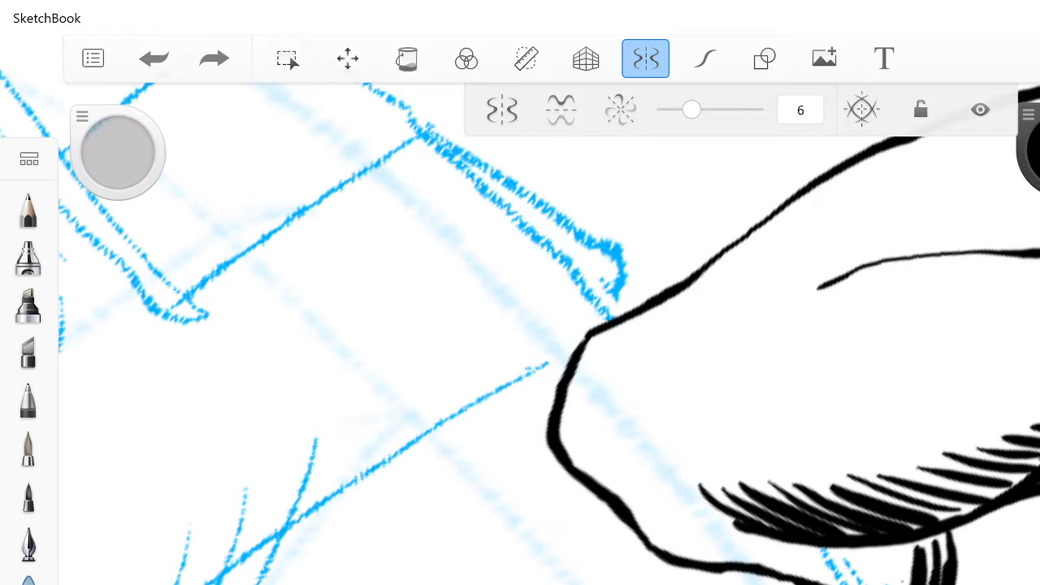
pyautogui.moveTo(905, 563)
pyautogui.mouseDown()
pyautogui.moveTo(898, 584)
pyautogui.moveTo(866, 584)
pyautogui.mouseUp()
pyautogui.moveTo(865, 567); pyautogui.dragTo(843, 584)
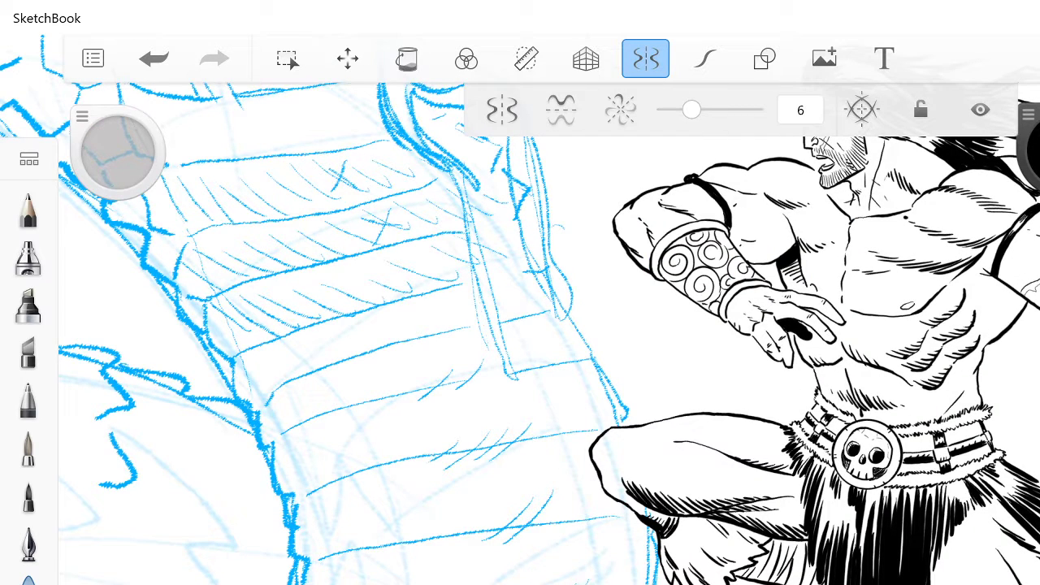
pyautogui.hotkey('ctrl', 'z')
pyautogui.scroll(5, 549, 333)
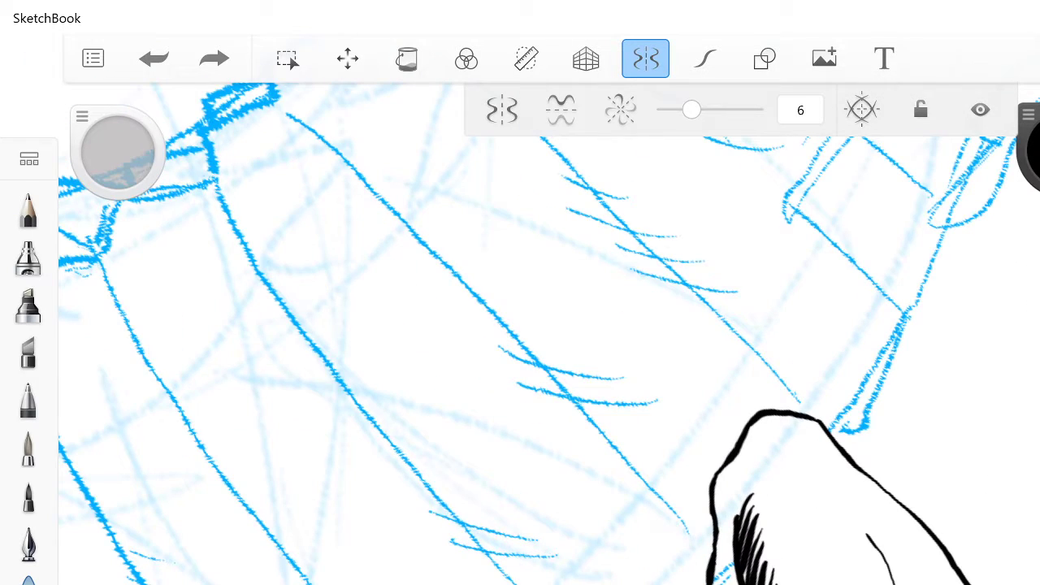
pyautogui.hotkey('ctrl', 'y')
pyautogui.moveTo(735, 577); pyautogui.dragTo(724, 582)
pyautogui.scroll(-5, 549, 333)
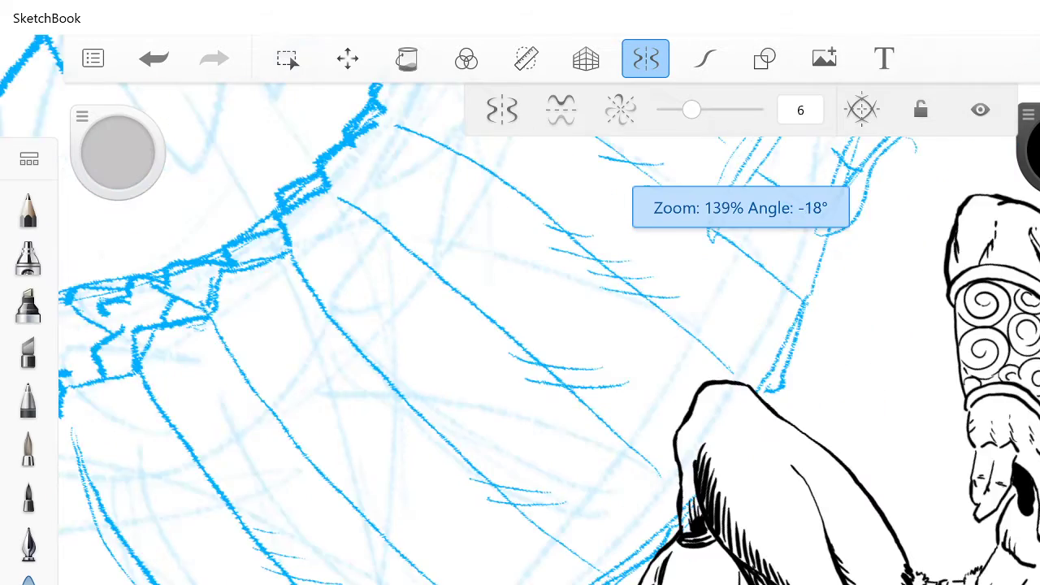
pyautogui.scroll(1, 549, 333)
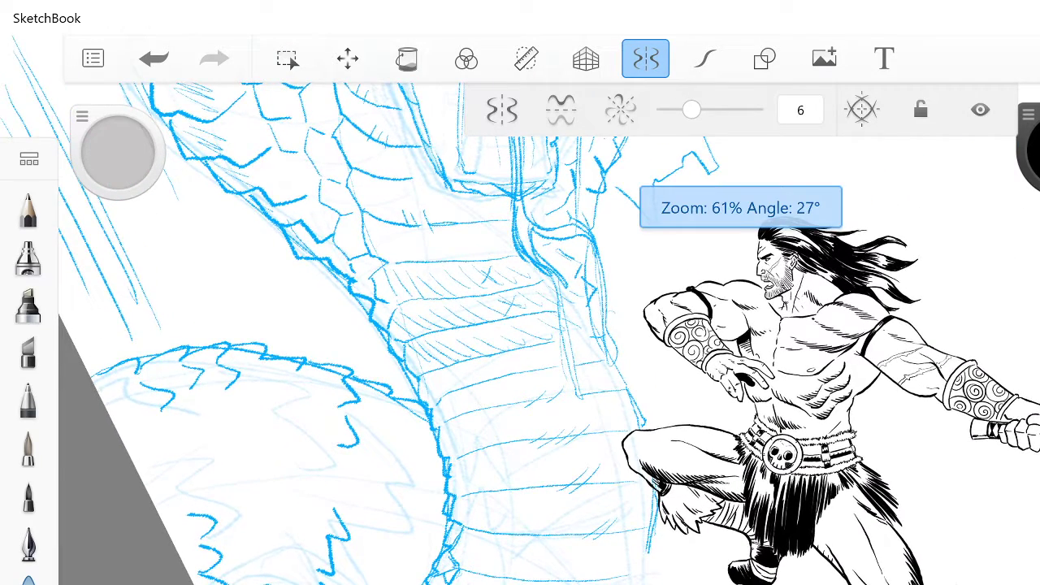
pyautogui.hotkey('ctrl', 'z')
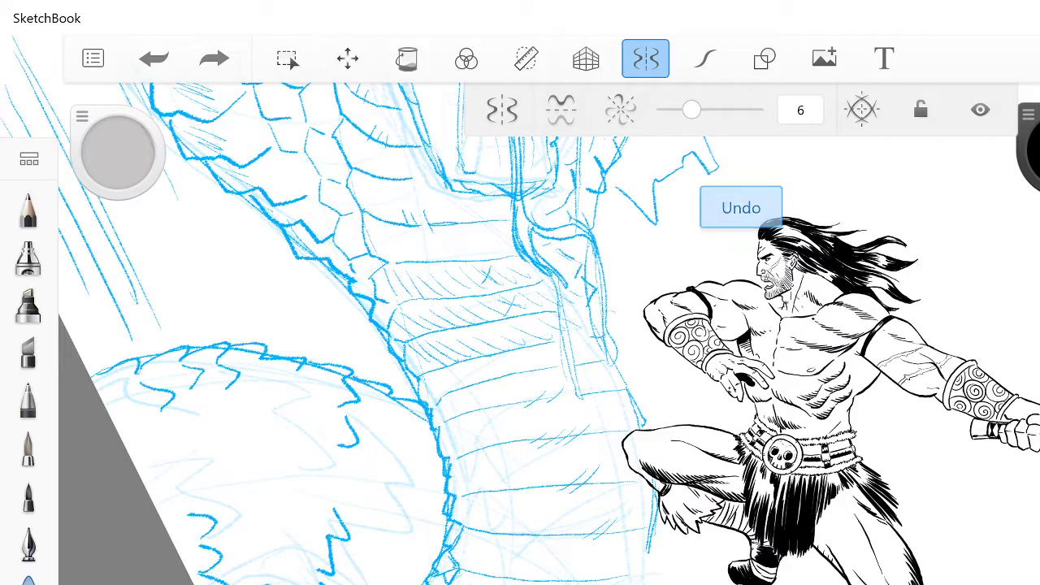
# Step: Ink short crease strokes beside the bent arm's black armband and extend the notch in the shoulder contour inward
pyautogui.scroll(5, 520, 325)
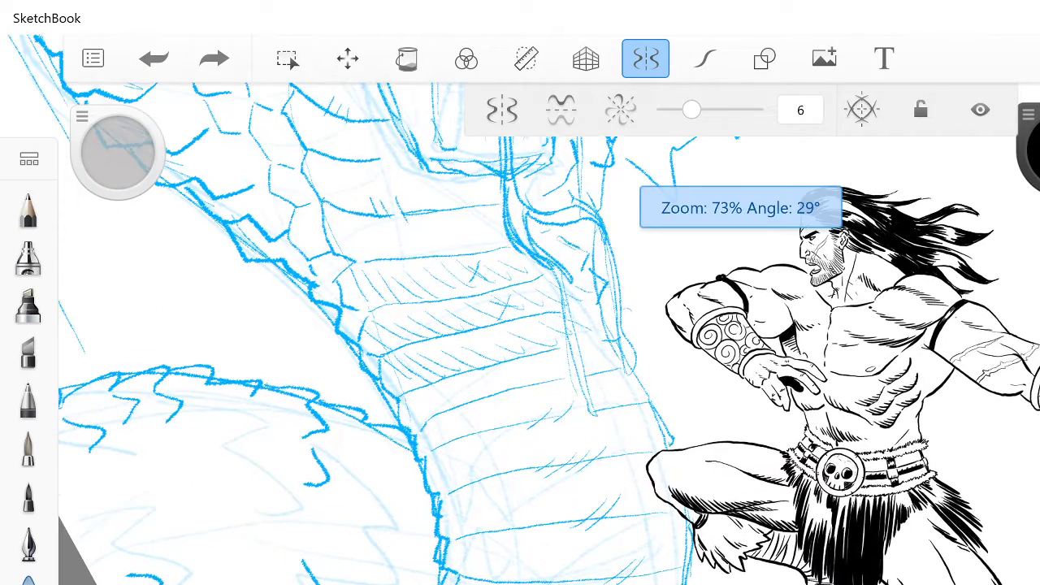
pyautogui.scroll(2, 520, 325)
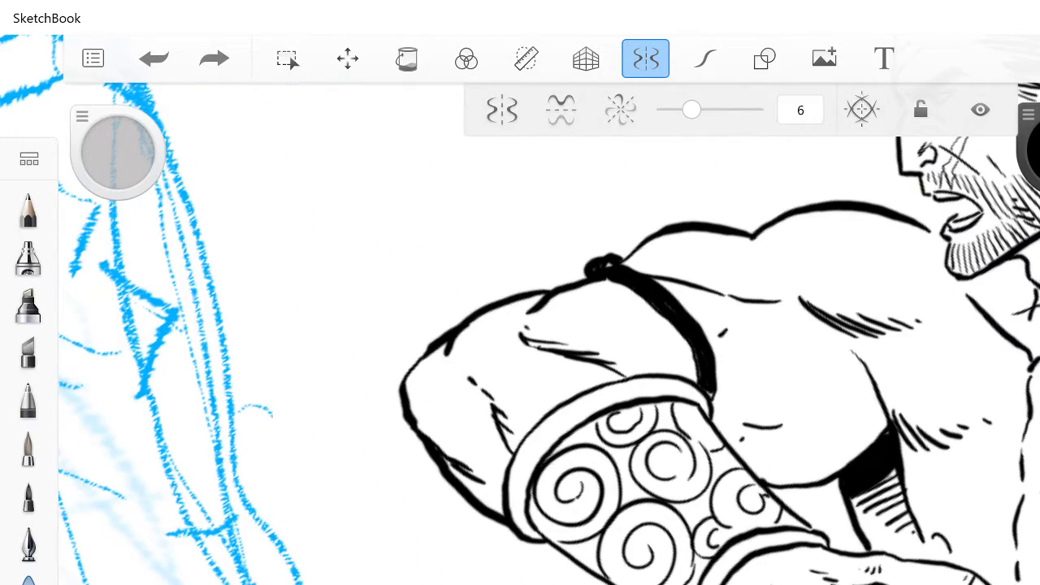
pyautogui.scroll(4, 549, 333)
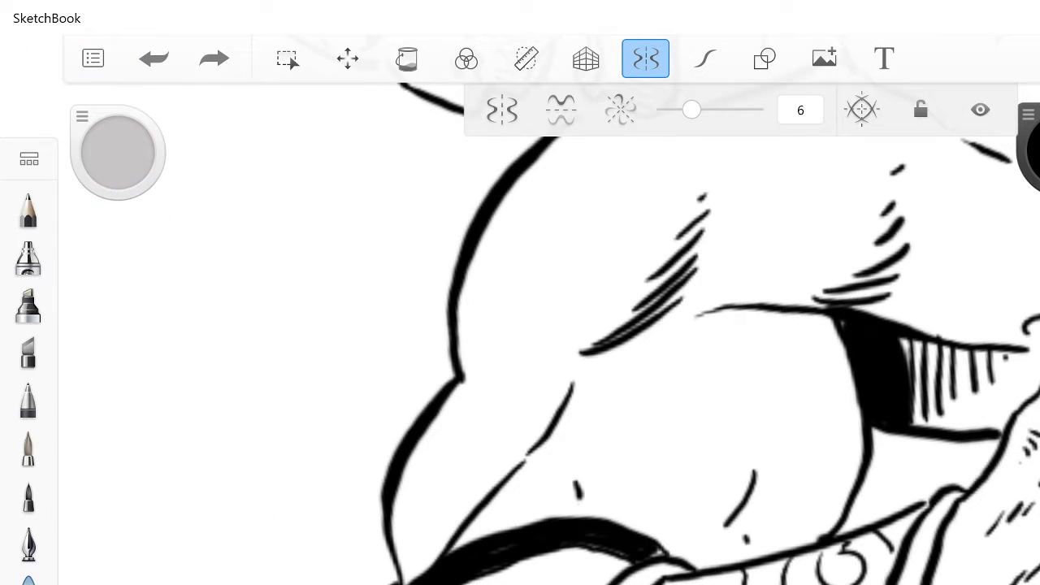
pyautogui.moveTo(577, 492)
pyautogui.mouseDown()
pyautogui.moveTo(582, 515)
pyautogui.moveTo(579, 494)
pyautogui.mouseUp()
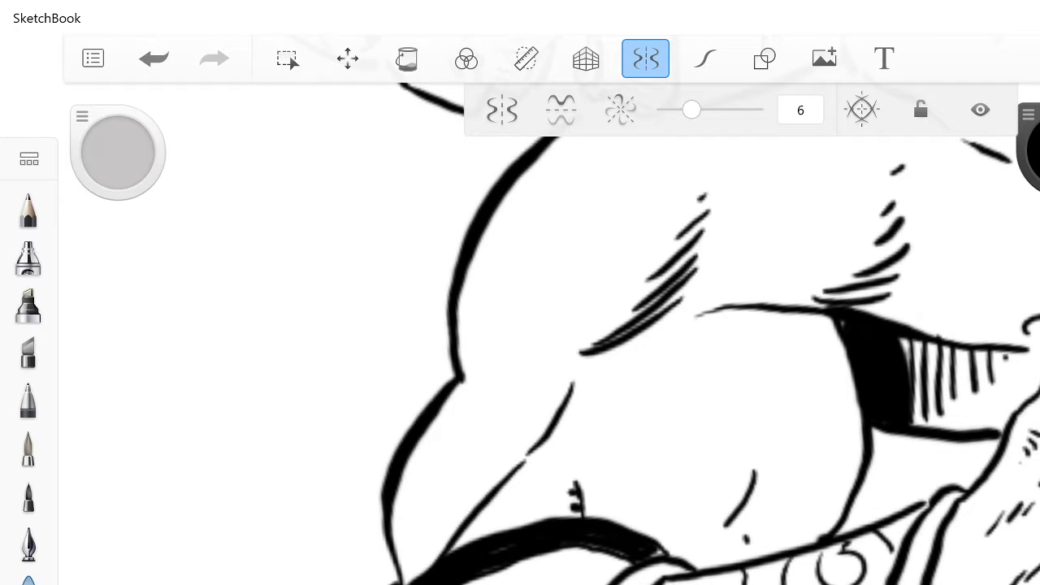
pyautogui.hotkey('ctrl', 'z')
pyautogui.scroll(3, 519, 325)
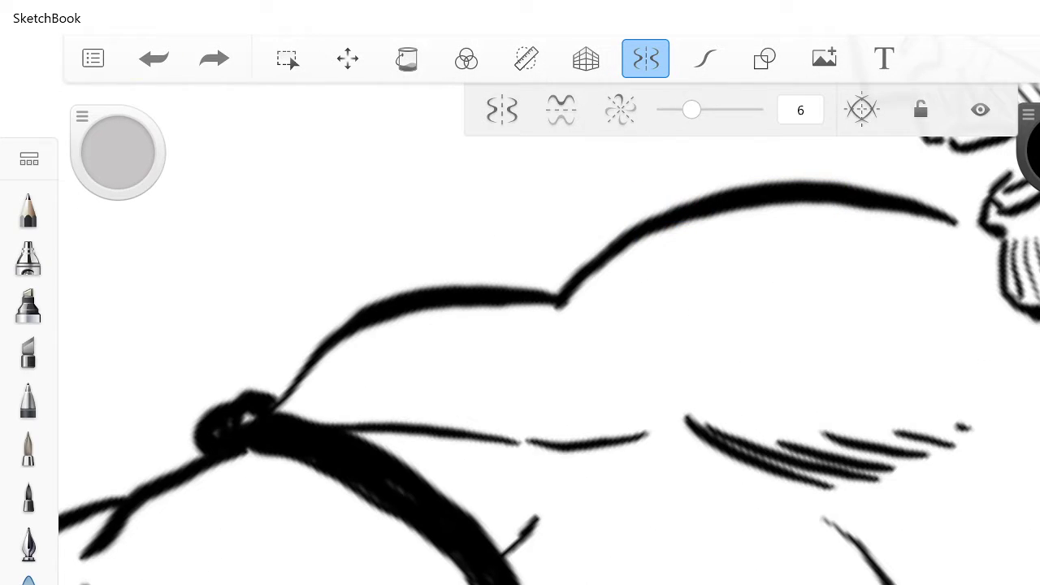
pyautogui.moveTo(533, 501); pyautogui.dragTo(500, 552)
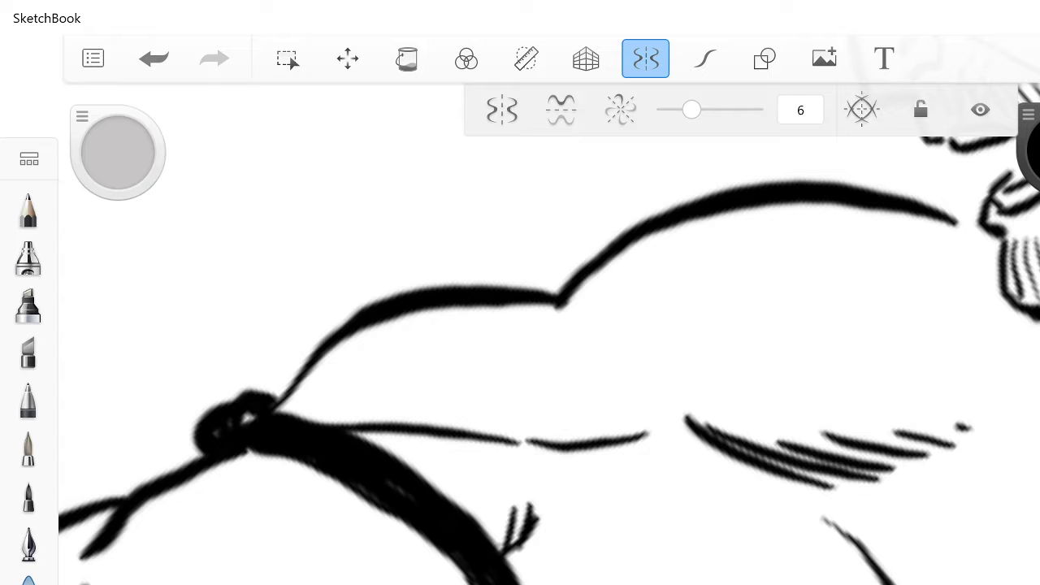
pyautogui.scroll(-3, 520, 325)
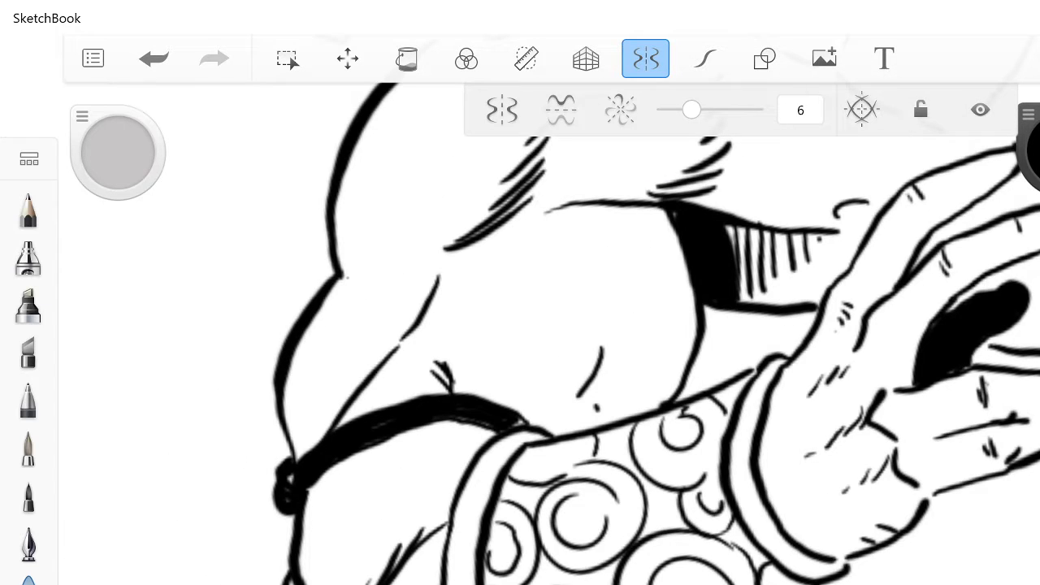
pyautogui.moveTo(339, 275); pyautogui.dragTo(365, 309)
pyautogui.scroll(-4, 520, 324)
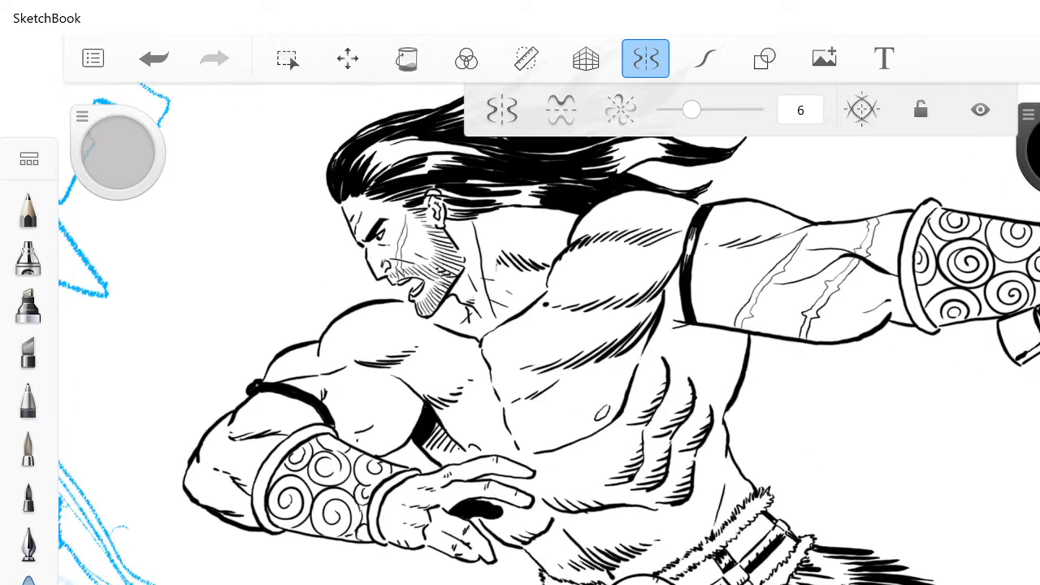
pyautogui.scroll(-4, 520, 325)
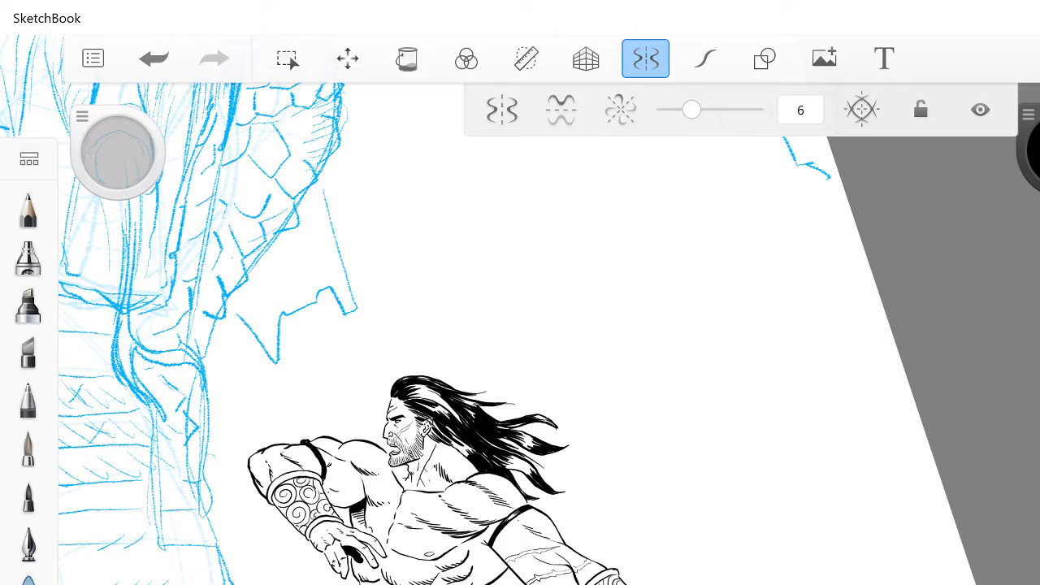
# Step: Switch the inking tool to the Felt Pen from the brush library
pyautogui.scroll(5, 520, 325)
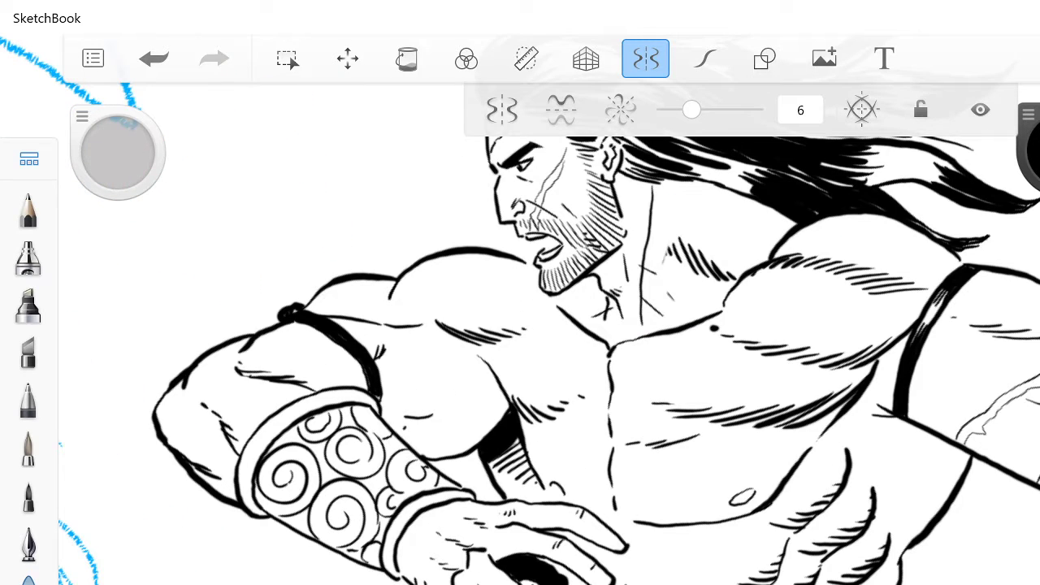
pyautogui.click(29, 158)
pyautogui.click(29, 400)
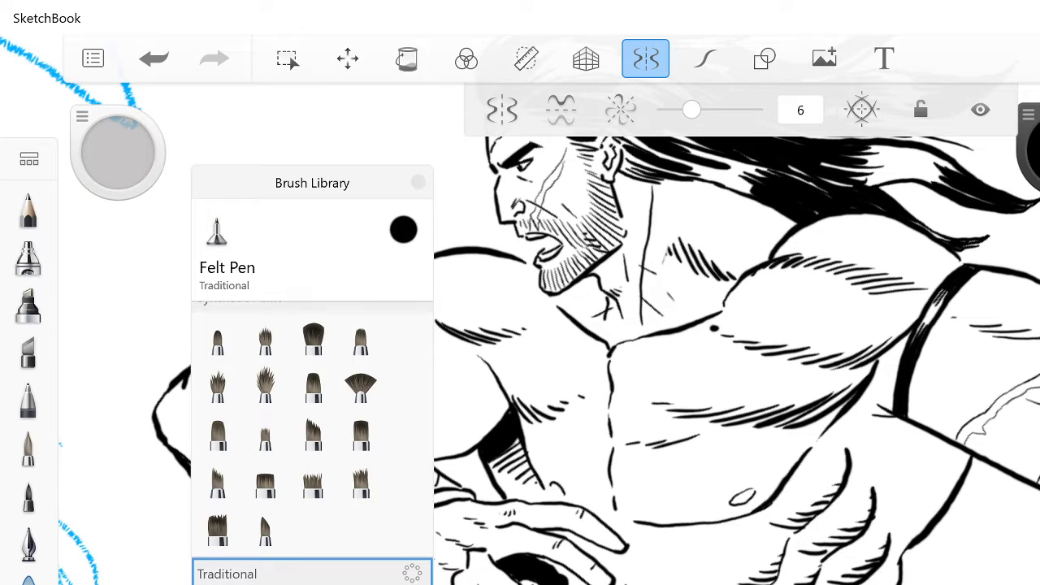
pyautogui.click(418, 182)
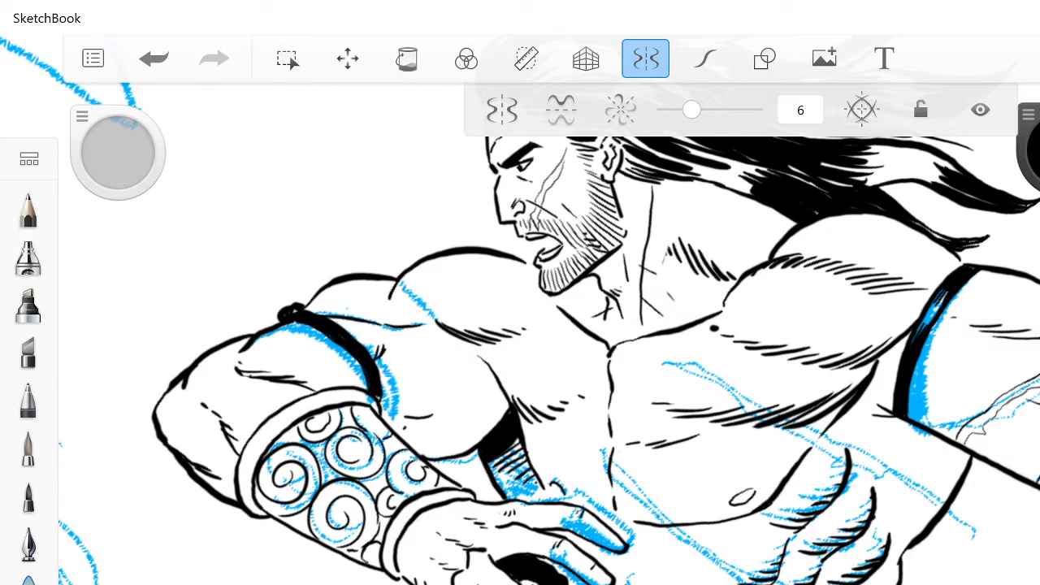
# Step: Ink a thin jagged scar across the barbarian's chest, following the blue sketch lines
pyautogui.moveTo(967, 268); pyautogui.dragTo(971, 424)
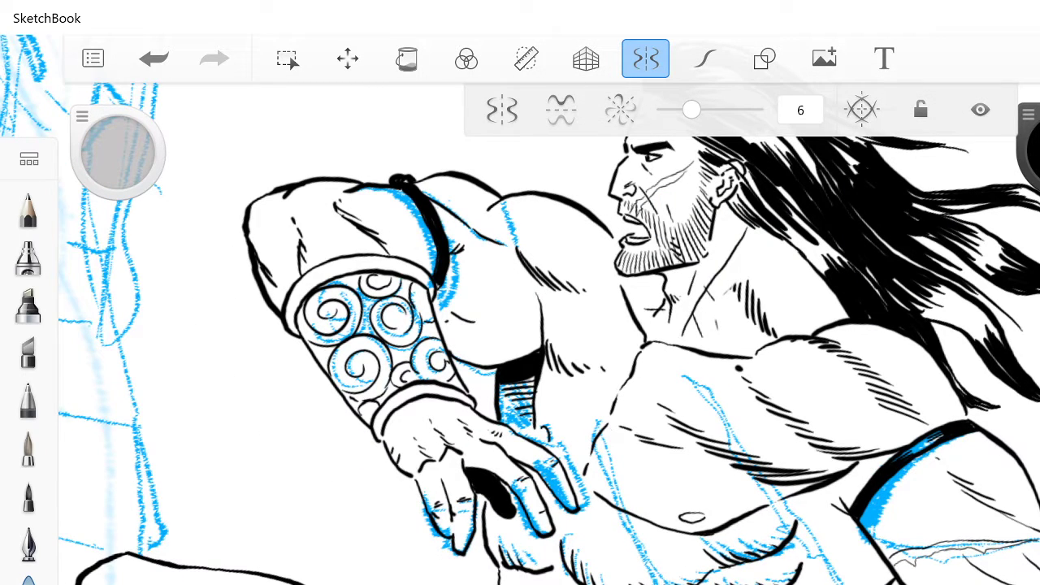
pyautogui.scroll(4, 675, 409)
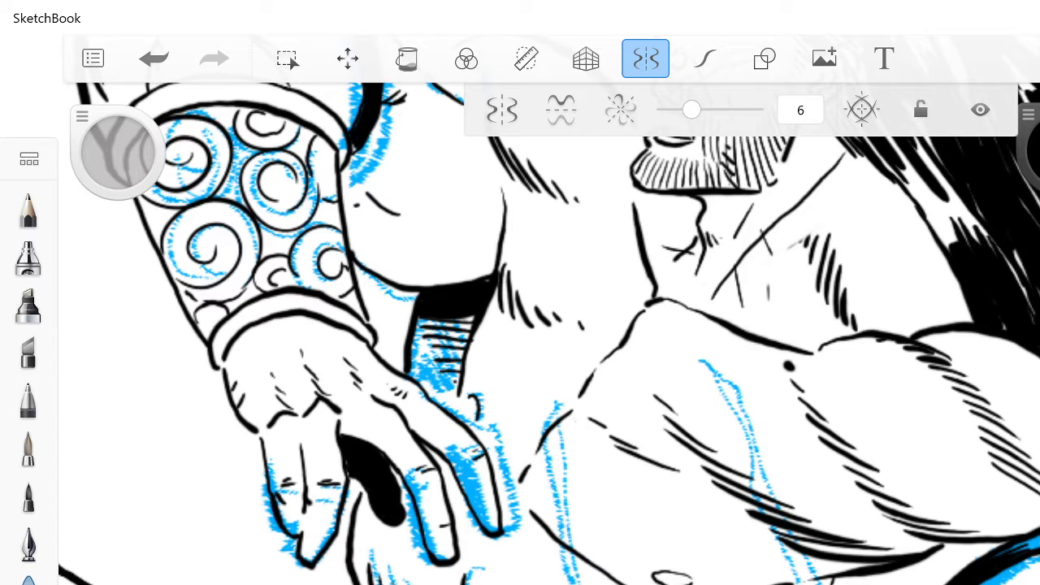
pyautogui.moveTo(792, 582); pyautogui.dragTo(757, 520)
pyautogui.moveTo(801, 546)
pyautogui.mouseDown()
pyautogui.moveTo(706, 354)
pyautogui.moveTo(718, 432)
pyautogui.moveTo(736, 445)
pyautogui.moveTo(758, 513)
pyautogui.mouseUp()
pyautogui.scroll(-8, 618, 471)
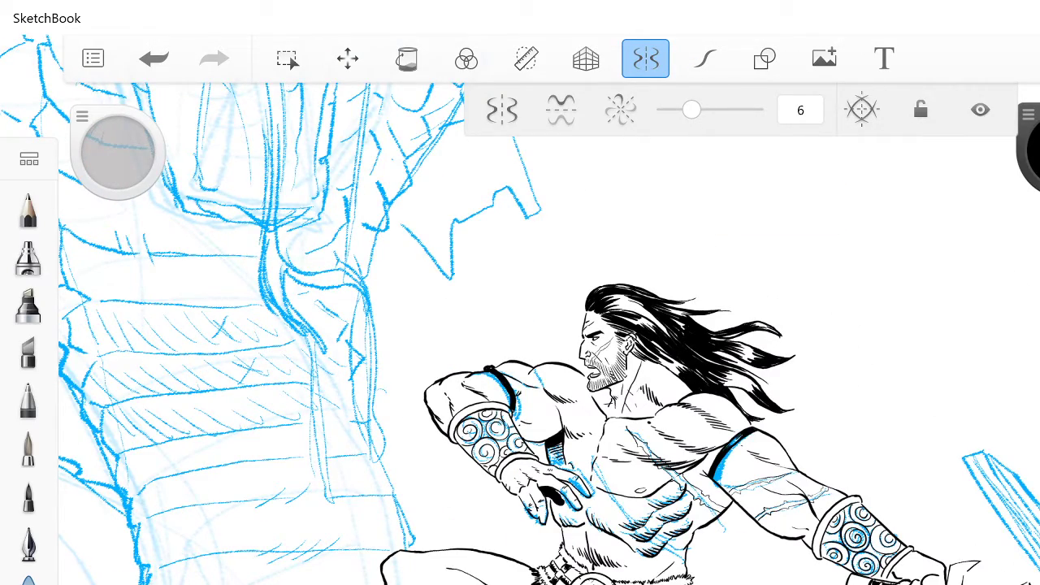
pyautogui.scroll(-2, 536, 333)
pyautogui.scroll(6, 536, 333)
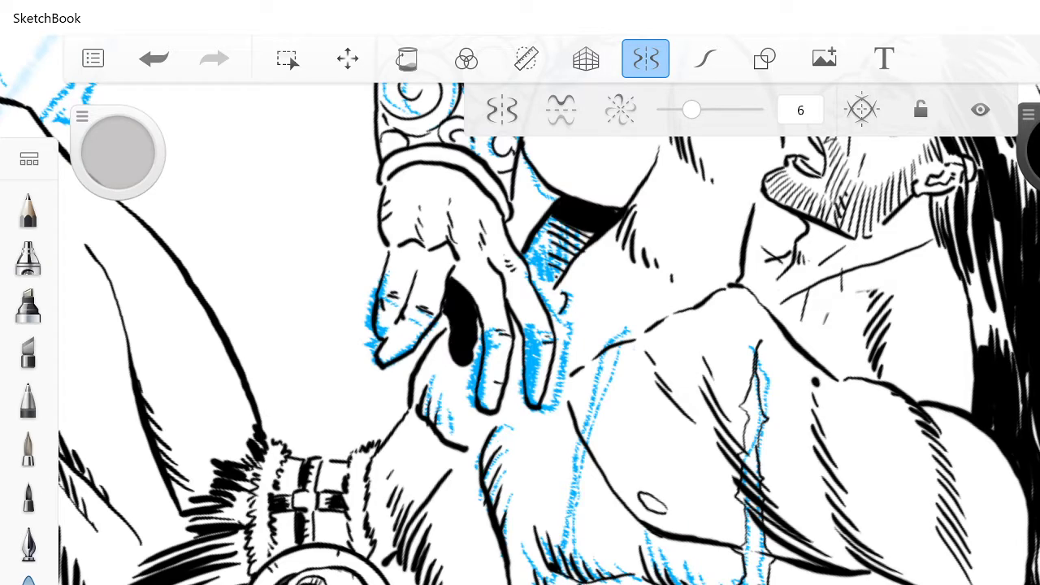
# Step: Ink another thin jagged scar line across the upper abdomen along the blue guide
pyautogui.moveTo(576, 562)
pyautogui.mouseDown()
pyautogui.moveTo(573, 463)
pyautogui.moveTo(549, 527)
pyautogui.moveTo(555, 583)
pyautogui.mouseUp()
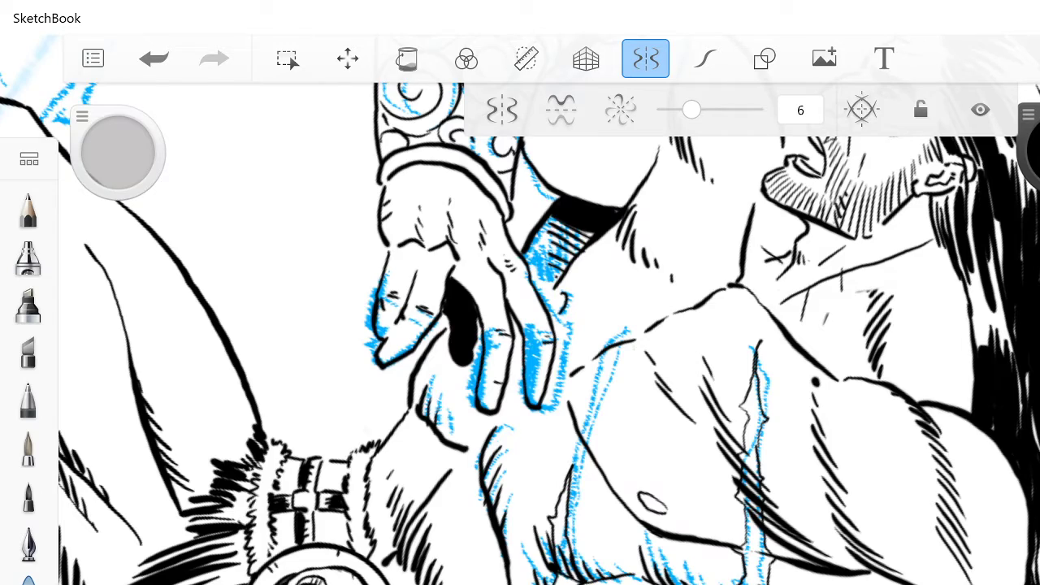
pyautogui.scroll(-5, 549, 333)
pyautogui.scroll(3, 549, 333)
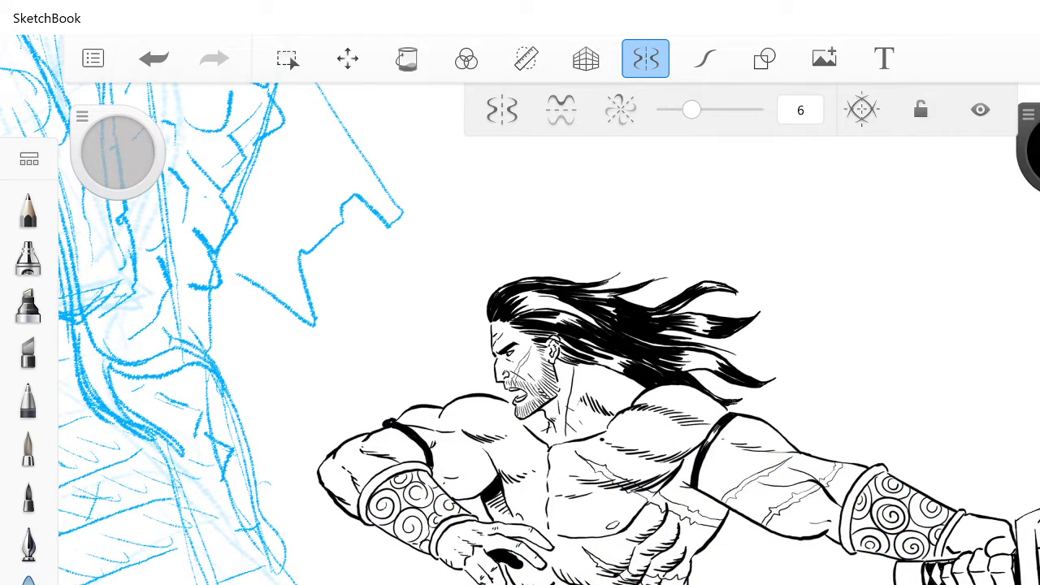
pyautogui.scroll(-5, 549, 333)
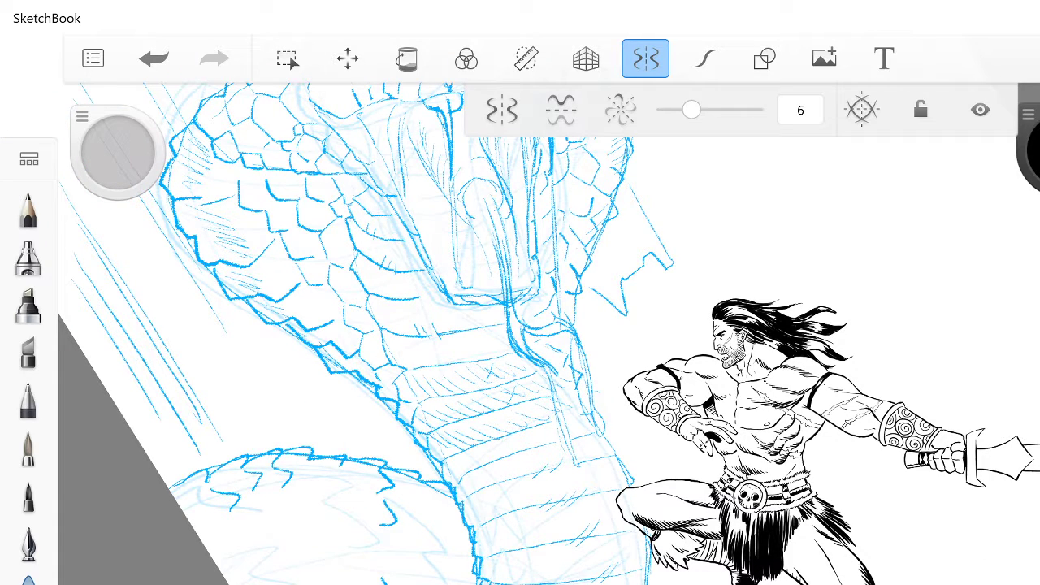
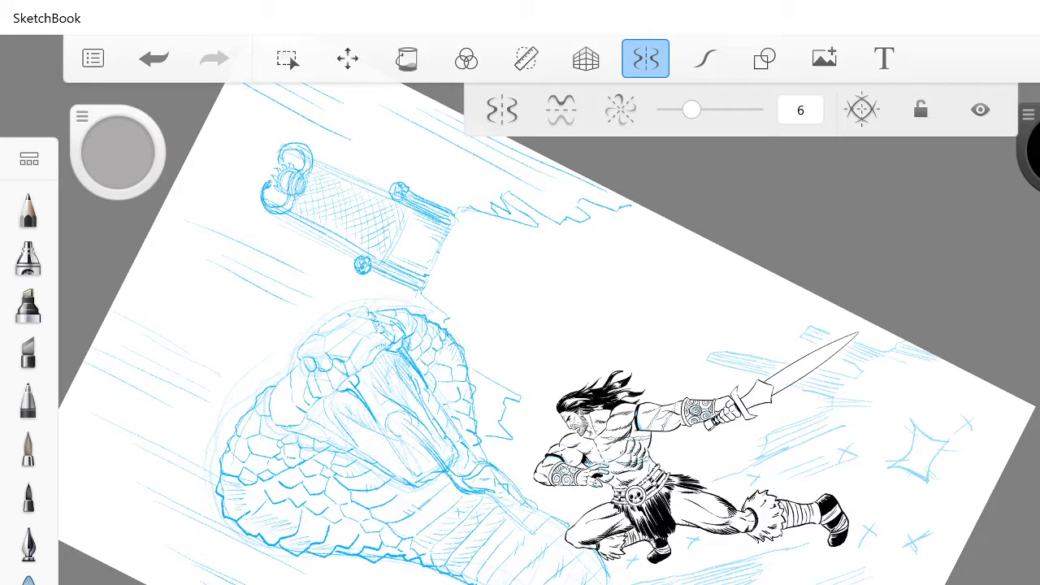
# Step: Save the sketch
pyautogui.click(93, 59)
pyautogui.click(167, 231)
pyautogui.scroll(5, 549, 333)
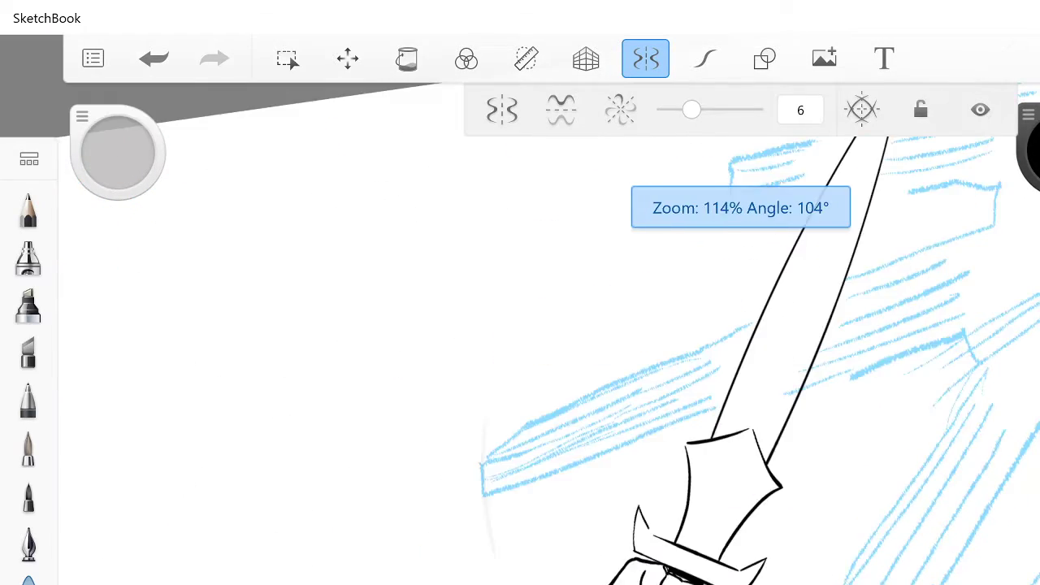
# Step: Examine the inked sword blade and the barbarian figure against the surrounding blue sketch
pyautogui.moveTo(819, 261); pyautogui.dragTo(653, 368)
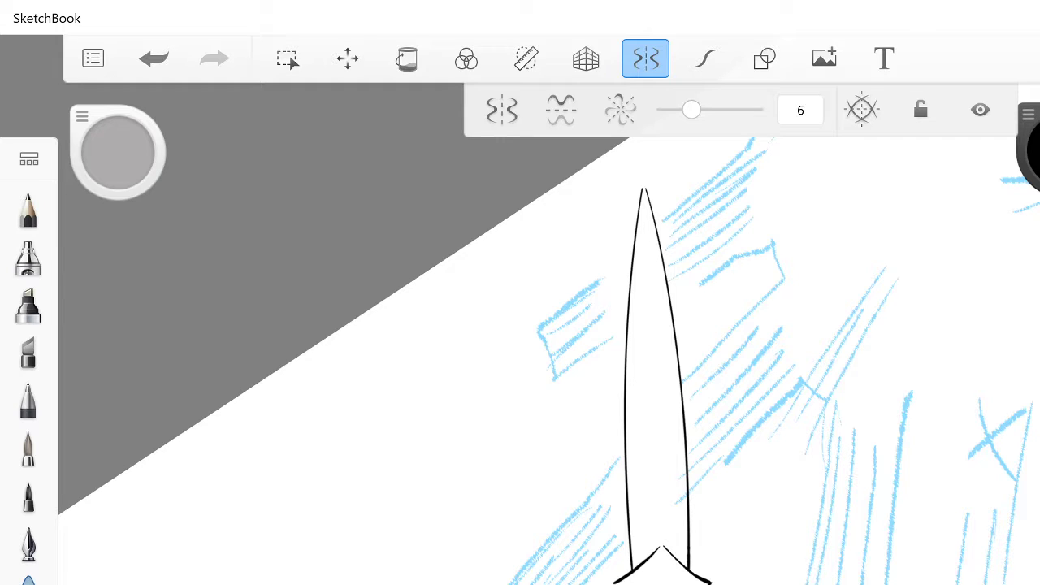
pyautogui.scroll(2, 658, 357)
pyautogui.scroll(-1, 661, 357)
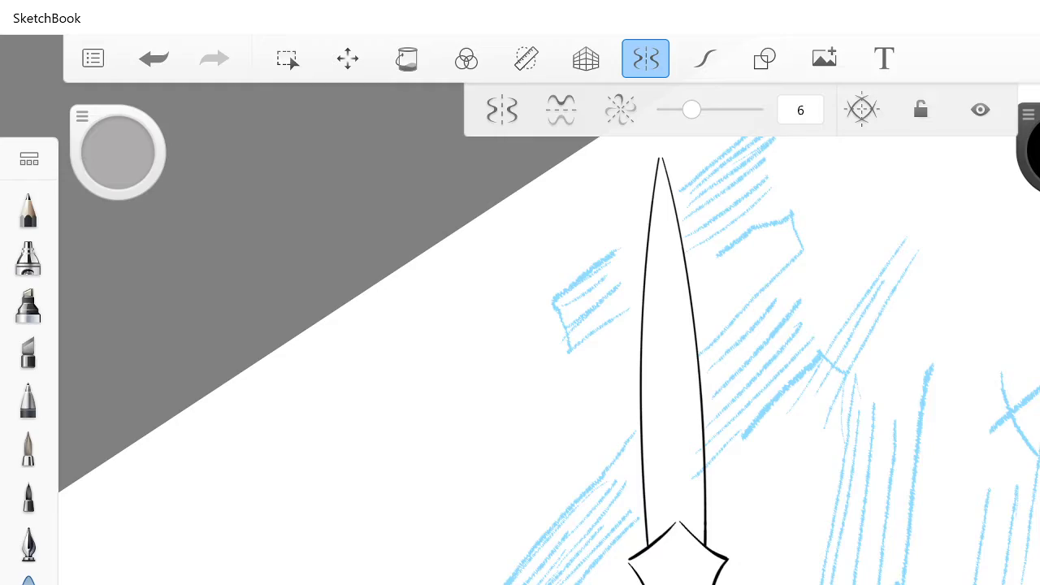
pyautogui.scroll(-5, 549, 349)
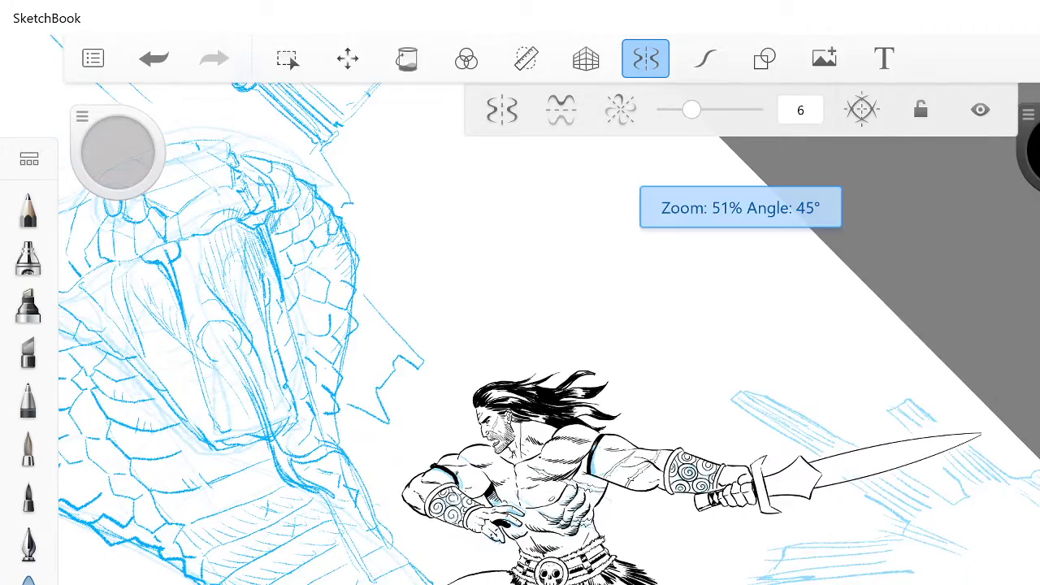
pyautogui.scroll(-3, 549, 350)
pyautogui.scroll(3, 549, 349)
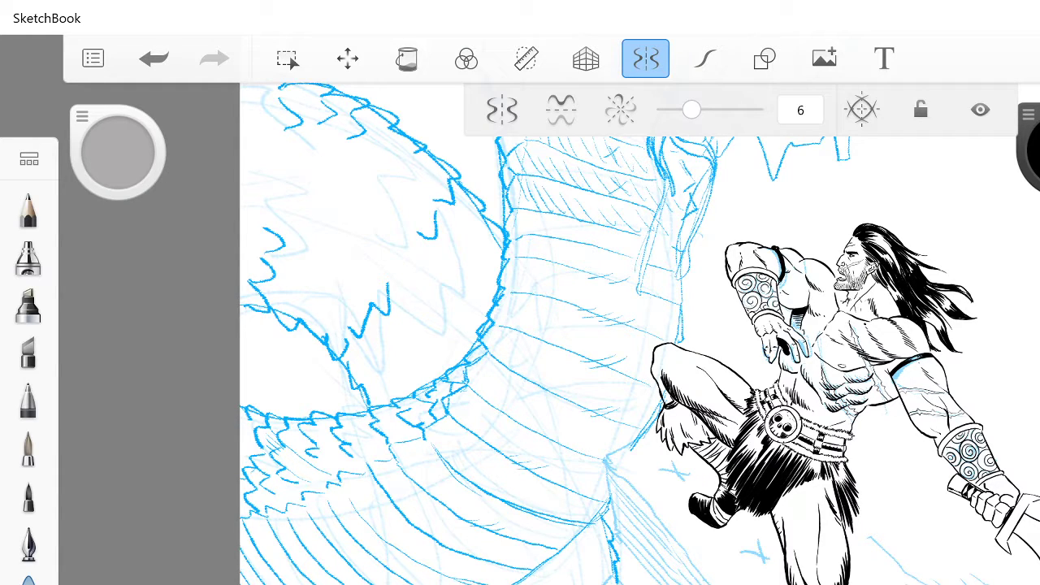
pyautogui.scroll(-3, 572, 479)
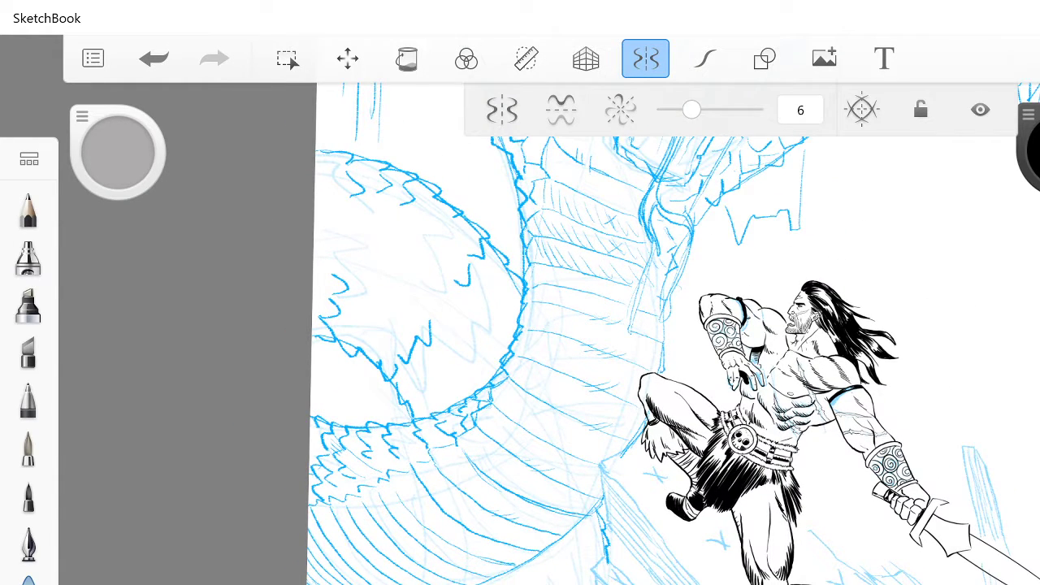
# Step: Choose the Inky brush from the Inktober set in the brush library
pyautogui.click(30, 159)
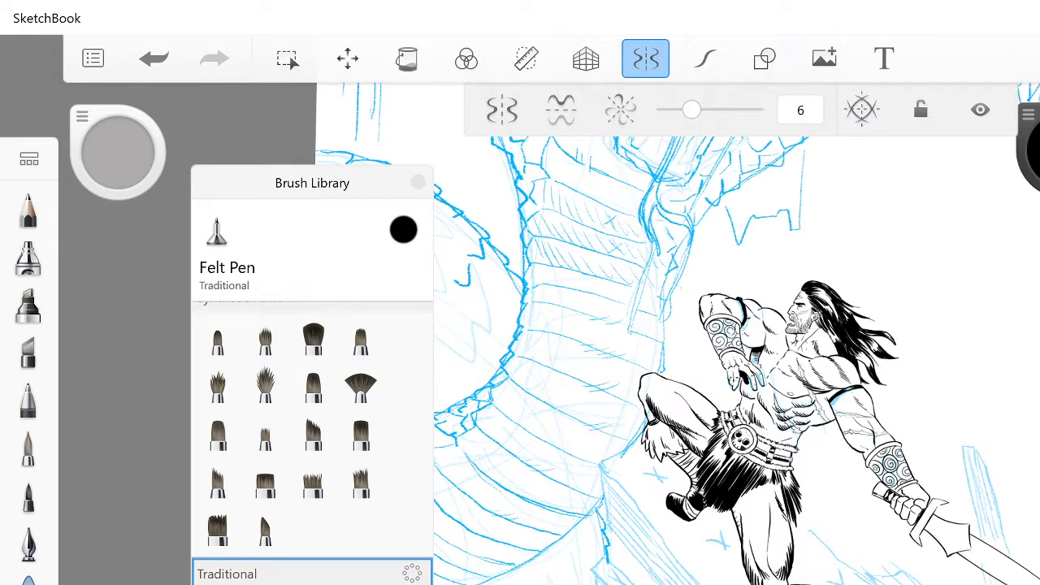
pyautogui.click(313, 337)
pyautogui.scroll(-10, 312, 443)
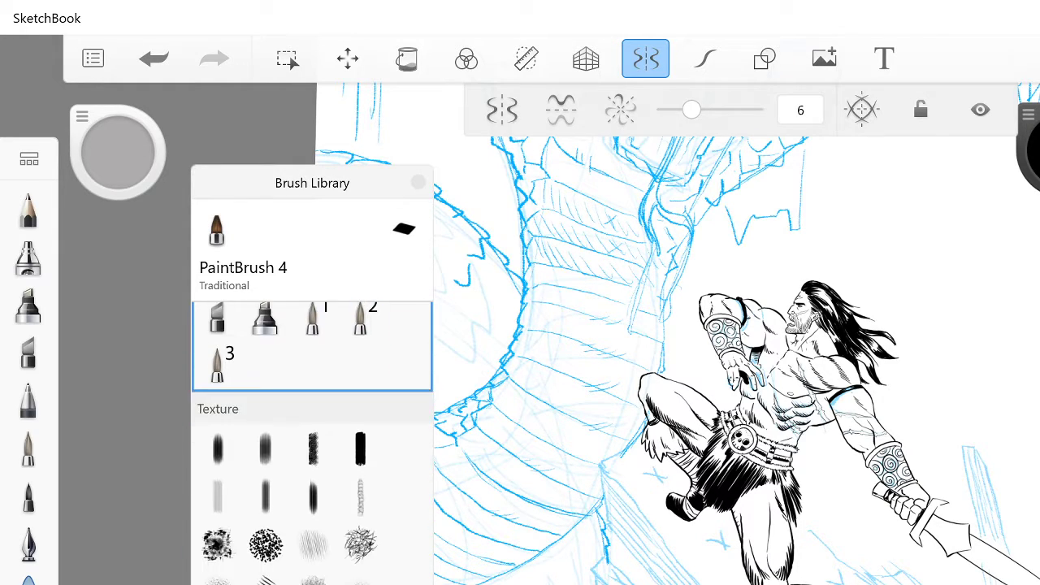
pyautogui.scroll(-15, 311, 443)
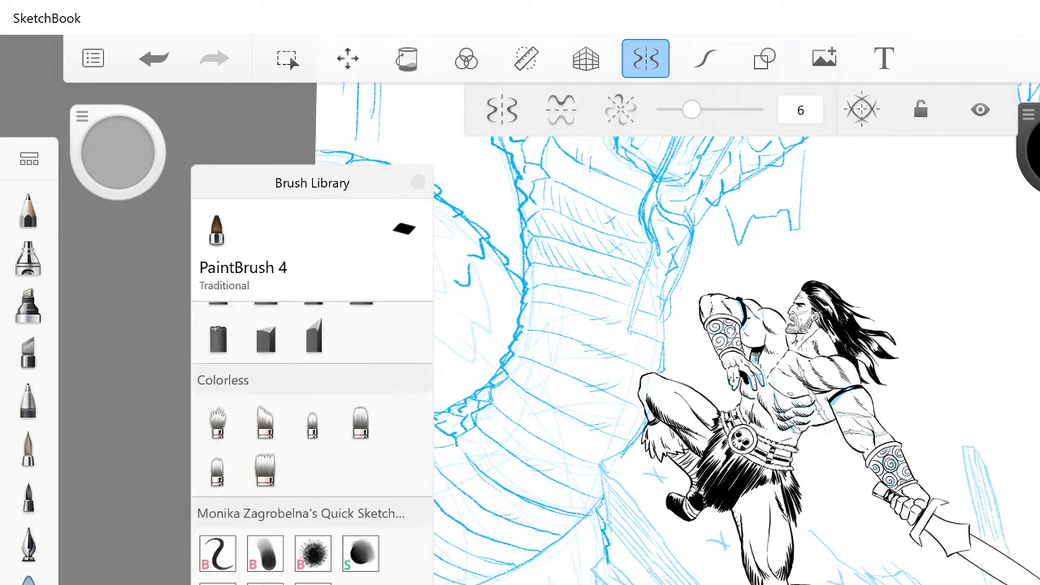
pyautogui.scroll(-5, 312, 442)
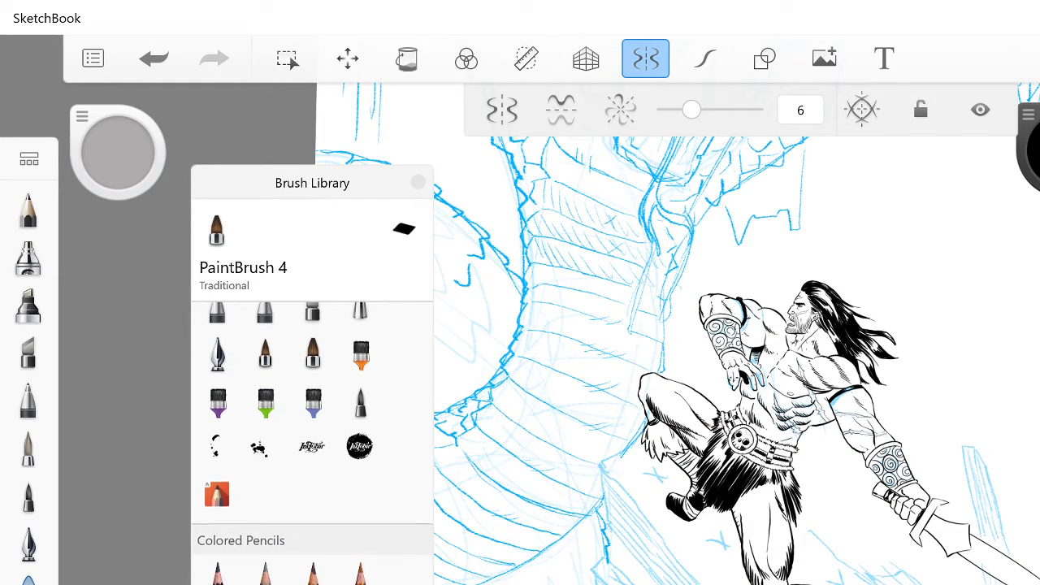
pyautogui.scroll(-5, 312, 442)
pyautogui.scroll(8, 312, 443)
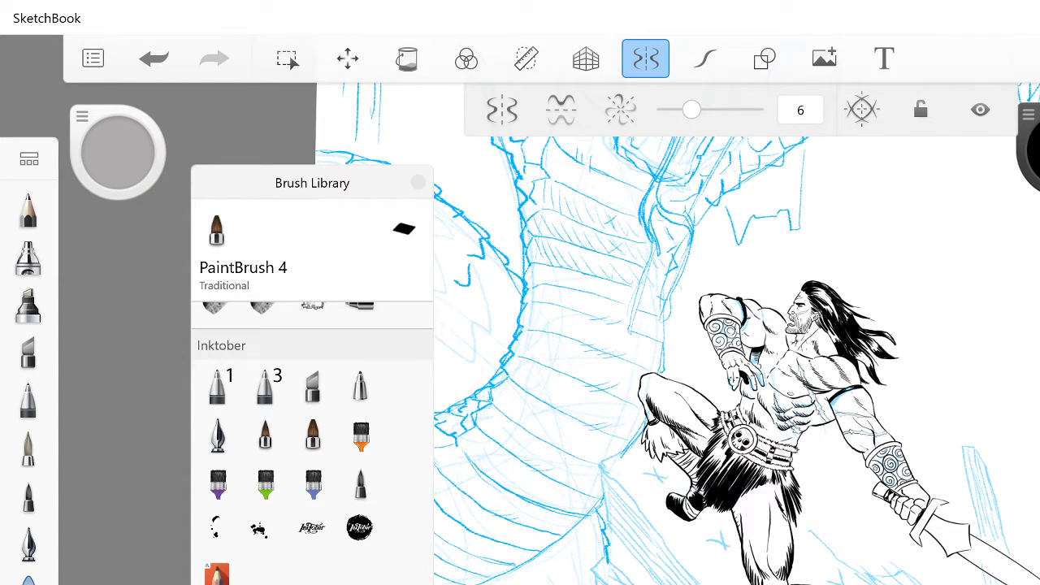
pyautogui.click(313, 433)
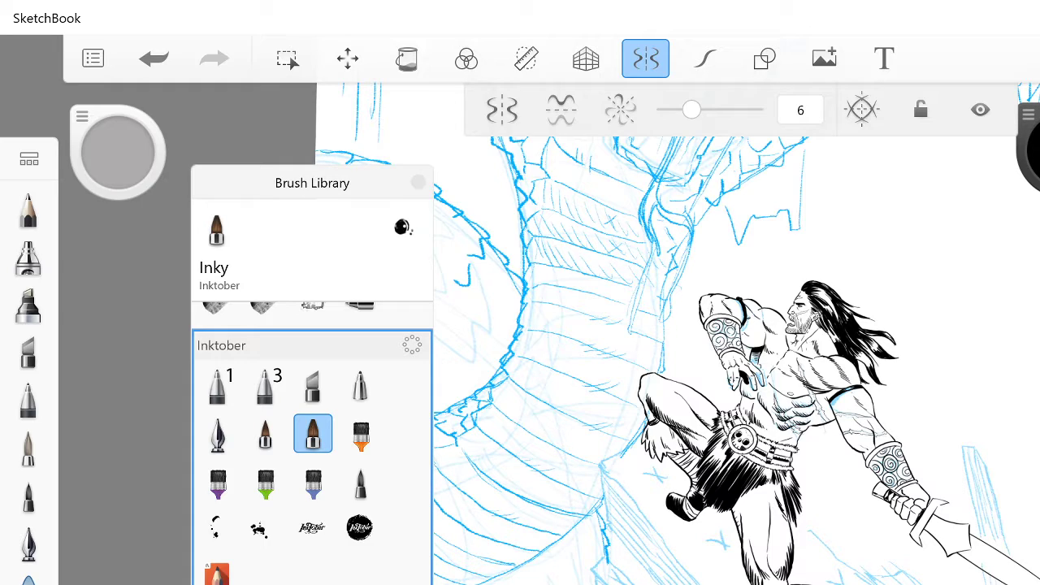
# Step: Try thick black diagonal strokes with the Inky brush along the sketched edge below the barbarian's raised foot, and undo them
pyautogui.moveTo(624, 477); pyautogui.dragTo(722, 583)
pyautogui.moveTo(641, 502); pyautogui.dragTo(710, 579)
pyautogui.moveTo(624, 485); pyautogui.dragTo(649, 515)
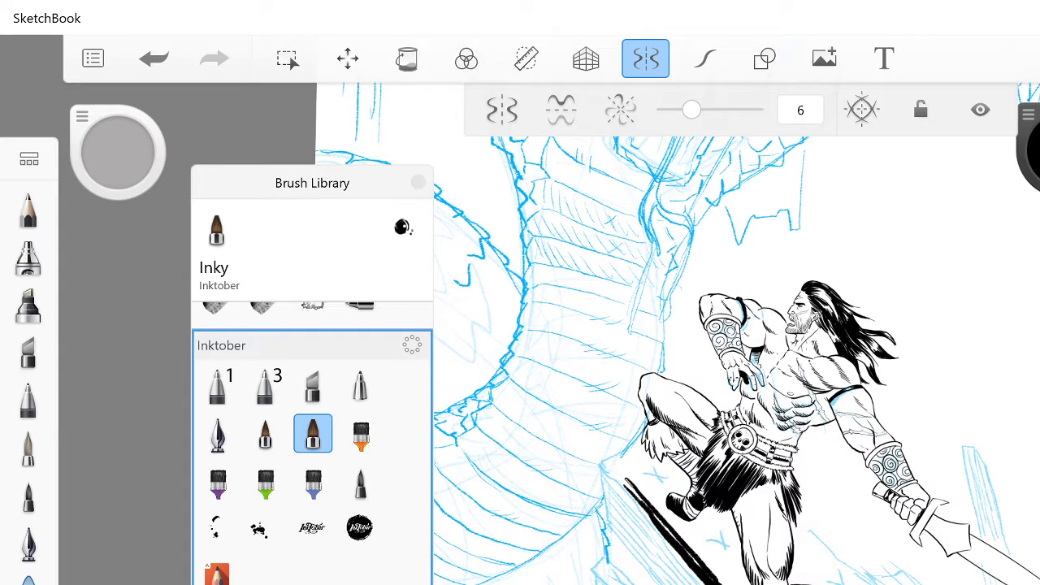
pyautogui.moveTo(614, 473); pyautogui.dragTo(684, 548)
pyautogui.moveTo(615, 462)
pyautogui.mouseDown()
pyautogui.moveTo(726, 583)
pyautogui.moveTo(697, 543)
pyautogui.mouseUp()
pyautogui.moveTo(644, 490); pyautogui.dragTo(730, 583)
pyautogui.moveTo(677, 528); pyautogui.dragTo(730, 583)
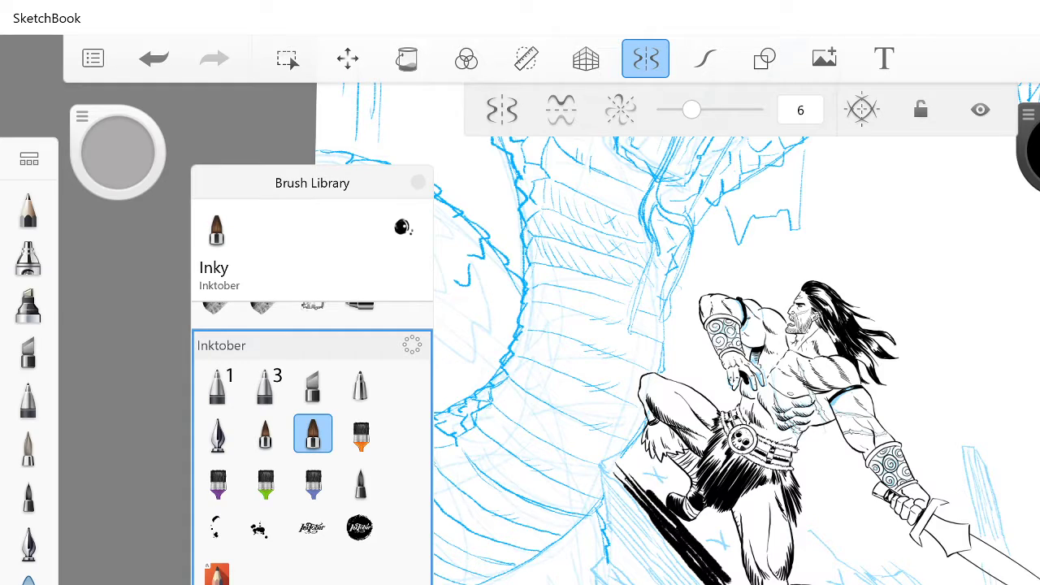
pyautogui.moveTo(680, 536); pyautogui.dragTo(708, 569)
pyautogui.scroll(5, 670, 559)
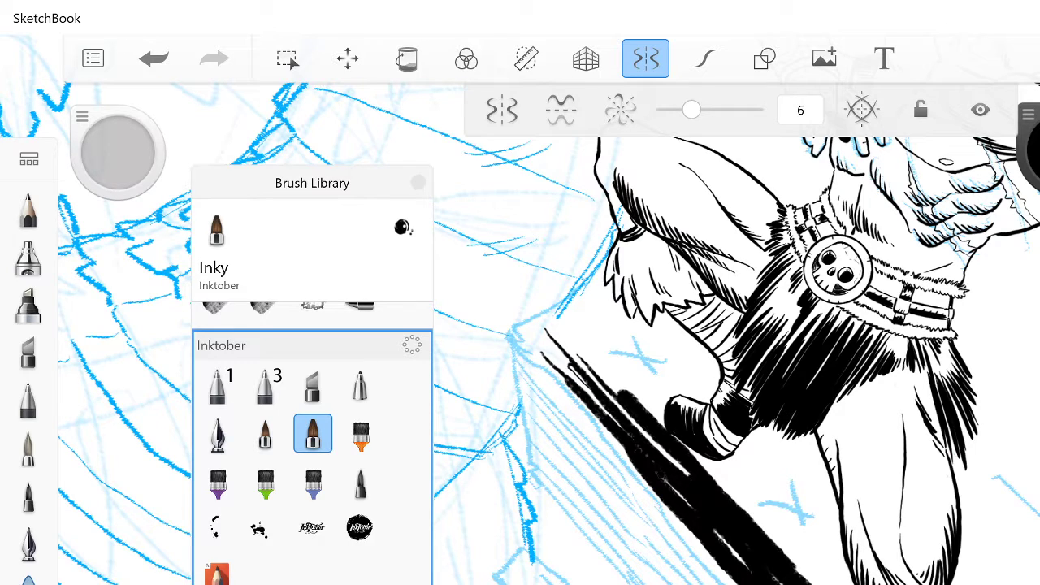
pyautogui.hotkey('ctrl', 'z')
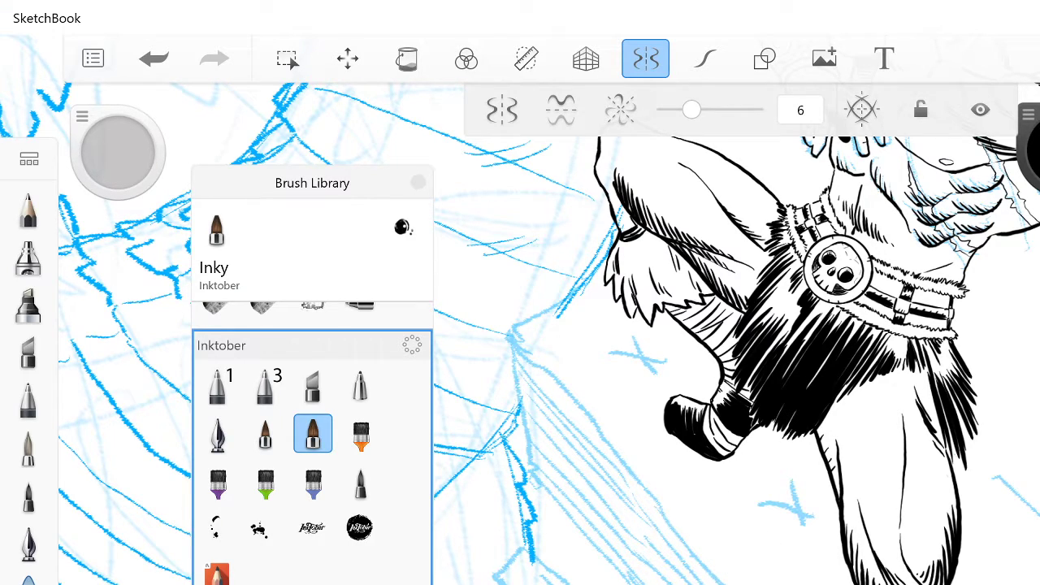
# Step: Try a stroke with the Rock Blocker brush from Jason's Free Fantasy Art Set below the raised boot, and undo it
pyautogui.scroll(-15, 313, 443)
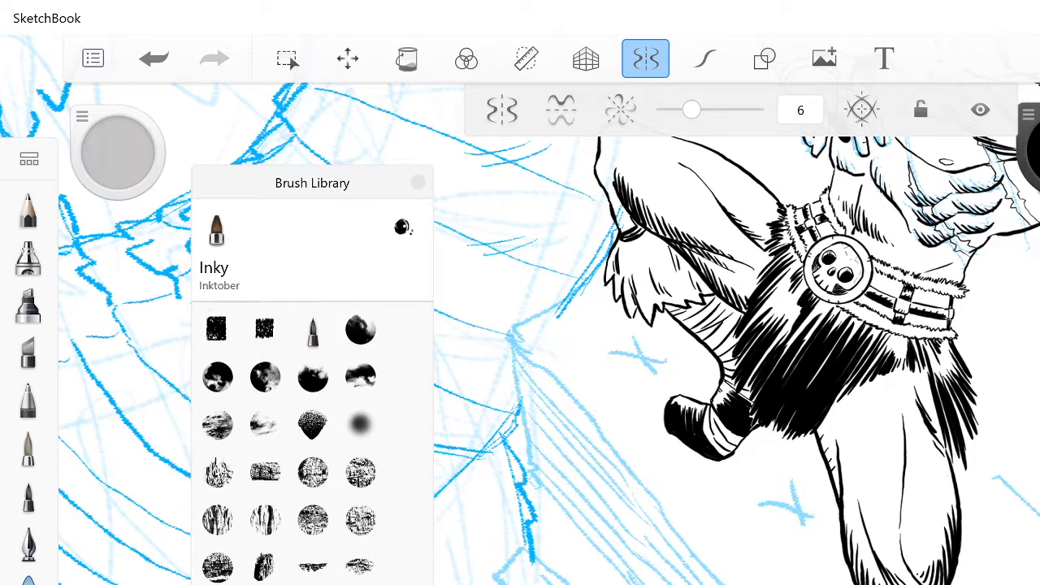
pyautogui.scroll(-3, 313, 443)
pyautogui.scroll(3, 313, 442)
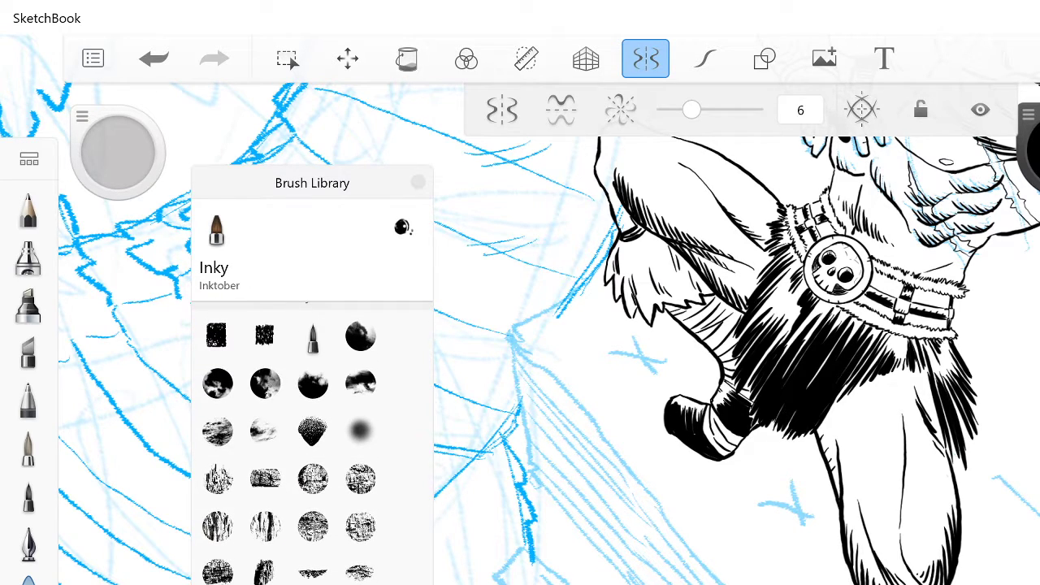
pyautogui.click(313, 432)
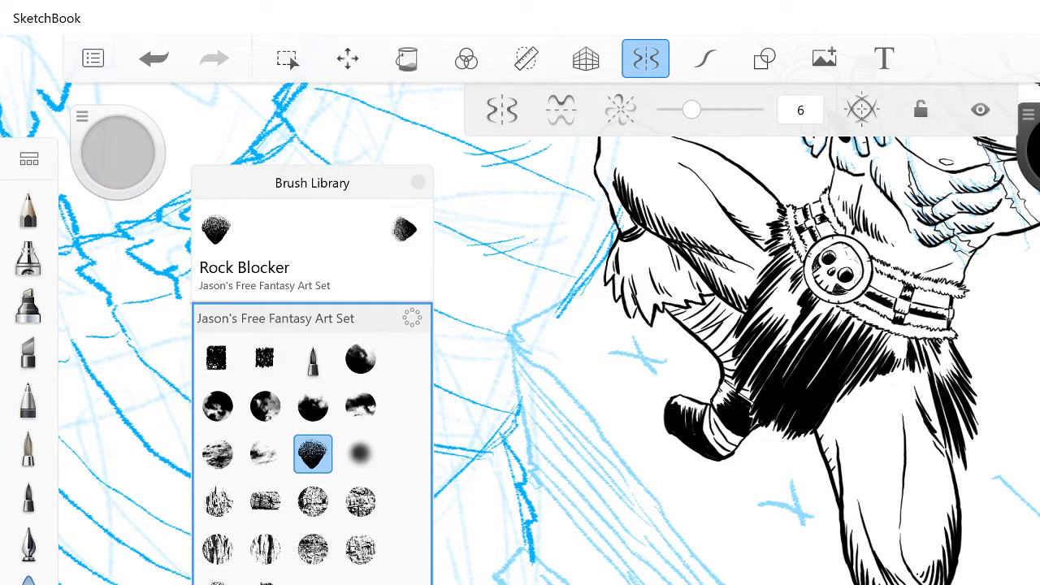
pyautogui.moveTo(735, 539)
pyautogui.mouseDown()
pyautogui.moveTo(768, 578)
pyautogui.moveTo(676, 492)
pyautogui.mouseUp()
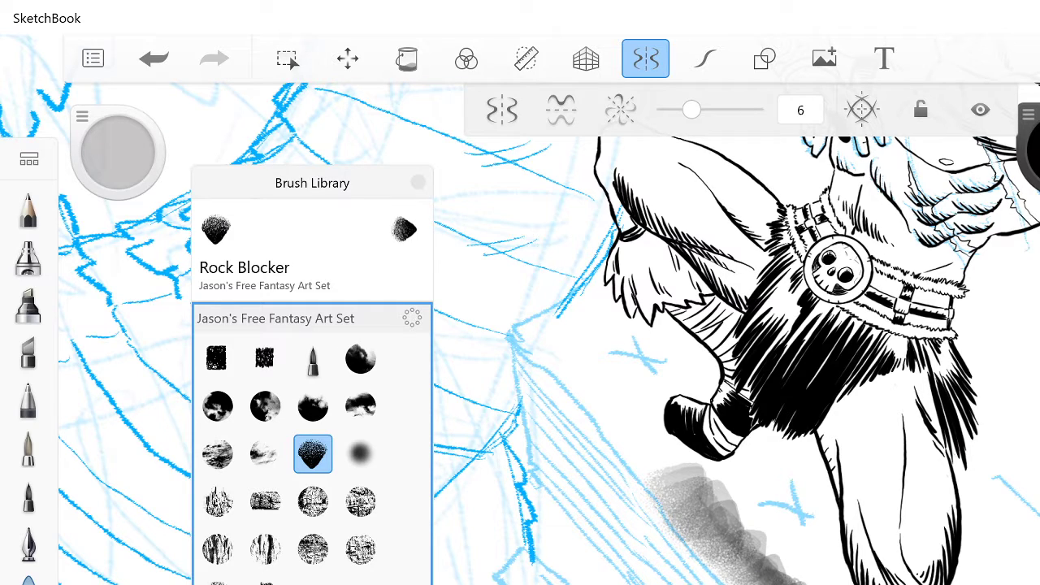
pyautogui.hotkey('ctrl', 'z')
# Step: Try a long diagonal stroke with the Paint Rake brush from Jason's Art Brushes below the raised boot, and undo it
pyautogui.scroll(-10, 313, 443)
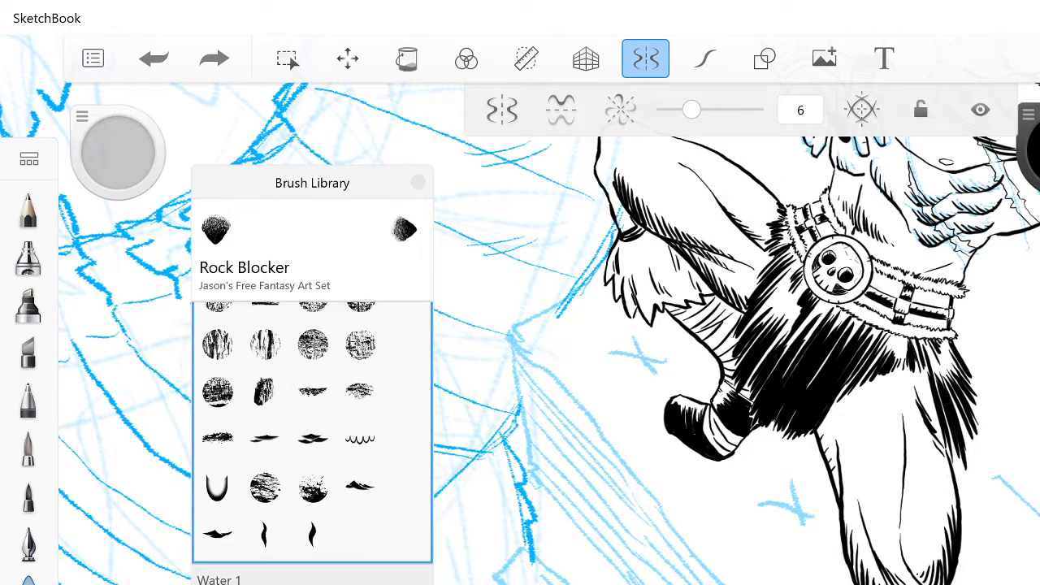
pyautogui.scroll(-5, 313, 443)
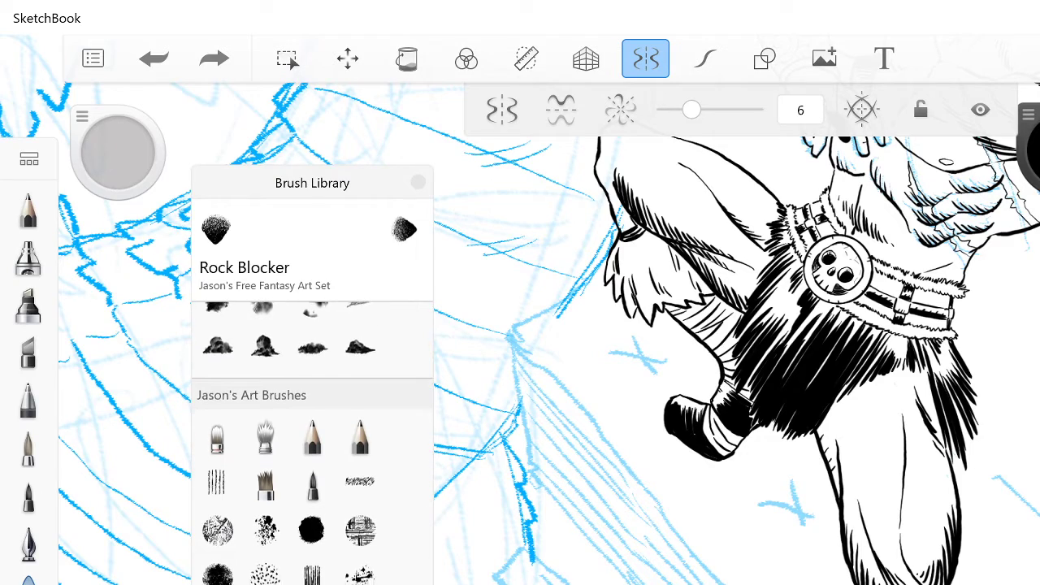
pyautogui.click(313, 505)
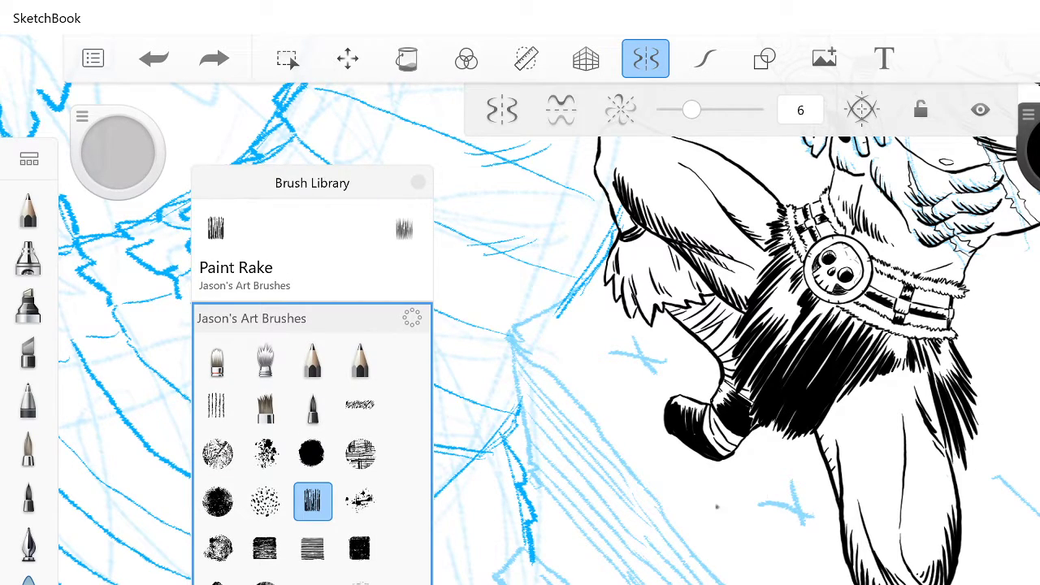
pyautogui.moveTo(693, 481)
pyautogui.mouseDown()
pyautogui.moveTo(796, 583)
pyautogui.moveTo(690, 491)
pyautogui.mouseUp()
pyautogui.moveTo(670, 481)
pyautogui.mouseDown()
pyautogui.moveTo(767, 583)
pyautogui.moveTo(639, 460)
pyautogui.mouseUp()
pyautogui.moveTo(639, 460)
pyautogui.mouseDown()
pyautogui.moveTo(768, 583)
pyautogui.moveTo(607, 416)
pyautogui.mouseUp()
pyautogui.moveTo(608, 416); pyautogui.dragTo(768, 583)
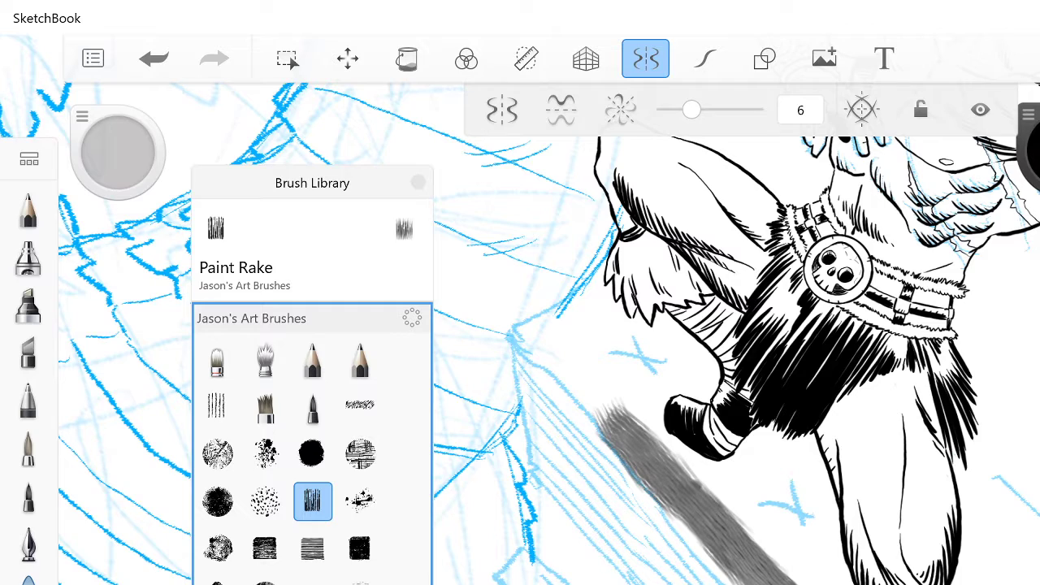
pyautogui.hotkey('ctrl', 'z')
pyautogui.hotkey('ctrl', 'z')
pyautogui.hotkey('ctrl', 'z')
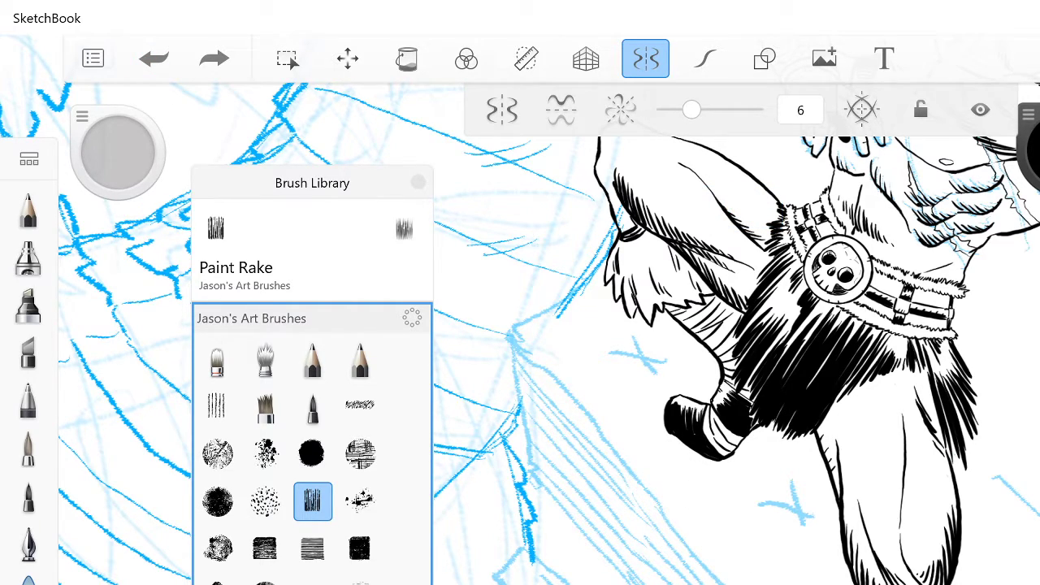
# Step: Try a diagonal stroke with the Smooth Blocky Painter brush along the same sketched edge, and undo it
pyautogui.click(313, 548)
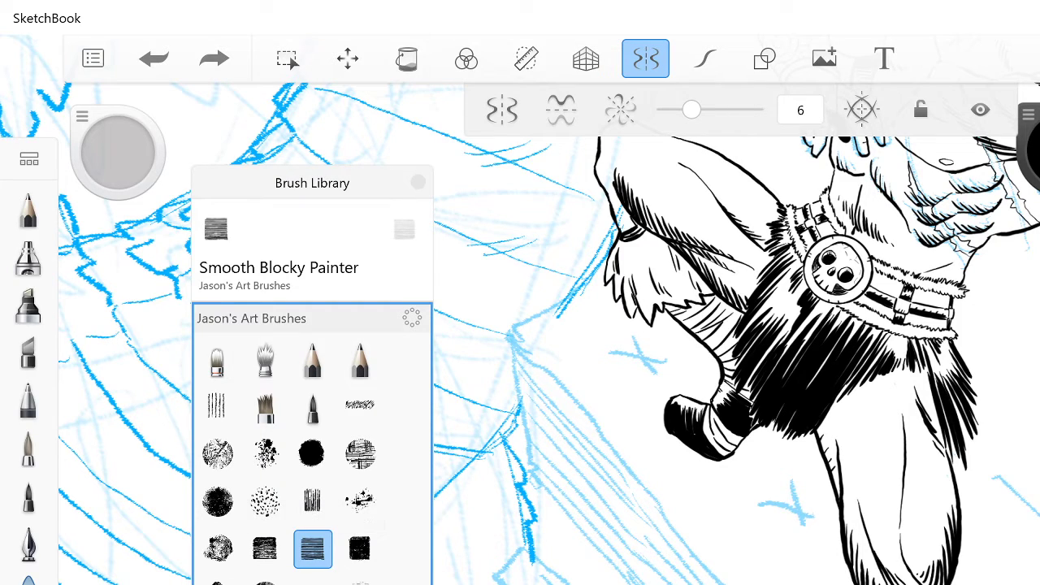
pyautogui.moveTo(637, 445)
pyautogui.mouseDown()
pyautogui.moveTo(744, 548)
pyautogui.moveTo(800, 580)
pyautogui.mouseUp()
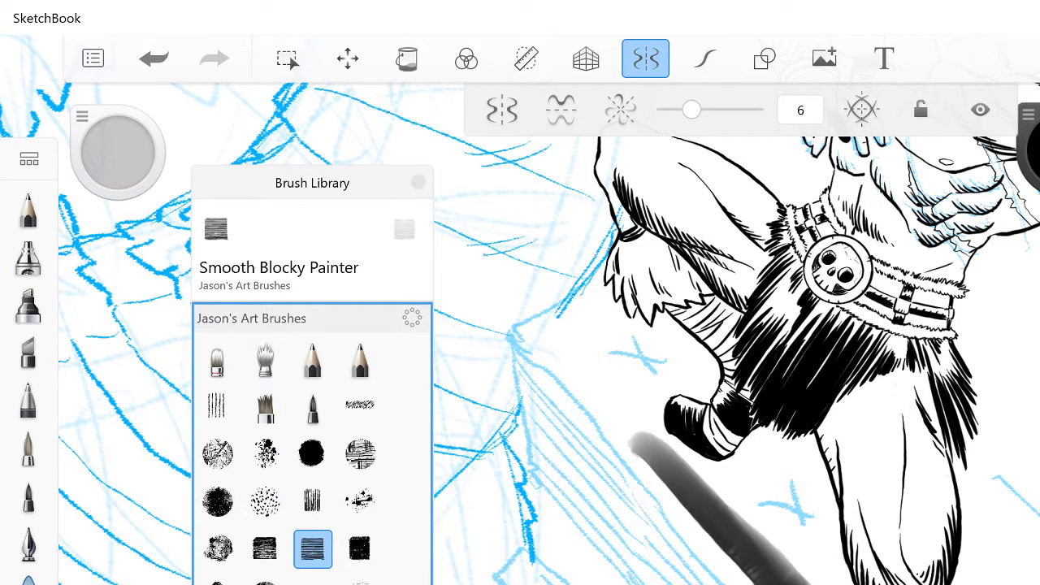
pyautogui.hotkey('ctrl', 'z')
# Step: Choose the Texture Brush from the Inkered set in the brush library
pyautogui.click(218, 501)
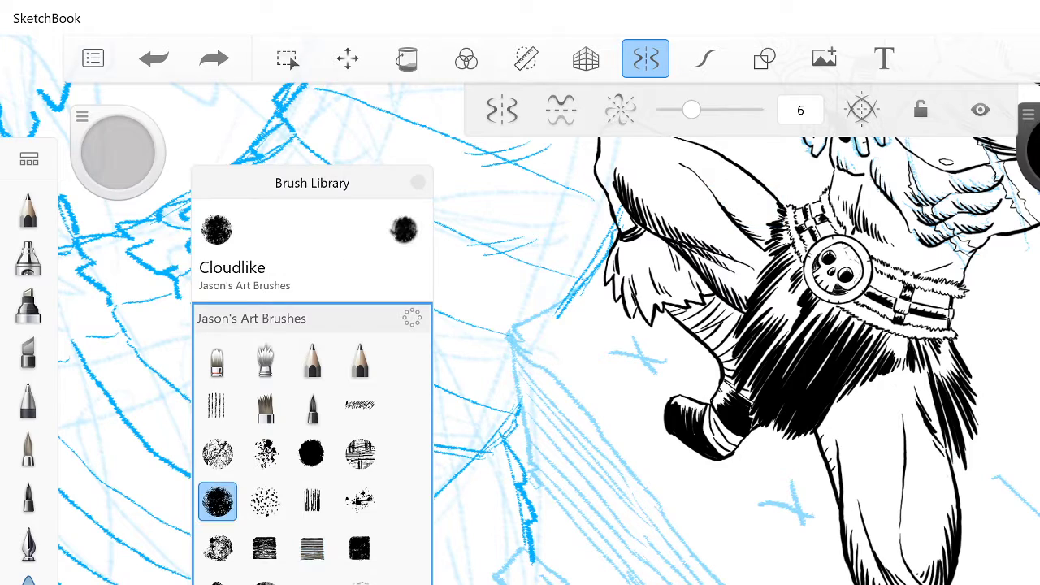
pyautogui.scroll(-3, 312, 443)
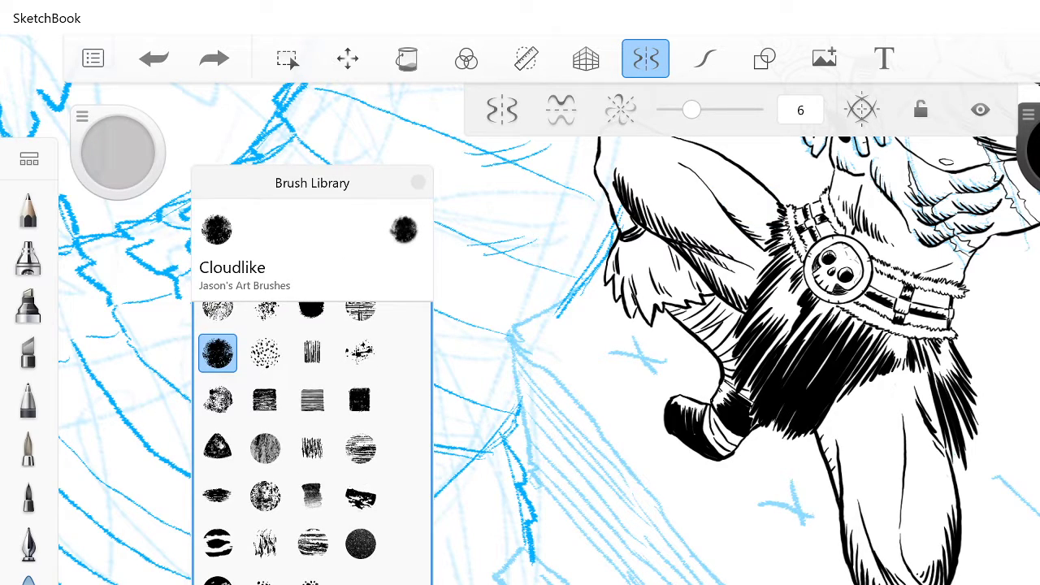
pyautogui.scroll(-10, 312, 442)
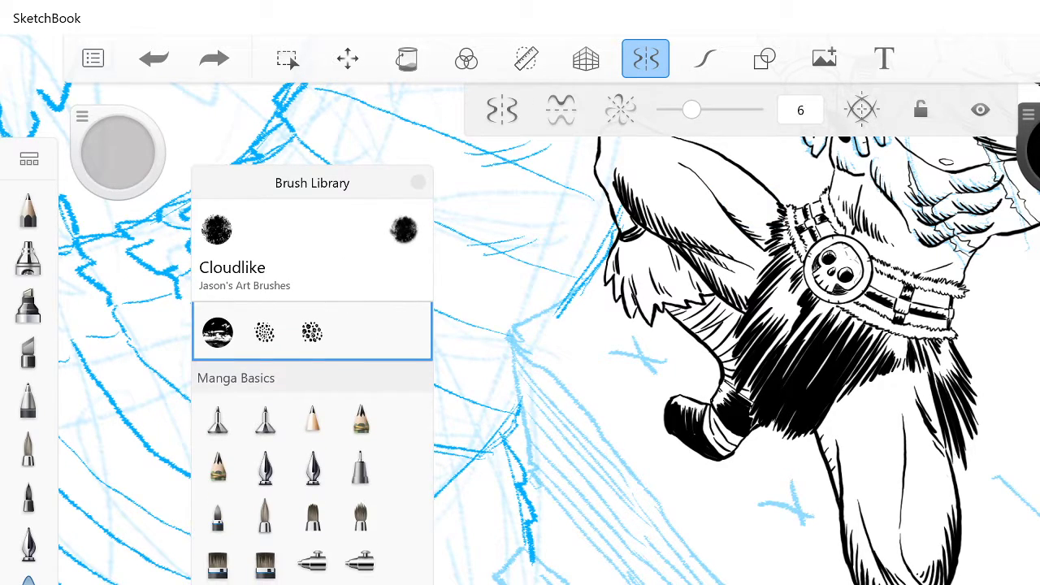
pyautogui.scroll(-2, 312, 443)
pyautogui.scroll(-12, 312, 443)
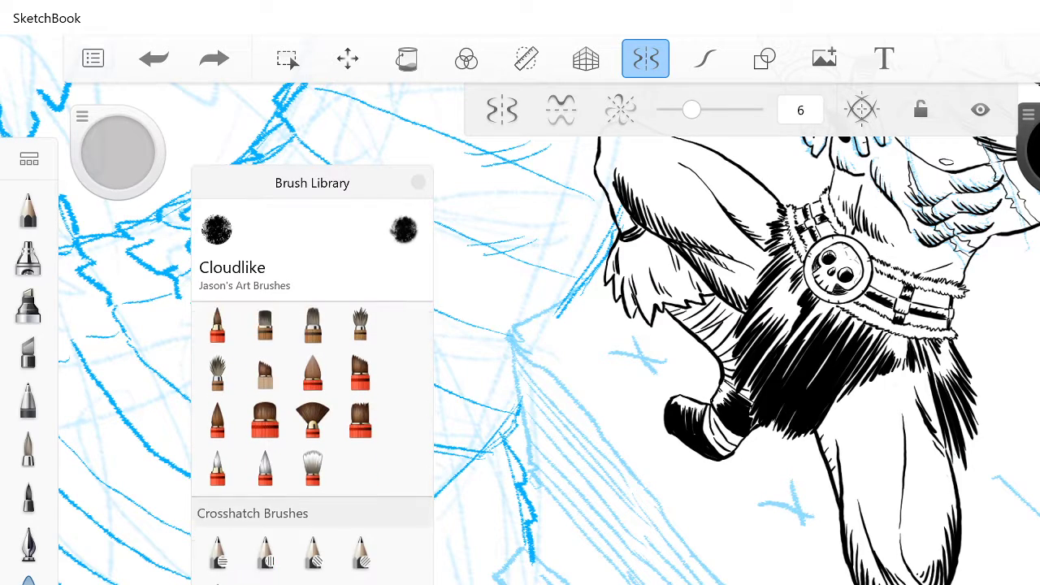
pyautogui.scroll(-6, 311, 443)
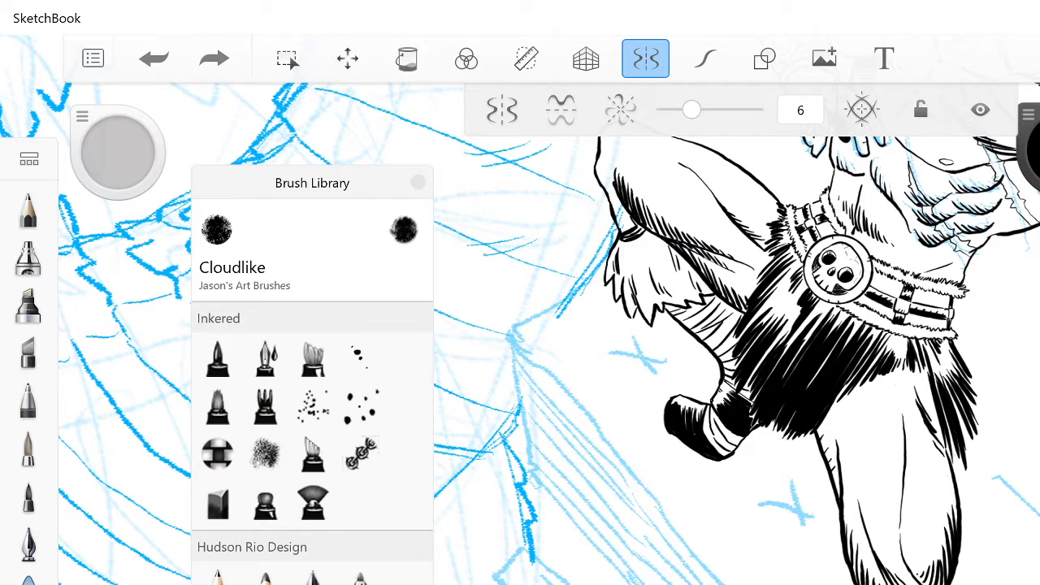
pyautogui.click(313, 358)
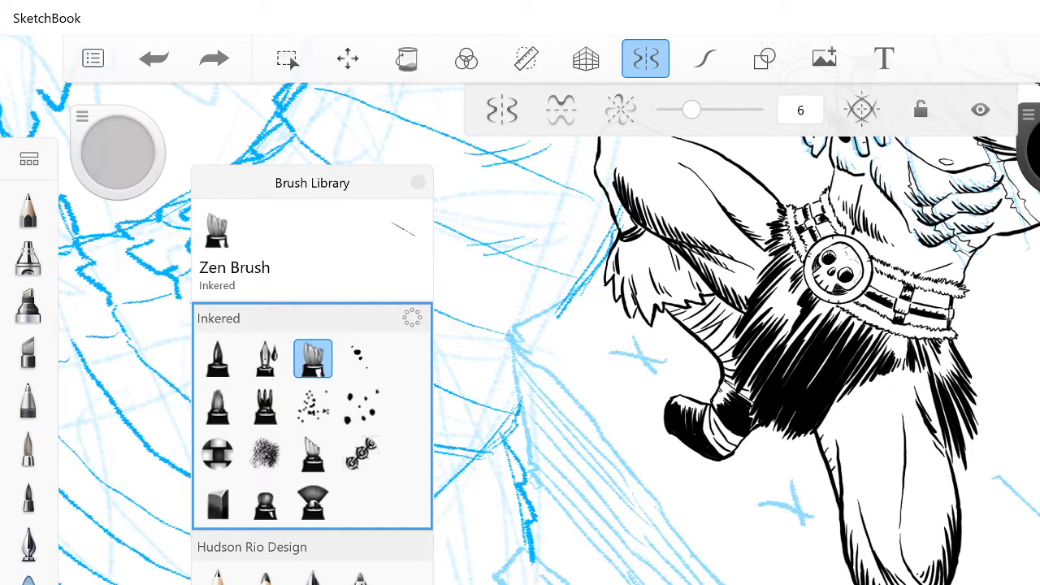
pyautogui.click(313, 454)
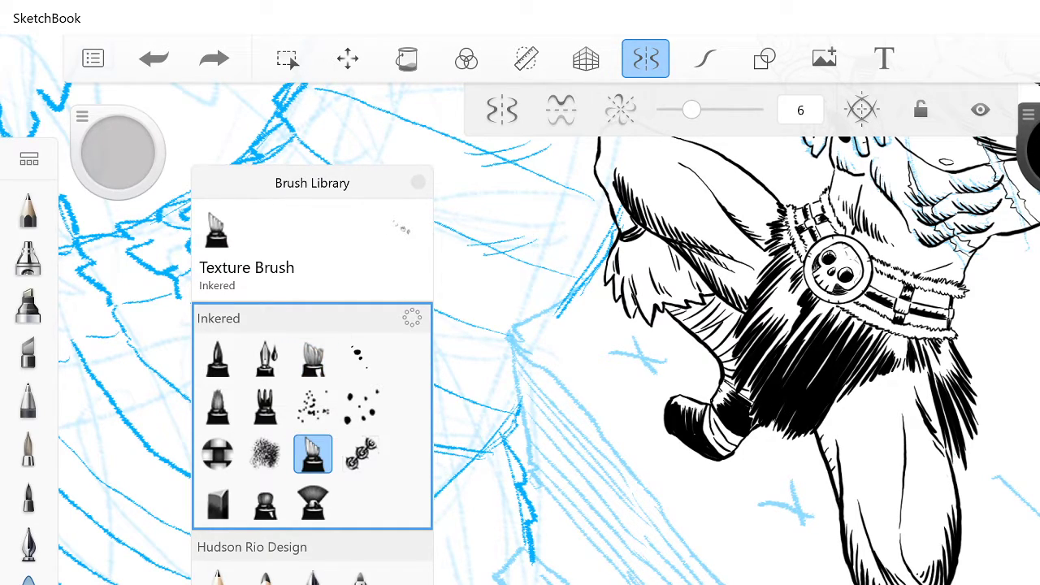
# Step: Ink a rough black textured band along the diagonal blue sketch edge running below the barbarian's raised boot
pyautogui.moveTo(670, 475)
pyautogui.mouseDown()
pyautogui.moveTo(776, 583)
pyautogui.moveTo(574, 387)
pyautogui.moveTo(534, 324)
pyautogui.moveTo(649, 439)
pyautogui.mouseUp()
pyautogui.moveTo(524, 336); pyautogui.dragTo(710, 491)
pyautogui.moveTo(660, 433)
pyautogui.mouseDown()
pyautogui.moveTo(774, 558)
pyautogui.moveTo(659, 448)
pyautogui.mouseUp()
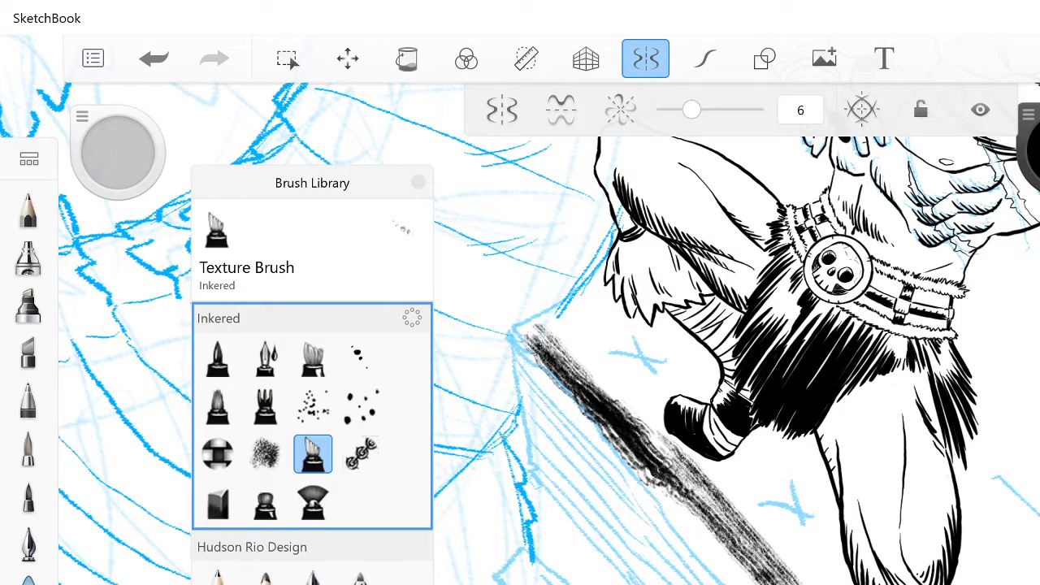
pyautogui.moveTo(795, 582); pyautogui.dragTo(642, 440)
pyautogui.moveTo(781, 581); pyautogui.dragTo(655, 471)
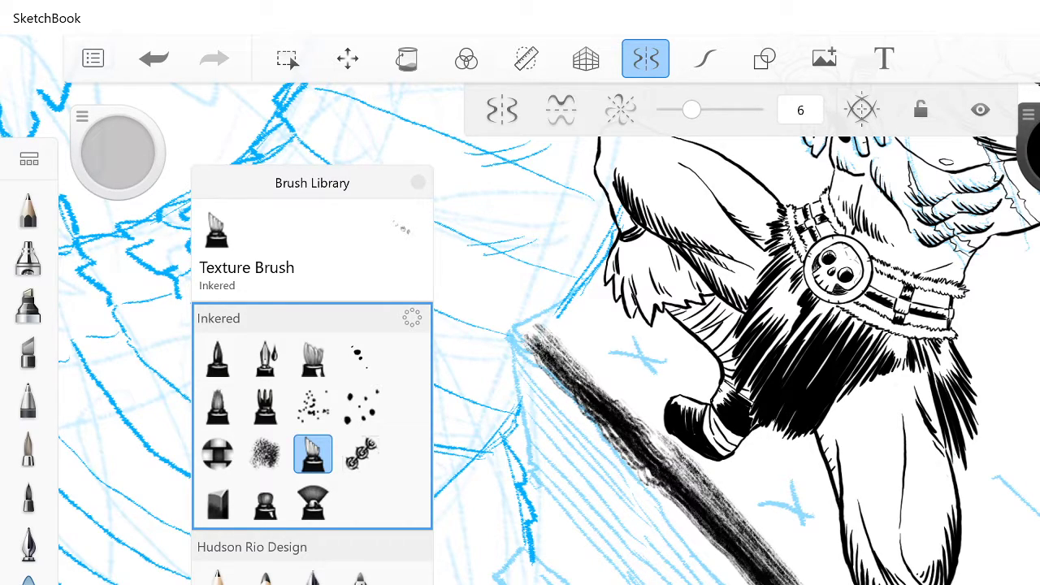
# Step: Try widening the black textured band toward the barbarian's raised boot with parallel Texture Brush strokes and a short stroke across its upper end
pyautogui.scroll(-4, 699, 342)
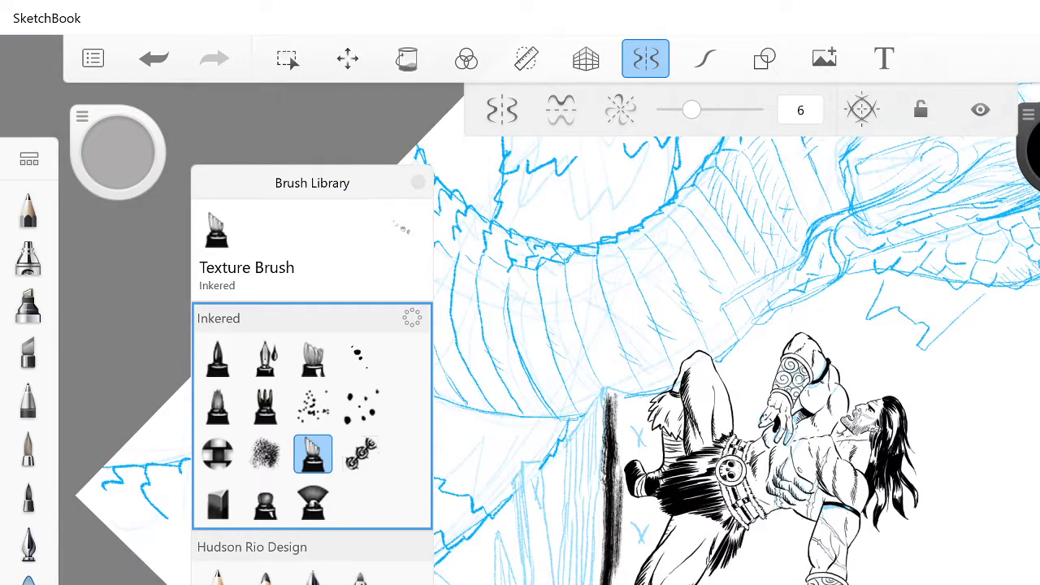
pyautogui.scroll(3, 601, 454)
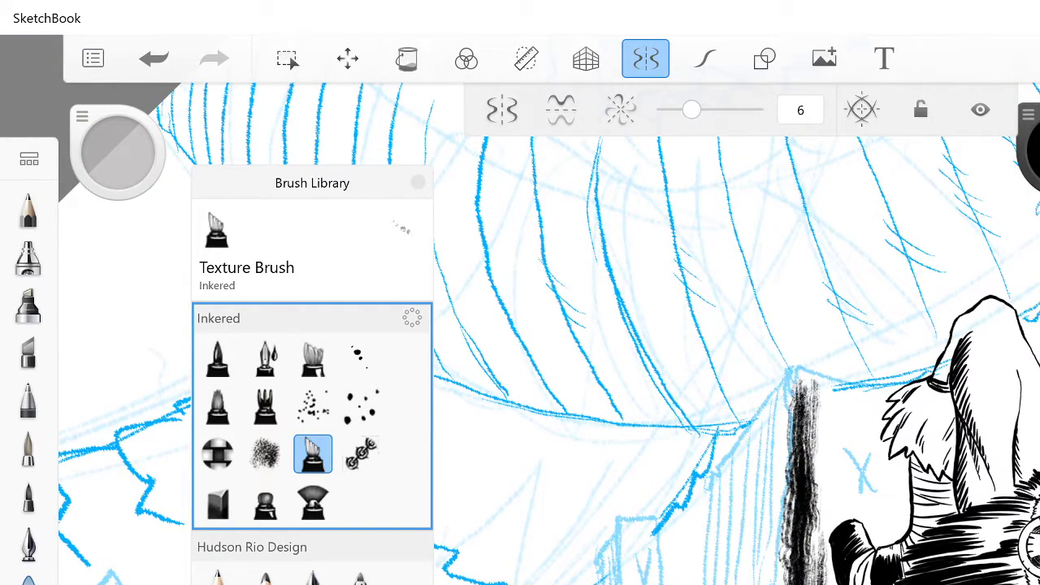
pyautogui.moveTo(824, 382)
pyautogui.mouseDown()
pyautogui.moveTo(824, 537)
pyautogui.moveTo(838, 502)
pyautogui.moveTo(840, 513)
pyautogui.moveTo(852, 502)
pyautogui.mouseUp()
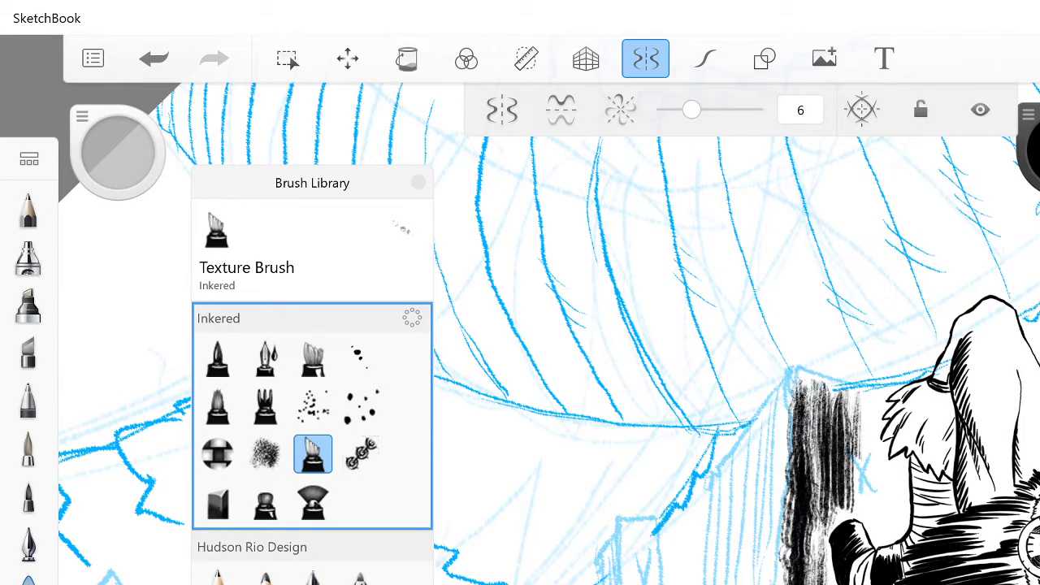
pyautogui.moveTo(855, 392); pyautogui.dragTo(855, 502)
pyautogui.moveTo(847, 392)
pyautogui.mouseDown()
pyautogui.moveTo(856, 510)
pyautogui.moveTo(837, 401)
pyautogui.moveTo(828, 463)
pyautogui.mouseUp()
pyautogui.moveTo(811, 382); pyautogui.dragTo(809, 468)
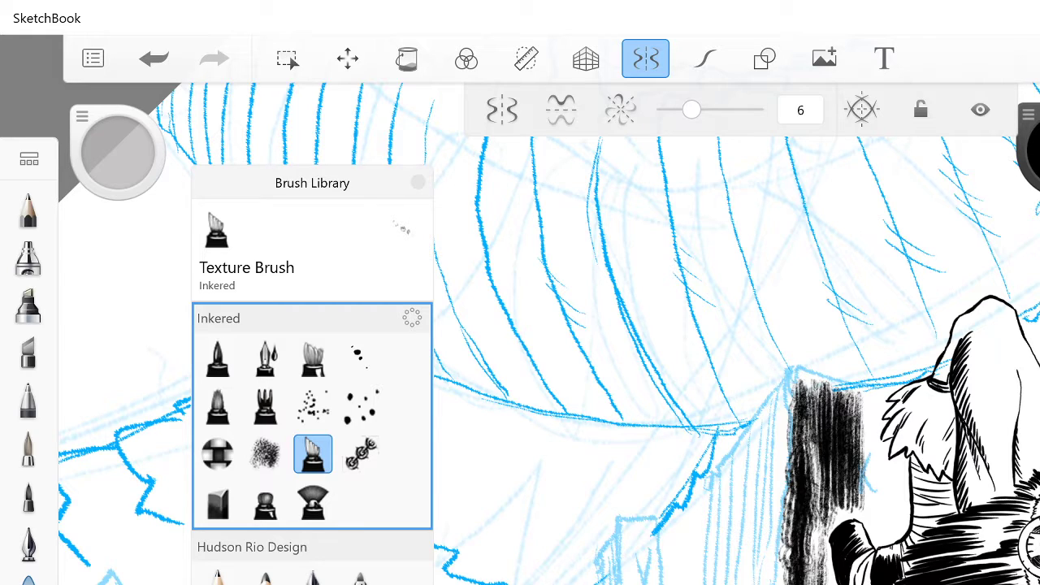
pyautogui.moveTo(815, 377)
pyautogui.mouseDown()
pyautogui.moveTo(815, 395)
pyautogui.moveTo(866, 400)
pyautogui.mouseUp()
# Step: Look over the page and browse the brush library's sets, including Oils, Splatz, JPH and Glitch, ending at the Basic set
pyautogui.scroll(-5, 741, 341)
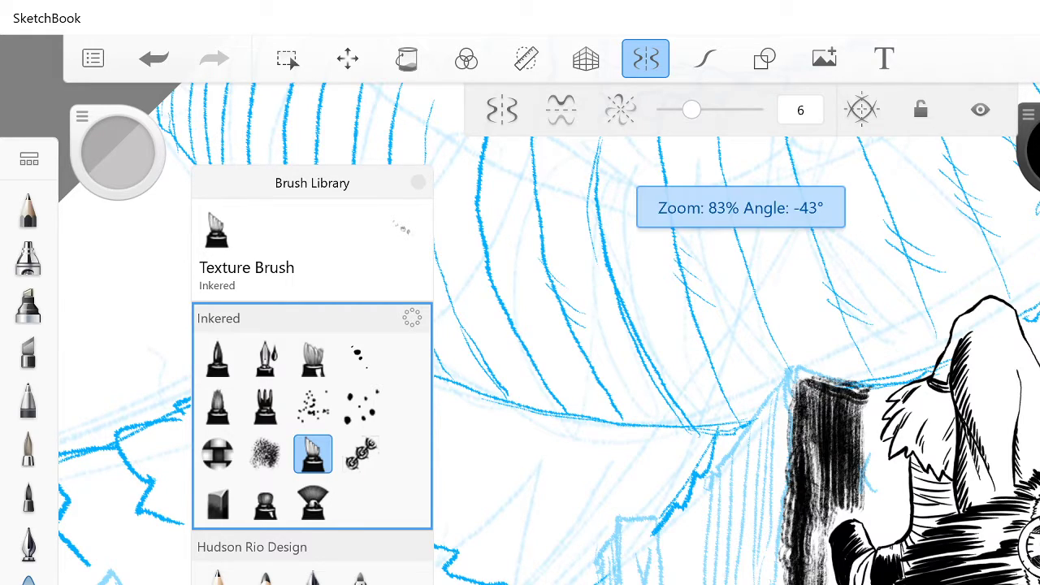
pyautogui.scroll(-5, 741, 341)
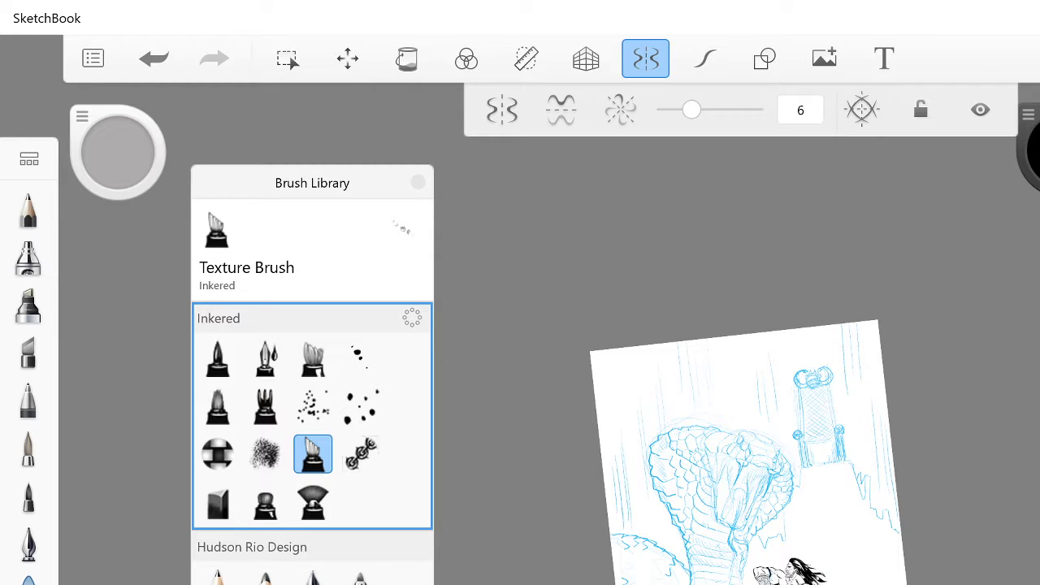
pyautogui.scroll(5, 741, 341)
pyautogui.scroll(5, 804, 360)
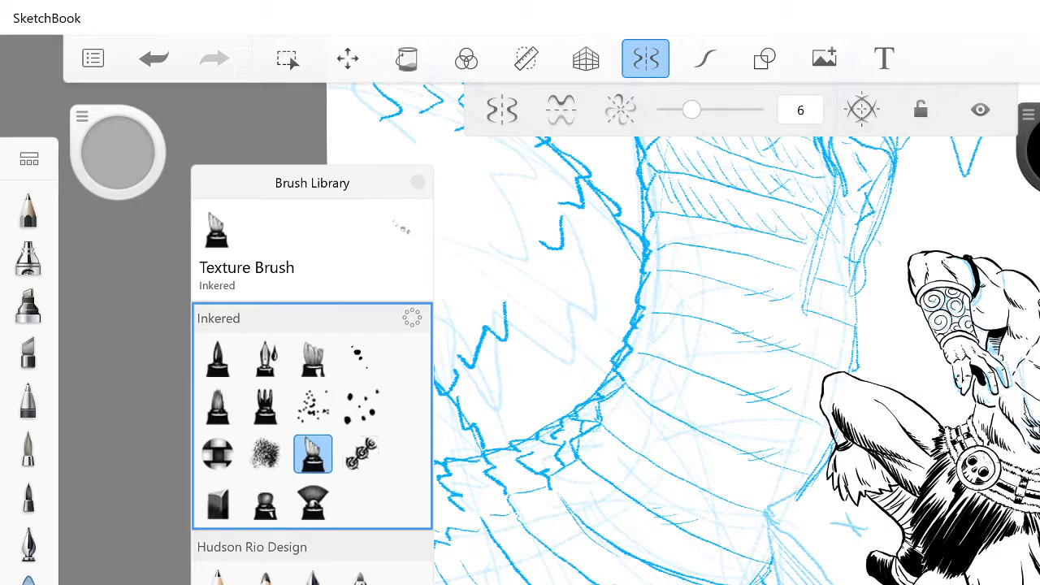
pyautogui.scroll(-10, 311, 438)
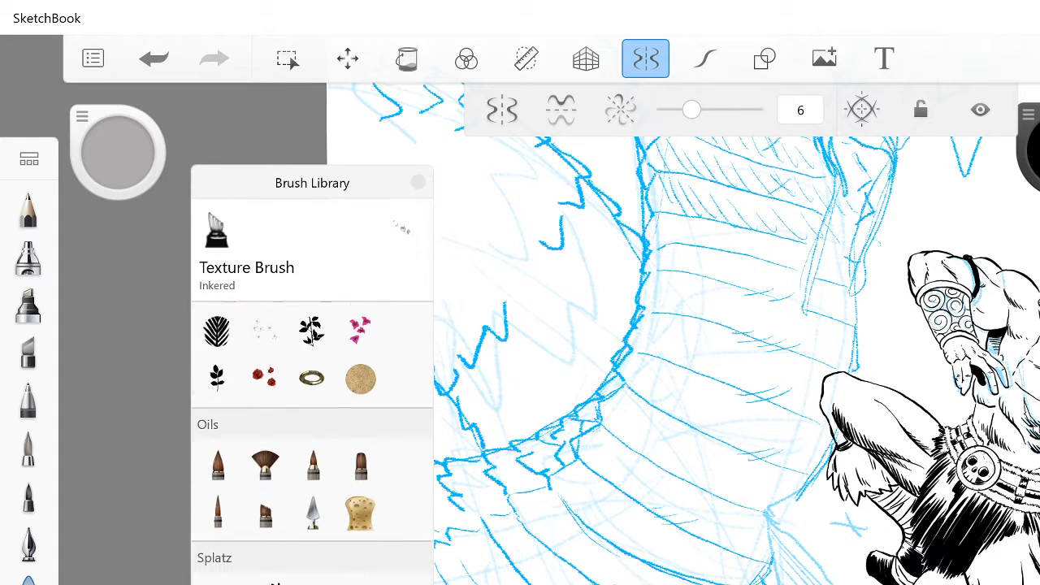
pyautogui.scroll(-10, 312, 438)
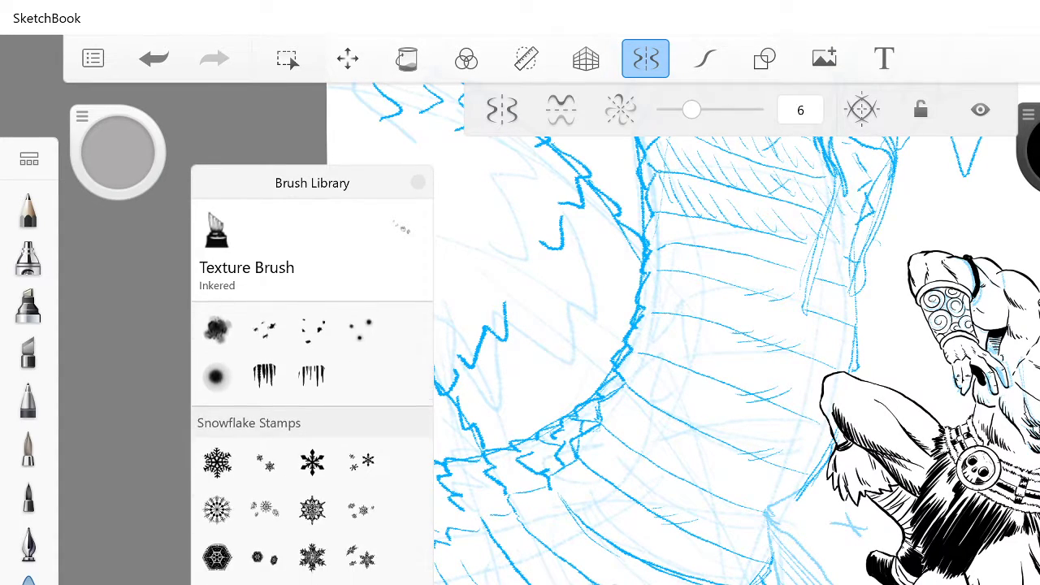
pyautogui.scroll(-10, 312, 442)
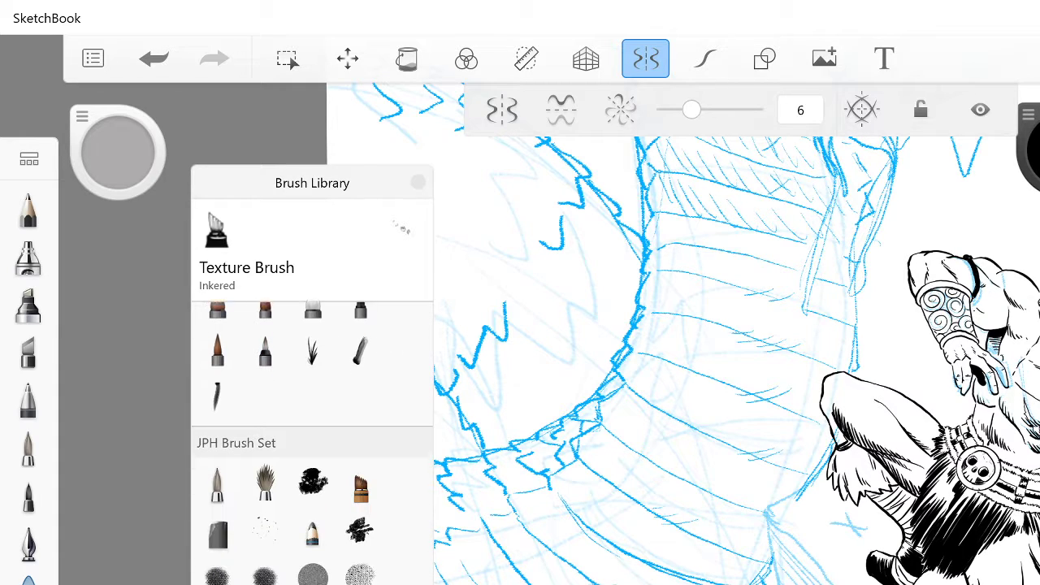
pyautogui.scroll(-3, 312, 443)
pyautogui.scroll(10, 312, 443)
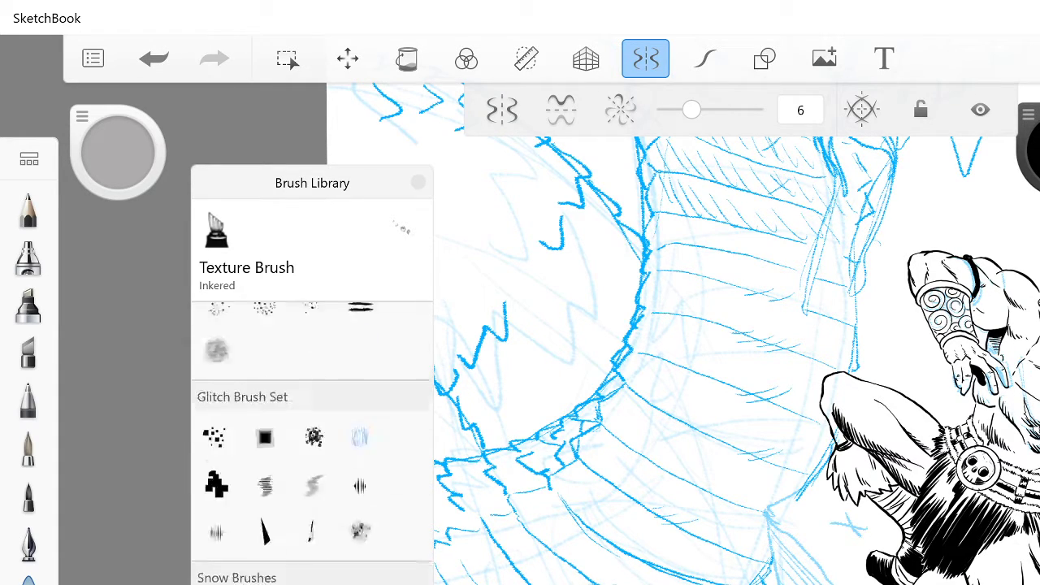
pyautogui.scroll(15, 312, 443)
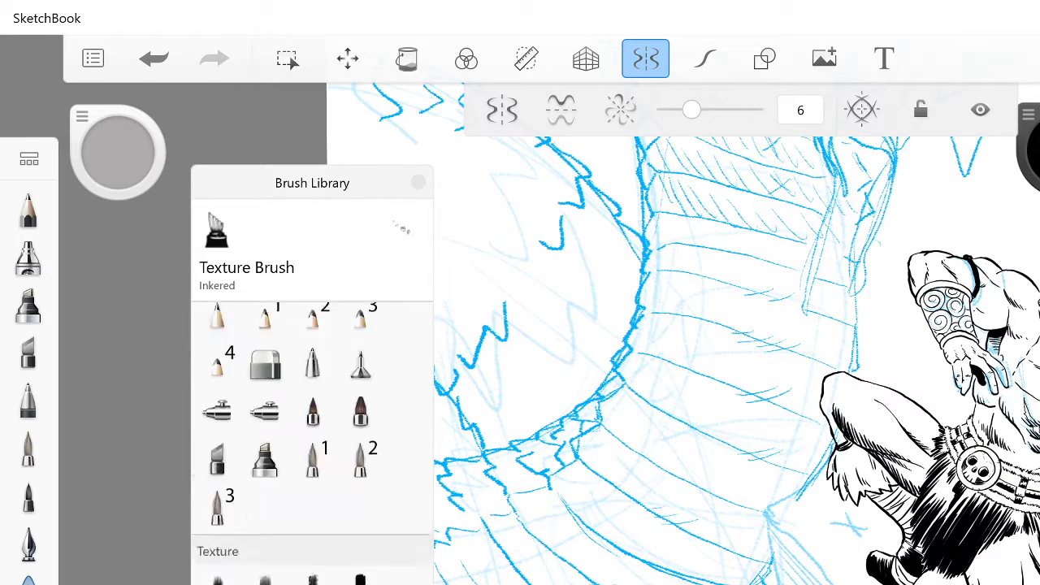
pyautogui.scroll(5, 312, 443)
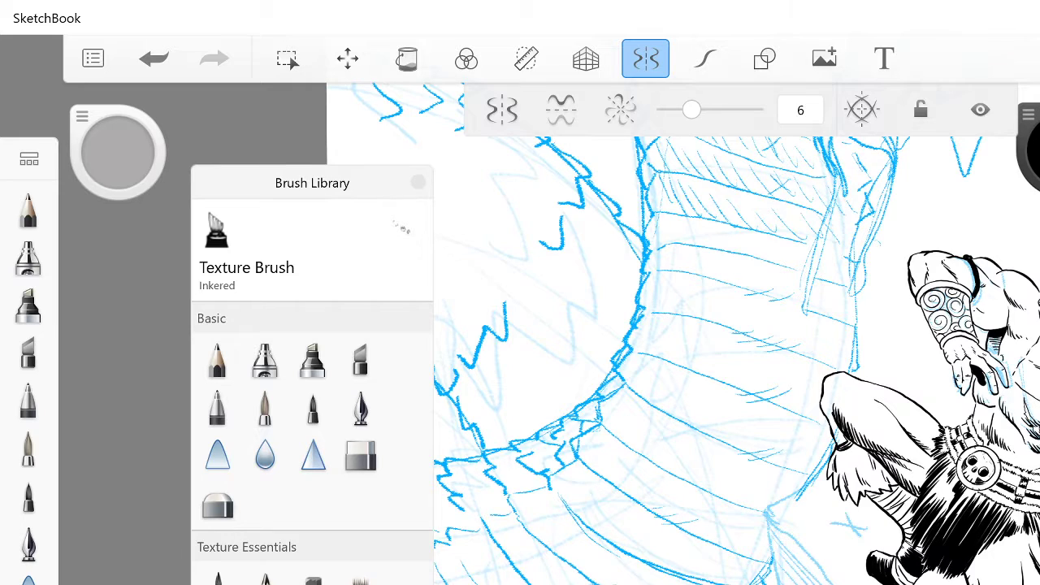
pyautogui.moveTo(979, 467)
pyautogui.mouseDown()
pyautogui.moveTo(851, 447)
pyautogui.moveTo(716, 473)
pyautogui.mouseUp()
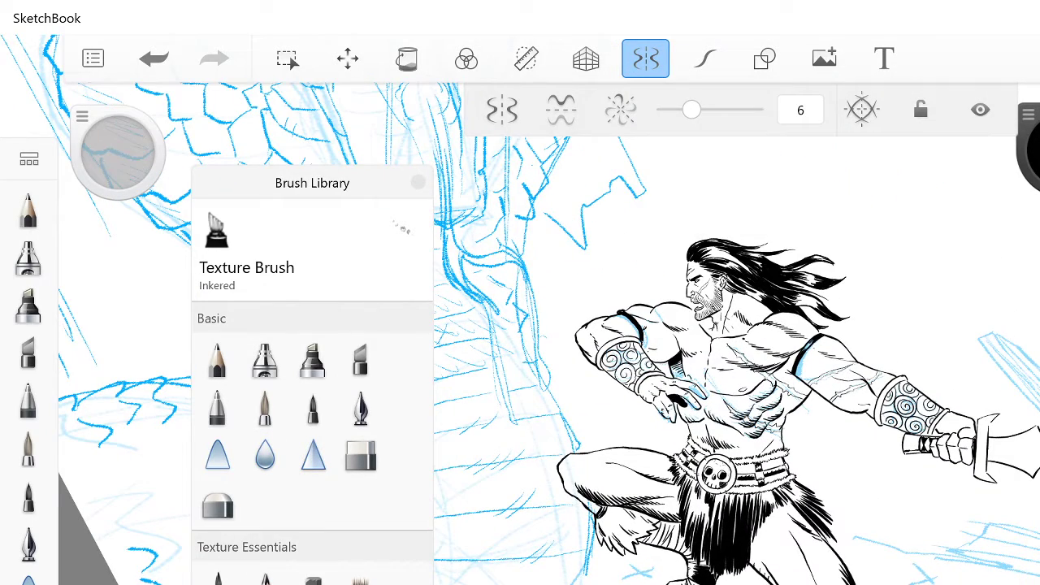